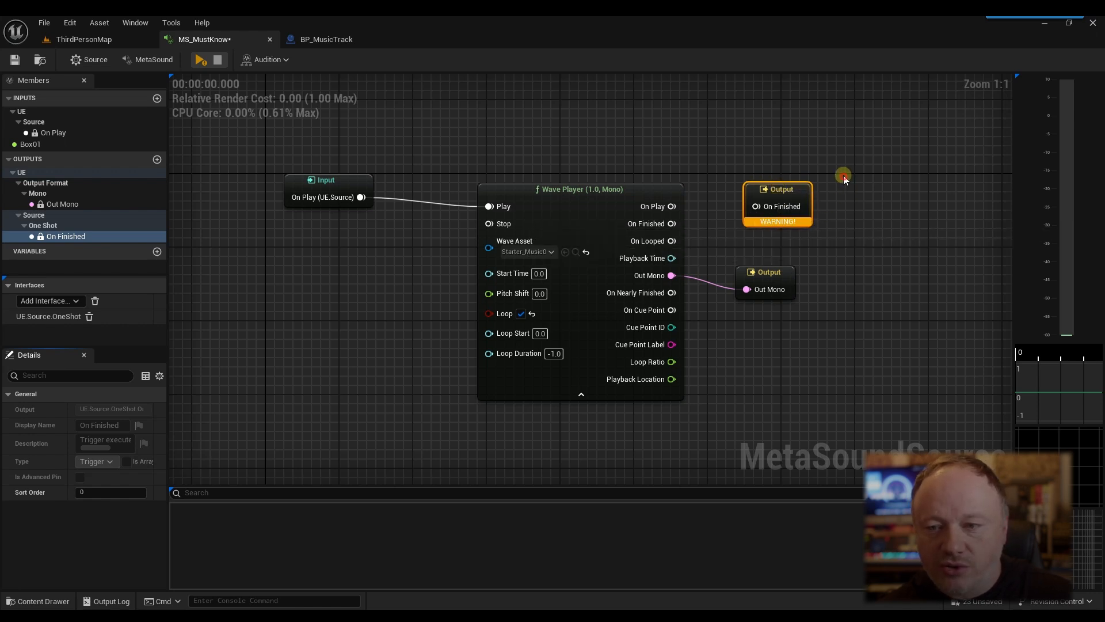
# Step: Set the Wave Player's wave asset to StartPlayInEditor with Loop off, and audition the MetaSound before stopping it
pyautogui.moveTo(784, 189); pyautogui.dragTo(803, 189)
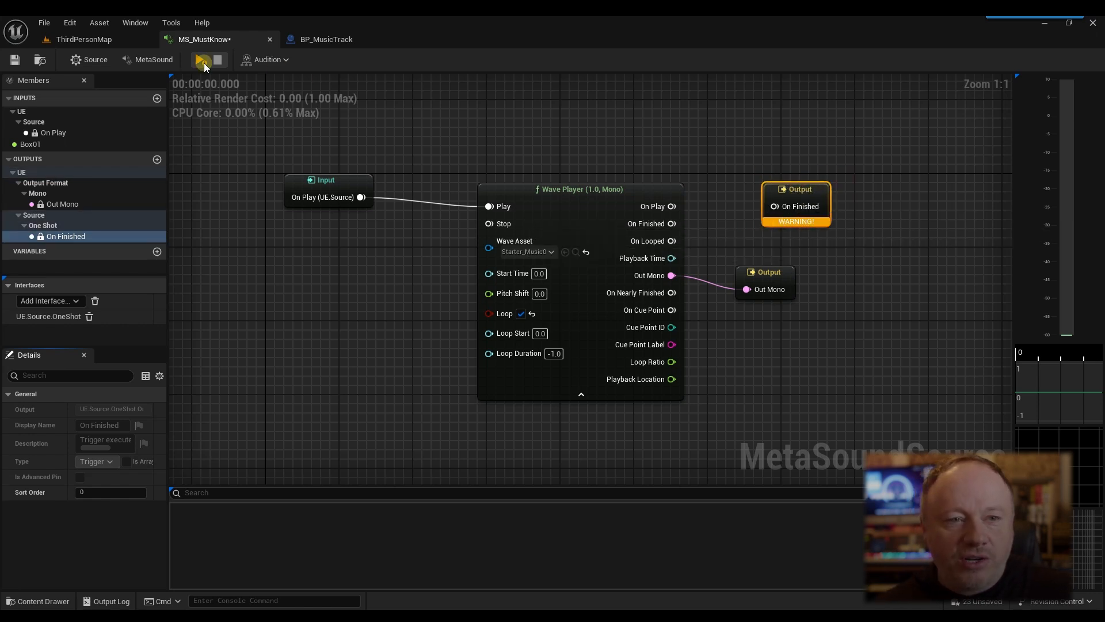
pyautogui.click(530, 253)
pyautogui.click(558, 388)
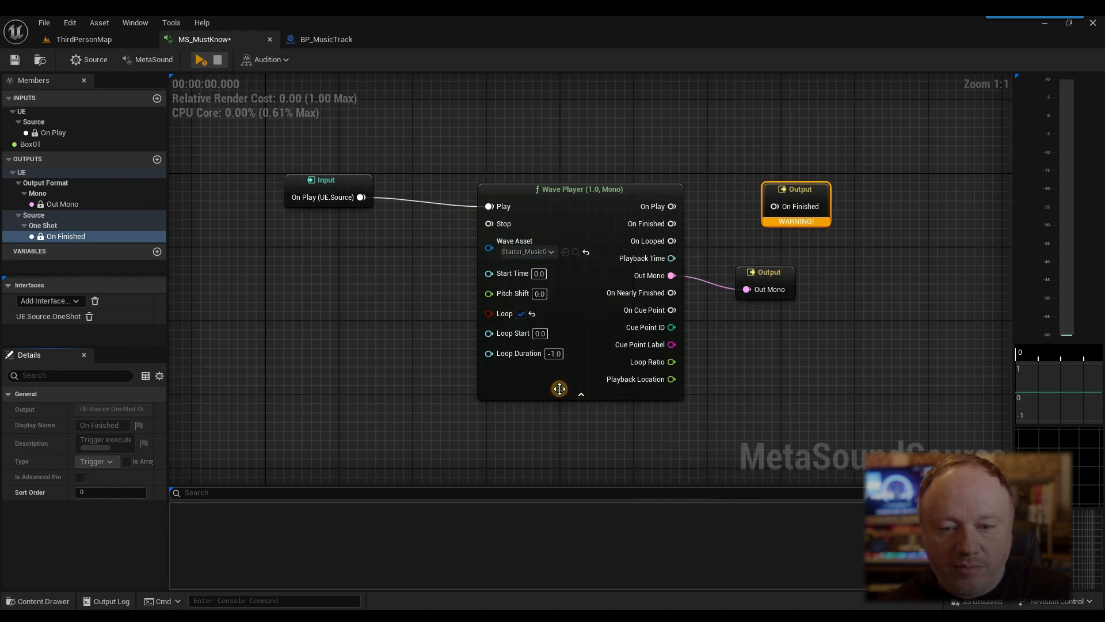
pyautogui.click(522, 314)
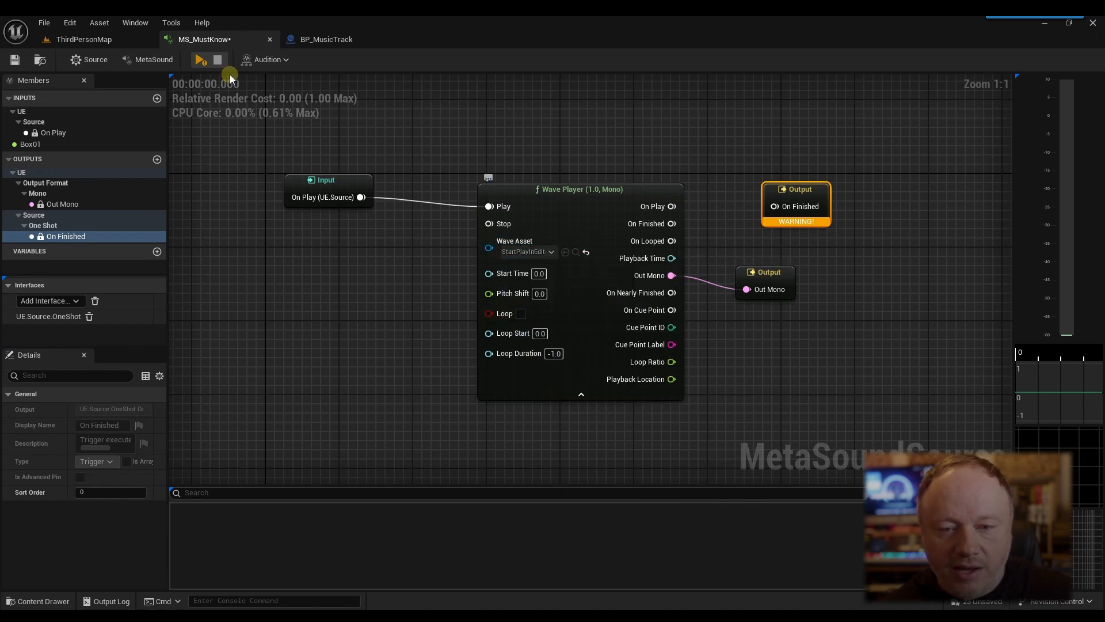
pyautogui.click(201, 60)
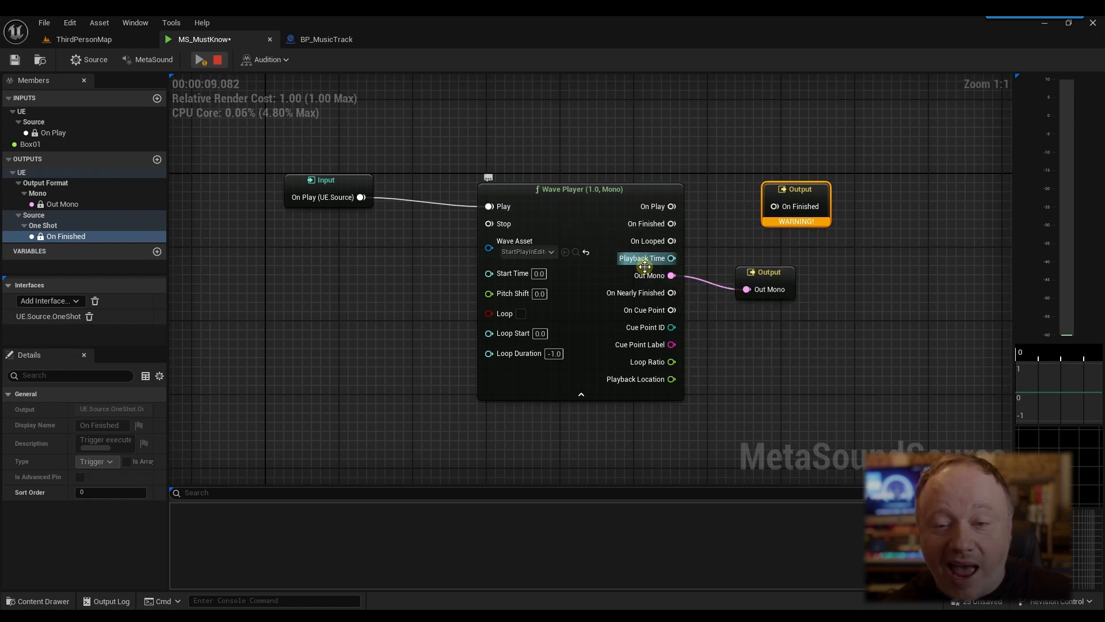
pyautogui.click(218, 60)
# Step: Connect the Wave Player's On Finished pin to the On Finished output node and audition the MetaSound
pyautogui.moveTo(542, 189); pyautogui.dragTo(523, 189)
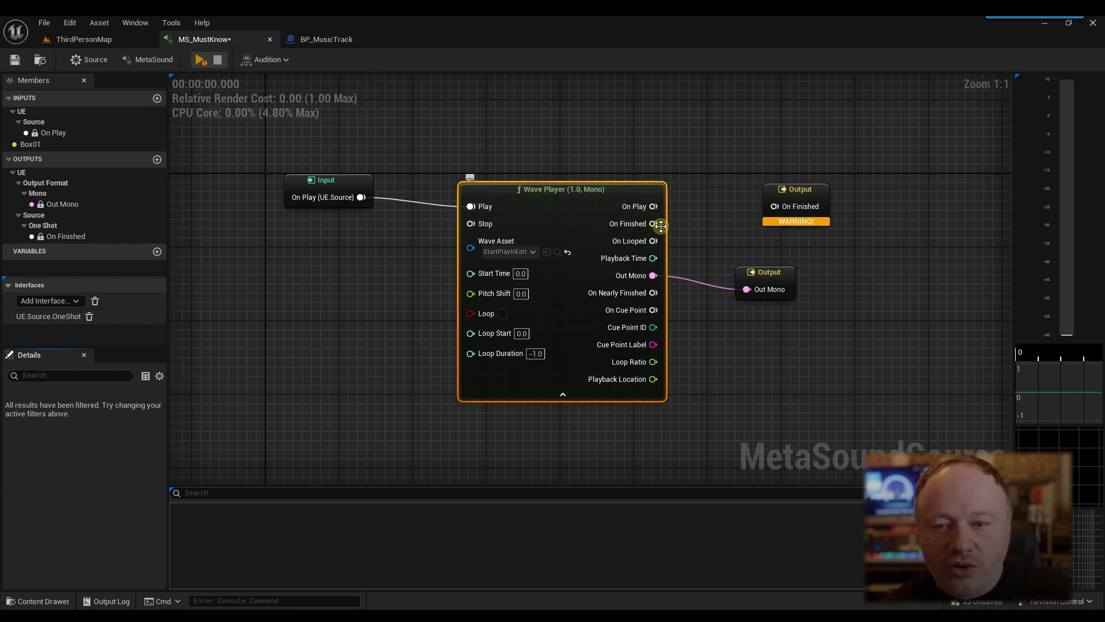
pyautogui.moveTo(654, 223); pyautogui.dragTo(777, 191)
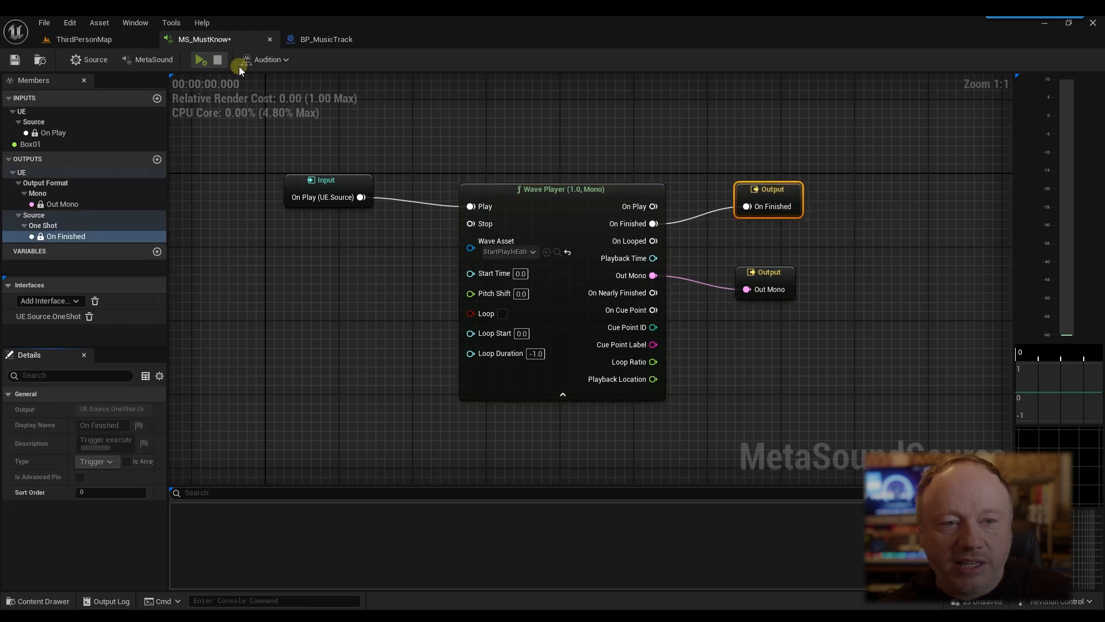
pyautogui.click(201, 59)
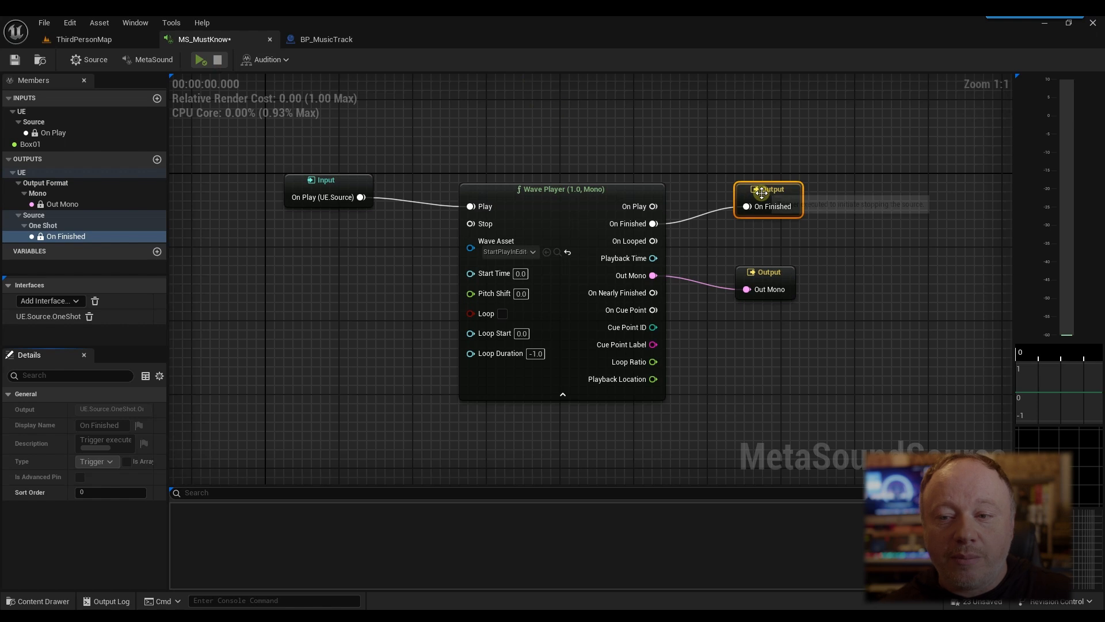
# Step: Break the link between the Wave Player and the On Finished output node, and reposition that output node
pyautogui.moveTo(775, 192); pyautogui.dragTo(794, 195)
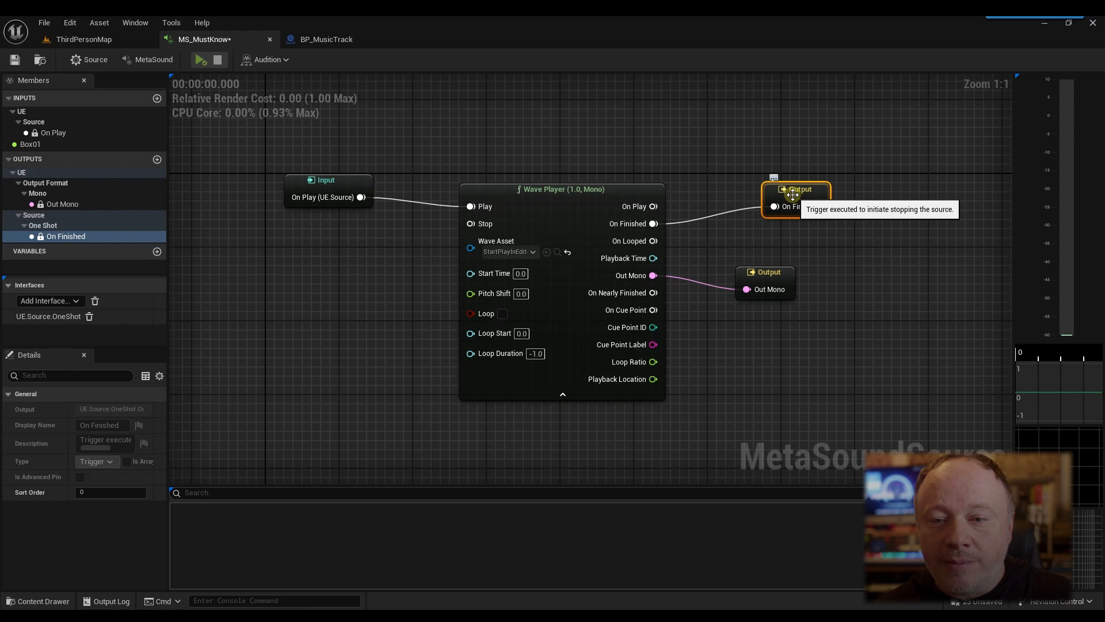
pyautogui.moveTo(793, 195); pyautogui.dragTo(766, 190)
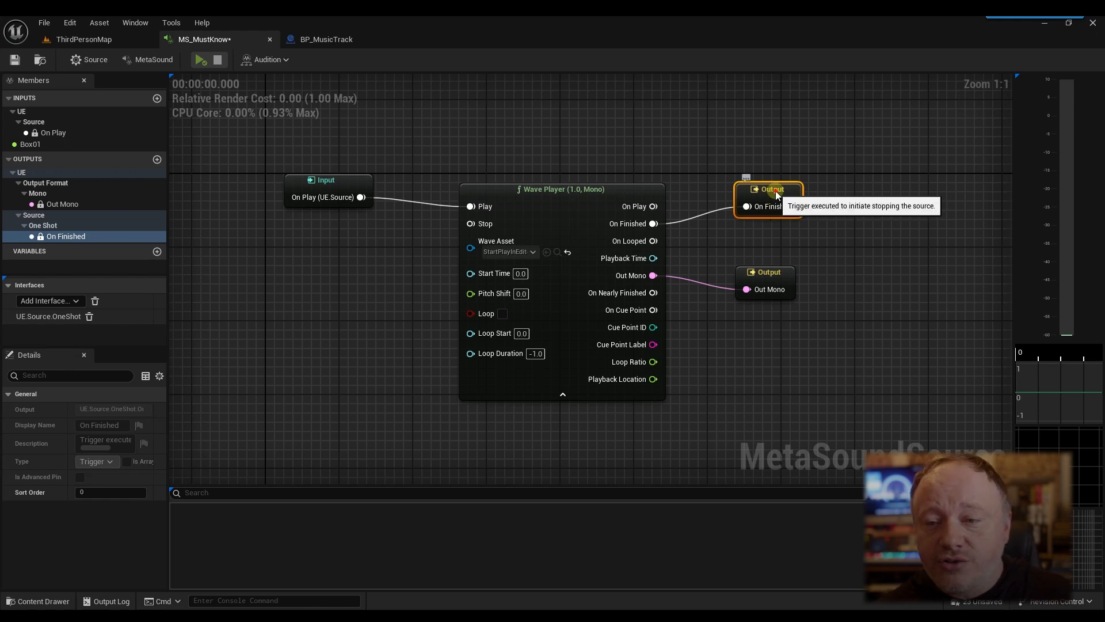
pyautogui.moveTo(767, 208); pyautogui.dragTo(776, 208)
pyautogui.keyDown('alt'); pyautogui.click(654, 224); pyautogui.keyUp('alt')
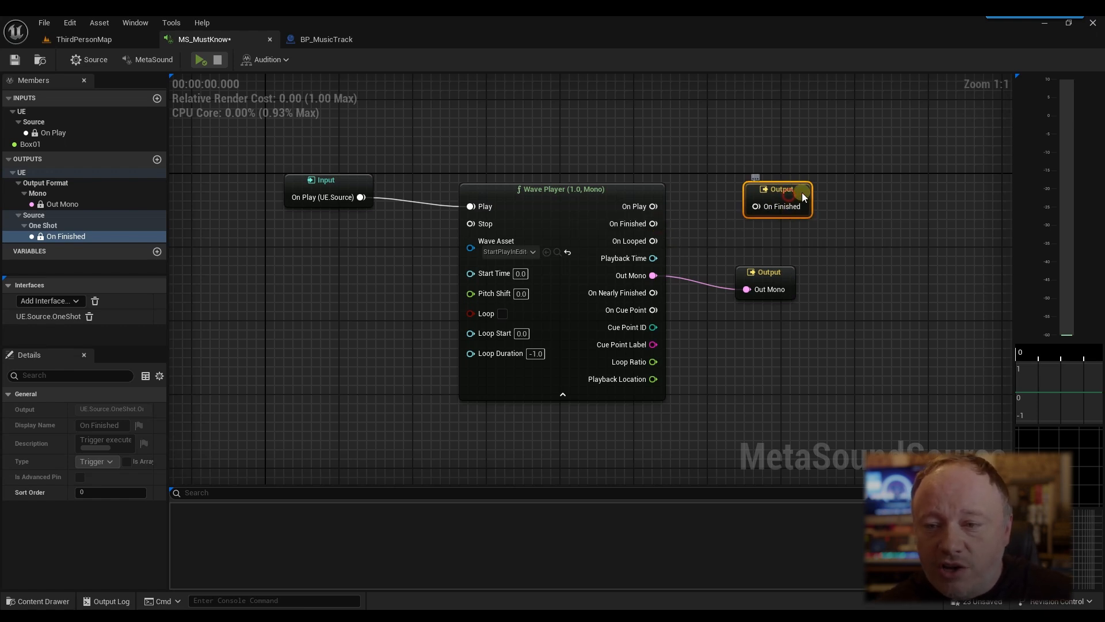
pyautogui.moveTo(786, 191); pyautogui.dragTo(786, 192)
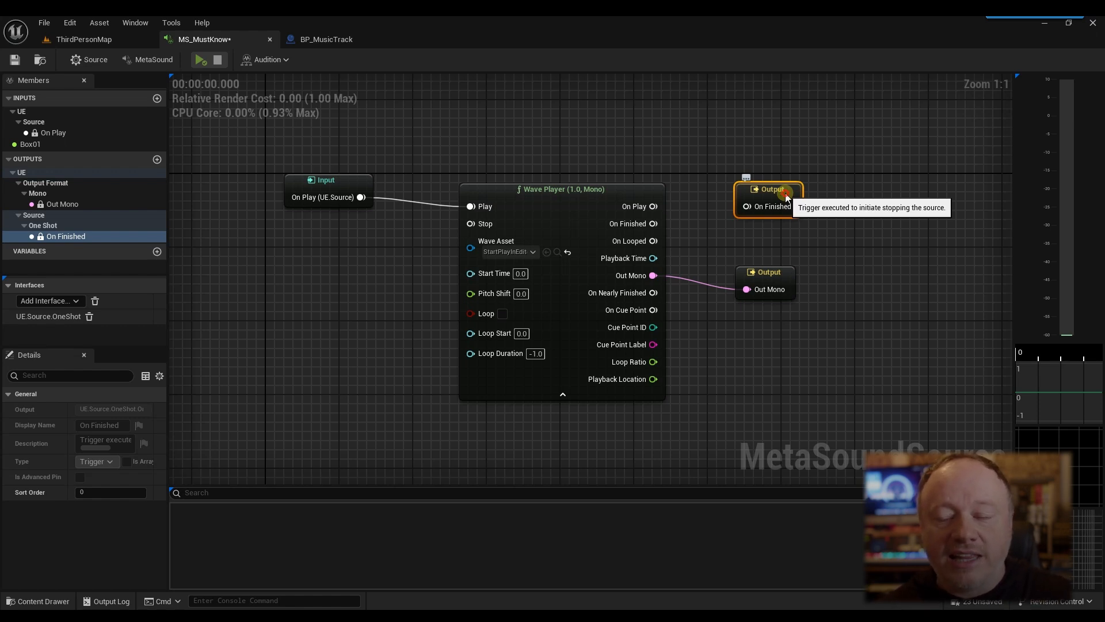
pyautogui.click(787, 197)
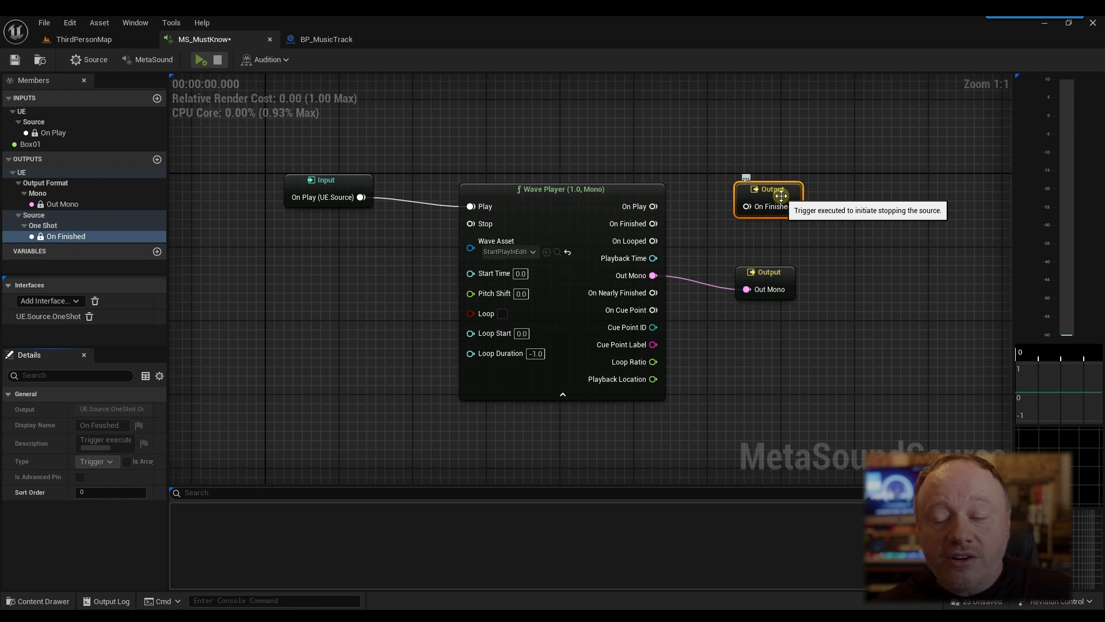
pyautogui.moveTo(781, 196)
pyautogui.mouseDown()
pyautogui.moveTo(779, 146)
pyautogui.moveTo(793, 147)
pyautogui.moveTo(788, 175)
pyautogui.mouseUp()
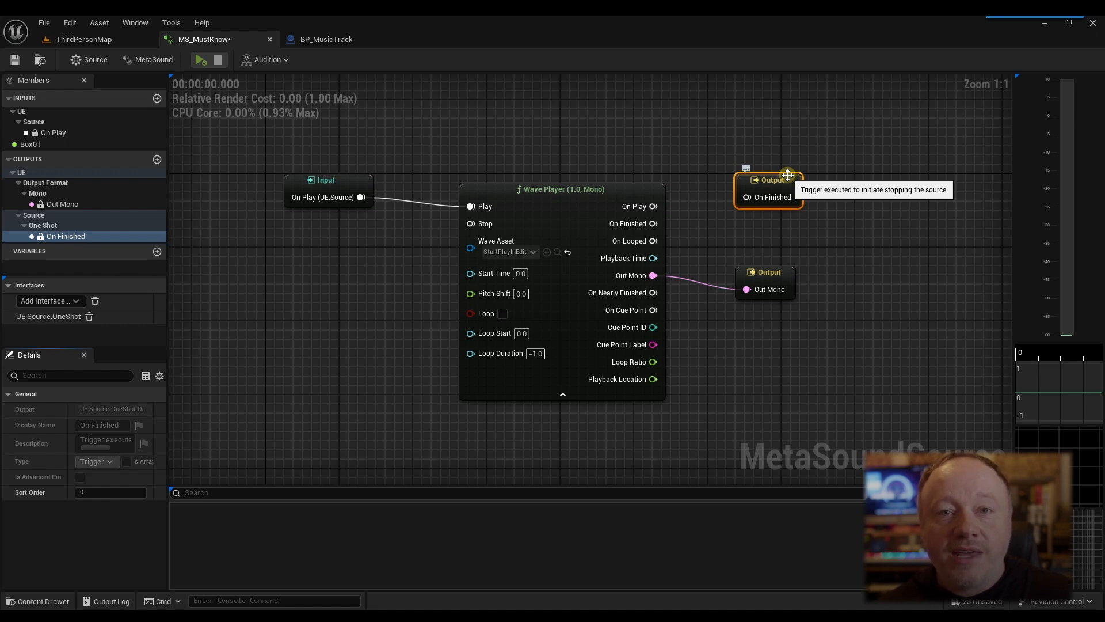
# Step: Turn Loop on and back off on the Wave Player, and shift the On Finished output node slightly
pyautogui.click(506, 316)
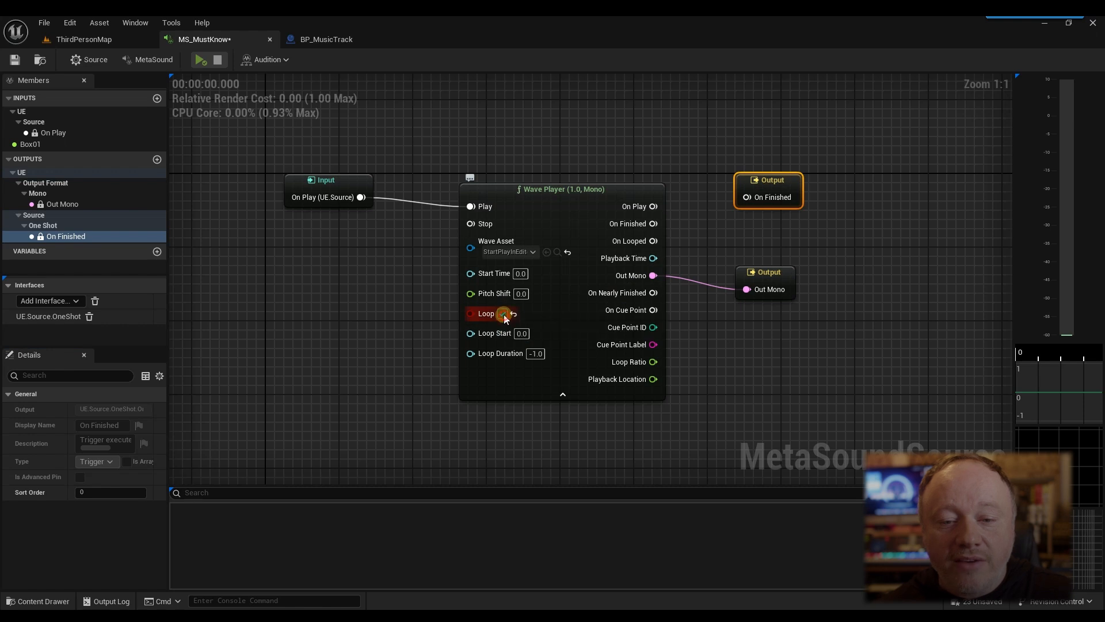
pyautogui.click(504, 316)
pyautogui.moveTo(767, 179); pyautogui.dragTo(757, 188)
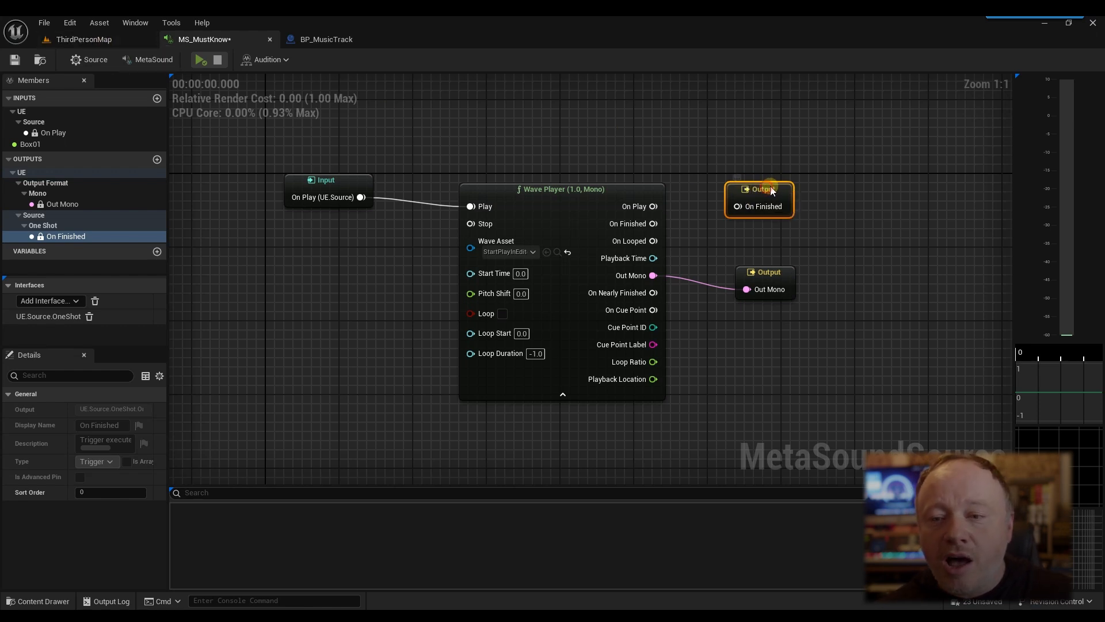
pyautogui.moveTo(771, 194); pyautogui.dragTo(783, 195)
pyautogui.click(558, 116)
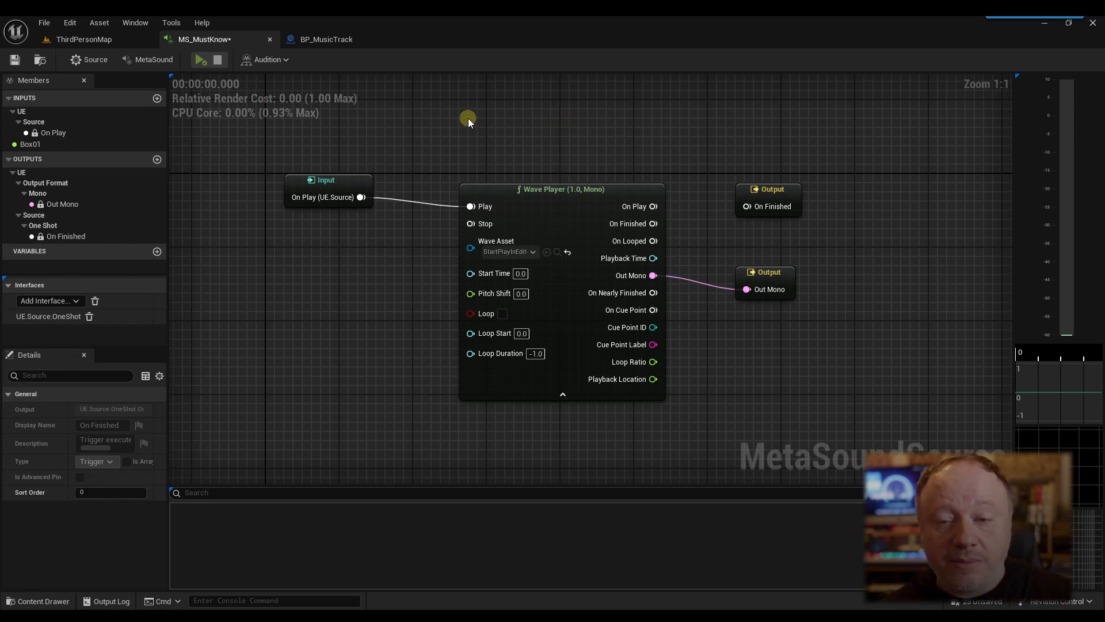
# Step: Examine the BP_MusicTrack actor in ThirdPersonMap from near and far, including its attenuation sphere and boxes, and glance at its event graph
pyautogui.click(119, 38)
pyautogui.rightClick(438, 218)
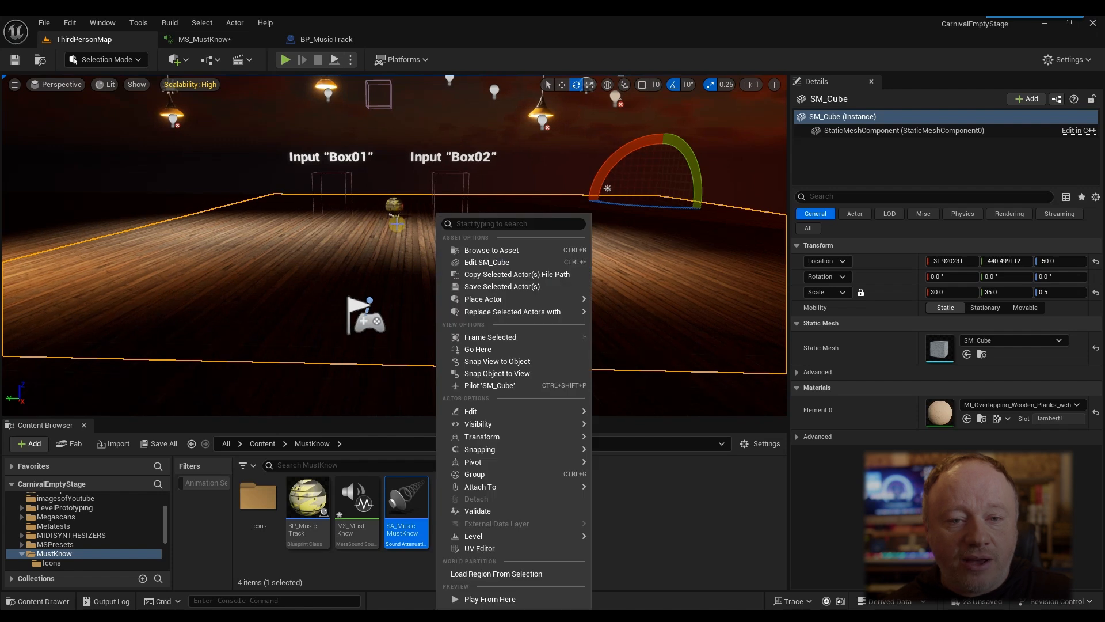
pyautogui.click(393, 206)
pyautogui.moveTo(399, 224); pyautogui.dragTo(383, 224, button='right')
pyautogui.press('Up')
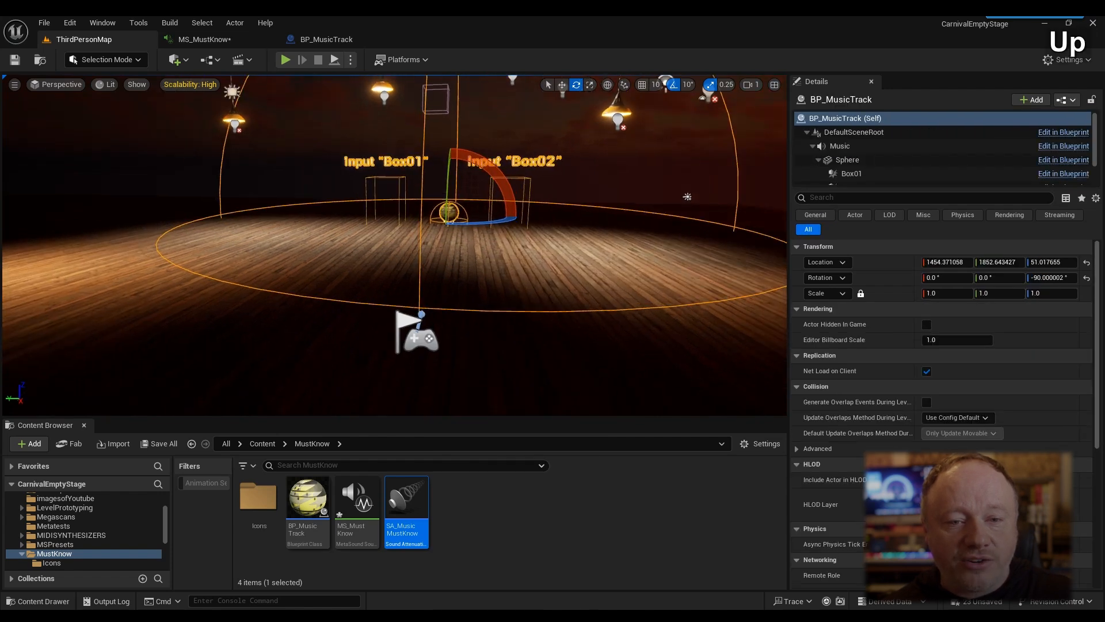
pyautogui.press('Down')
pyautogui.press('Up')
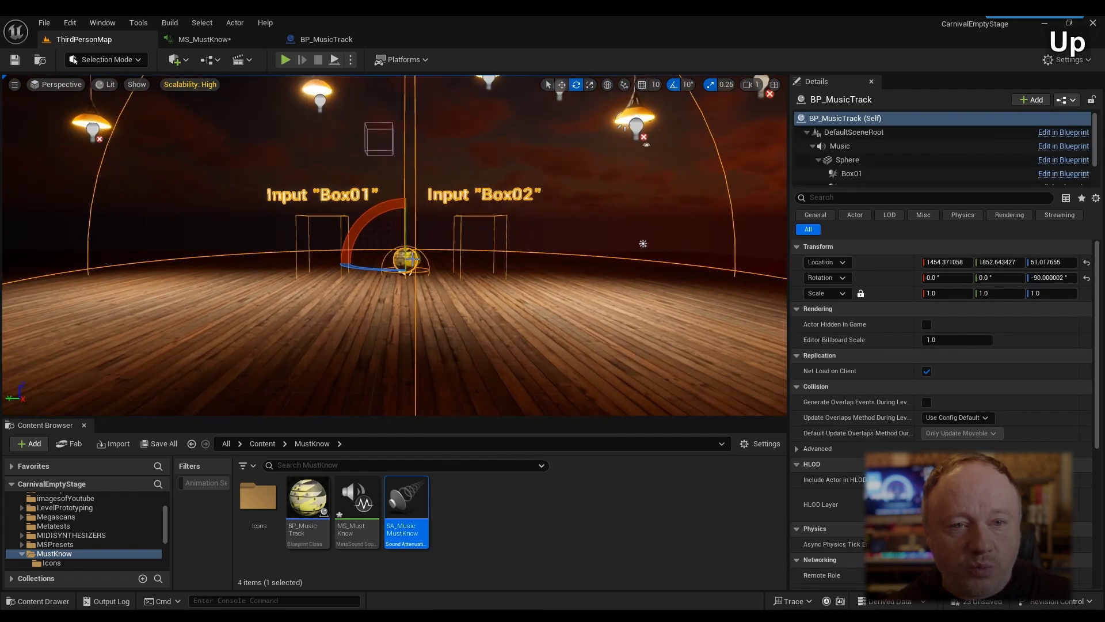
pyautogui.click(406, 314)
pyautogui.press('Down')
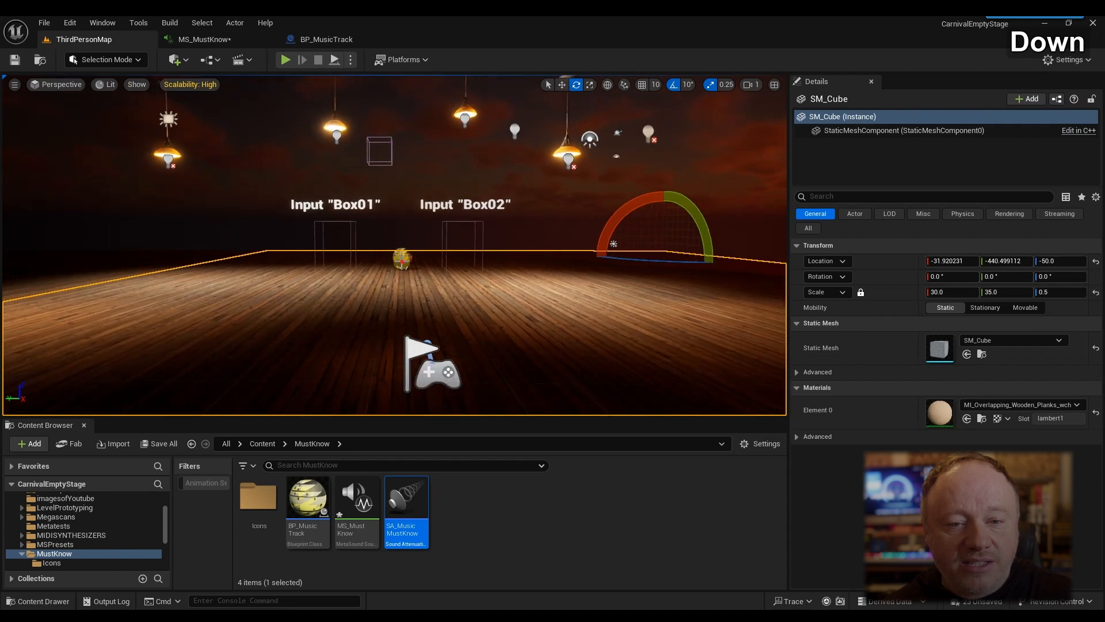
pyautogui.click(403, 260)
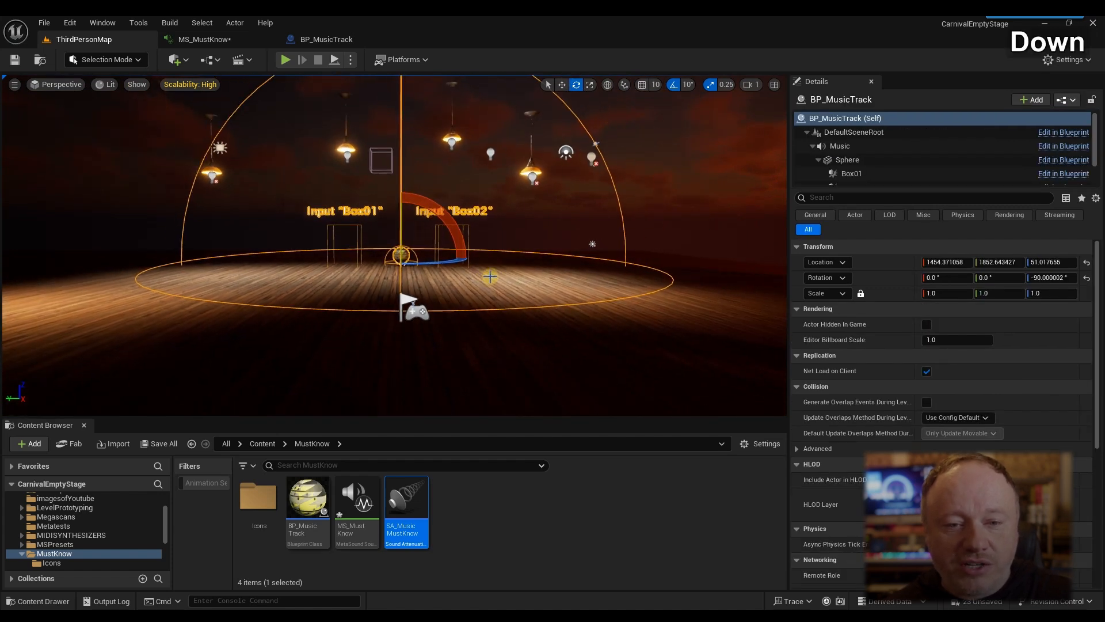
pyautogui.press('Up')
pyautogui.press('Down')
pyautogui.press('Up')
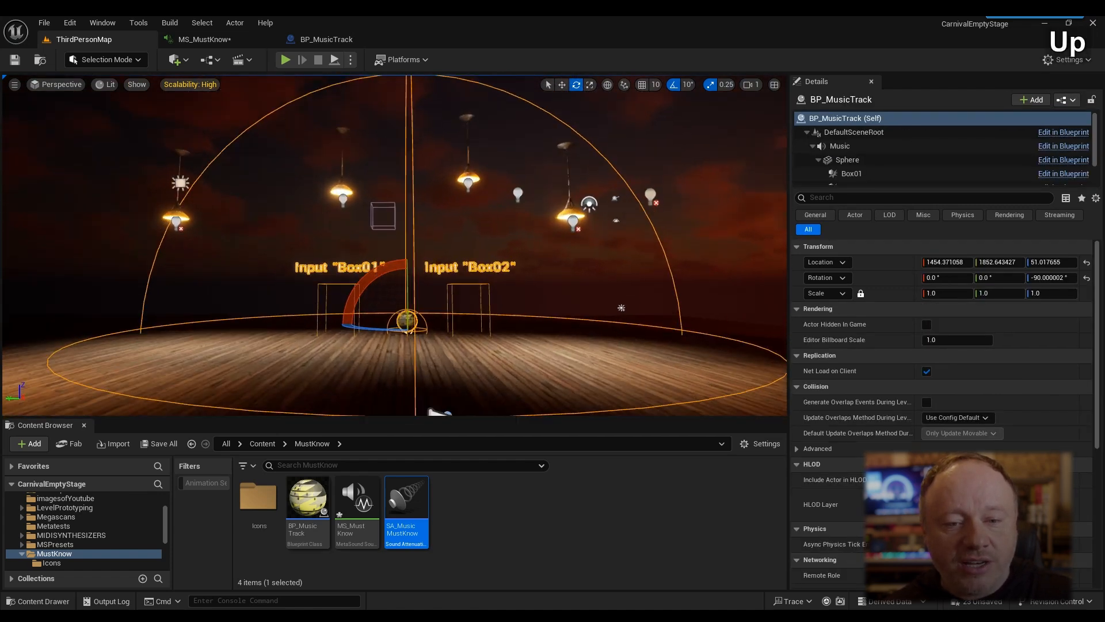
pyautogui.press('Down')
pyautogui.press('Up')
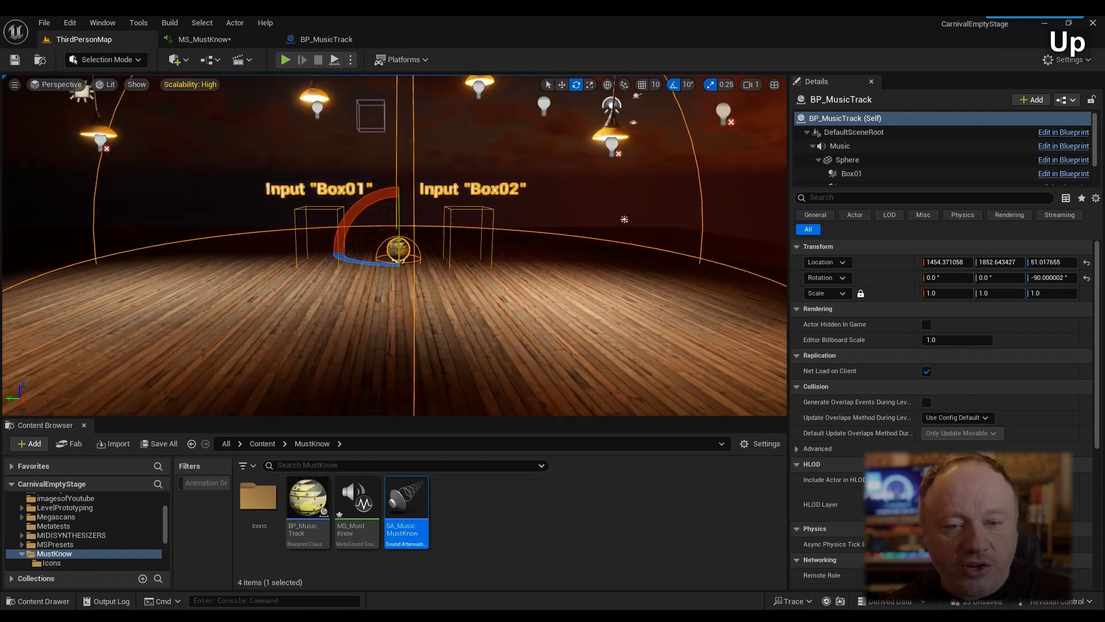
pyautogui.press('Down')
pyautogui.press('Up')
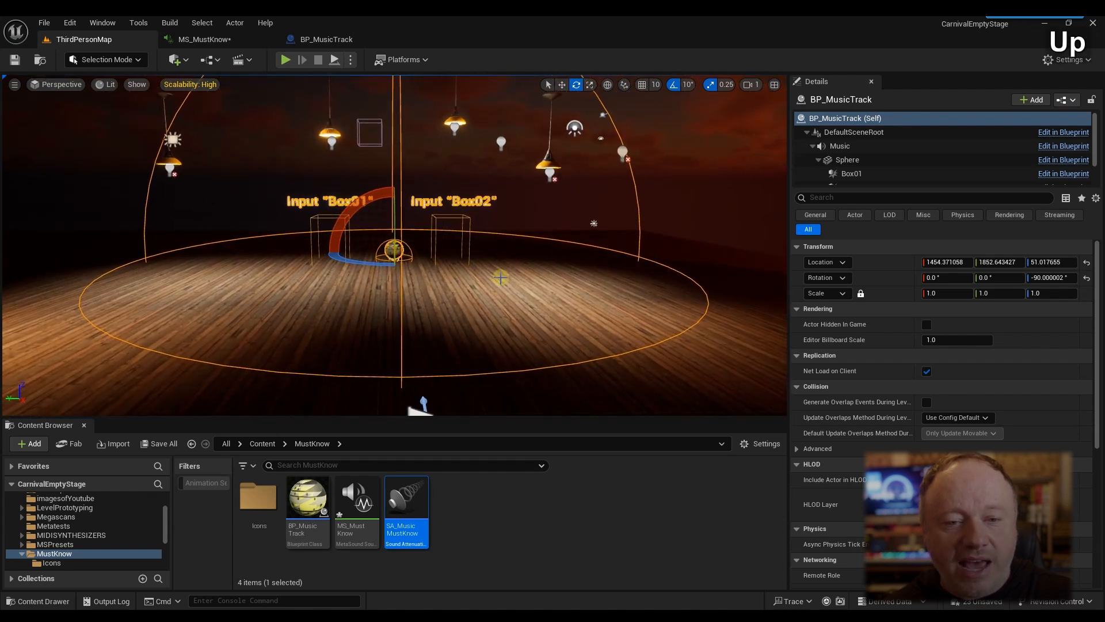
pyautogui.press('Down')
pyautogui.click(353, 41)
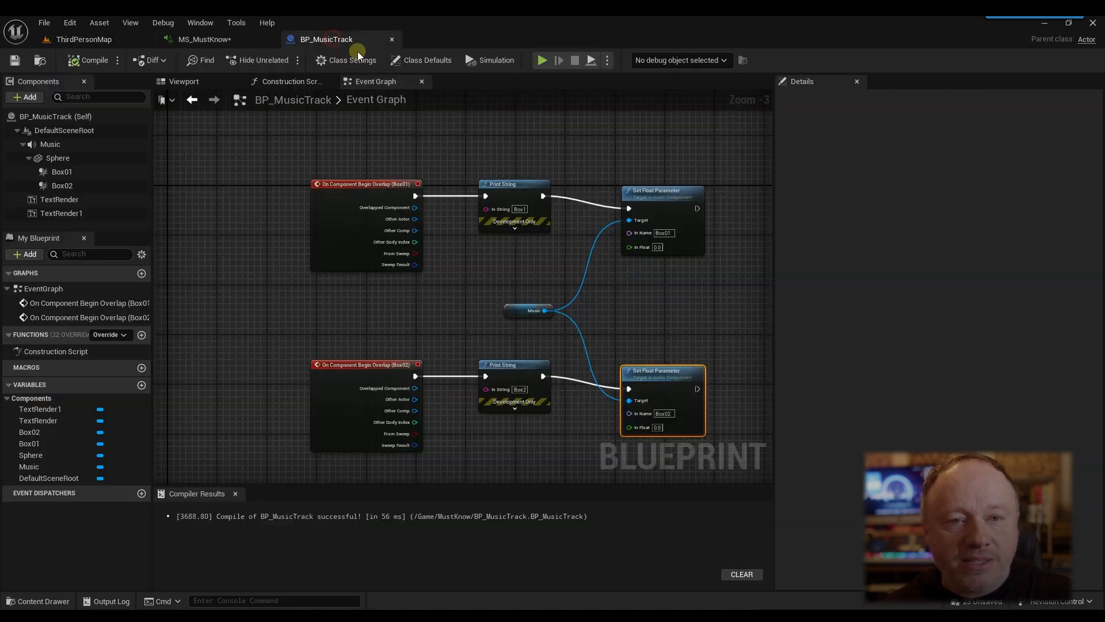
# Step: In MS_MustKnow, remove the UE.Source.OneShot interface and save the MetaSound
pyautogui.click(239, 40)
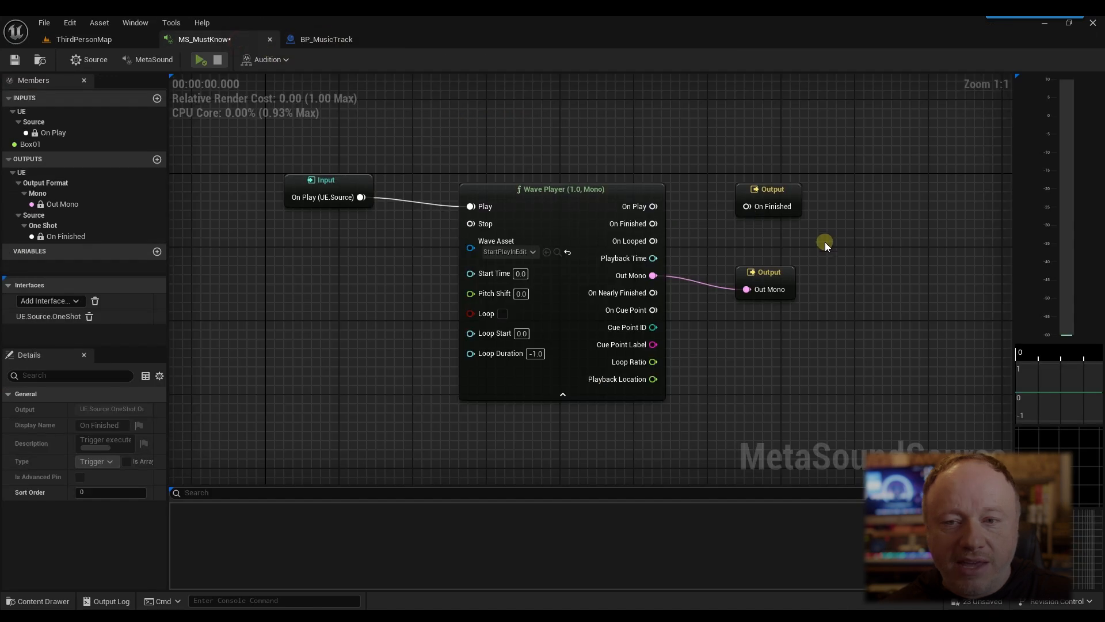
pyautogui.click(772, 194)
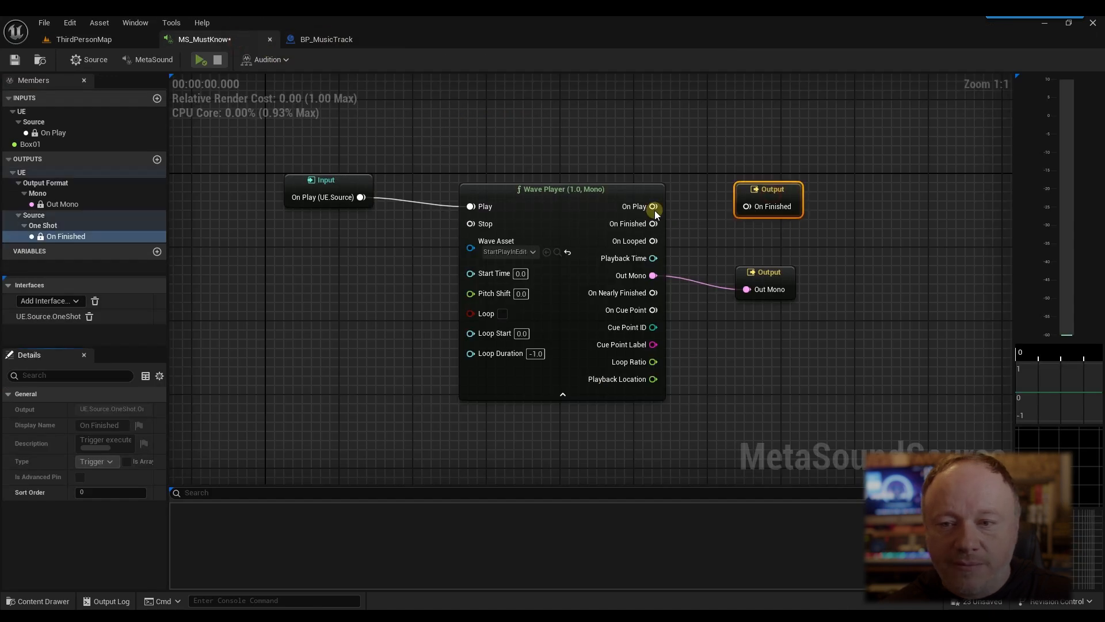
pyautogui.click(89, 316)
pyautogui.click(28, 58)
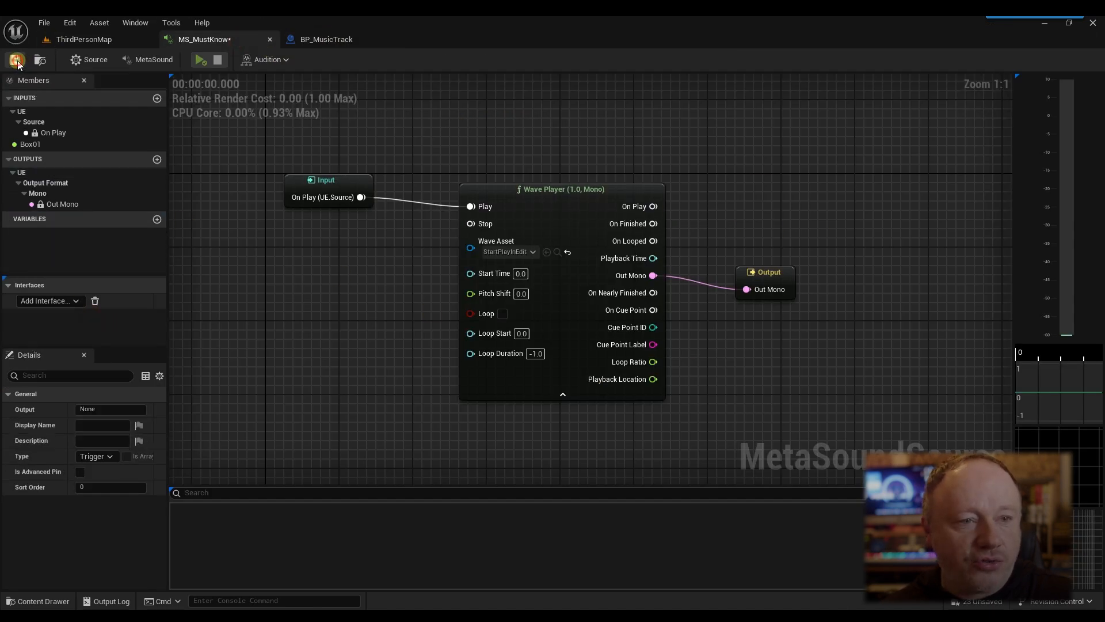
# Step: Set the Wave Player's wave asset back to the Starter_Music track and enable Loop
pyautogui.click(512, 254)
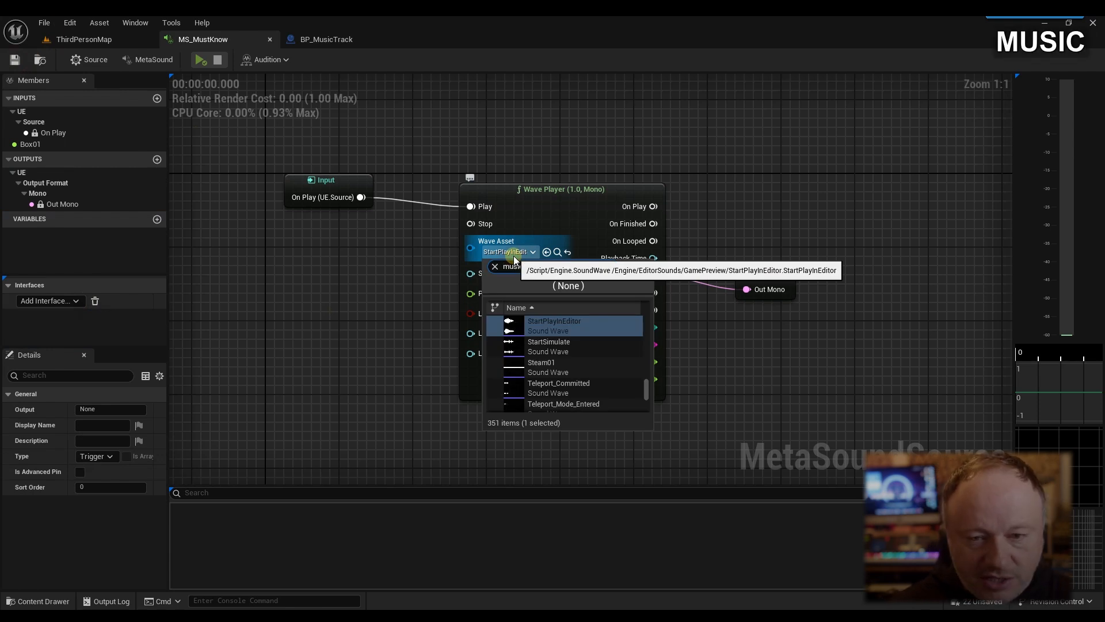
pyautogui.click(554, 321)
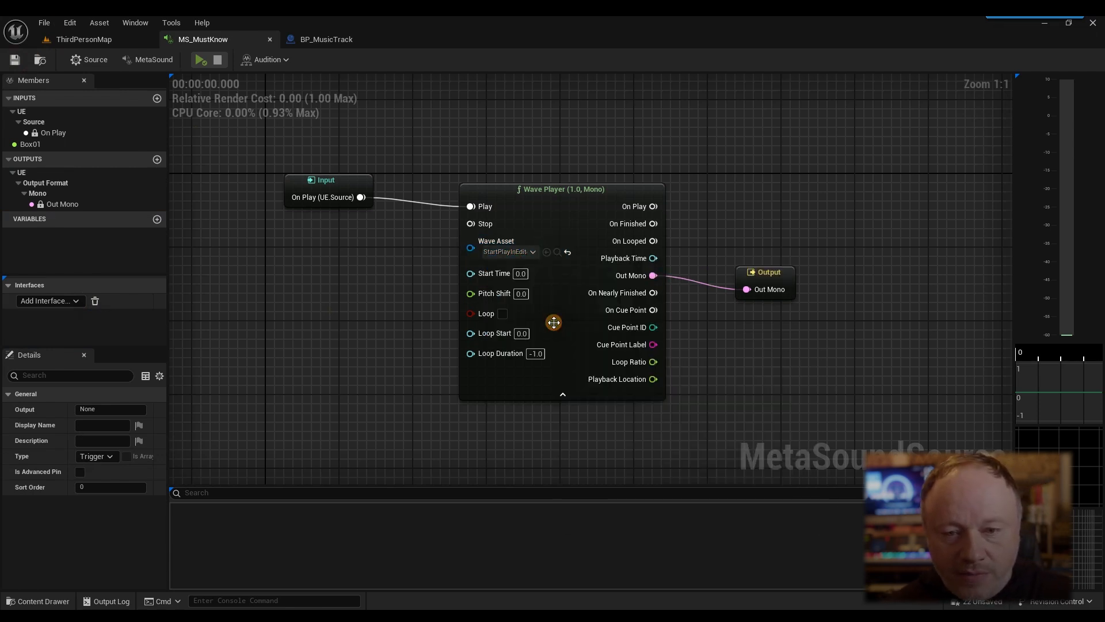
pyautogui.click(502, 314)
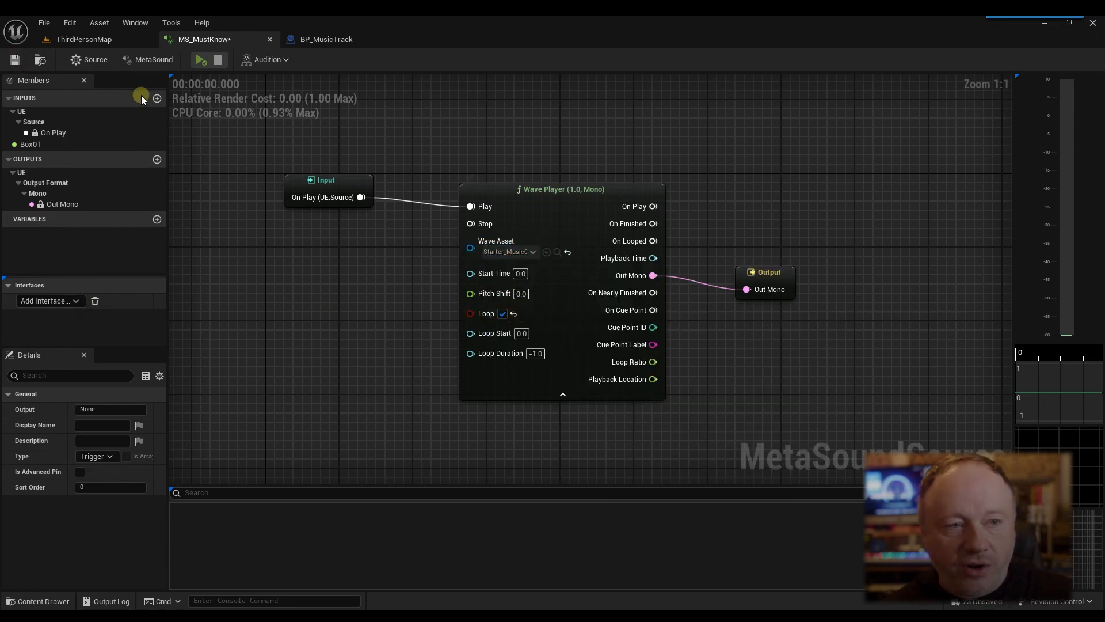
# Step: Save the MetaSound and audition it briefly before stopping playback
pyautogui.click(196, 60)
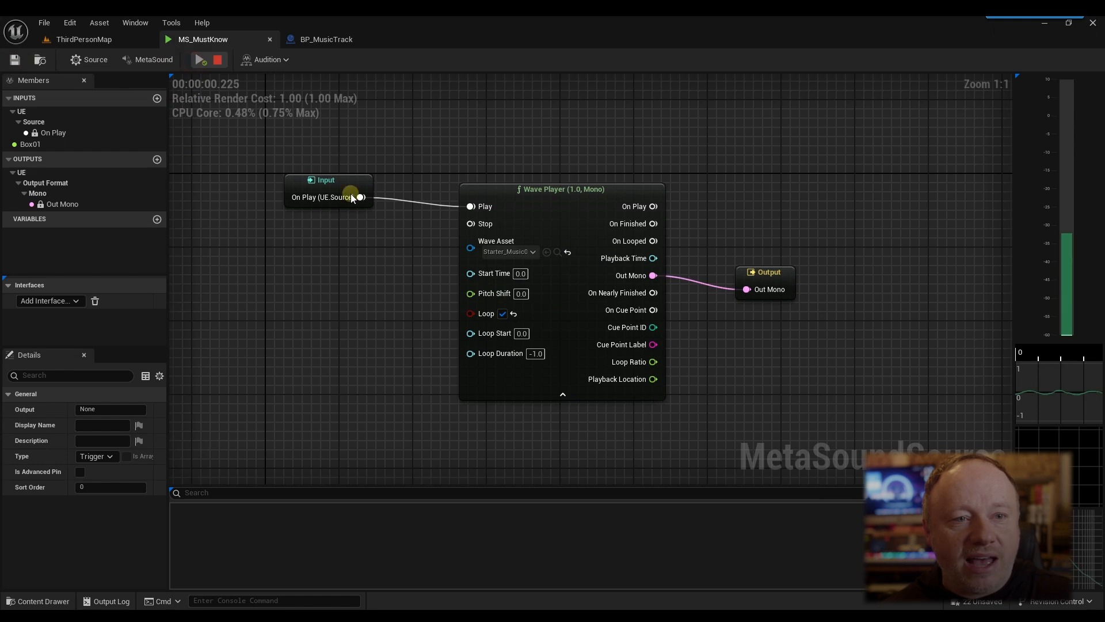
pyautogui.click(218, 60)
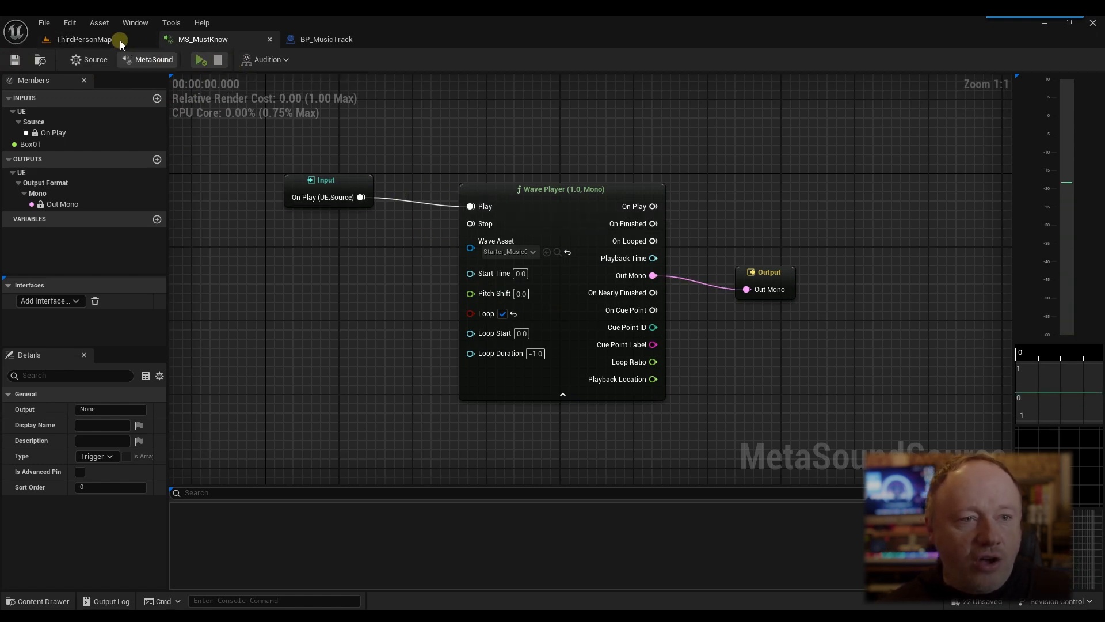
# Step: Check the BP_MusicTrack event graph and return to the Wave Player node in MS_MustKnow
pyautogui.click(327, 40)
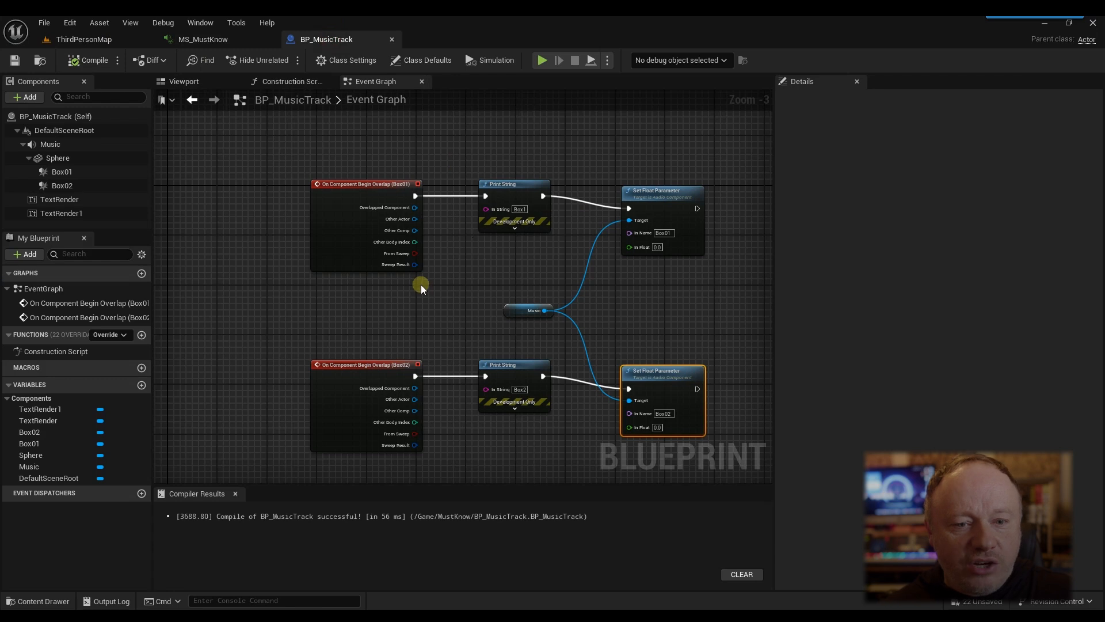
pyautogui.click(219, 38)
pyautogui.click(528, 200)
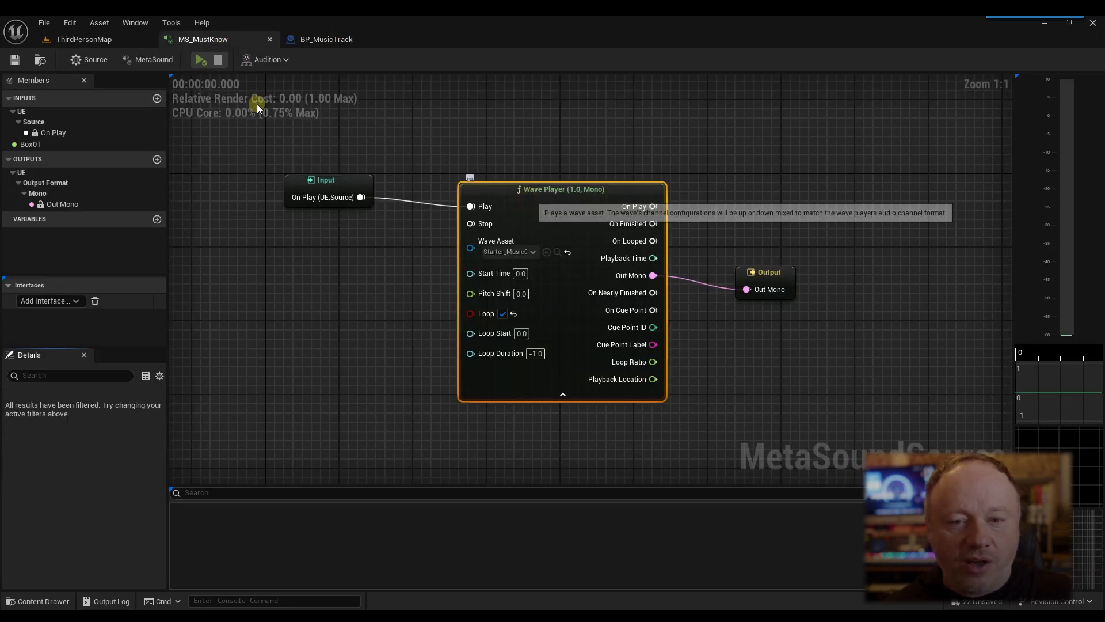
# Step: Review the Virtualization Mode options under Voice Management in the MS_MustKnow source settings, leaving the mode on Restart
pyautogui.click(92, 59)
pyautogui.scroll(-6, 148, 480)
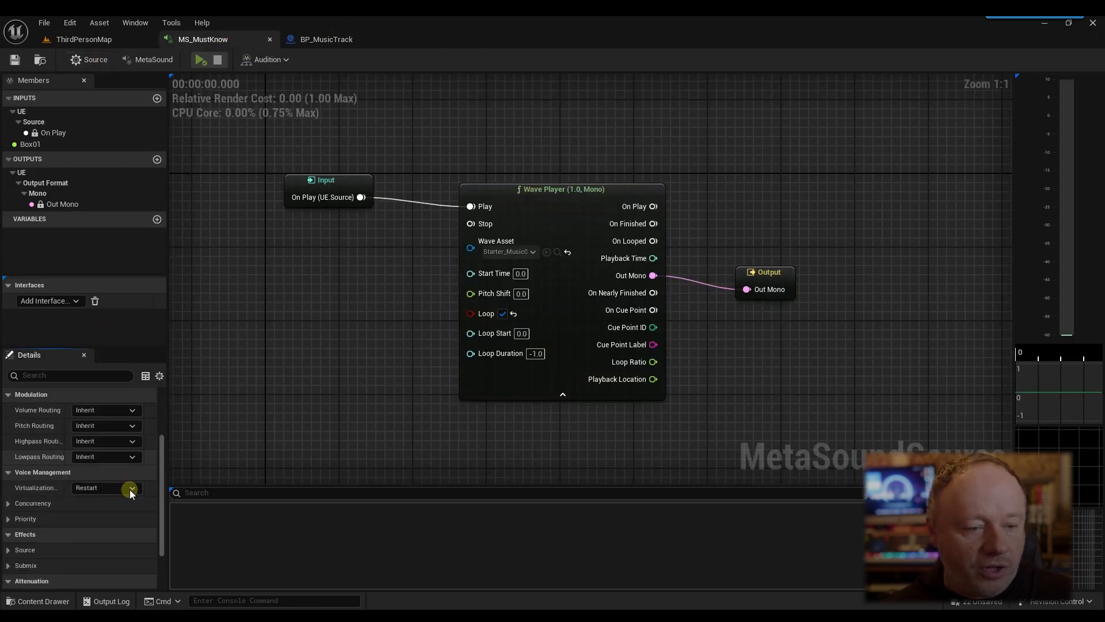
pyautogui.click(130, 530)
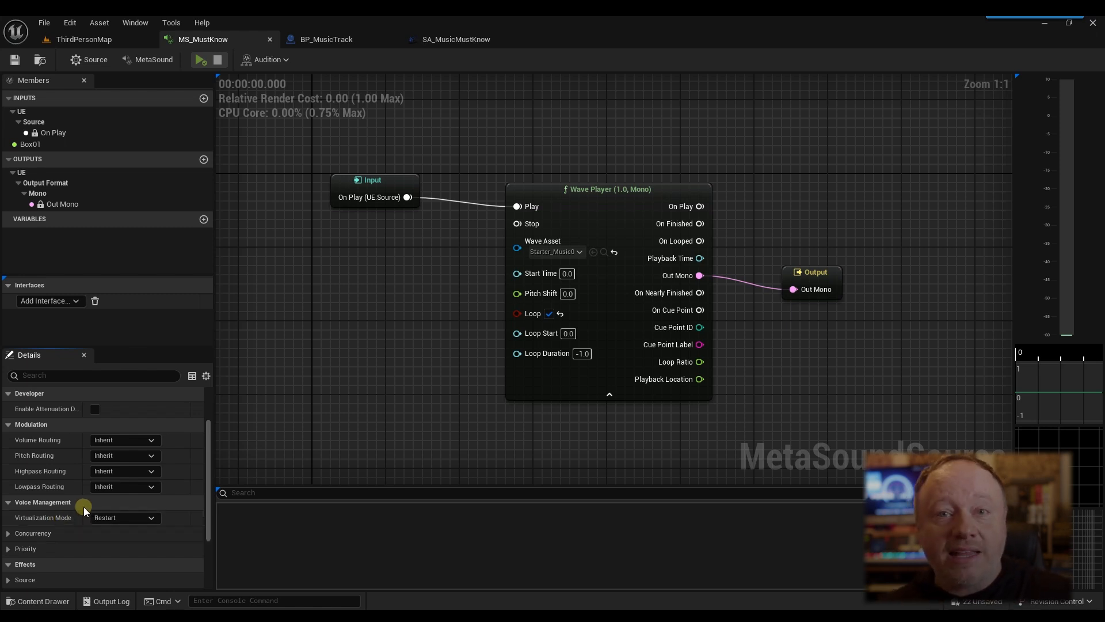
pyautogui.click(130, 519)
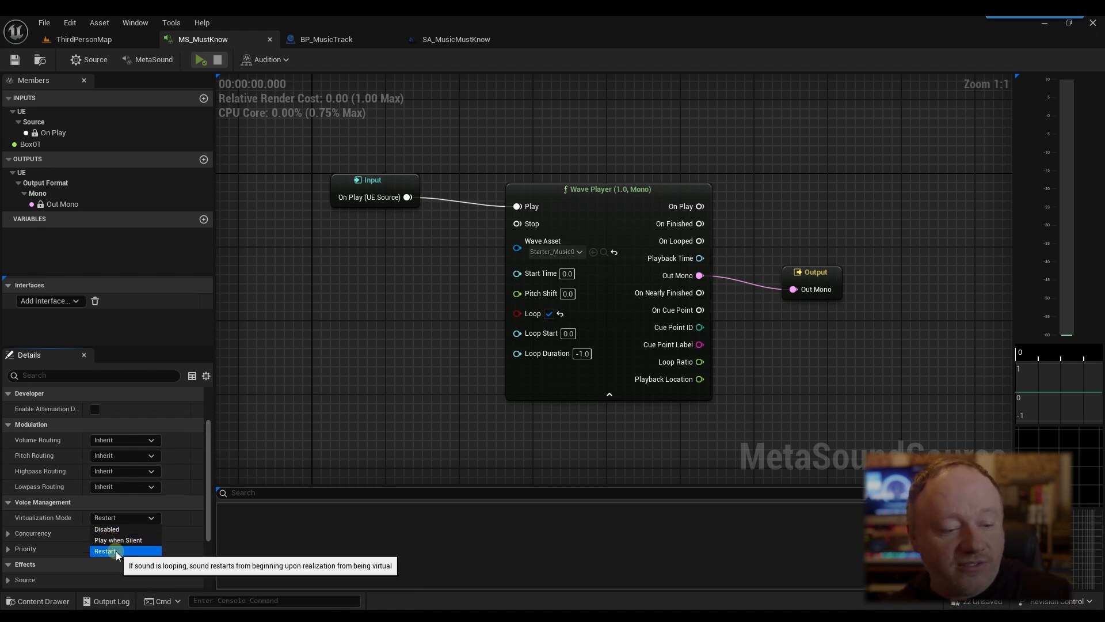
pyautogui.click(385, 461)
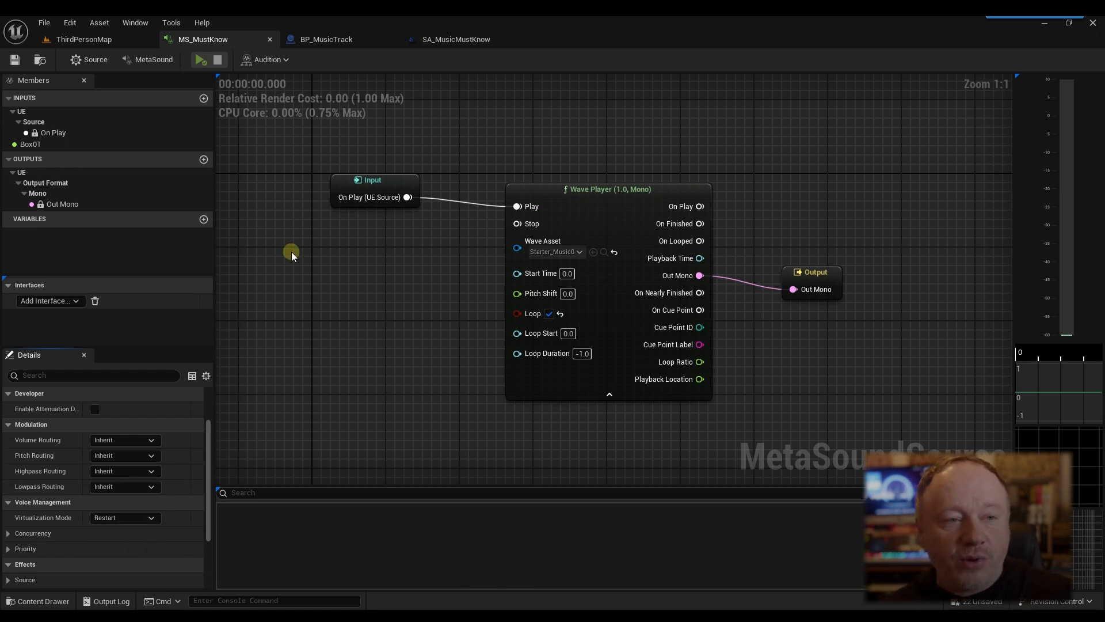
# Step: Play ThirdPersonMap and run the character up to the music sphere and back out of its attenuation range
pyautogui.click(110, 45)
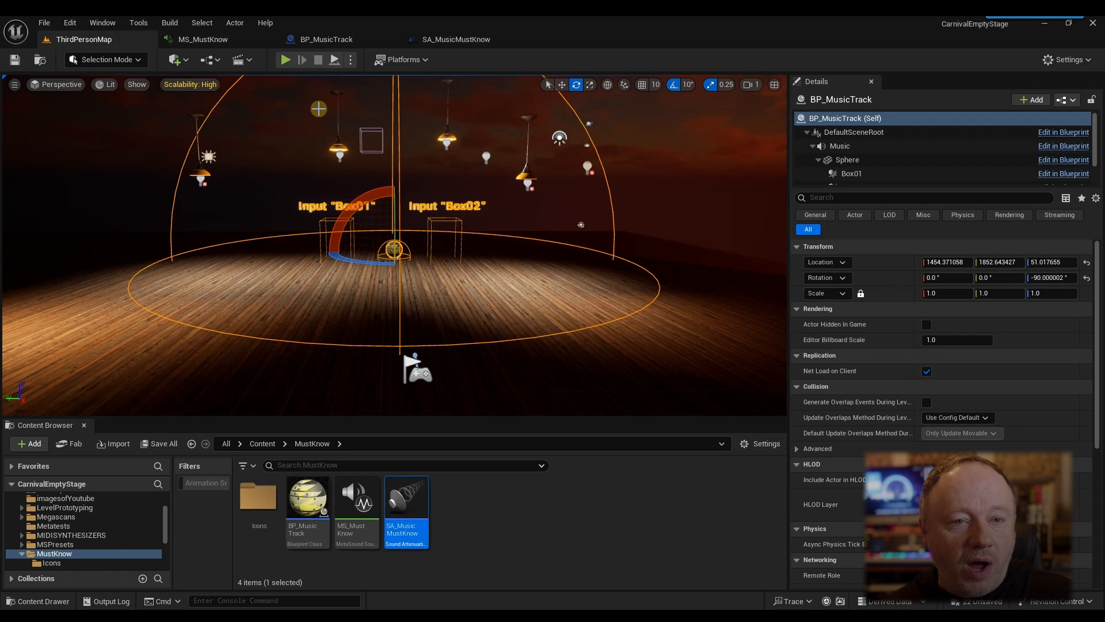
pyautogui.click(288, 61)
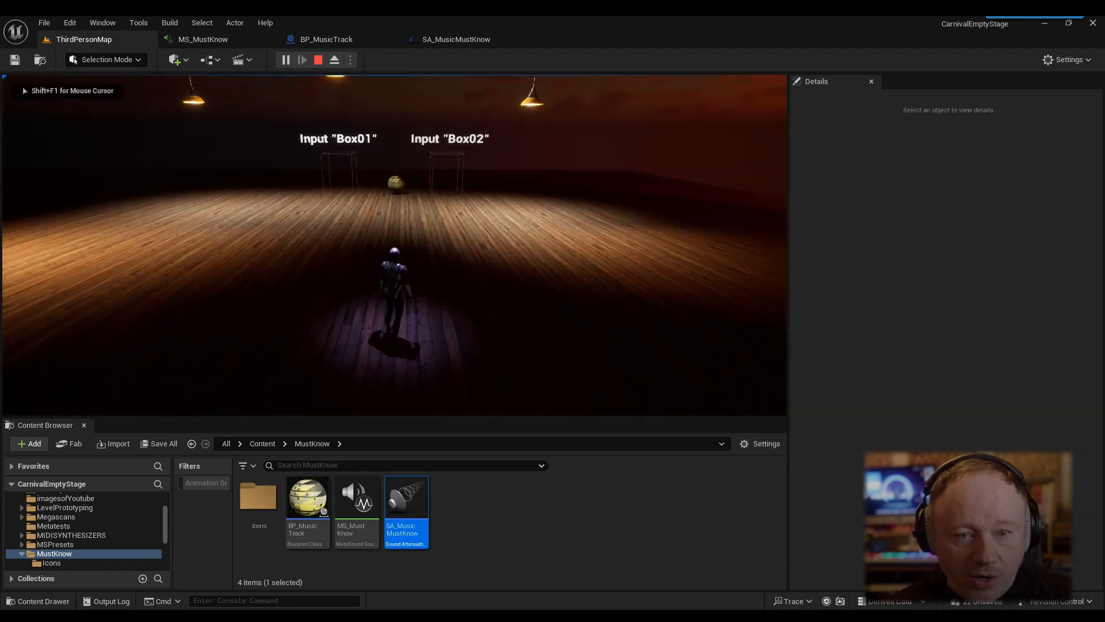
pyautogui.press('Up')
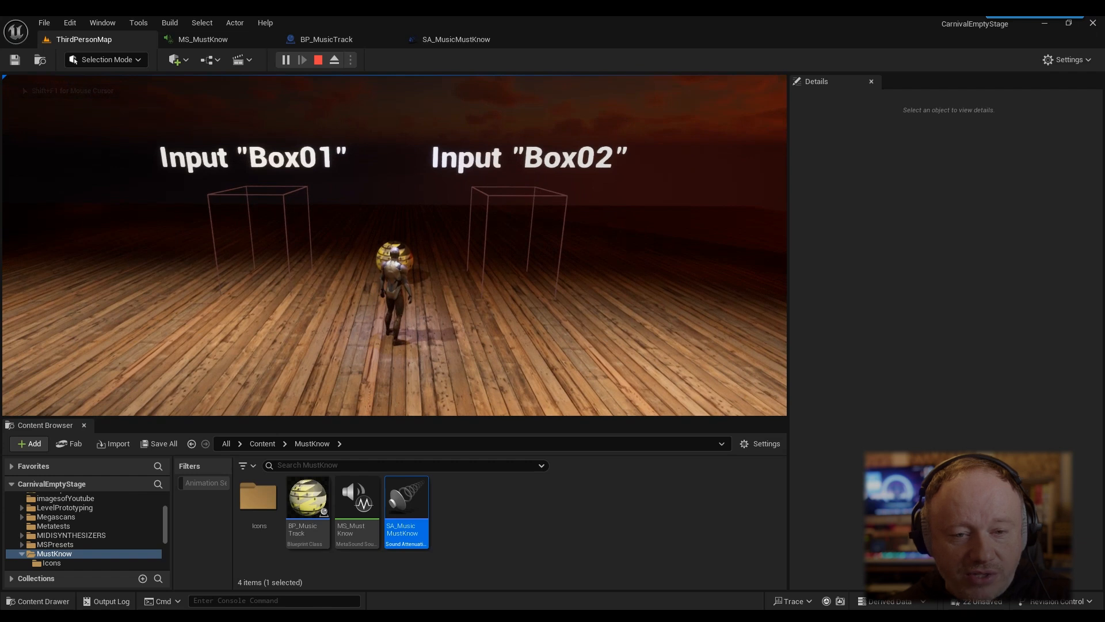
pyautogui.press('Up')
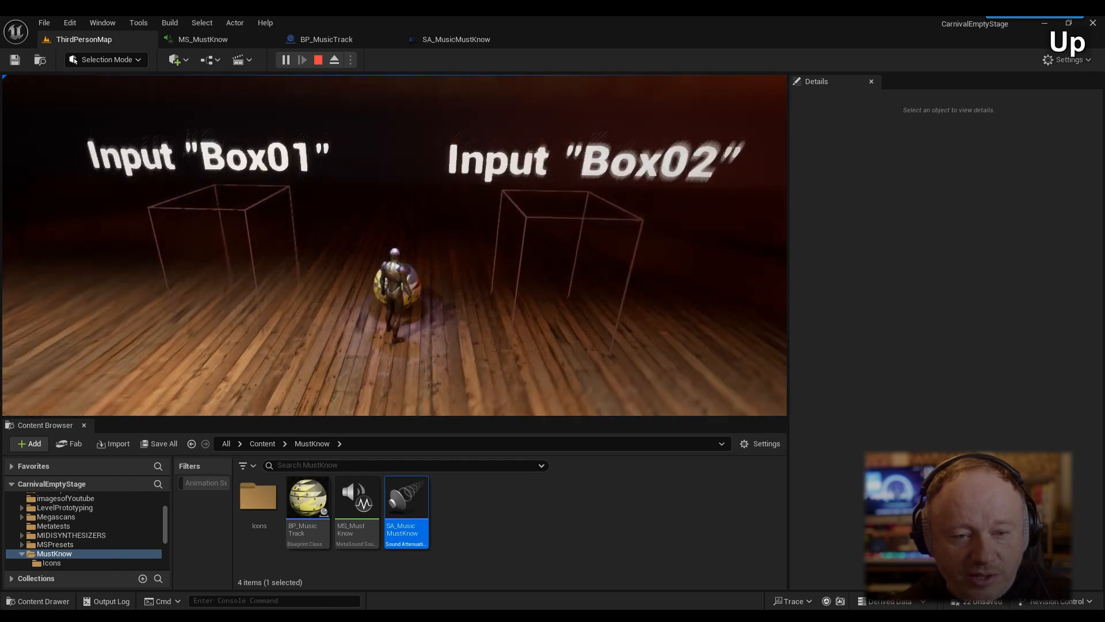
pyautogui.press('Down')
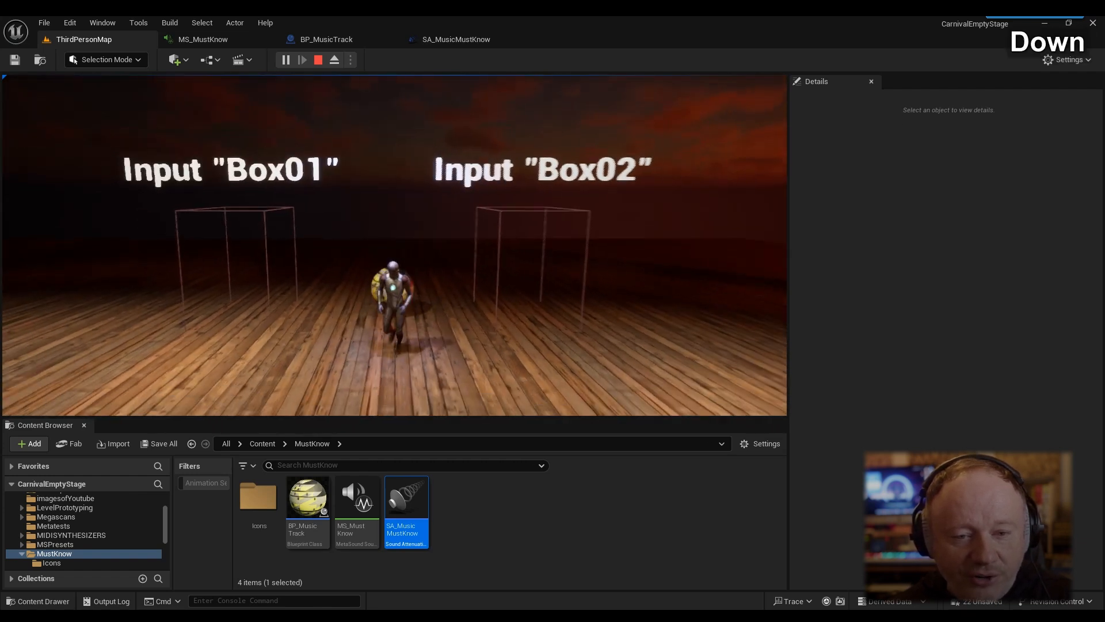
pyautogui.press('Down')
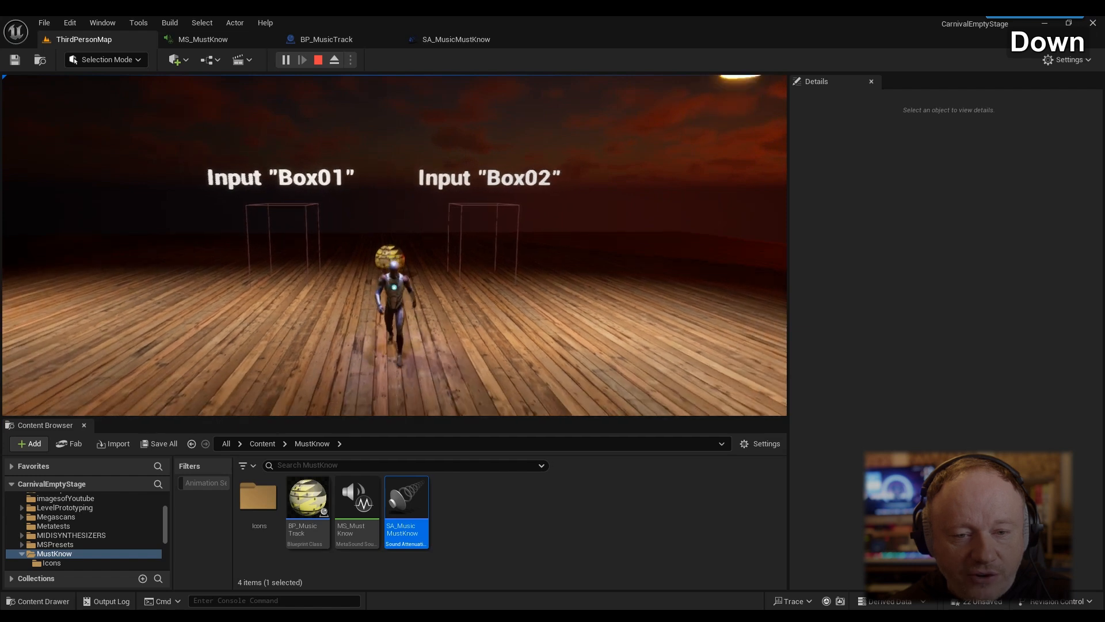
pyautogui.press('Down')
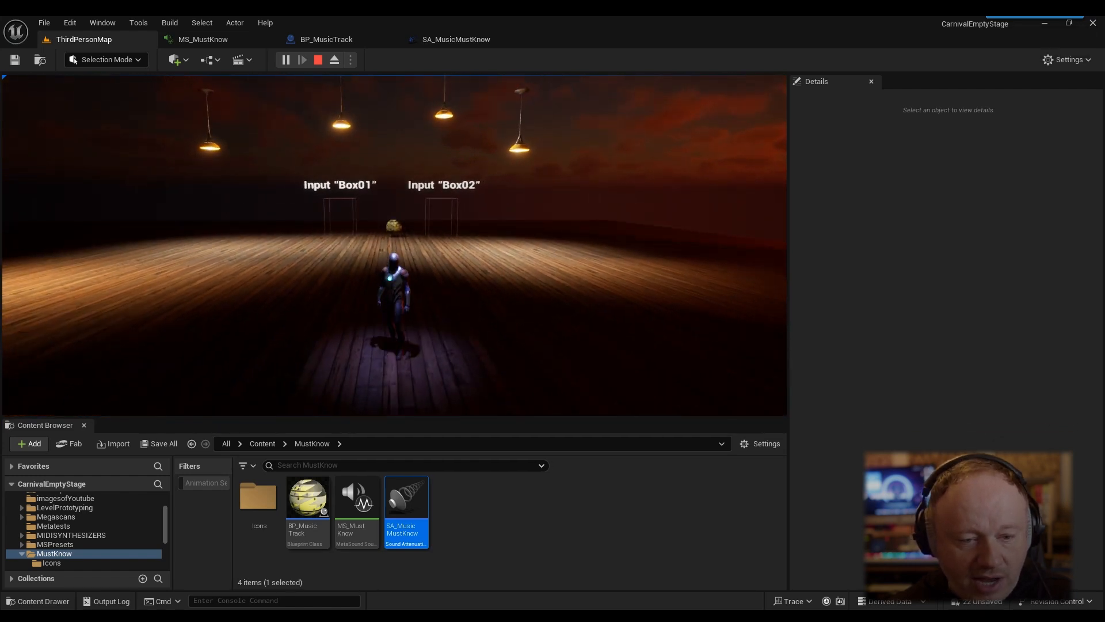
# Step: Release the mouse from the running game and execute the console command au.debug.sounds 1
pyautogui.hotkey('shift', 'F1')
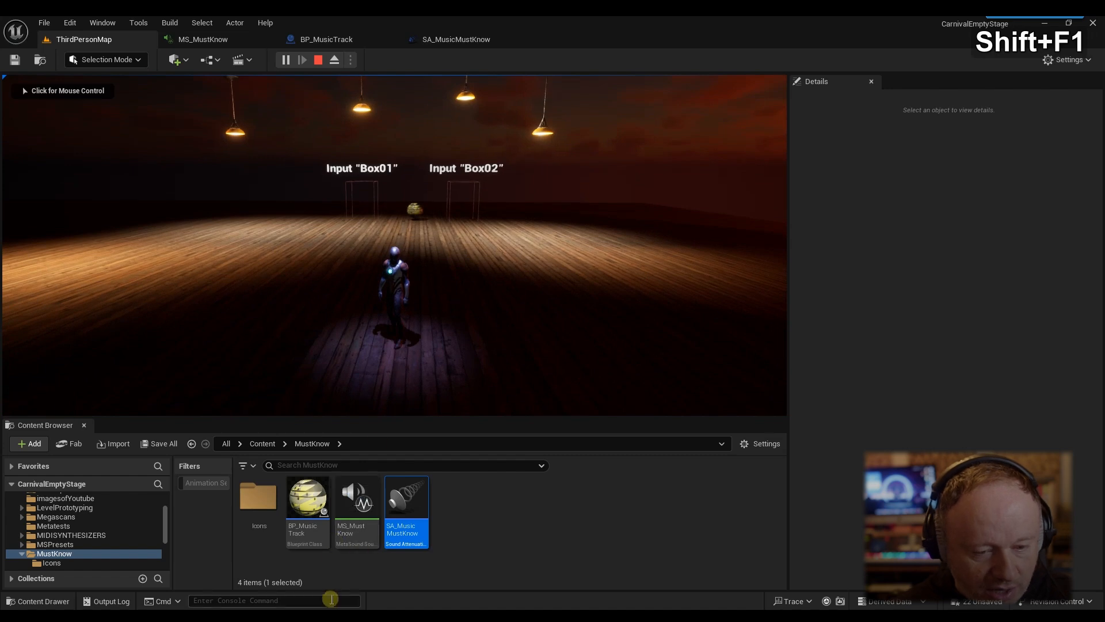
pyautogui.hotkey('ctrl', 'v')
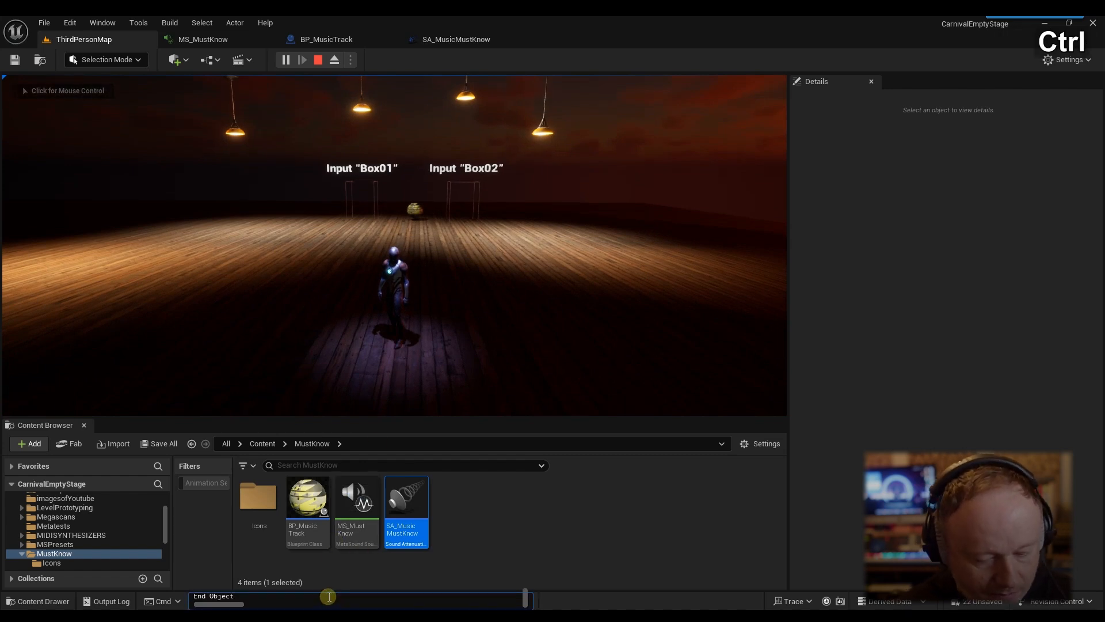
pyautogui.hotkey('ctrl', 'a')
pyautogui.press('BackSpace')
pyautogui.write('au.de')
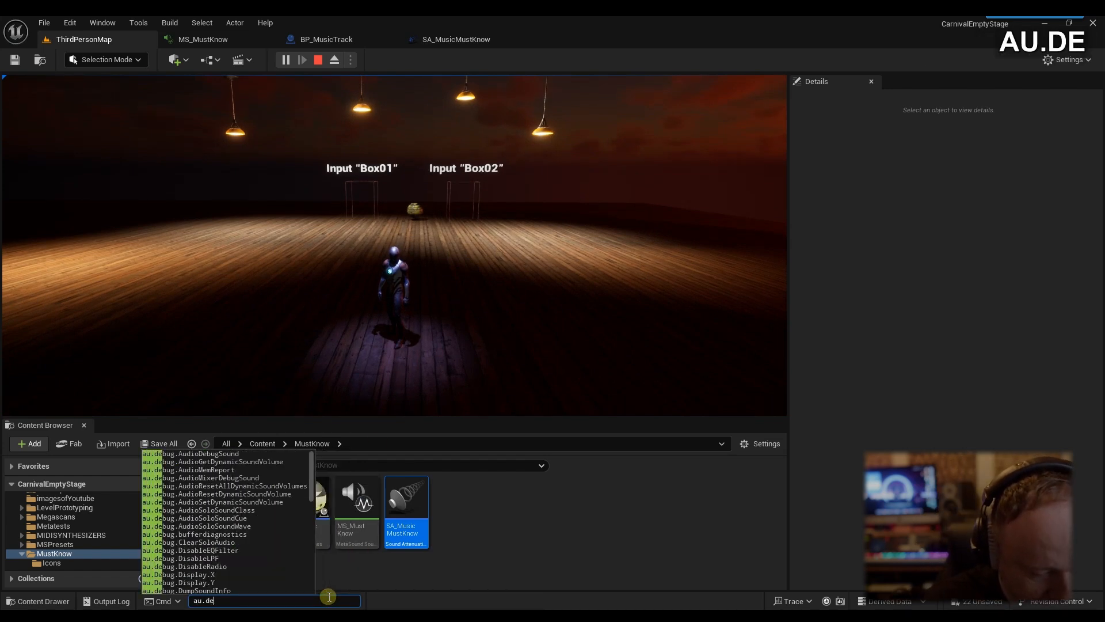
pyautogui.write('bug.sounds 1')
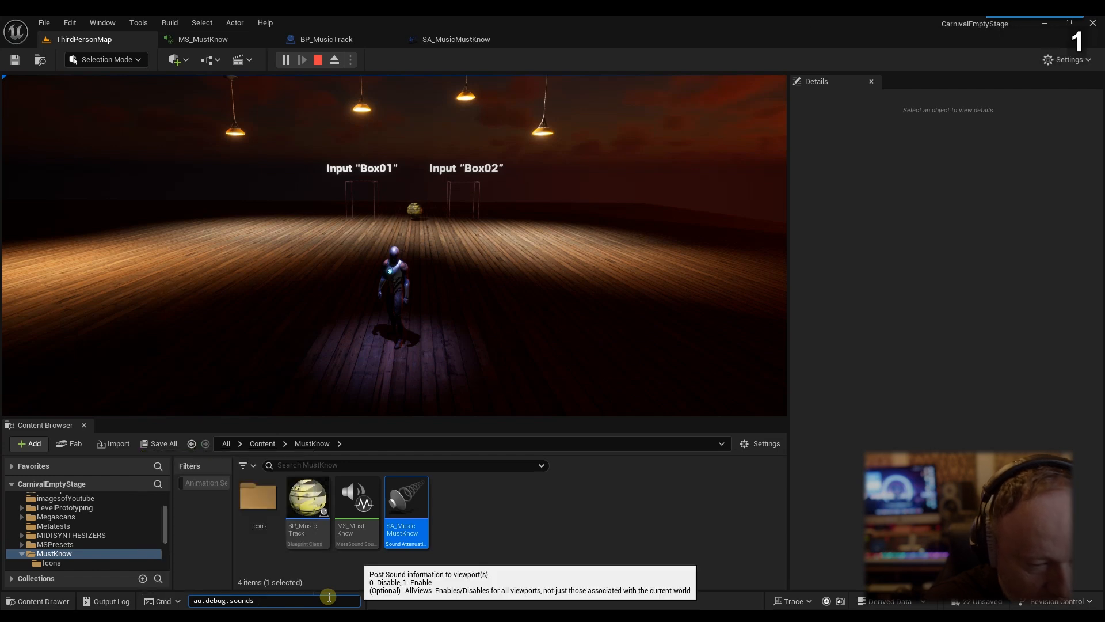
pyautogui.press('Return')
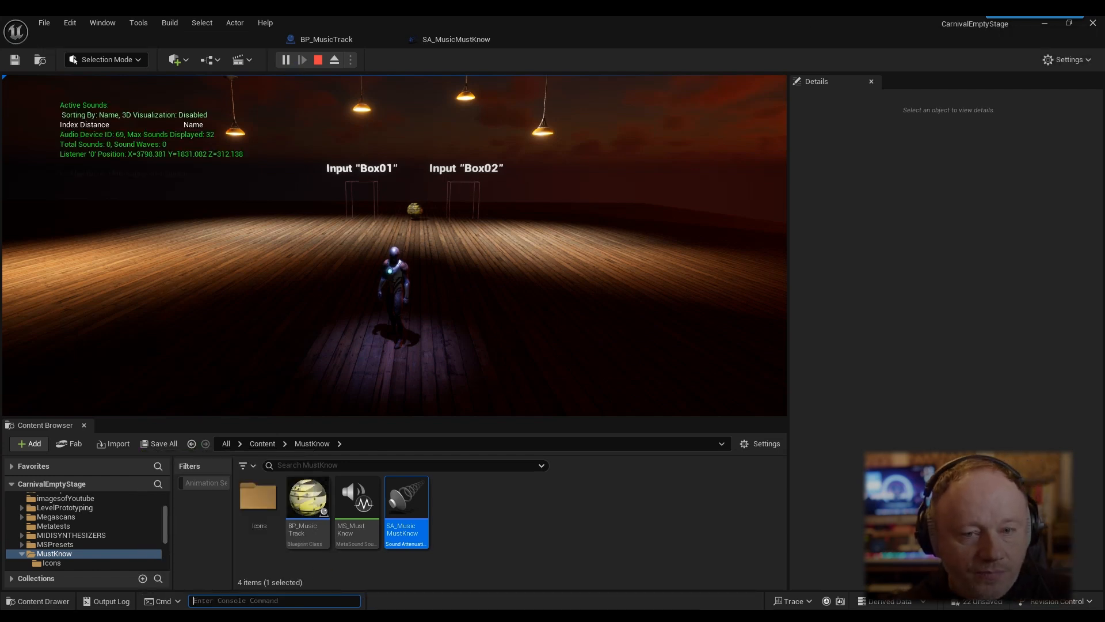
# Step: Move the character repeatedly in and out of the music's range while watching the active sounds list, and end the play session
pyautogui.press('Up')
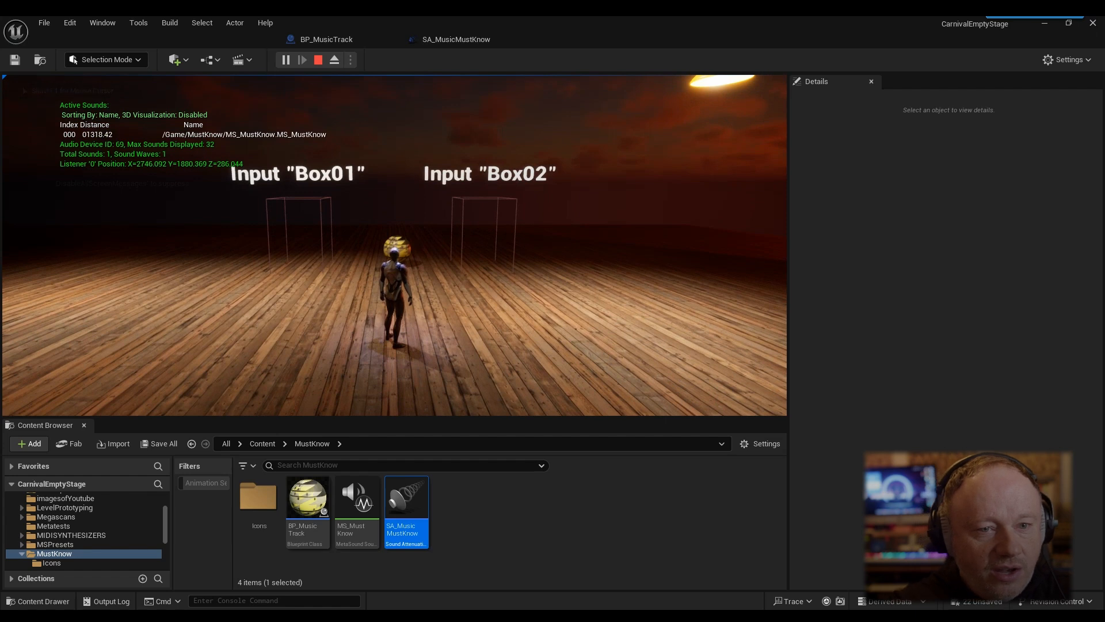
pyautogui.press('Up')
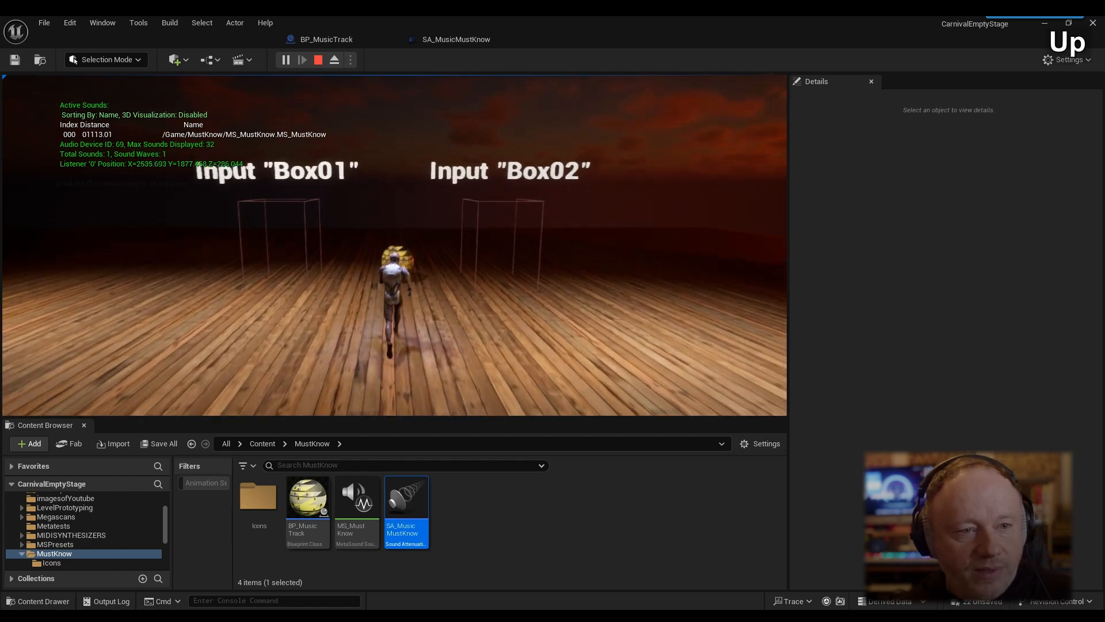
pyautogui.press('Down')
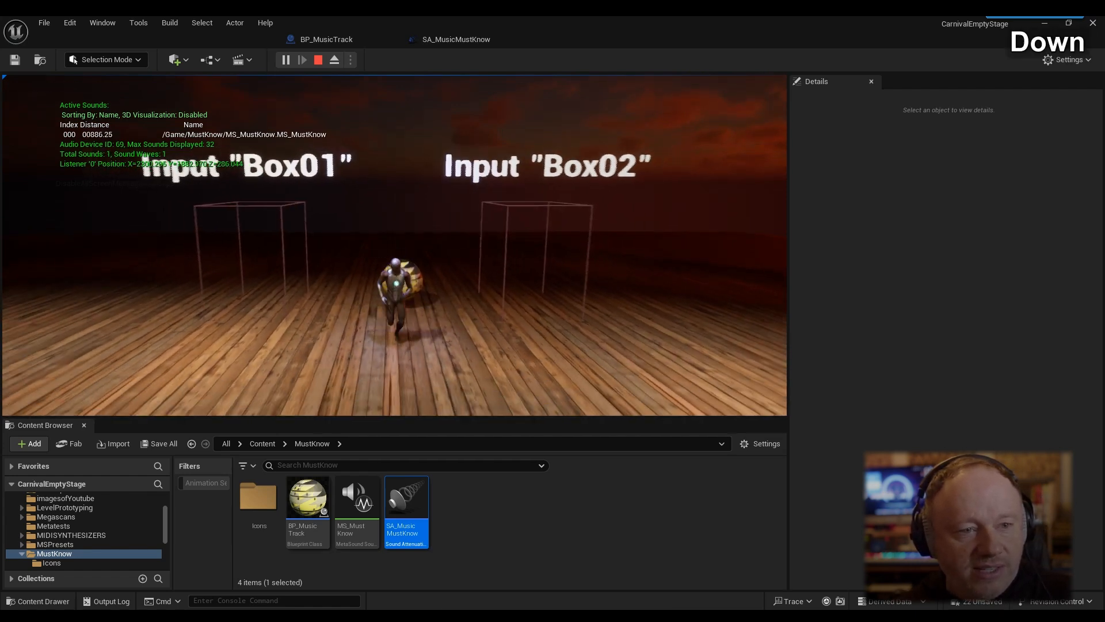
pyautogui.press('Down')
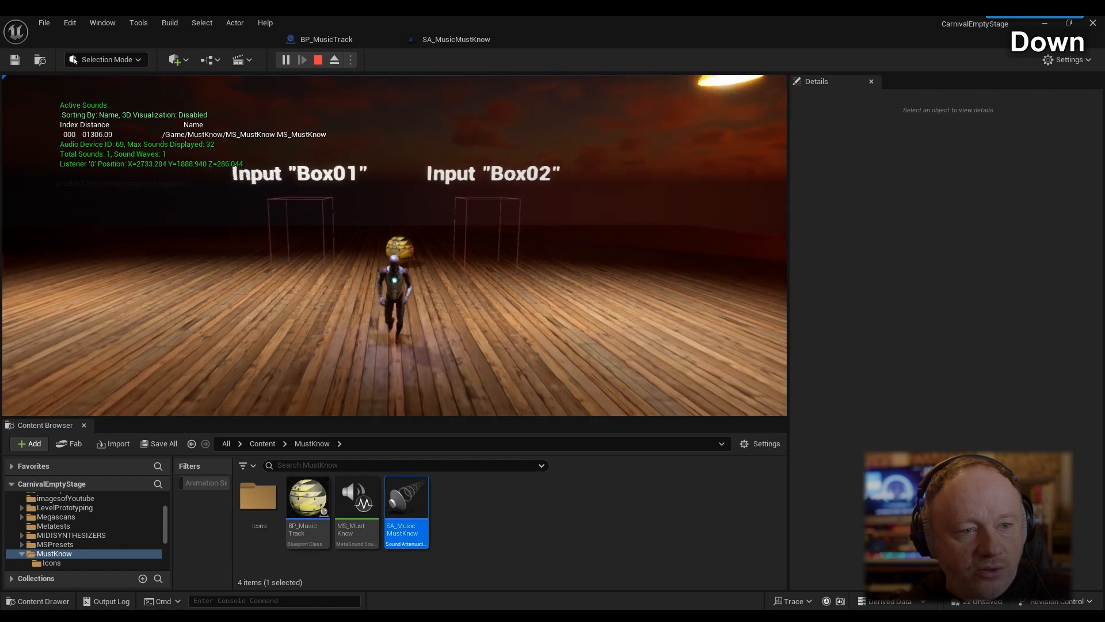
pyautogui.press('Up')
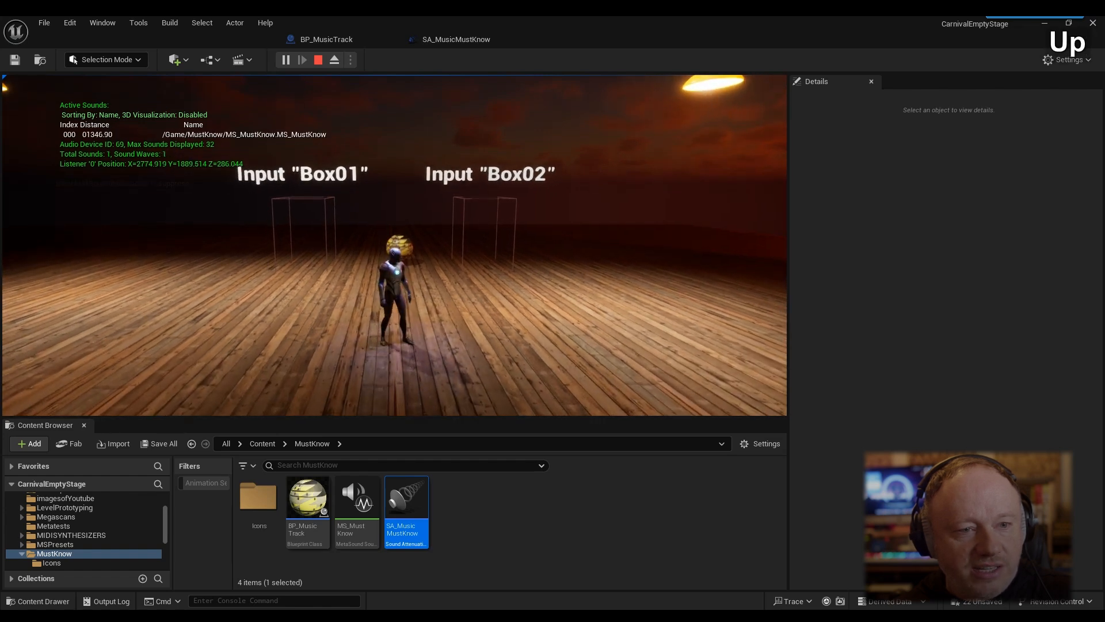
pyautogui.press('Up')
pyautogui.press('Down')
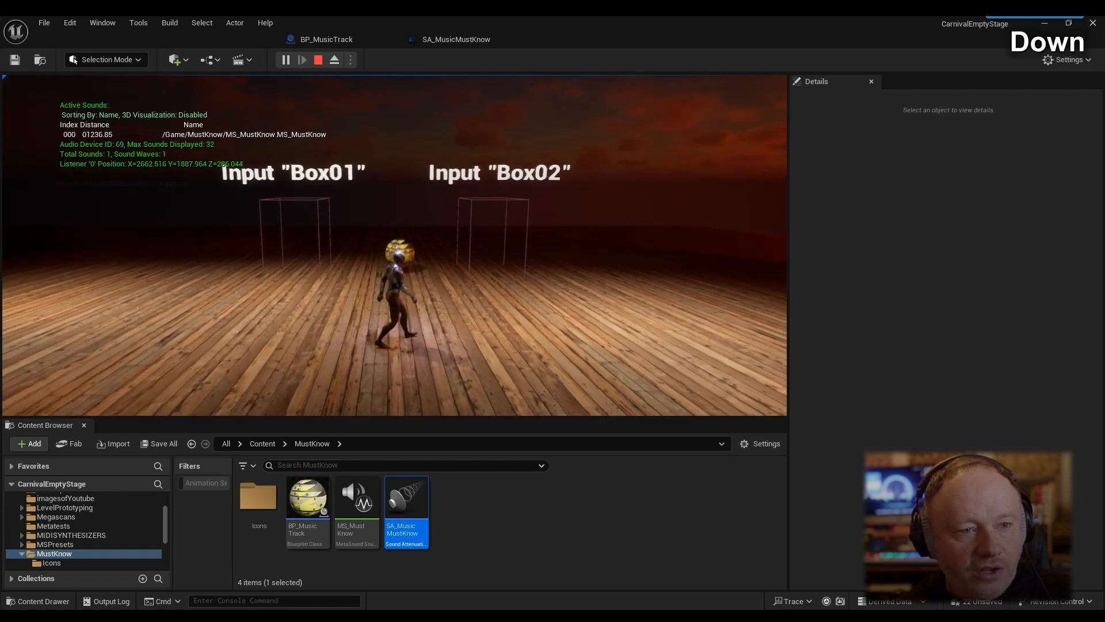
pyautogui.press('Down')
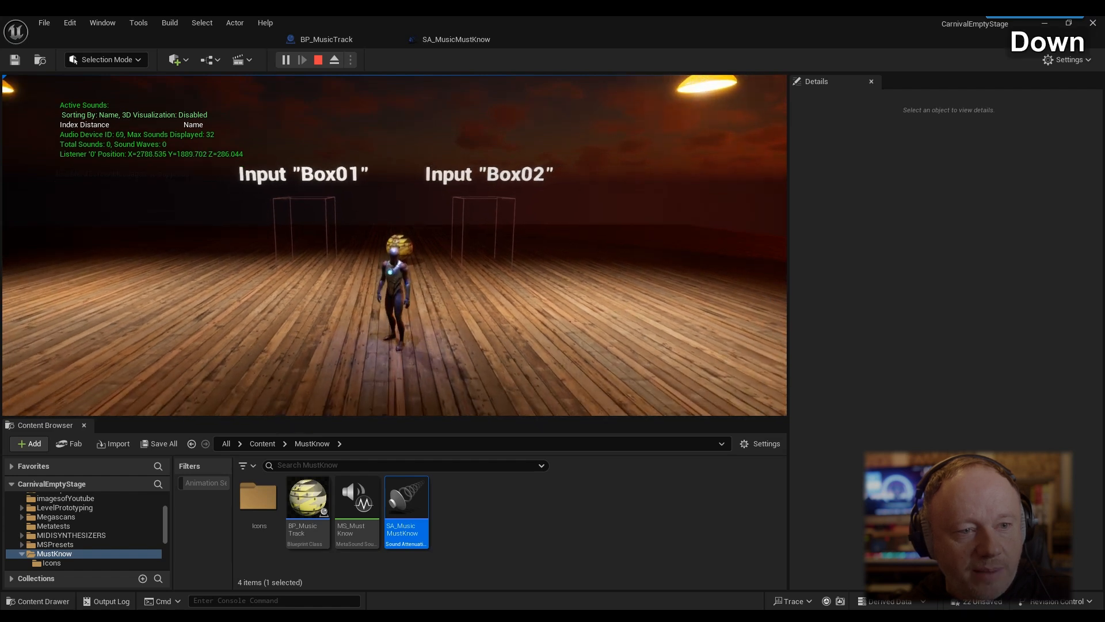
pyautogui.press('Up')
pyautogui.press('Down')
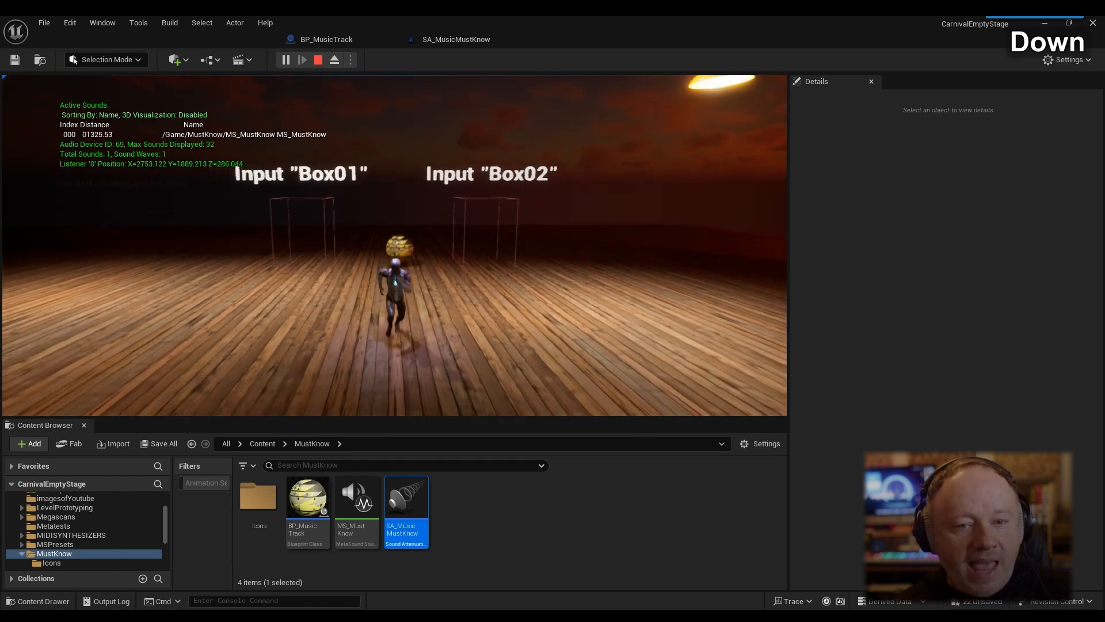
pyautogui.press('Escape')
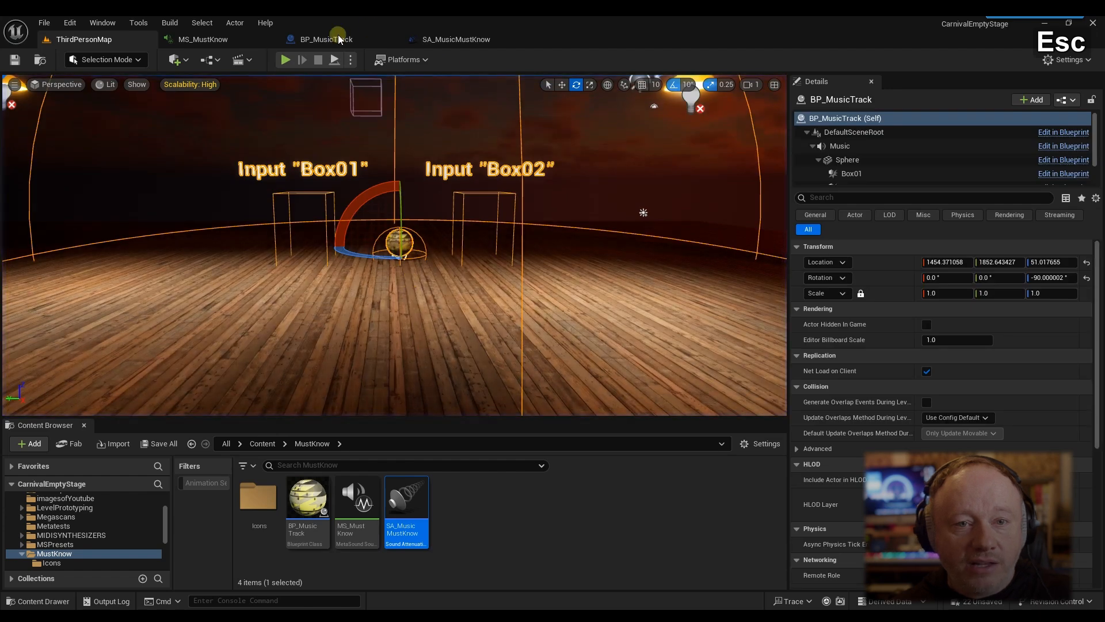
# Step: Add the UE.Source.OneShot interface to MS_MustKnow and place its On Finished output node above the Out Mono output
pyautogui.click(203, 39)
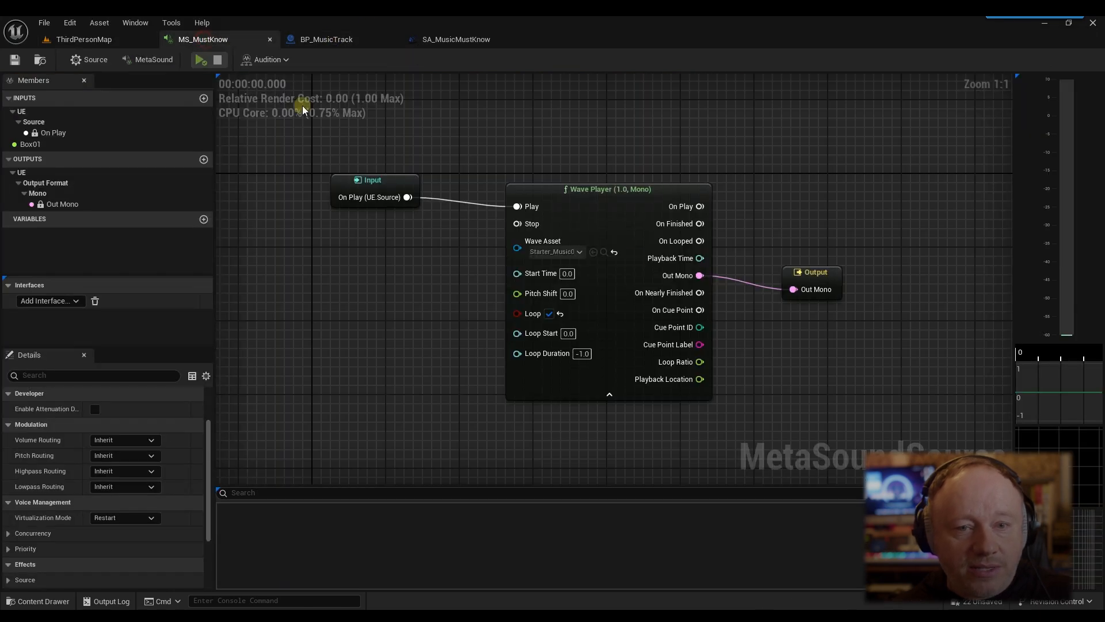
pyautogui.click(62, 302)
pyautogui.click(60, 351)
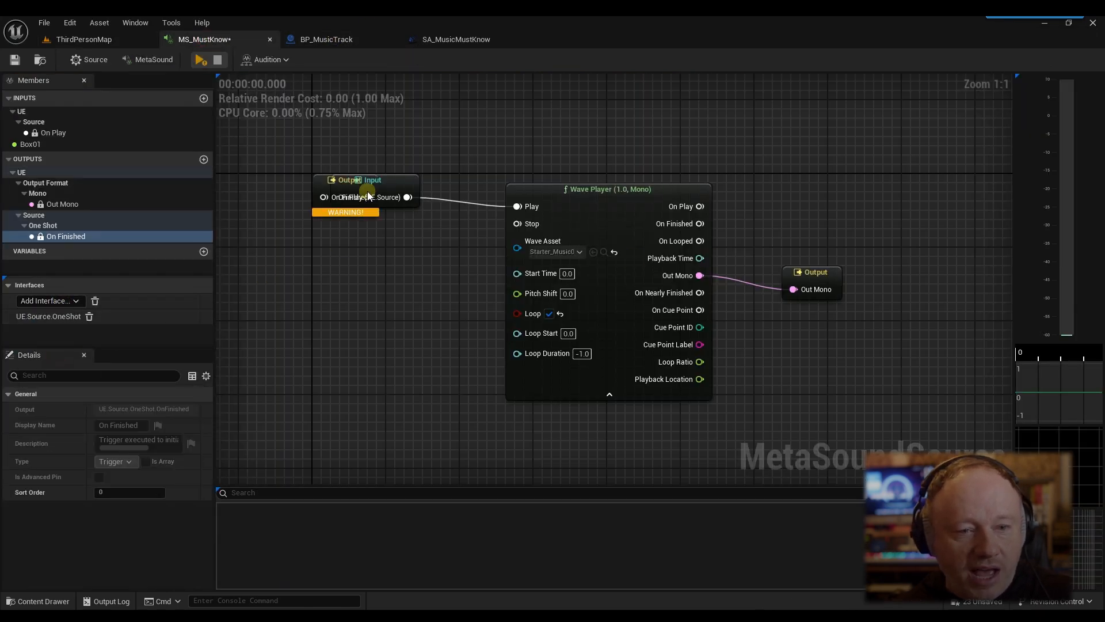
pyautogui.moveTo(314, 190); pyautogui.dragTo(774, 181)
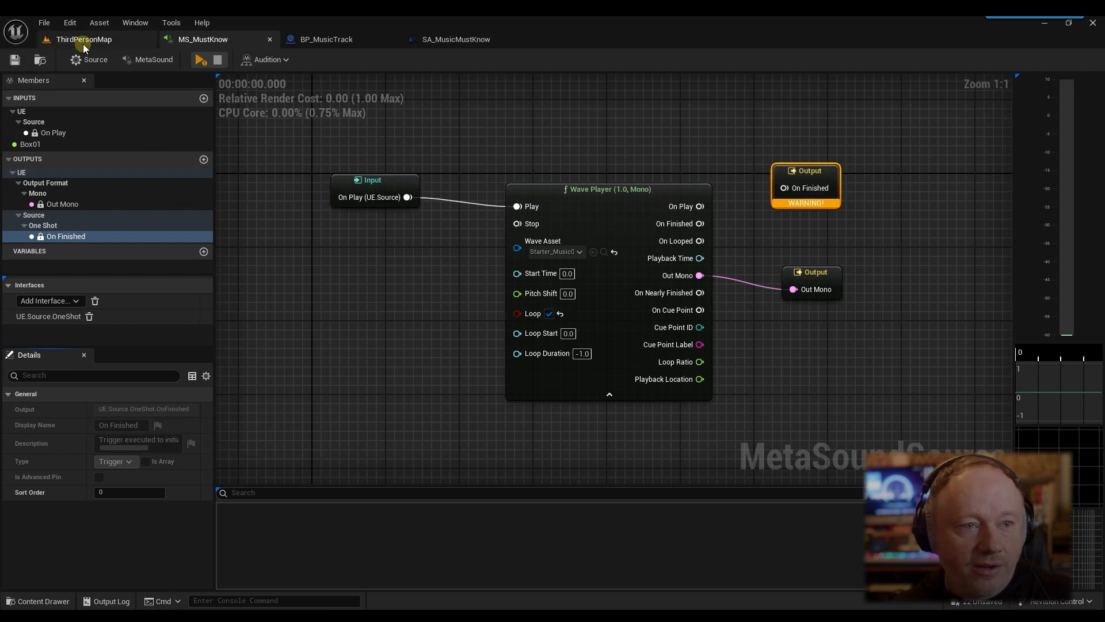
pyautogui.moveTo(818, 178); pyautogui.dragTo(827, 187)
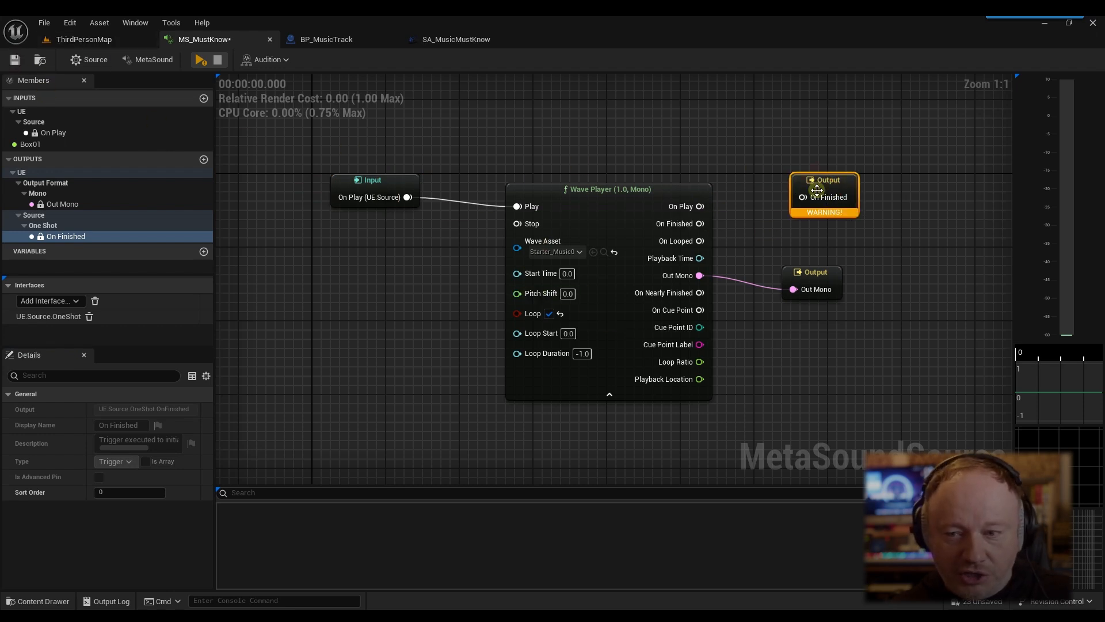
# Step: Play ThirdPersonMap again with the OneShot interface in place and enable sound debugging with au.debug.sounds 1
pyautogui.click(64, 39)
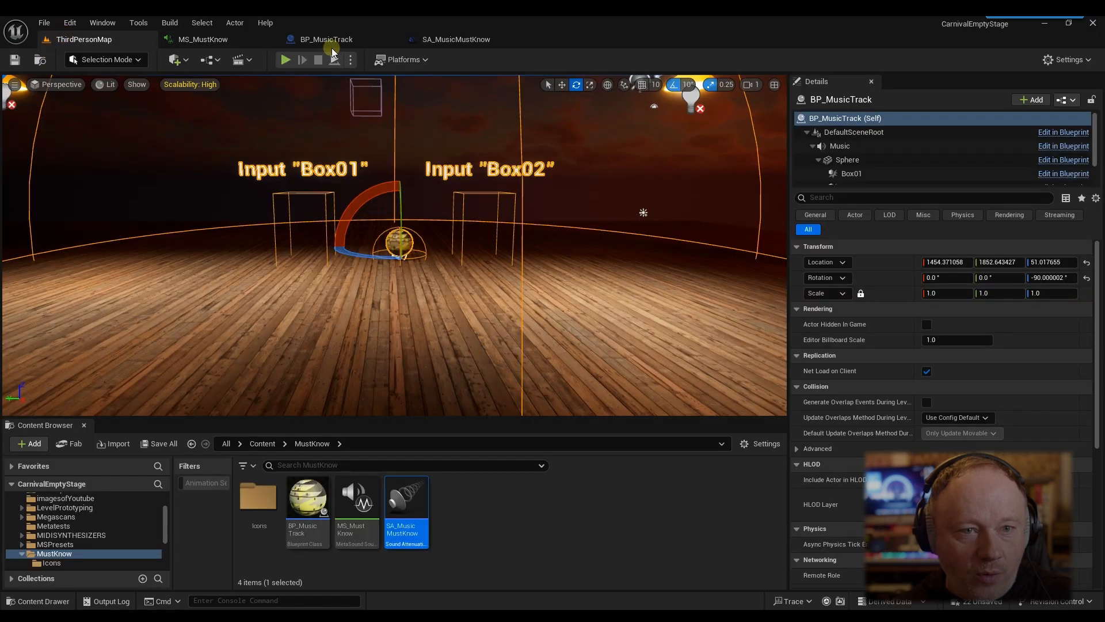
pyautogui.click(286, 61)
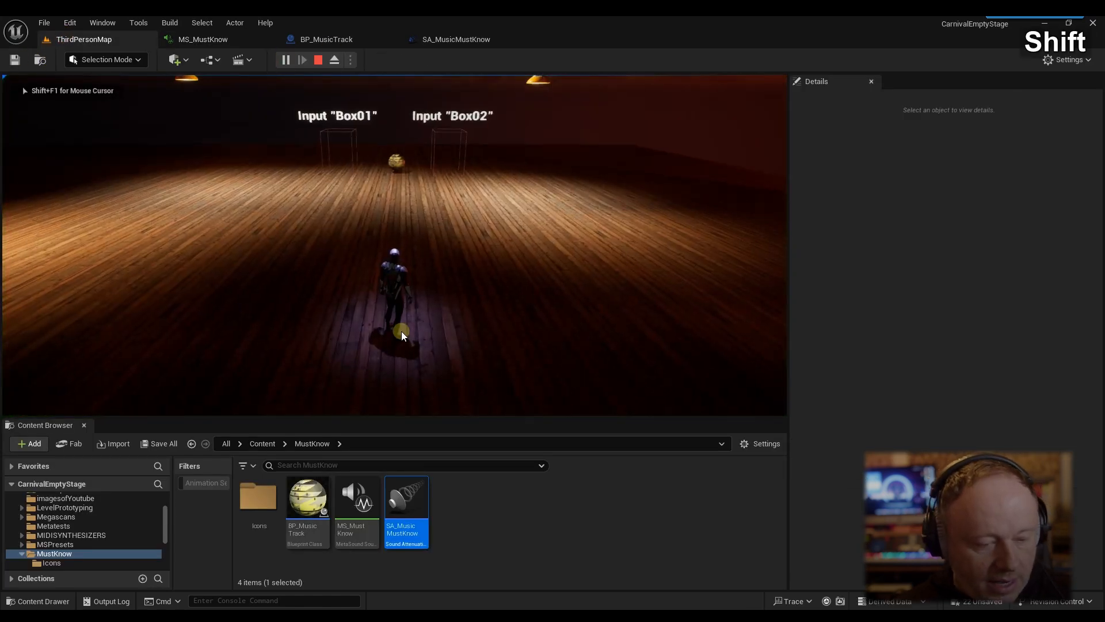
pyautogui.write('a')
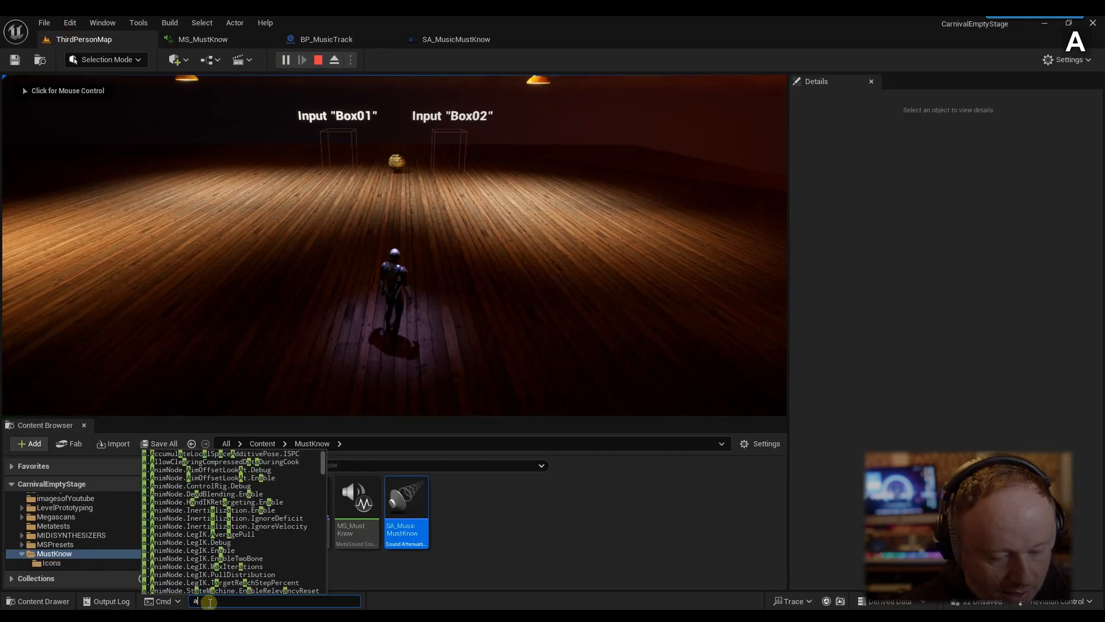
pyautogui.write('u.debug.sounds 1')
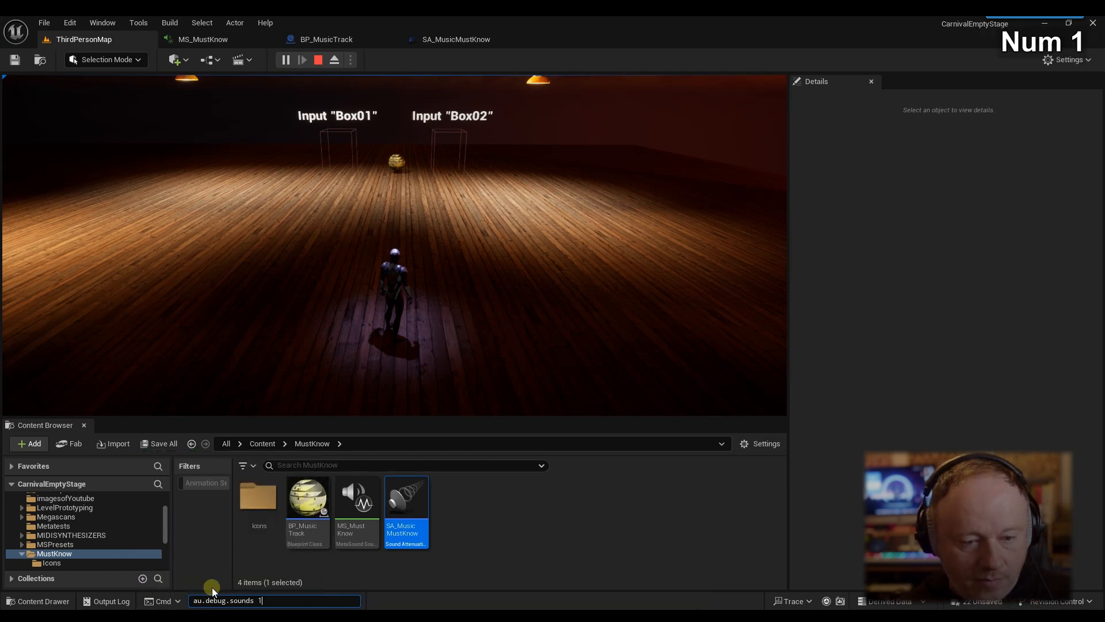
pyautogui.press('Return')
# Step: Move the character in and out of the music's range while watching the active sounds list, and end the OneShot play session
pyautogui.click(402, 182)
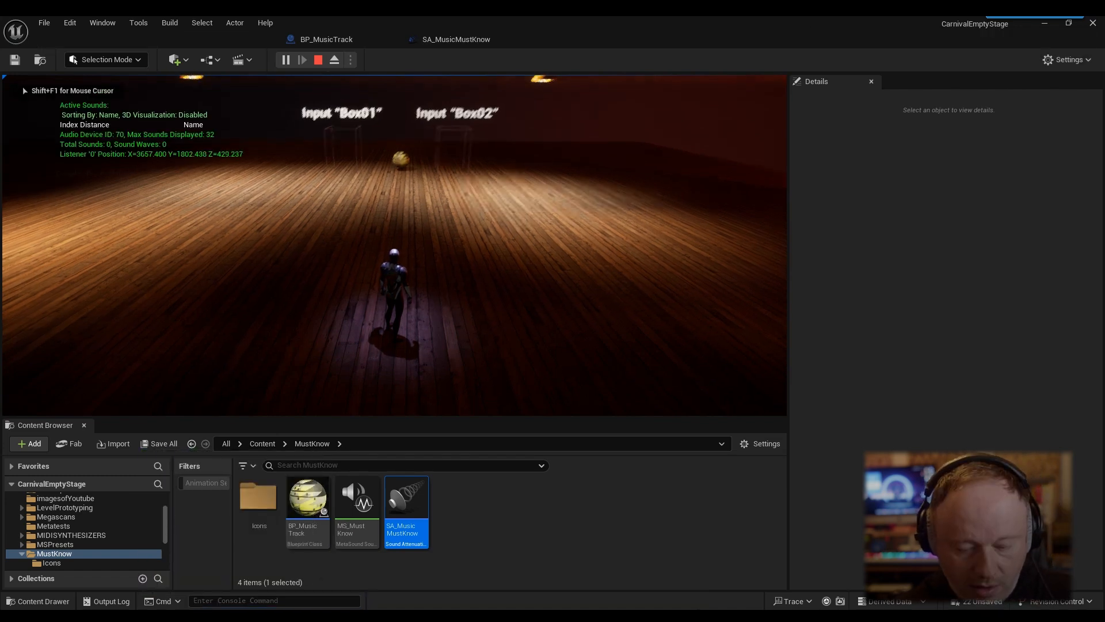
pyautogui.press('Up')
pyautogui.press('Up')
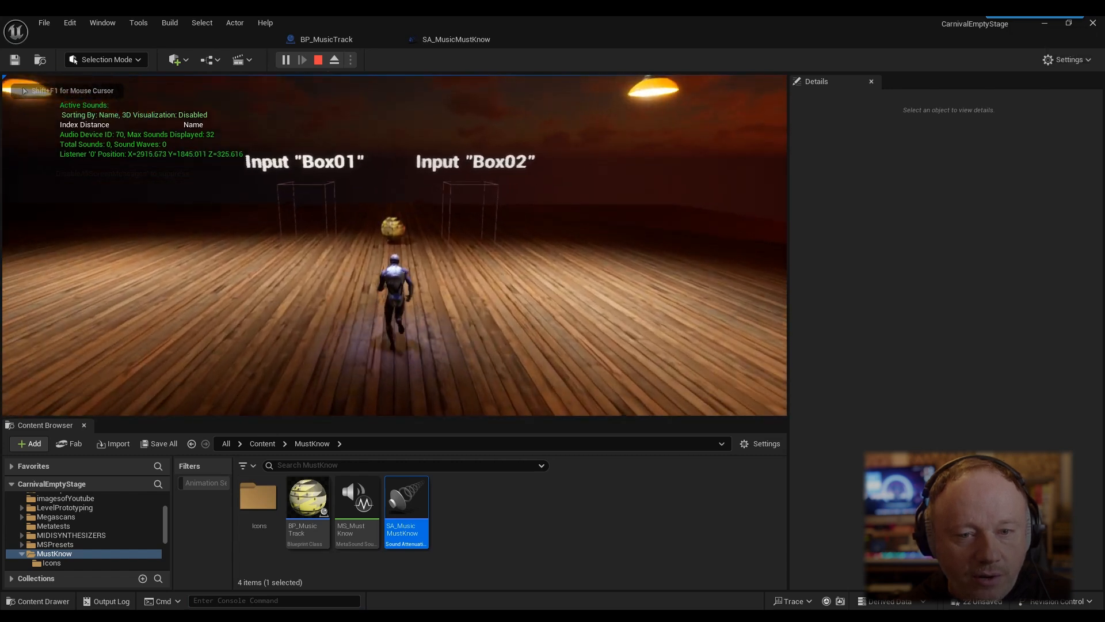
pyautogui.press('Down')
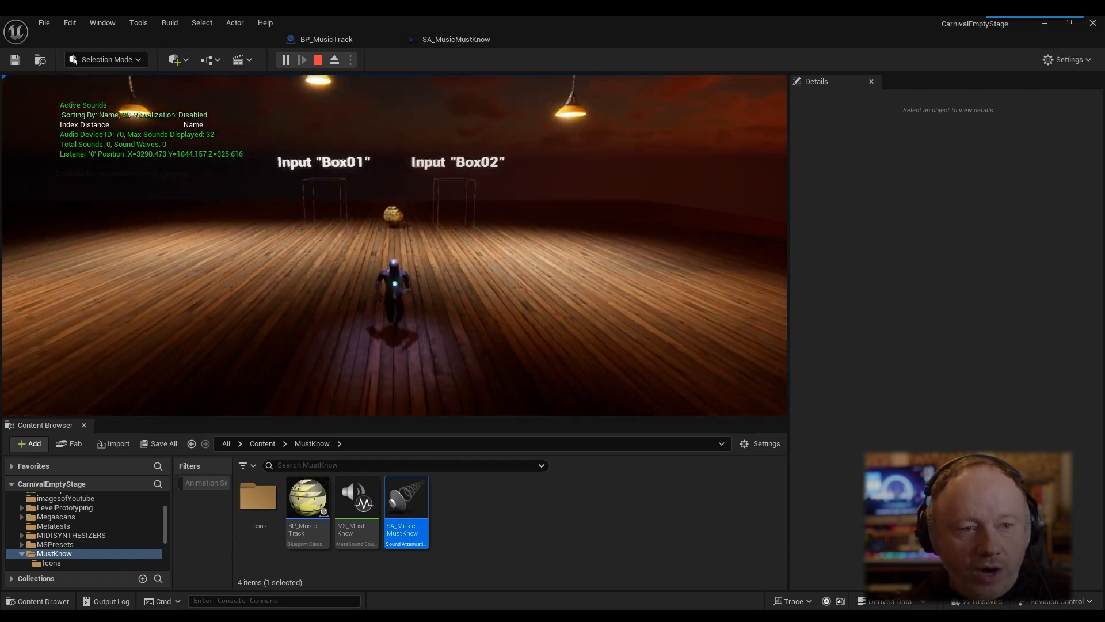
pyautogui.press('Up')
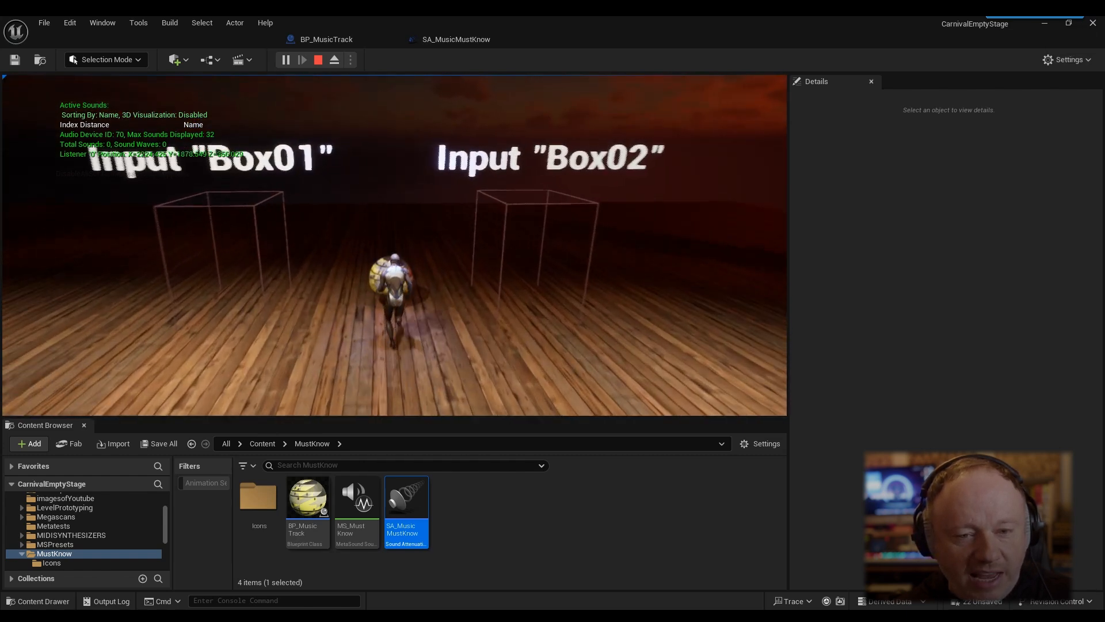
pyautogui.press('Down')
pyautogui.press('Escape')
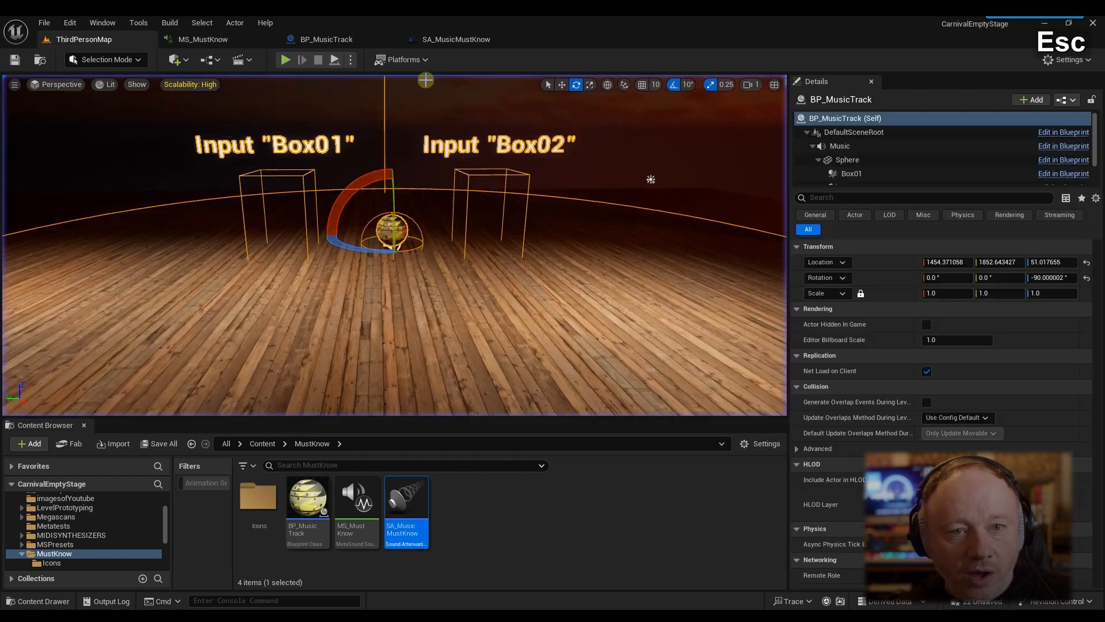
# Step: Remove the UE.Source.OneShot interface from MS_MustKnow
pyautogui.click(241, 39)
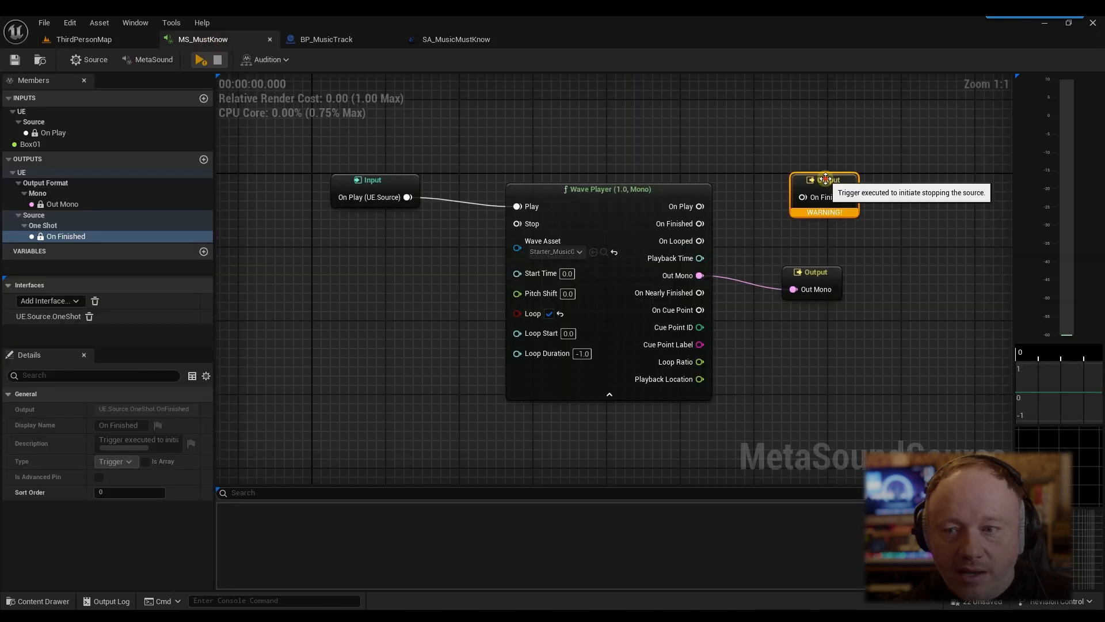
pyautogui.moveTo(824, 187); pyautogui.dragTo(815, 188)
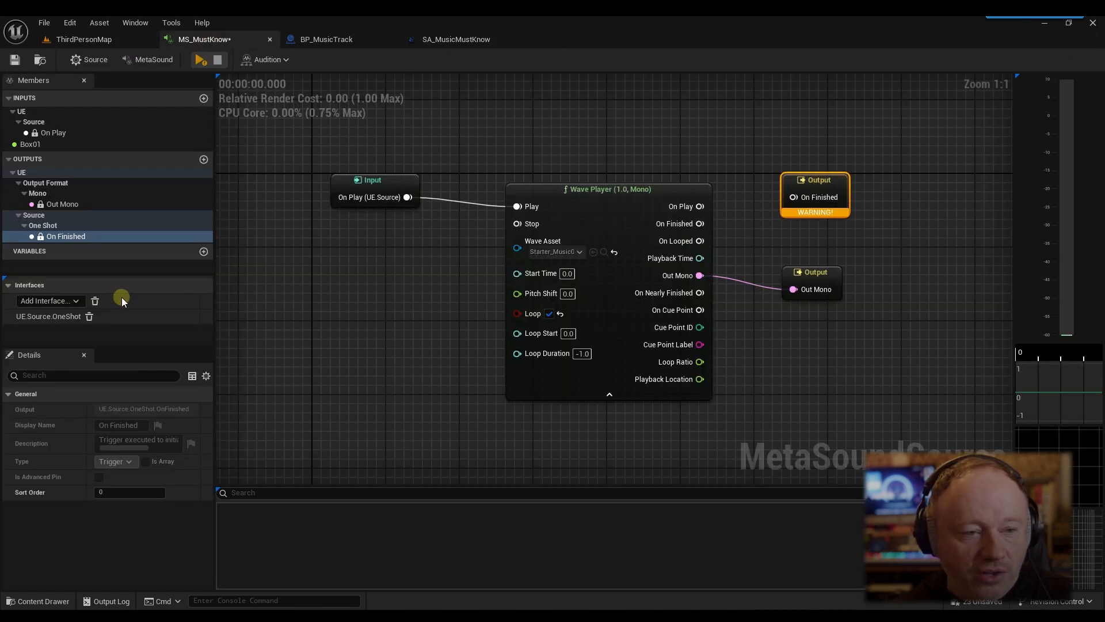
pyautogui.click(89, 317)
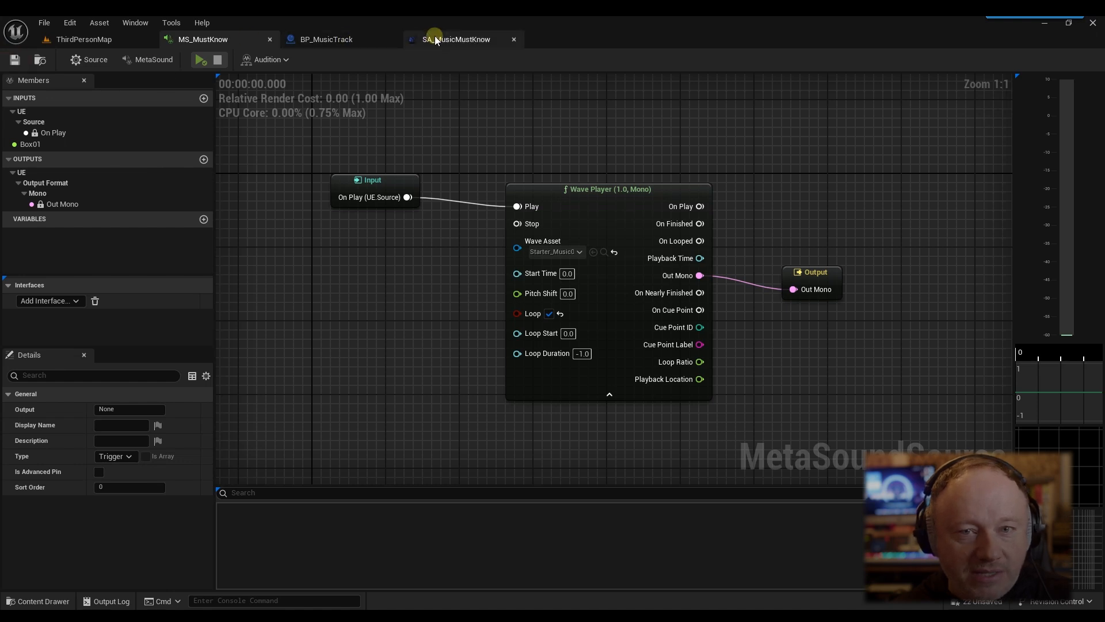
# Step: Play ThirdPersonMap without the OneShot interface, move the character repeatedly toward and away from the music sphere, and end the session
pyautogui.click(84, 39)
pyautogui.click(285, 60)
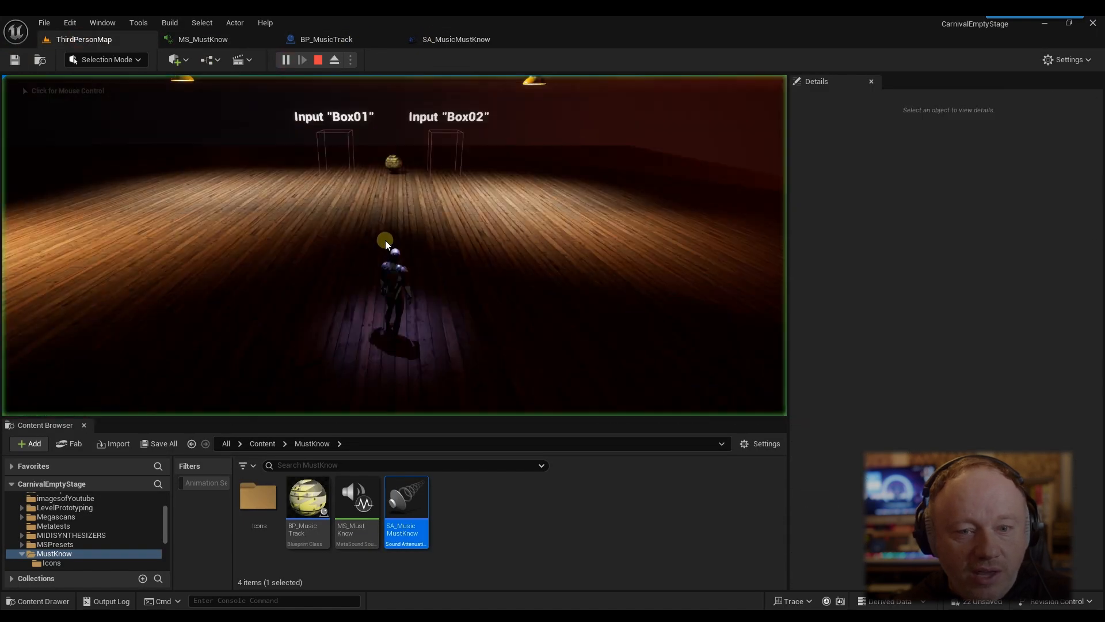
pyautogui.press('Up')
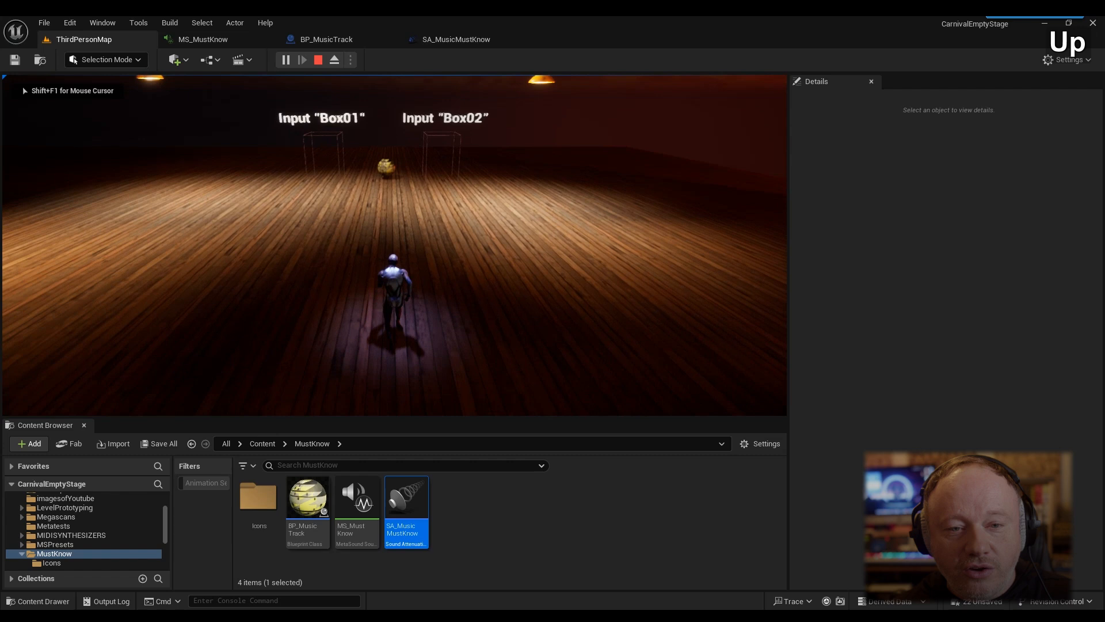
pyautogui.press('Down')
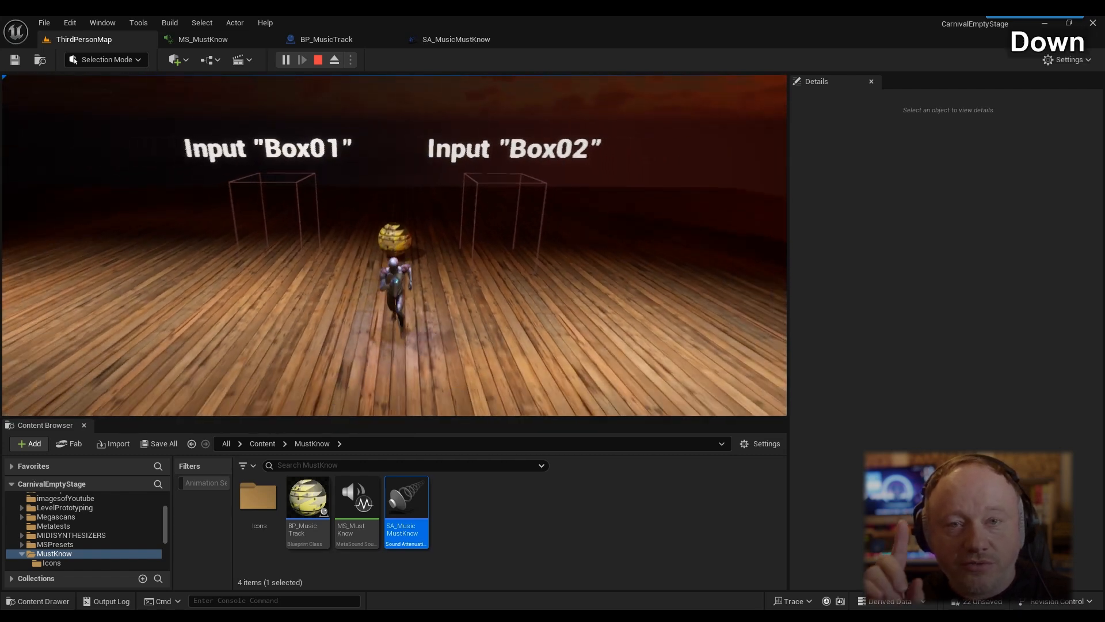
pyautogui.press('Up')
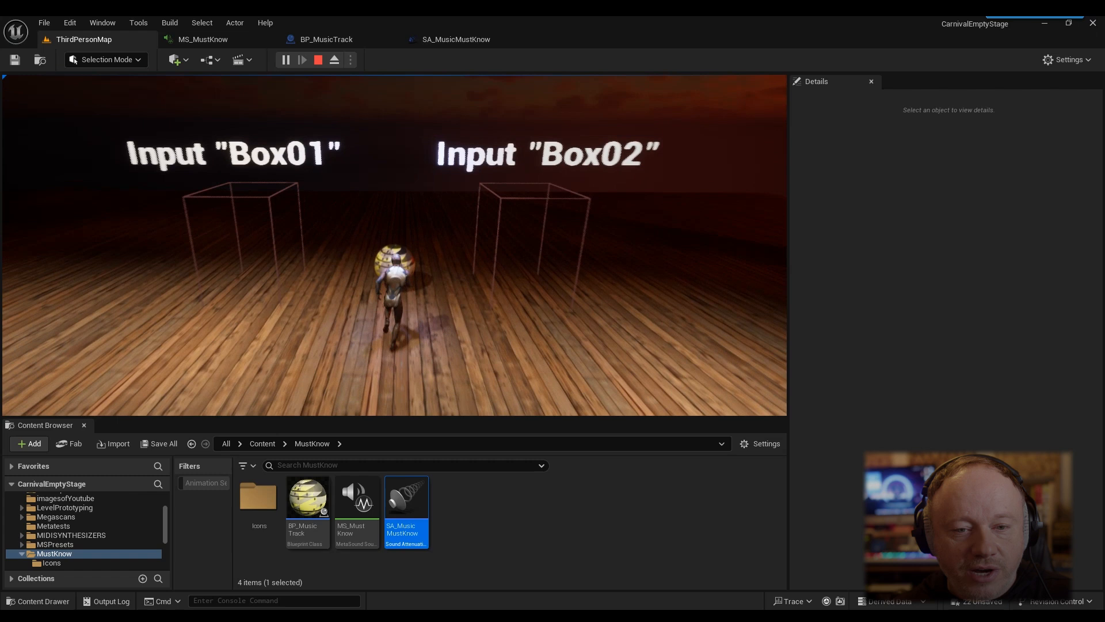
pyautogui.press('Down')
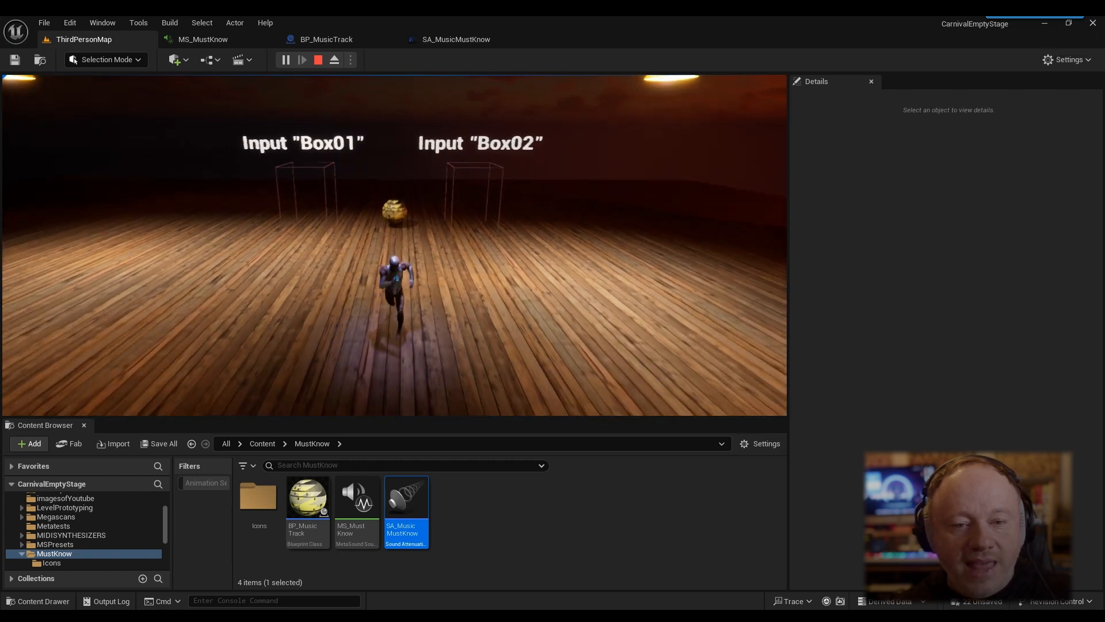
pyautogui.press('Escape')
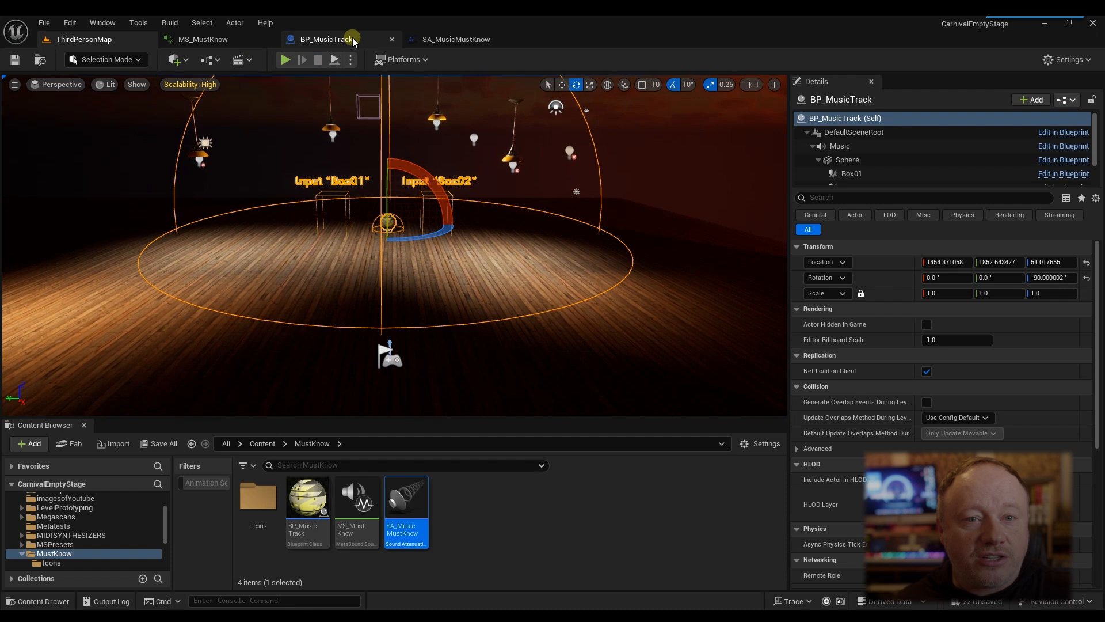
# Step: Add the UE.Attenuation interface to MS_MustKnow
pyautogui.click(208, 41)
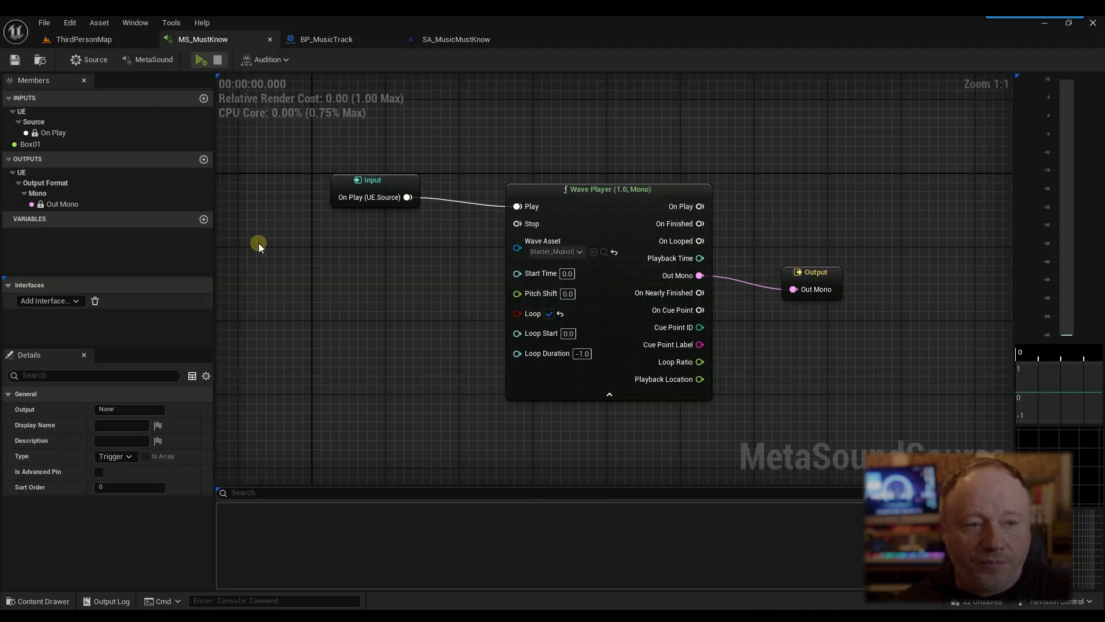
pyautogui.click(75, 301)
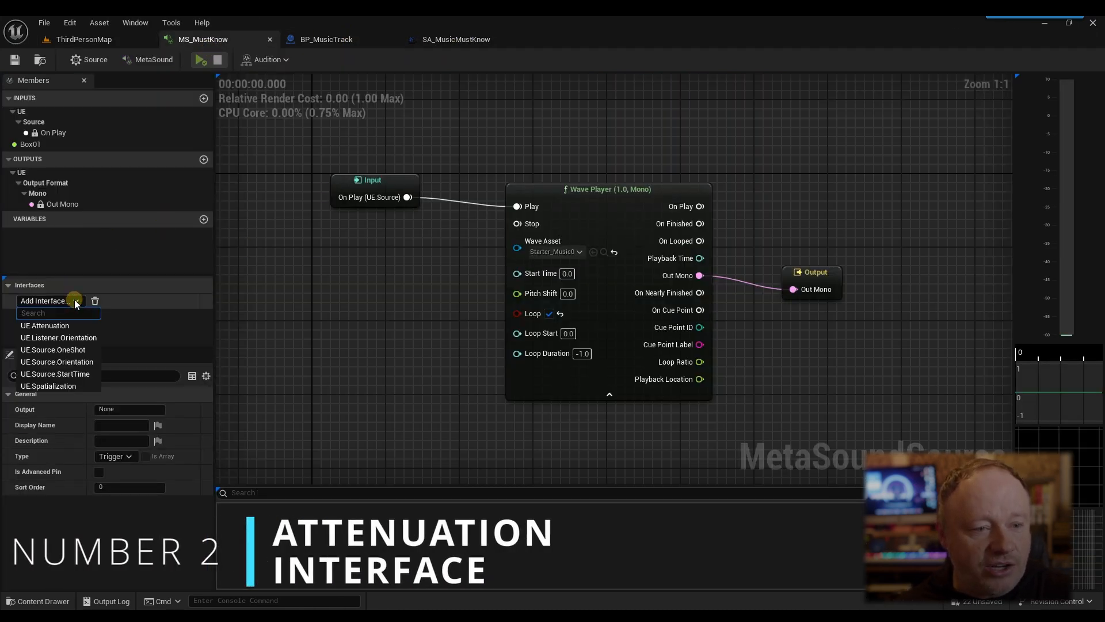
pyautogui.click(50, 323)
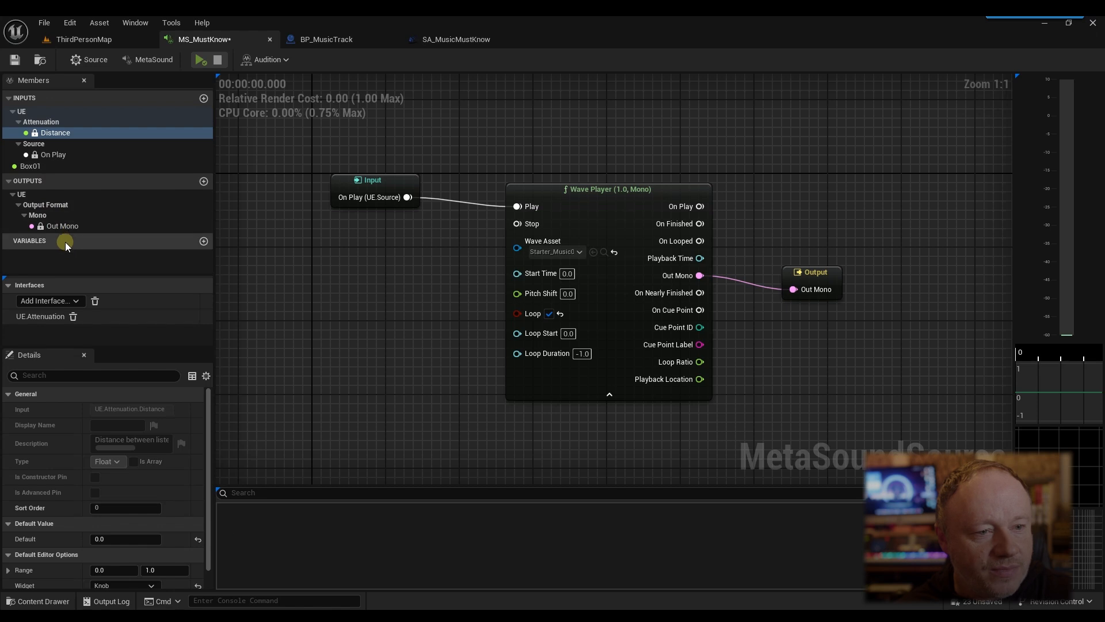
# Step: Place the attenuation Distance input node below the On Play input and connect it to the Wave Player's Pitch Shift
pyautogui.moveTo(47, 133); pyautogui.dragTo(302, 345)
pyautogui.moveTo(382, 352); pyautogui.dragTo(360, 334)
pyautogui.moveTo(414, 346); pyautogui.dragTo(461, 335, button='right')
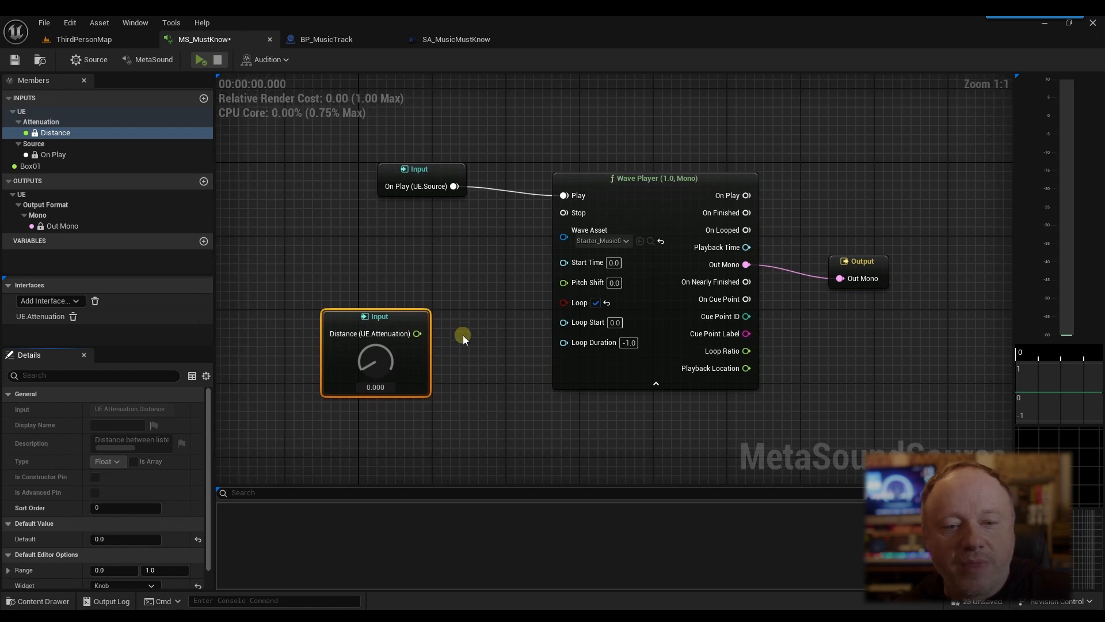
pyautogui.moveTo(413, 330); pyautogui.dragTo(434, 319)
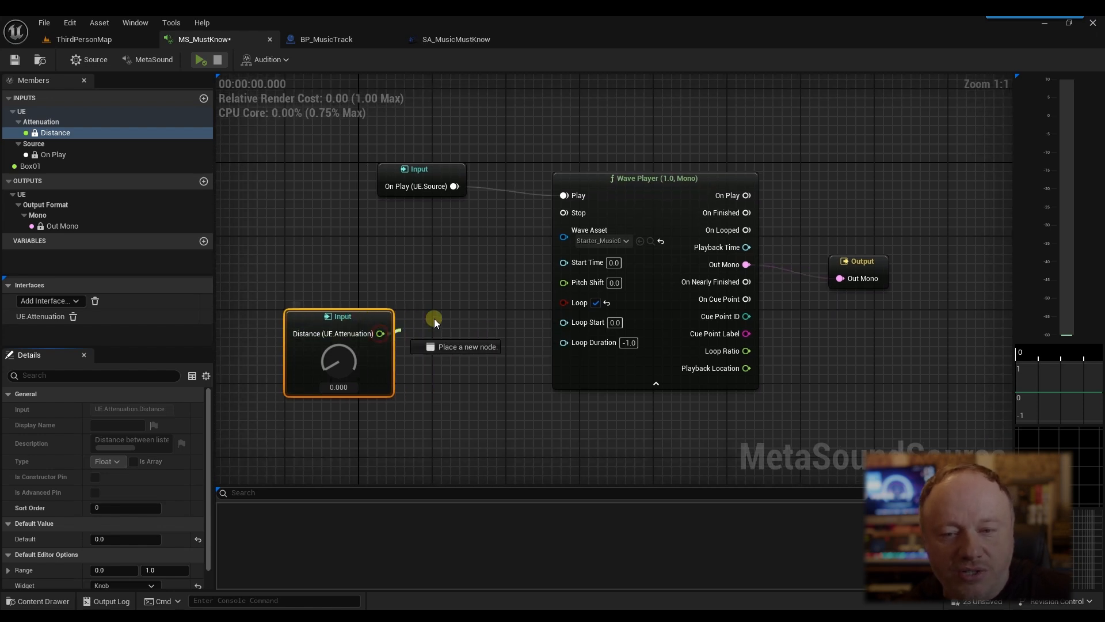
pyautogui.moveTo(534, 289)
pyautogui.mouseDown()
pyautogui.moveTo(562, 283)
pyautogui.moveTo(461, 299)
pyautogui.moveTo(533, 288)
pyautogui.mouseUp()
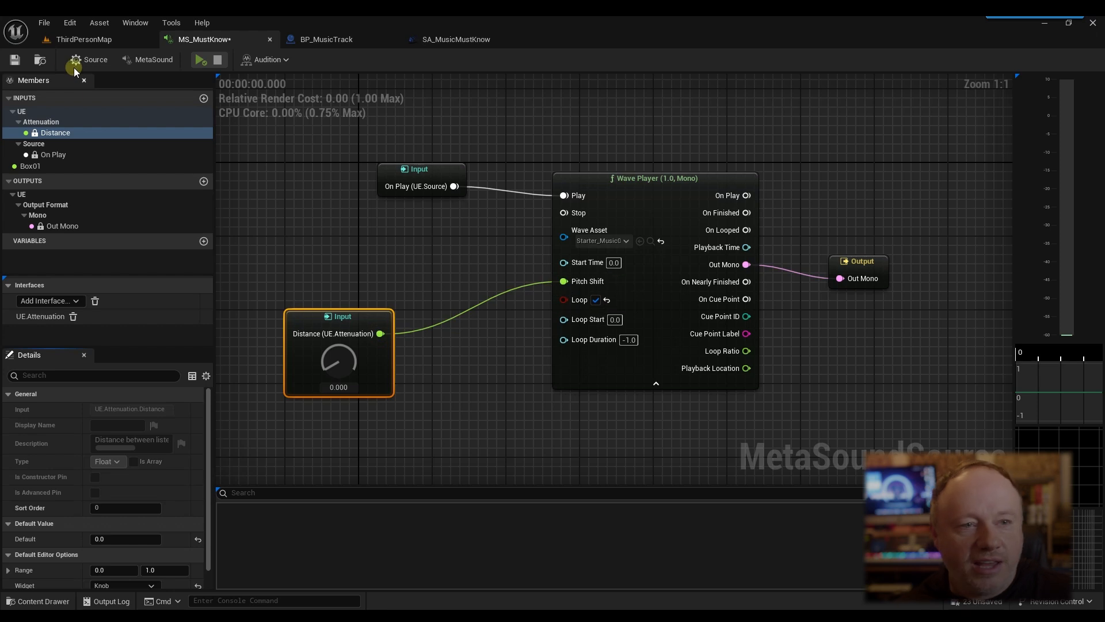
# Step: Play ThirdPersonMap with Distance driving Pitch Shift, move the character toward and away from the music sphere, and end the session
pyautogui.click(80, 39)
pyautogui.click(287, 60)
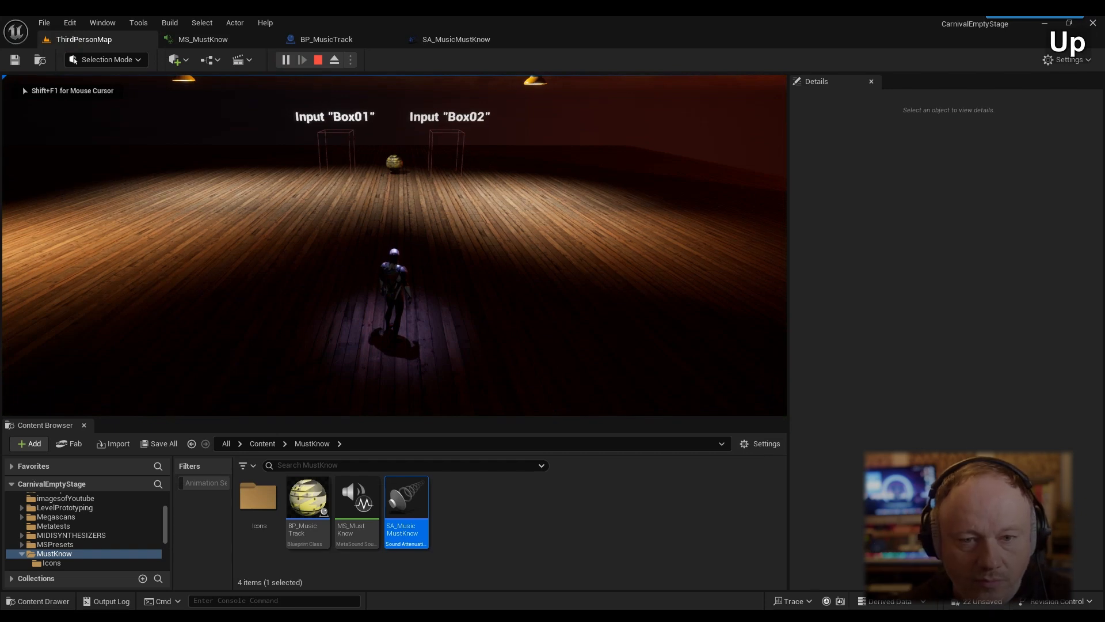
pyautogui.press('Up')
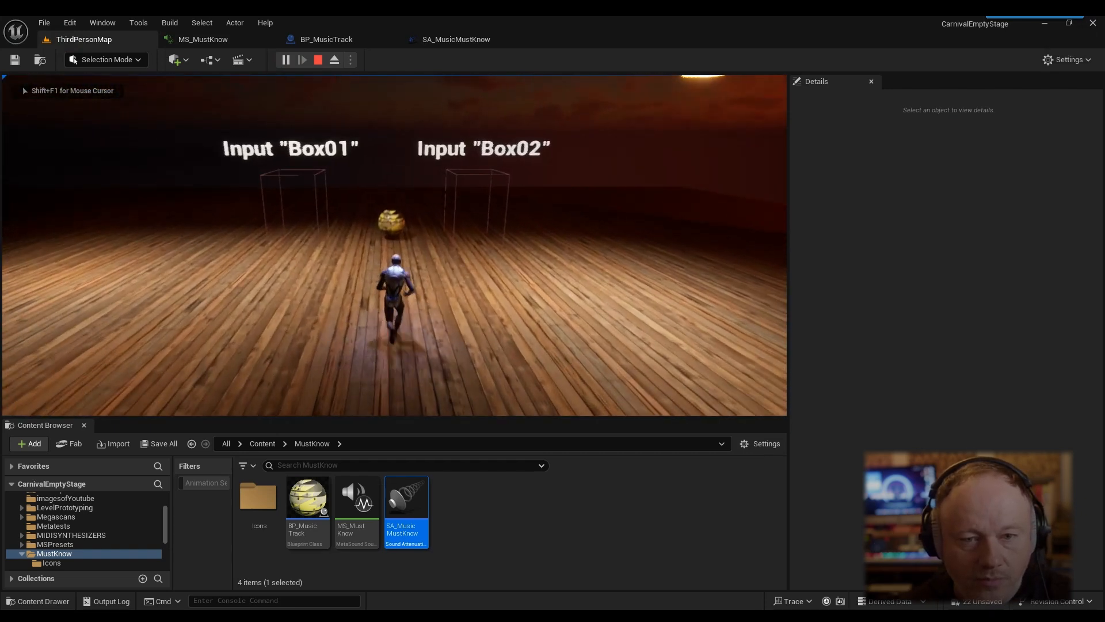
pyautogui.press('Up')
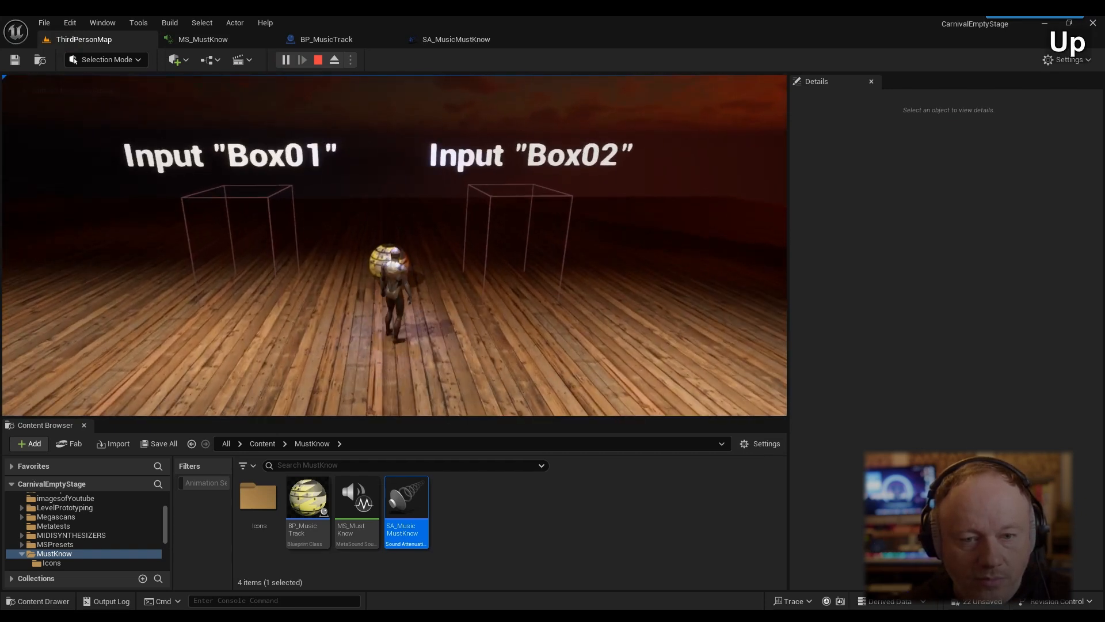
pyautogui.press('Down')
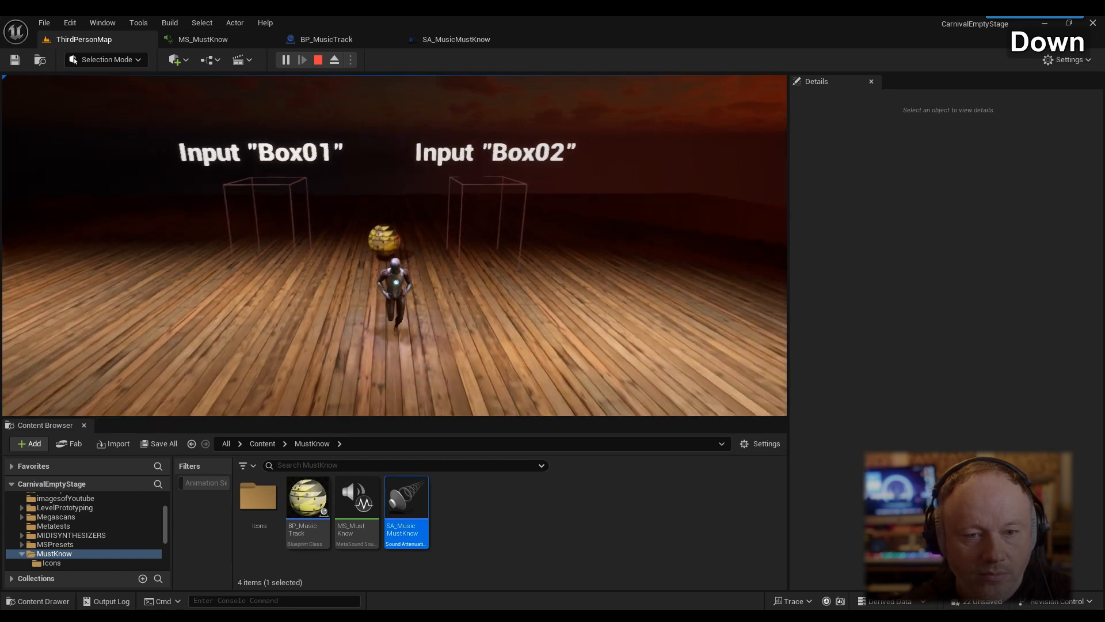
pyautogui.press('Escape')
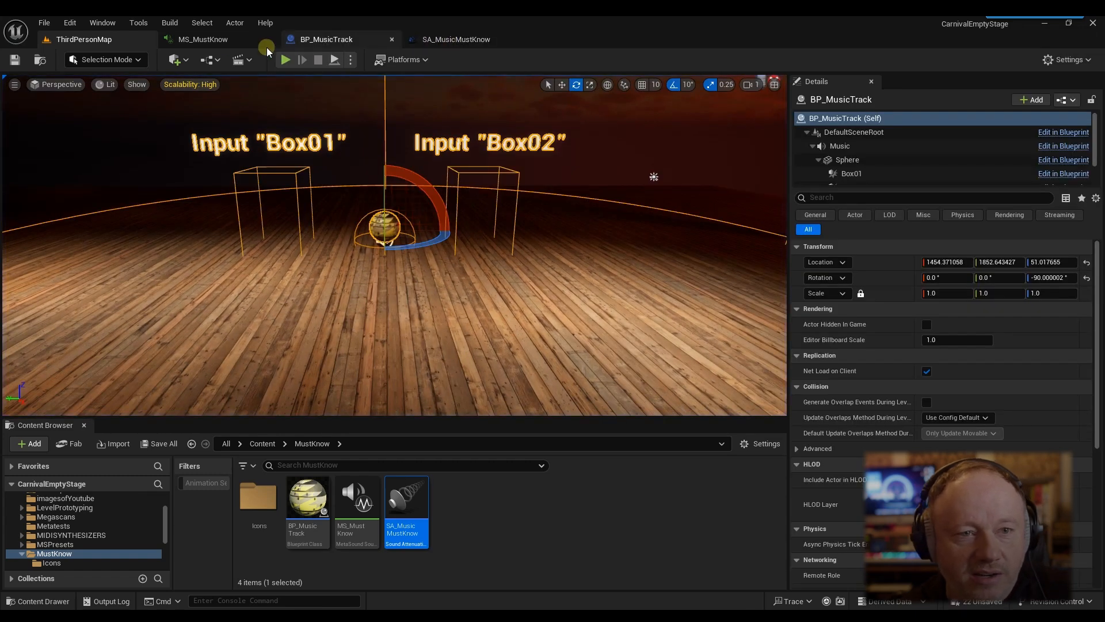
# Step: Disconnect Distance from Pitch Shift in MS_MustKnow and feed it into a new Map Range (Float) node
pyautogui.click(210, 40)
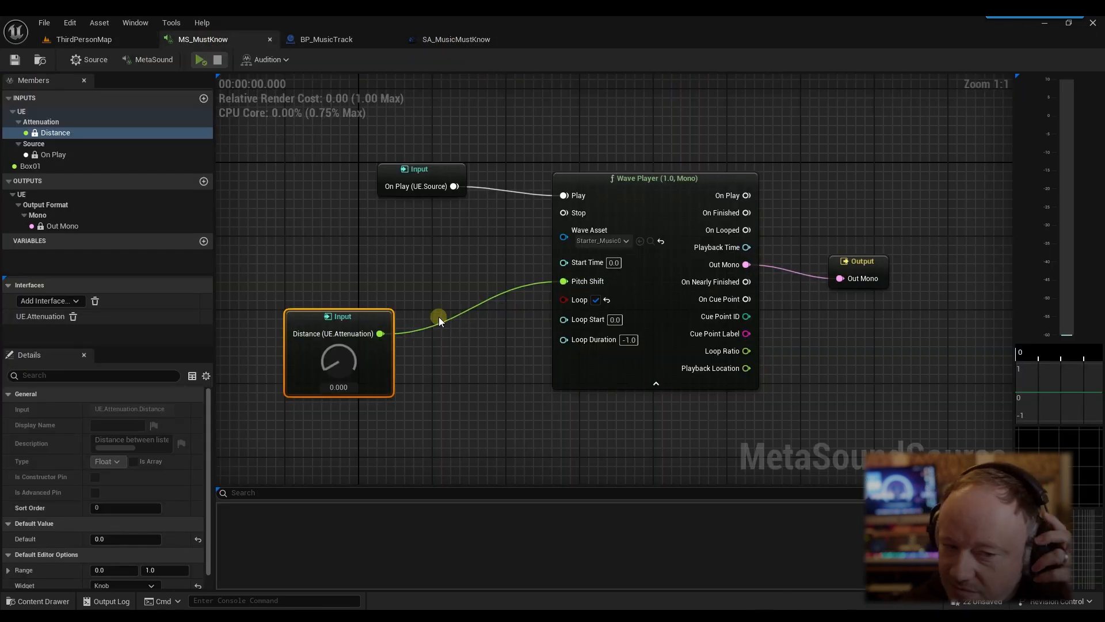
pyautogui.keyDown('alt'); pyautogui.click(381, 334); pyautogui.keyUp('alt')
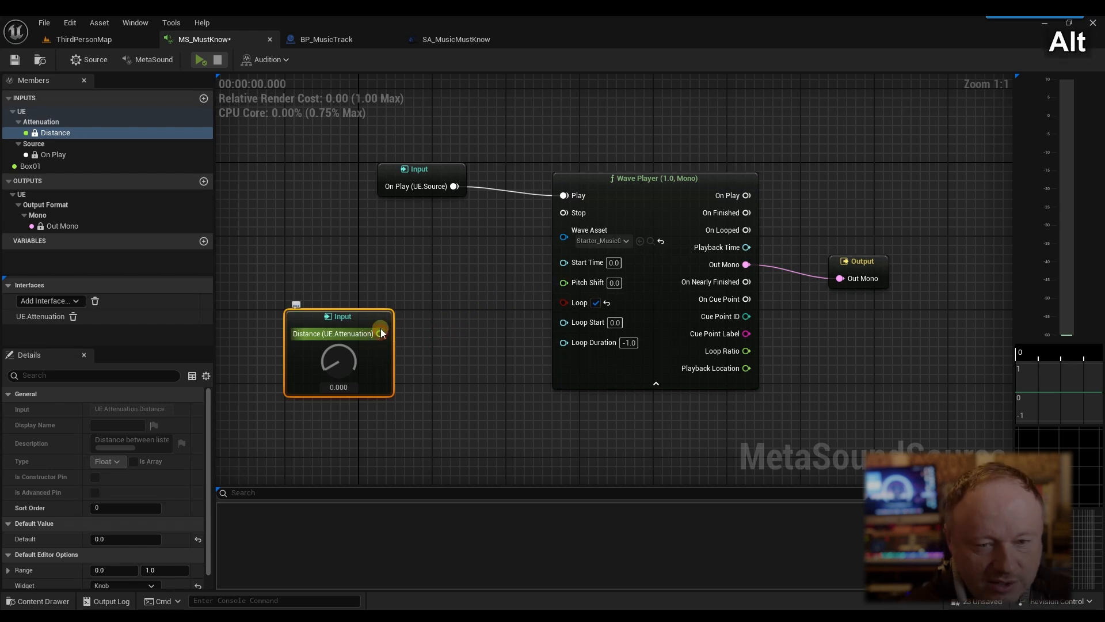
pyautogui.moveTo(340, 320); pyautogui.dragTo(404, 391)
pyautogui.write('rangew')
pyautogui.press('BackSpace')
pyautogui.press('BackSpace')
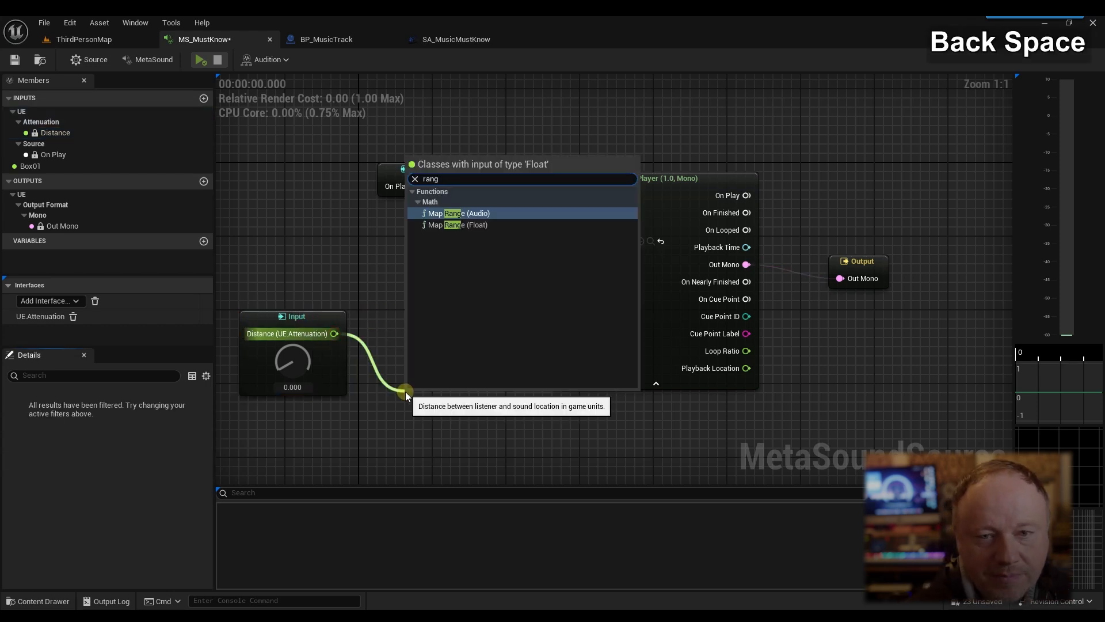
pyautogui.click(462, 225)
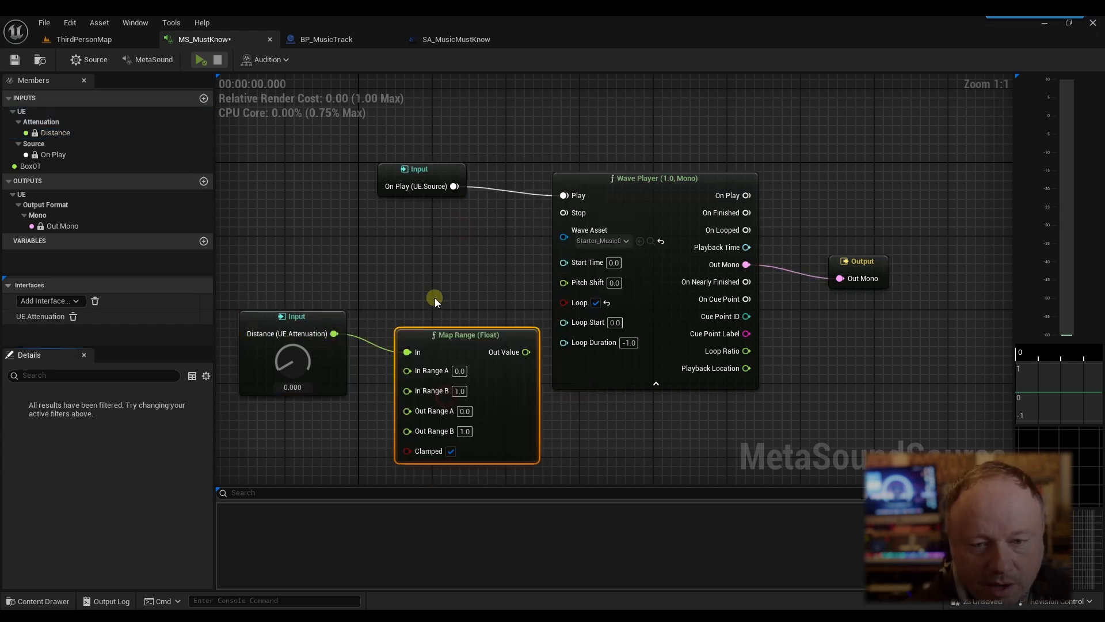
# Step: Set the Map Range node's In Range A to 1300, In Range B to 300, Out Range A to -5 and Out Range B to 5
pyautogui.write('1300')
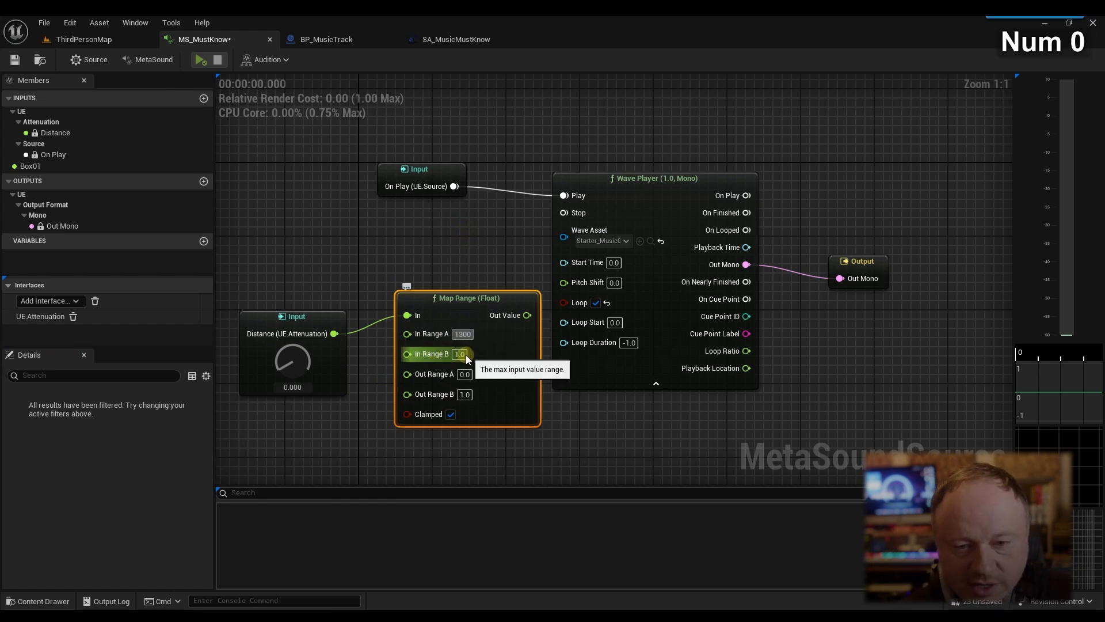
pyautogui.click(461, 355)
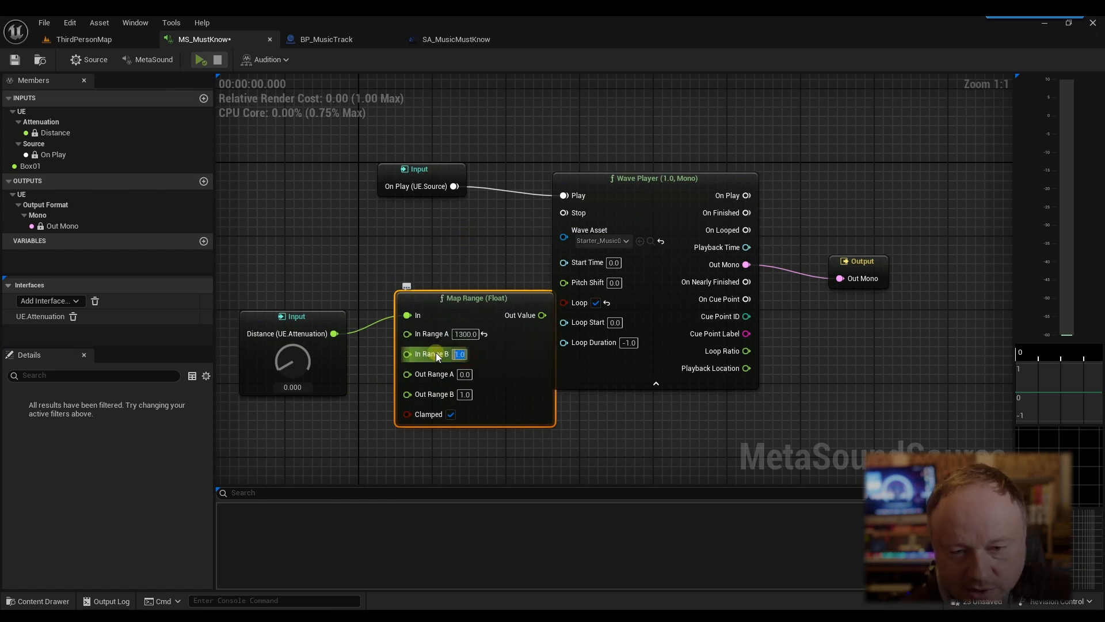
pyautogui.write('300')
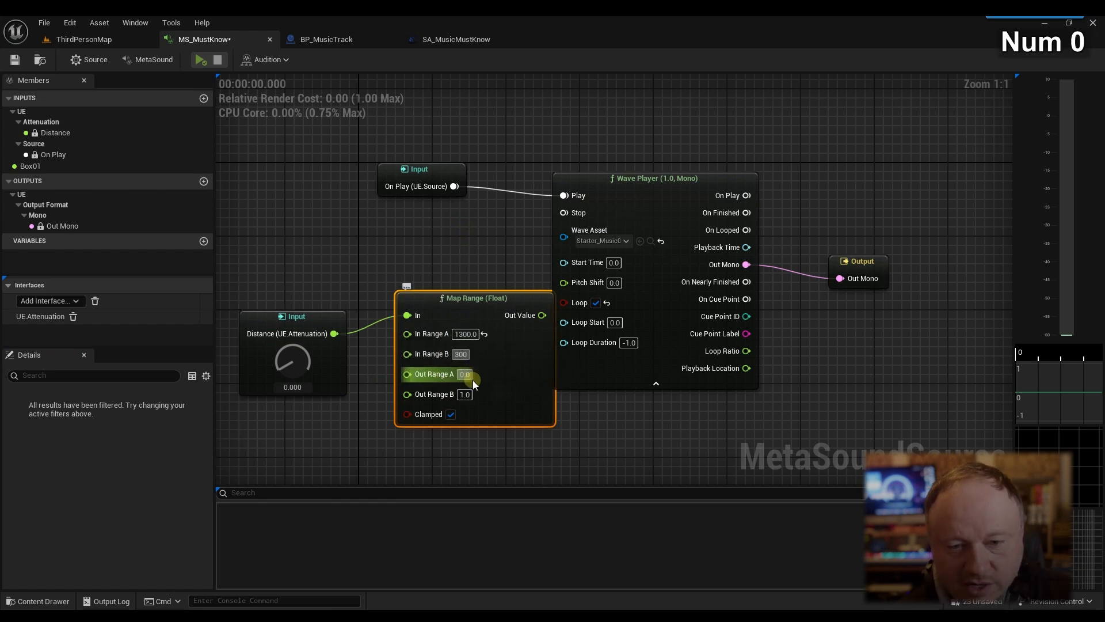
pyautogui.moveTo(469, 300); pyautogui.dragTo(441, 308)
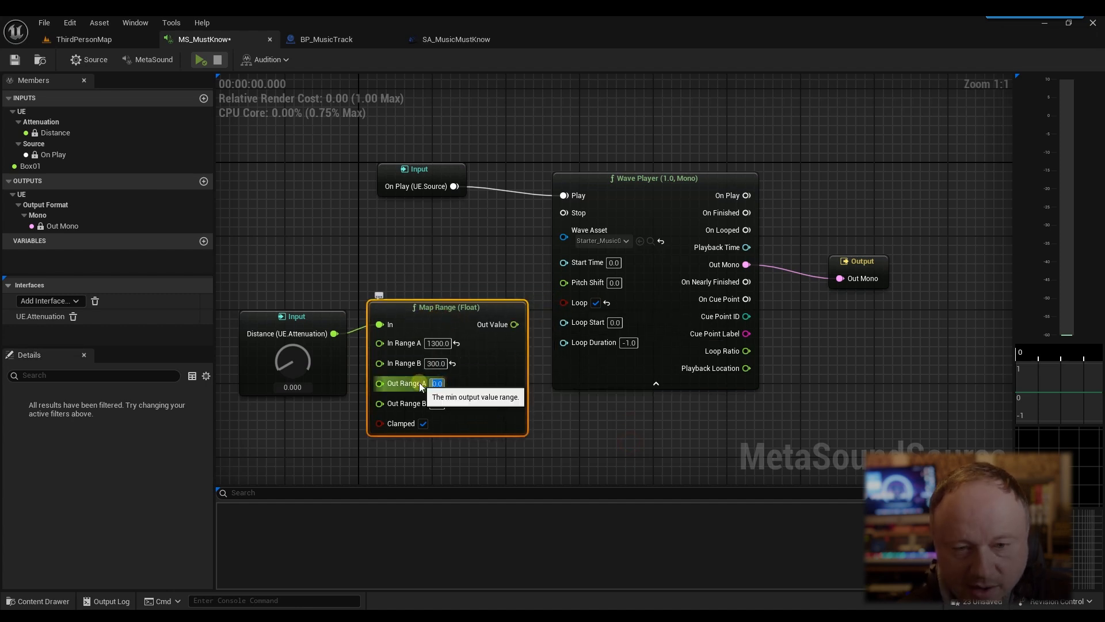
pyautogui.write('-5')
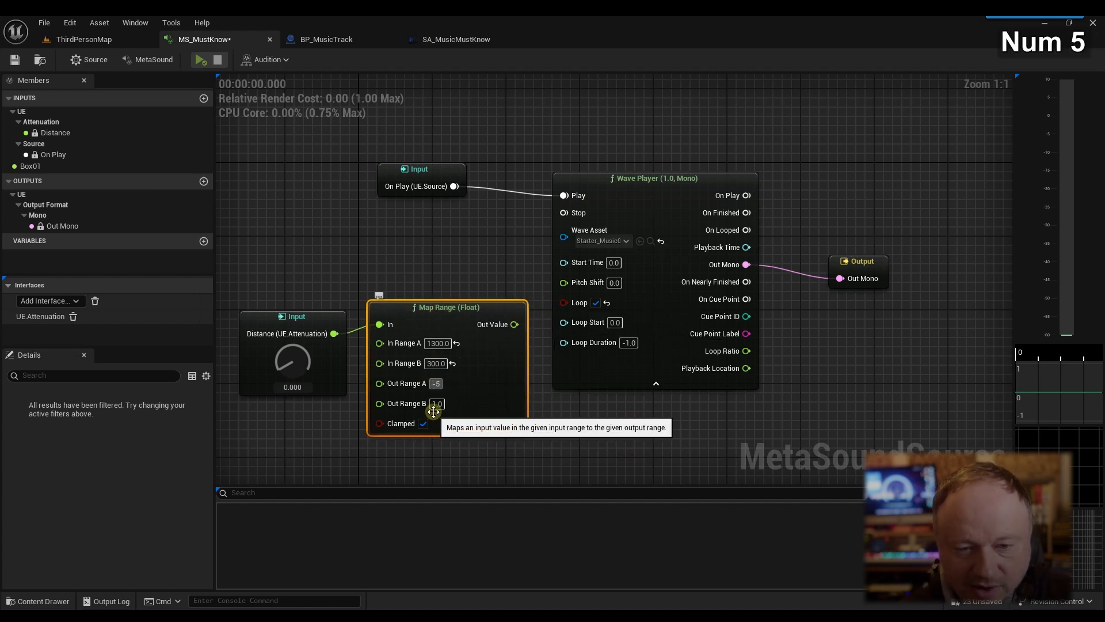
pyautogui.write('5')
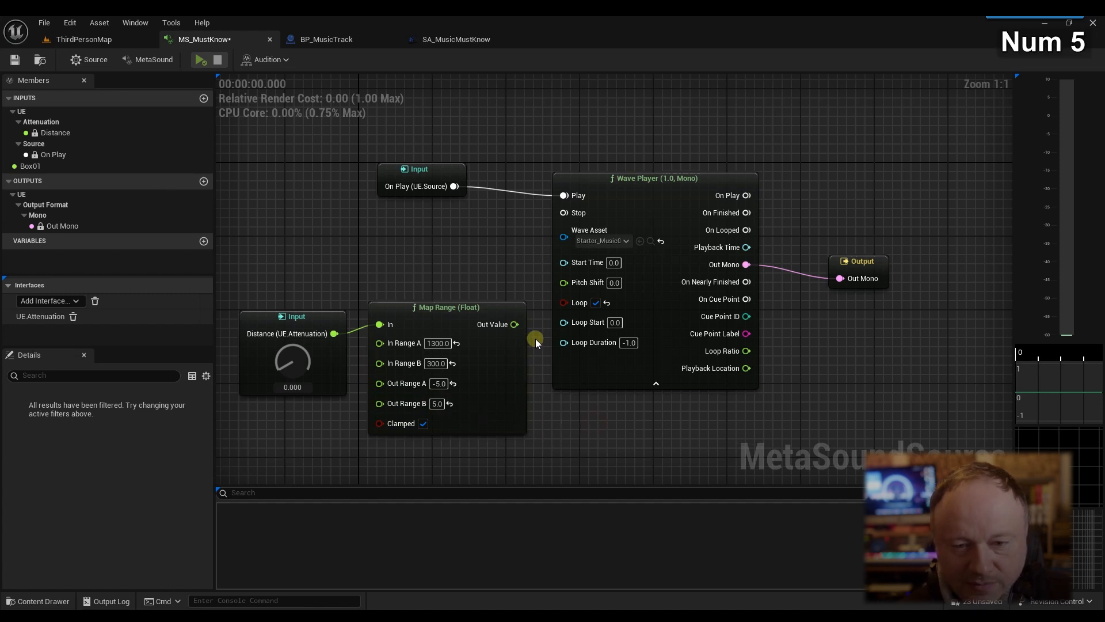
# Step: Connect the Map Range's Out Value to the Wave Player's Pitch Shift, save MS_MustKnow and return to ThirdPersonMap
pyautogui.moveTo(514, 324); pyautogui.dragTo(564, 283)
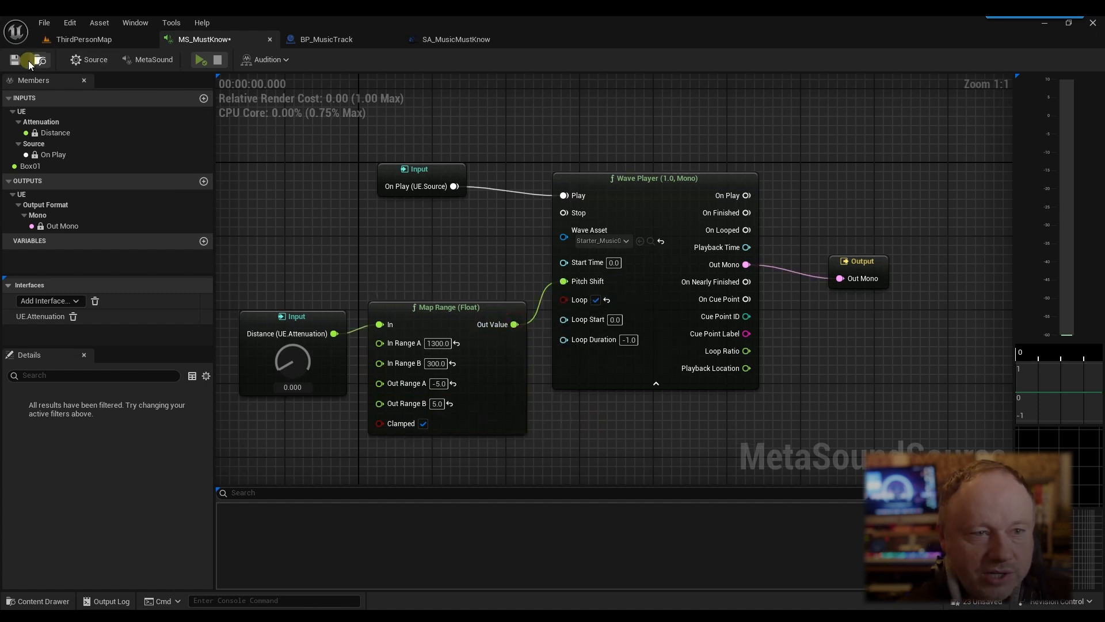
pyautogui.click(107, 42)
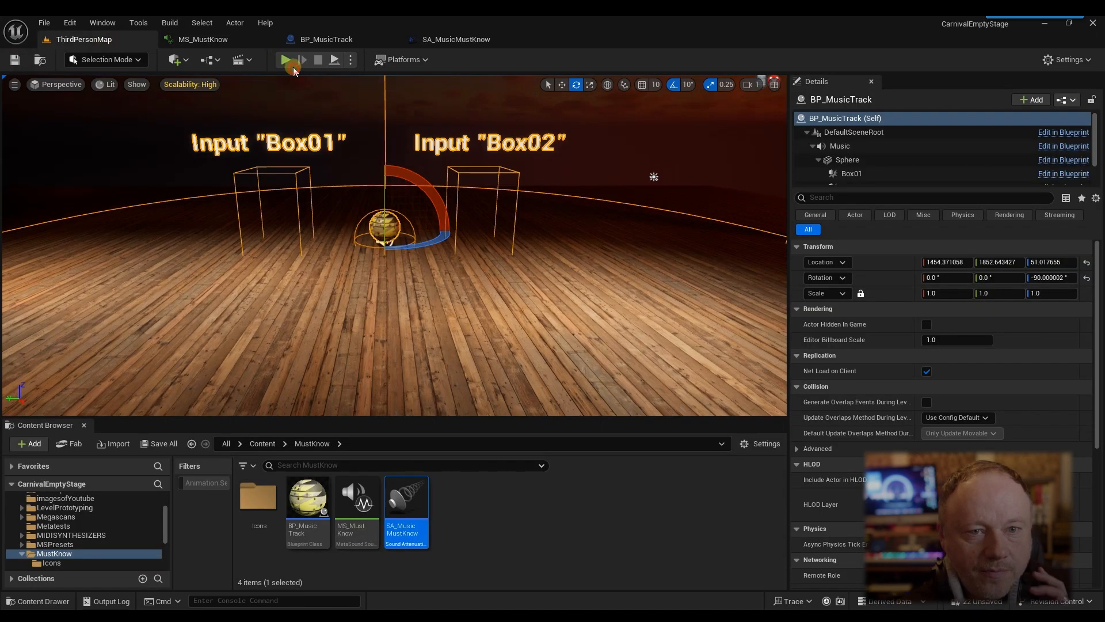
# Step: Play the level with the mapped distance driving Pitch Shift, run the character toward, past and away from the music sphere, and end the session
pyautogui.click(291, 64)
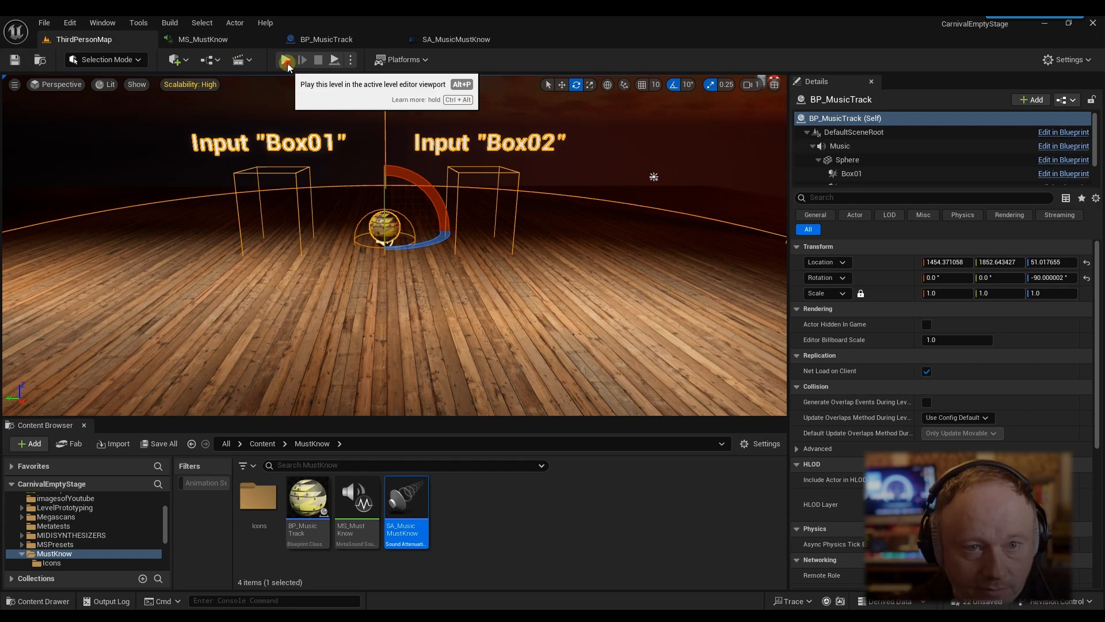
pyautogui.press('Up')
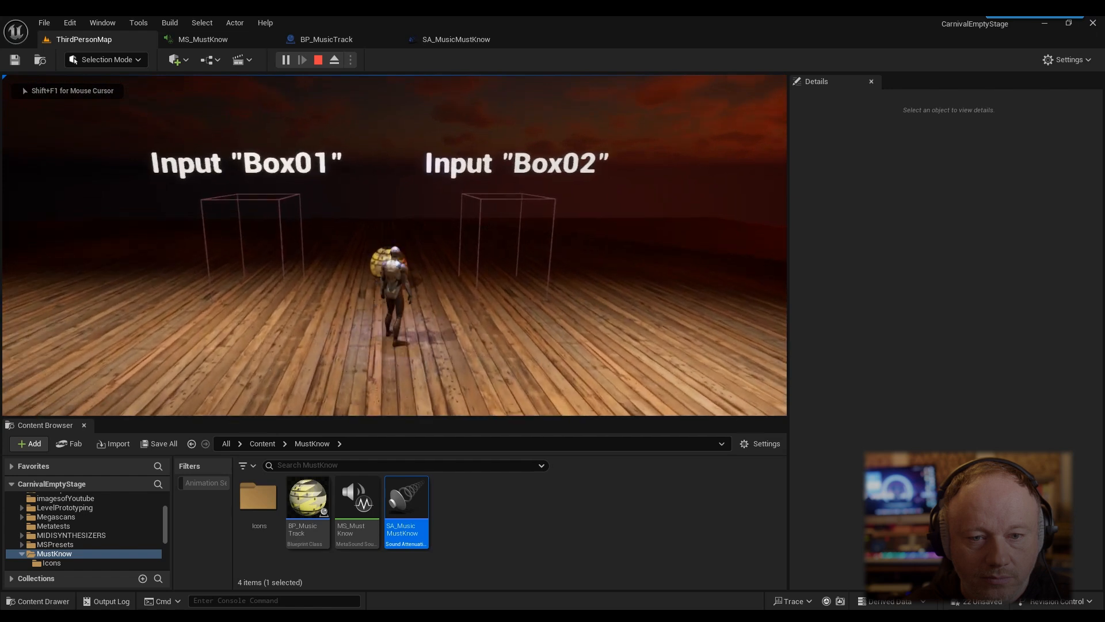
pyautogui.press('Up')
pyautogui.press('Down')
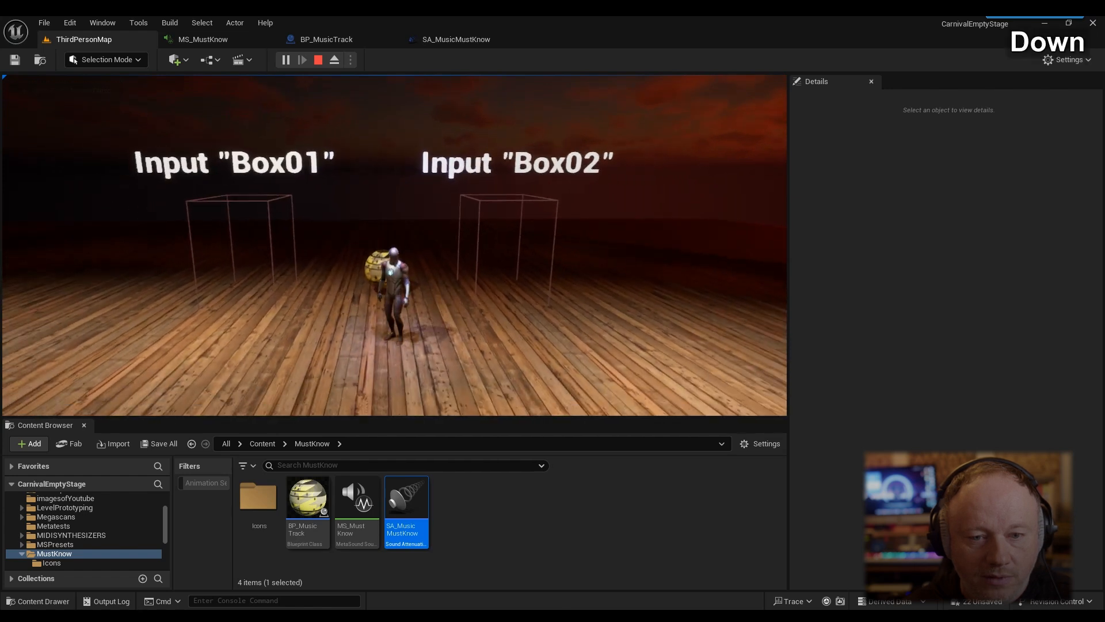
pyautogui.press('Down')
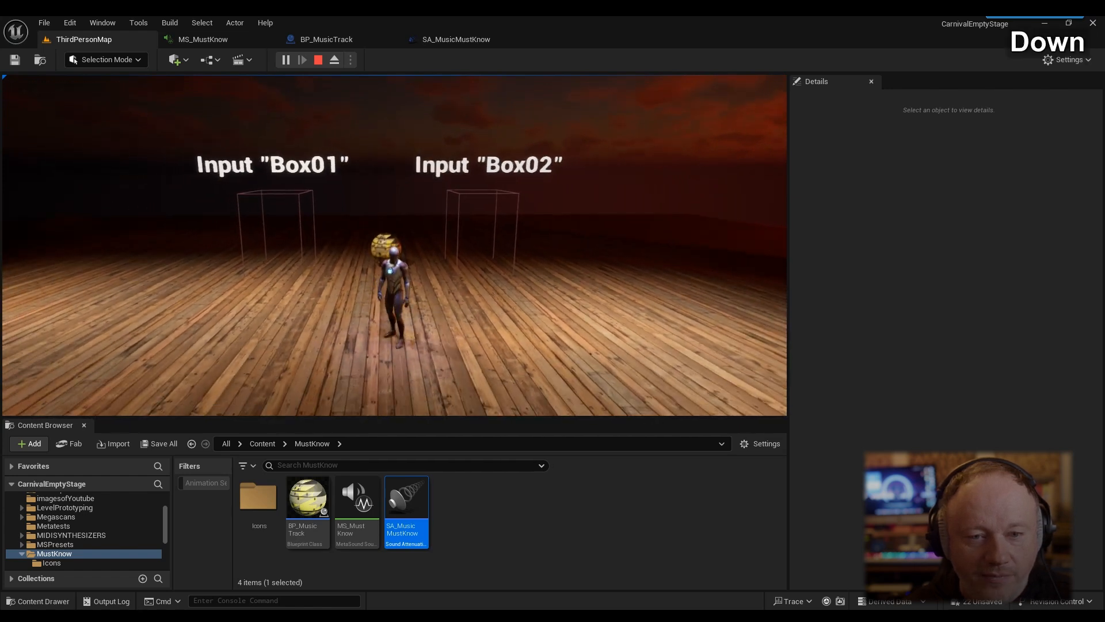
pyautogui.press('Up')
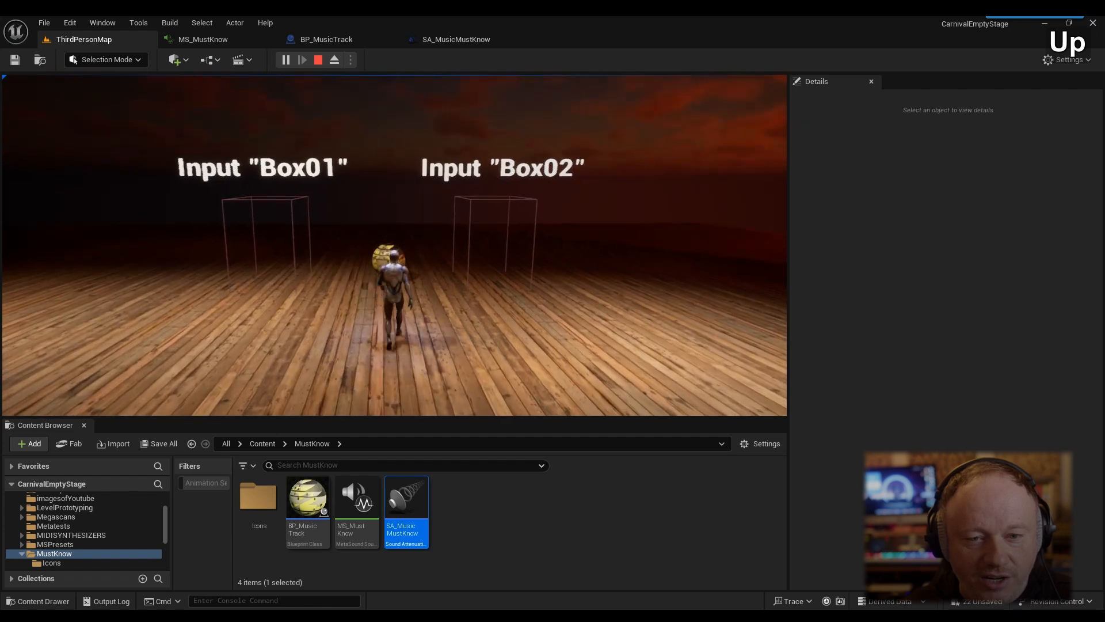
pyautogui.press('Up')
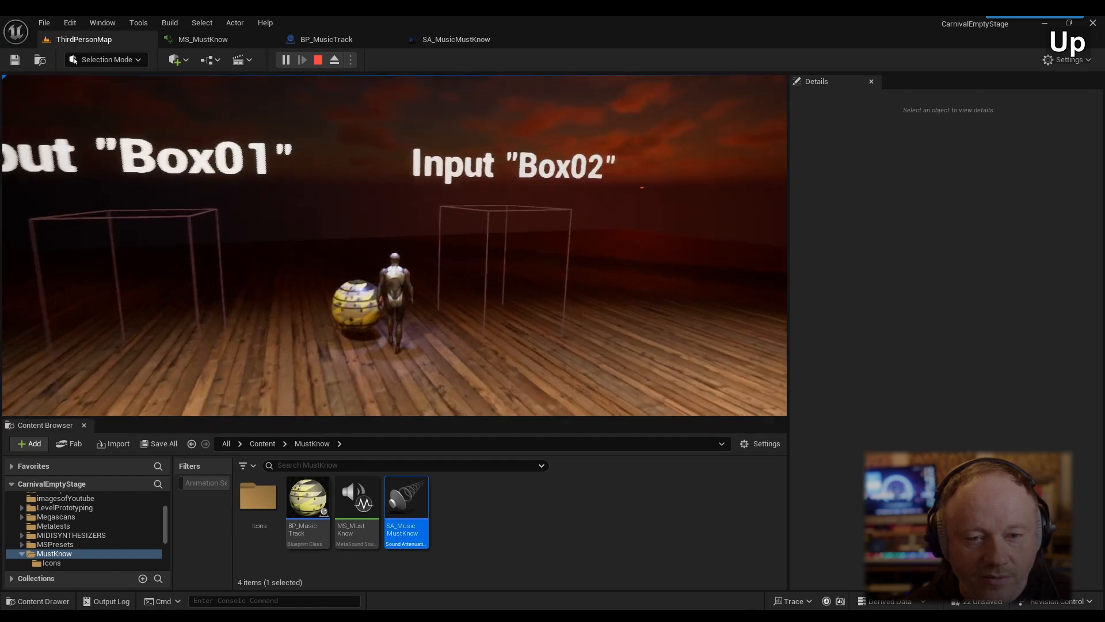
pyautogui.press('Up')
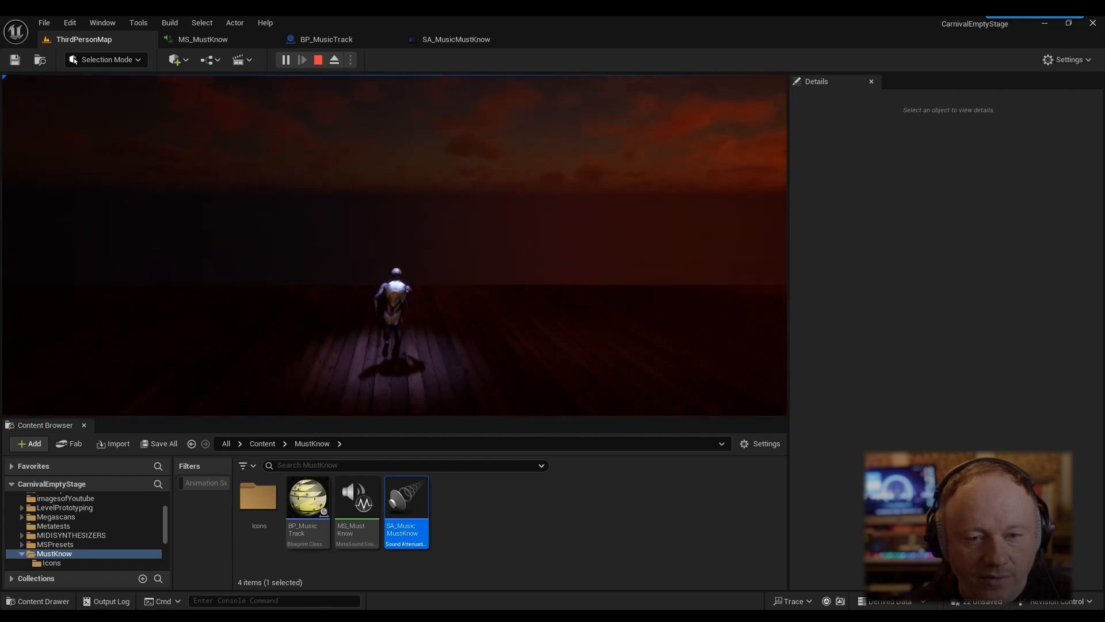
pyautogui.press('Up')
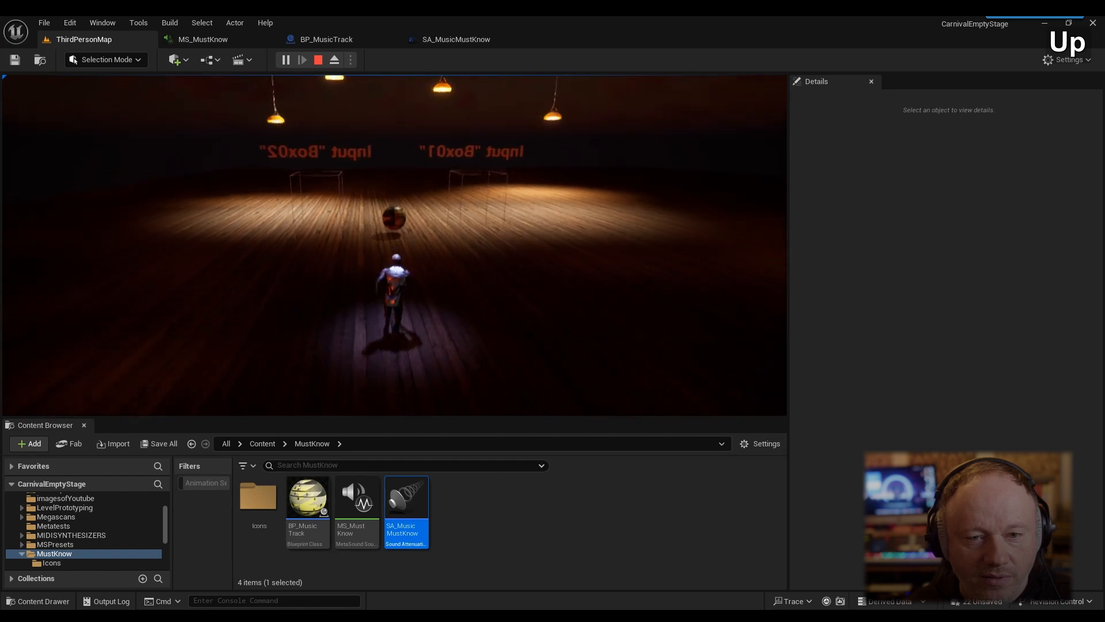
pyautogui.press('Up')
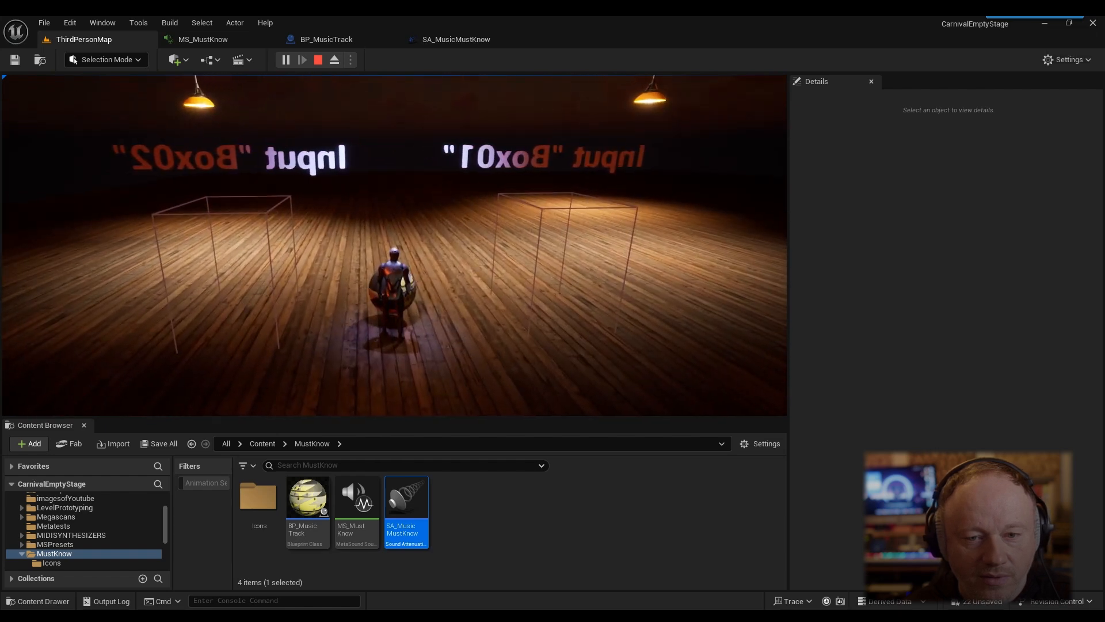
pyautogui.press('Right')
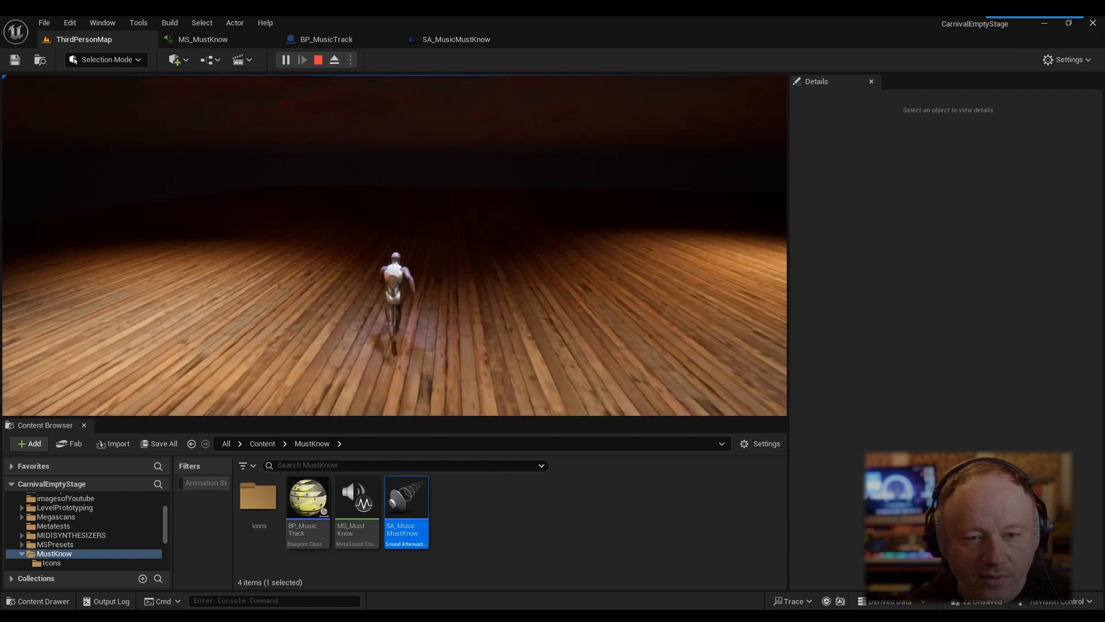
pyautogui.press('Escape')
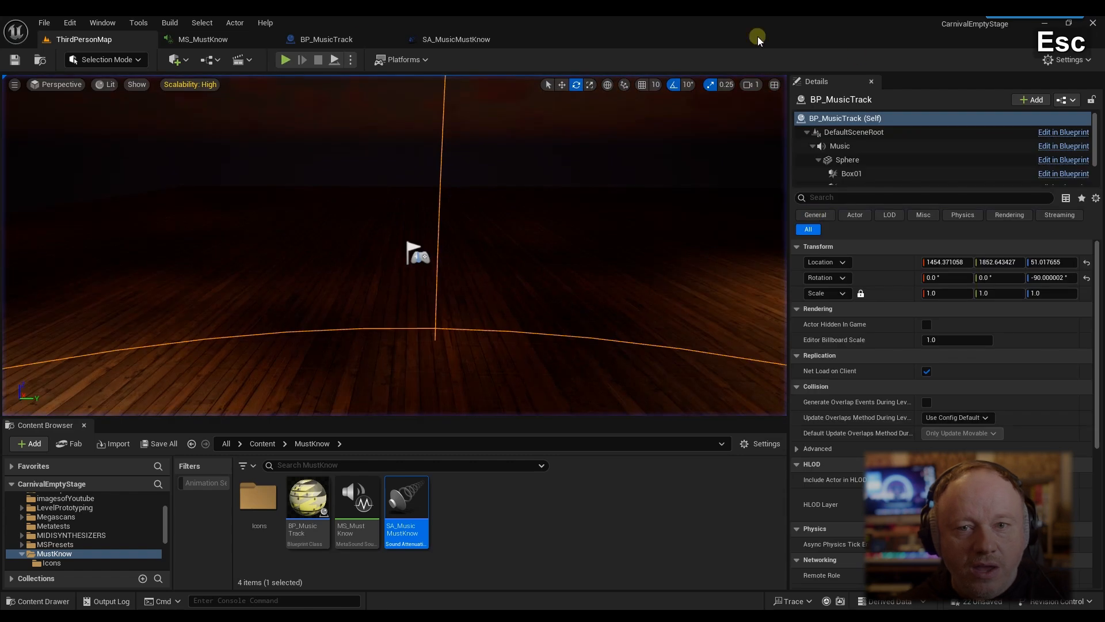
# Step: Remove the Distance input and Map Range nodes from MS_MustKnow, along with the UE.Attenuation interface and the Box01 input
pyautogui.click(202, 39)
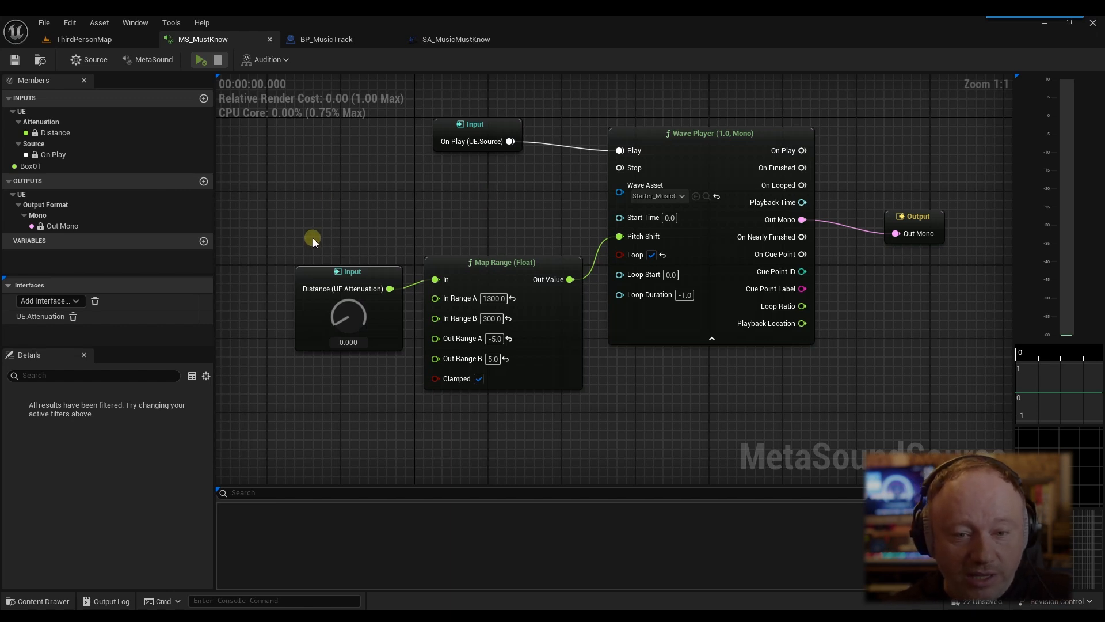
pyautogui.moveTo(302, 212); pyautogui.dragTo(488, 331)
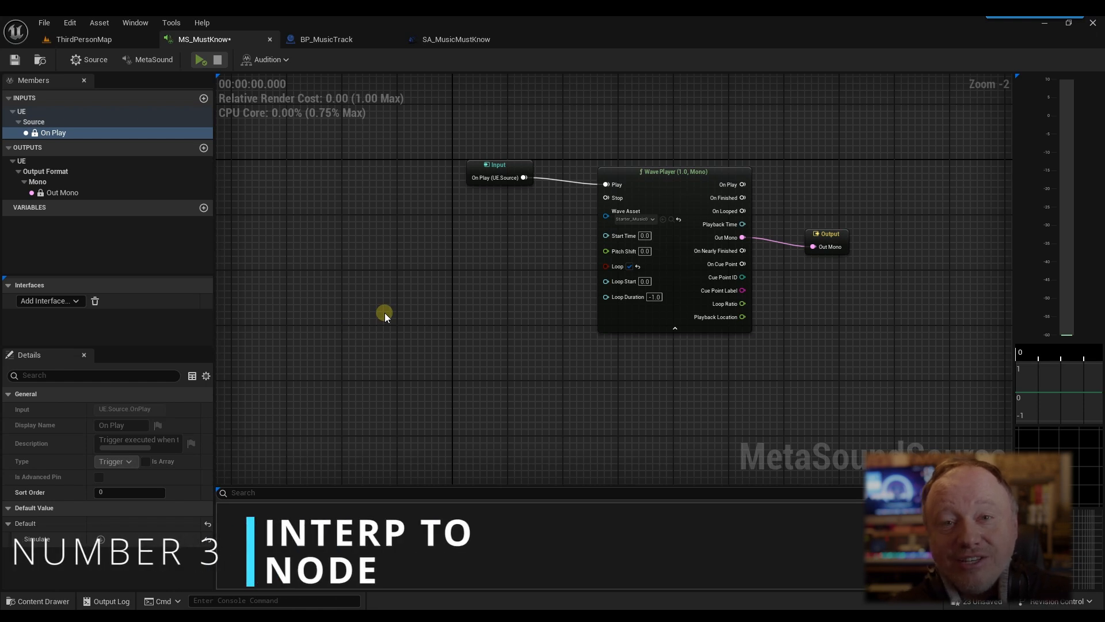
# Step: Add an InterpTo node to the MS_MustKnow graph, below the On Play input
pyautogui.rightClick(402, 309)
pyautogui.write('interp')
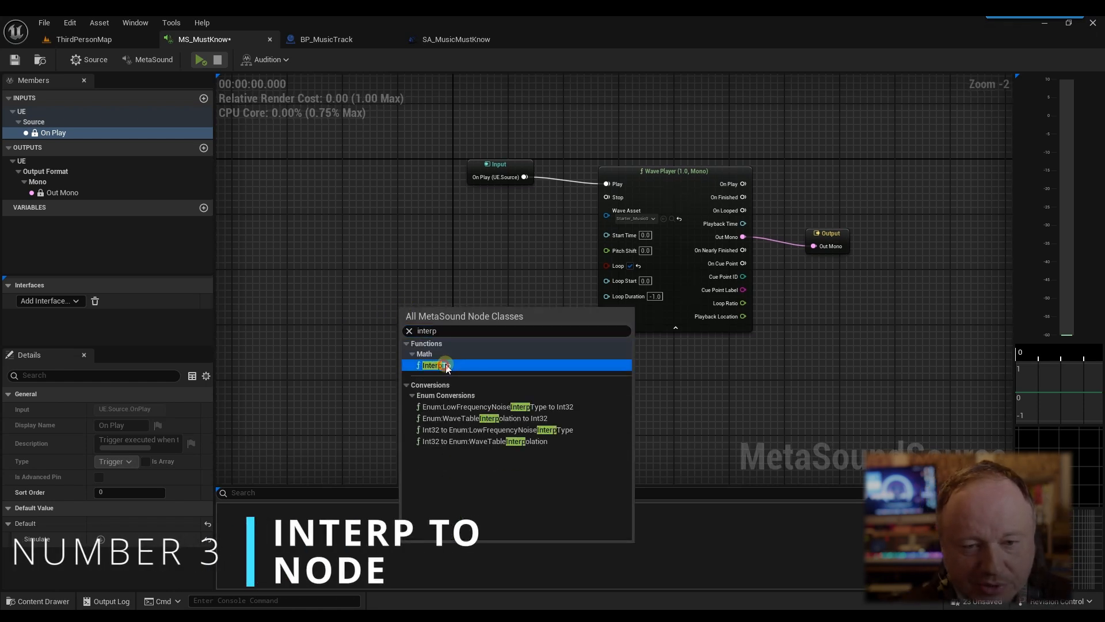
pyautogui.click(489, 365)
pyautogui.moveTo(476, 297); pyautogui.dragTo(482, 290)
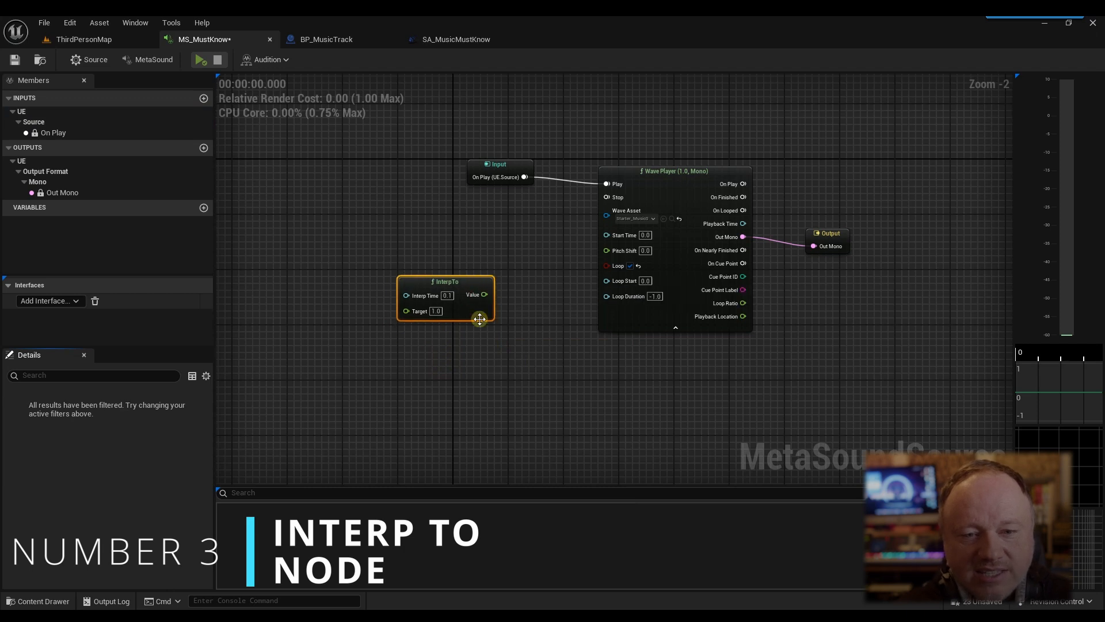
pyautogui.click(436, 311)
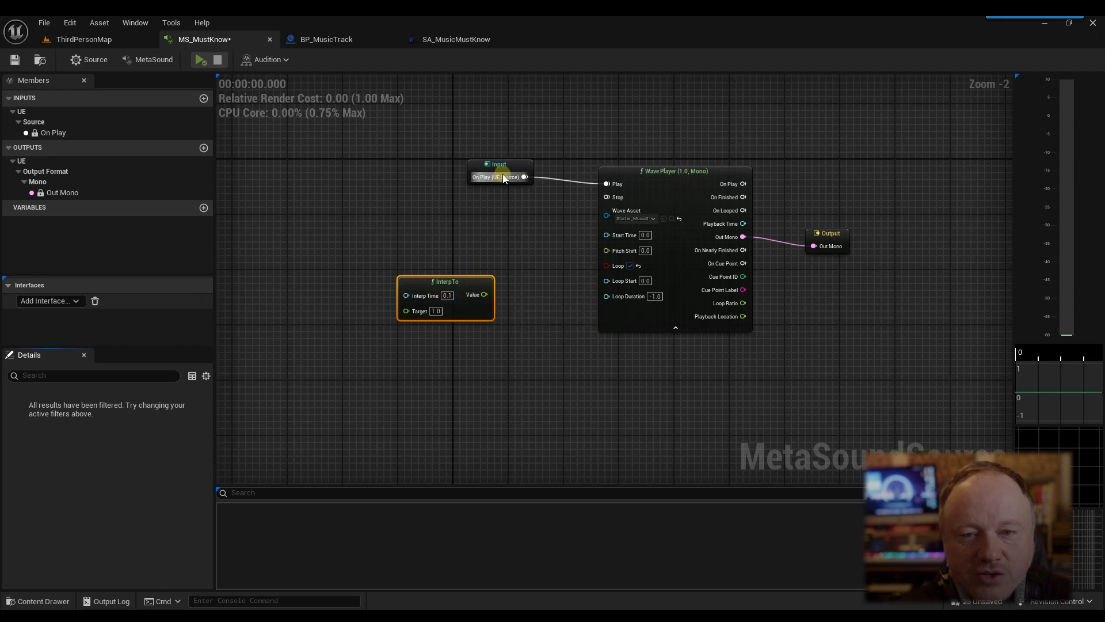
# Step: Space the On Play and InterpTo nodes away from the Wave Player and connect InterpTo's Value to Pitch Shift
pyautogui.moveTo(499, 168); pyautogui.dragTo(416, 174)
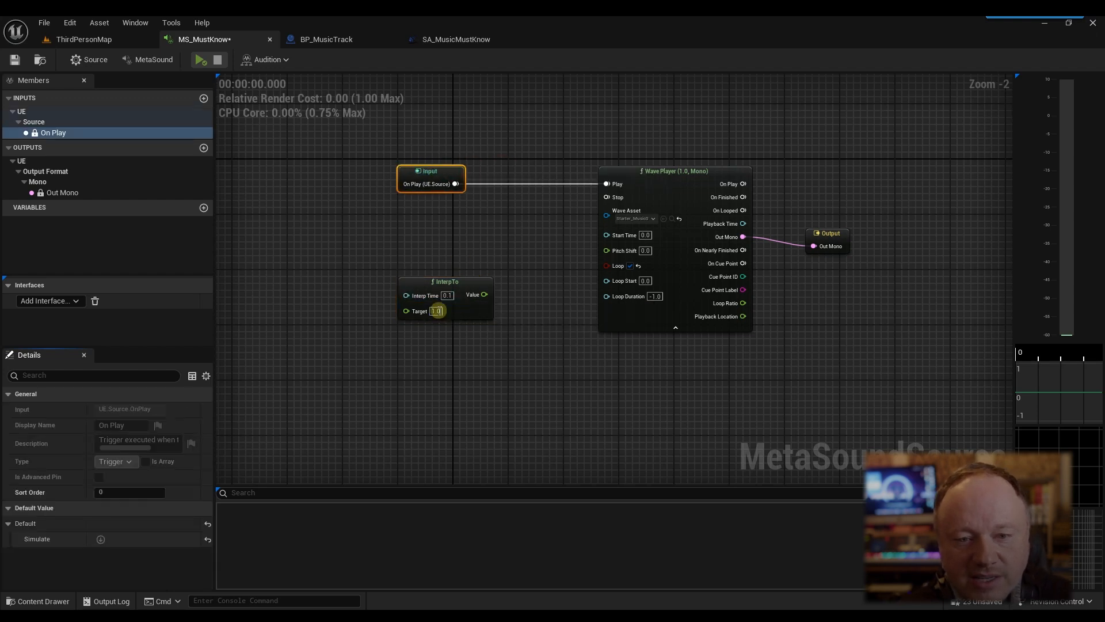
pyautogui.moveTo(423, 283); pyautogui.dragTo(415, 283)
pyautogui.moveTo(533, 317); pyautogui.dragTo(580, 310, button='right')
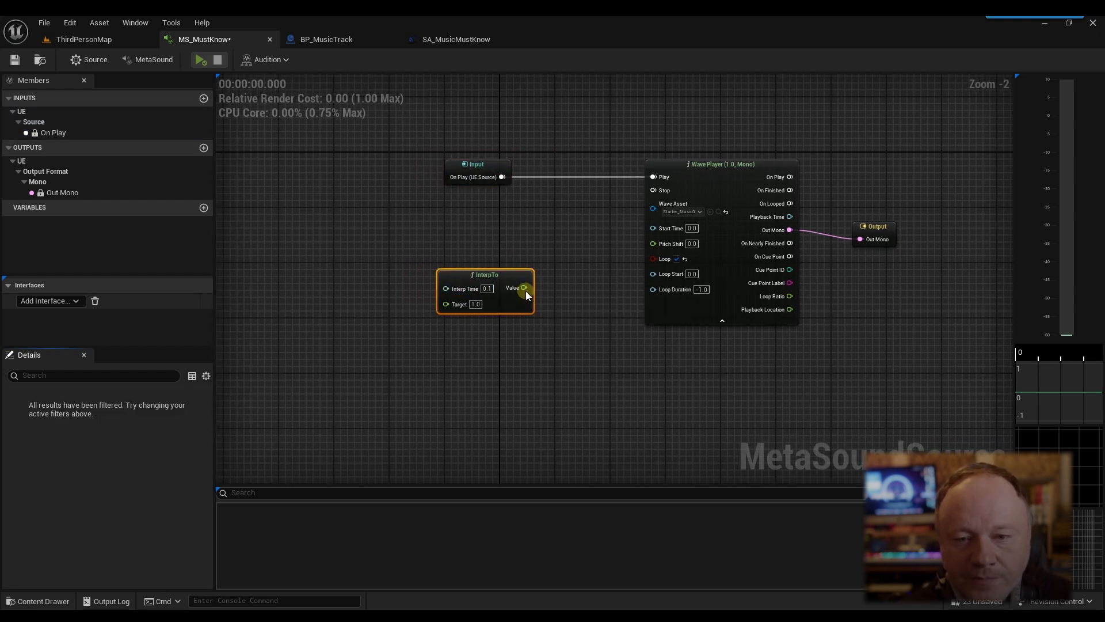
pyautogui.moveTo(524, 288); pyautogui.dragTo(654, 243)
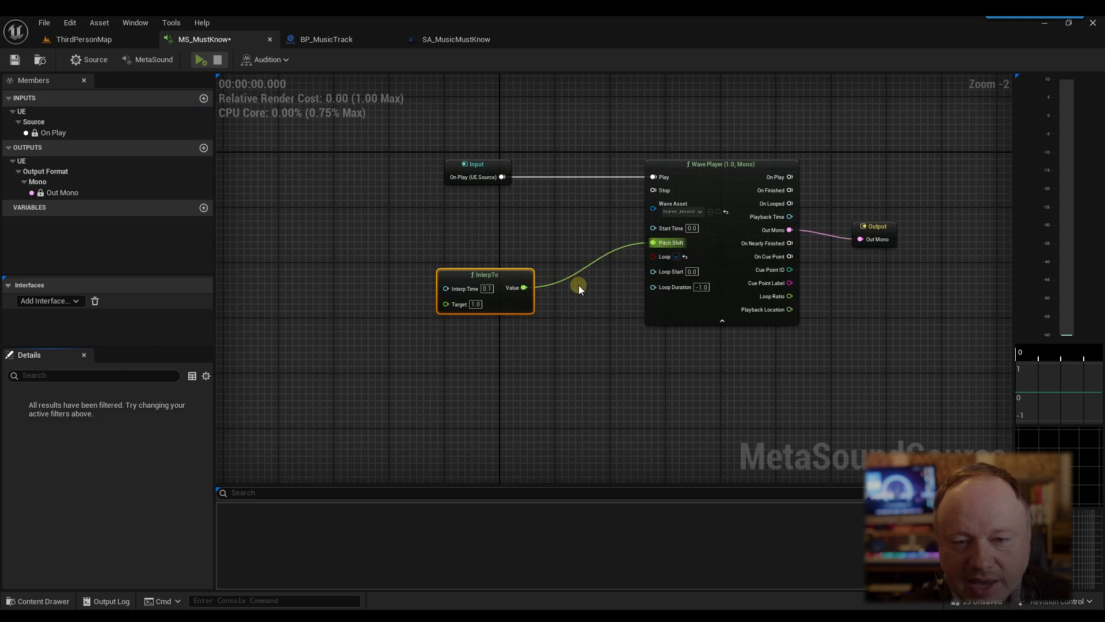
pyautogui.moveTo(484, 274); pyautogui.dragTo(491, 274)
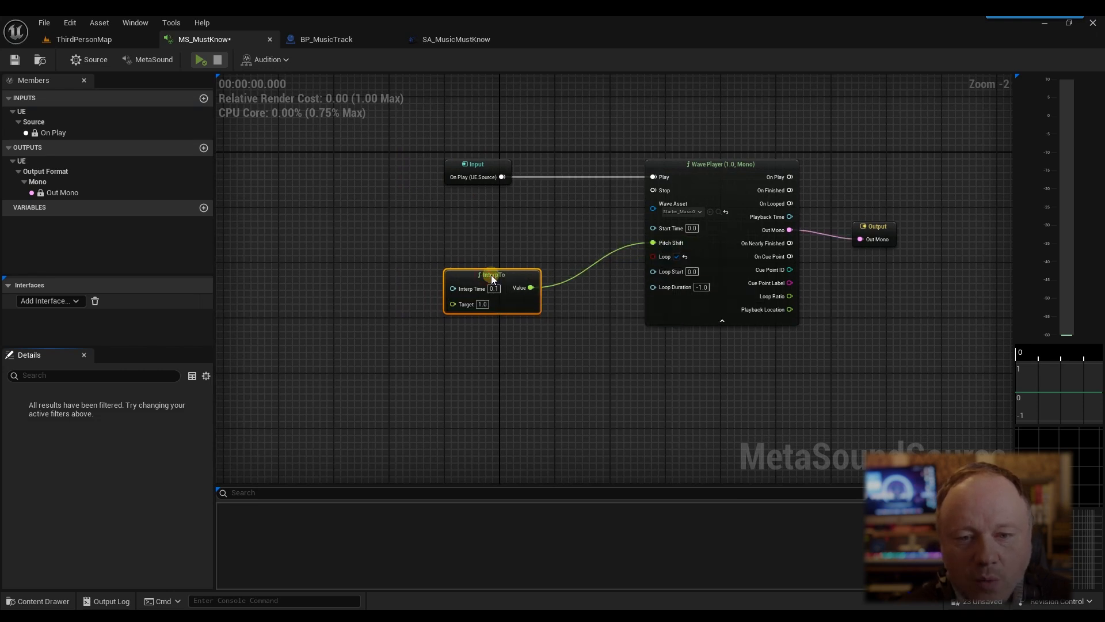
pyautogui.rightClick(488, 276)
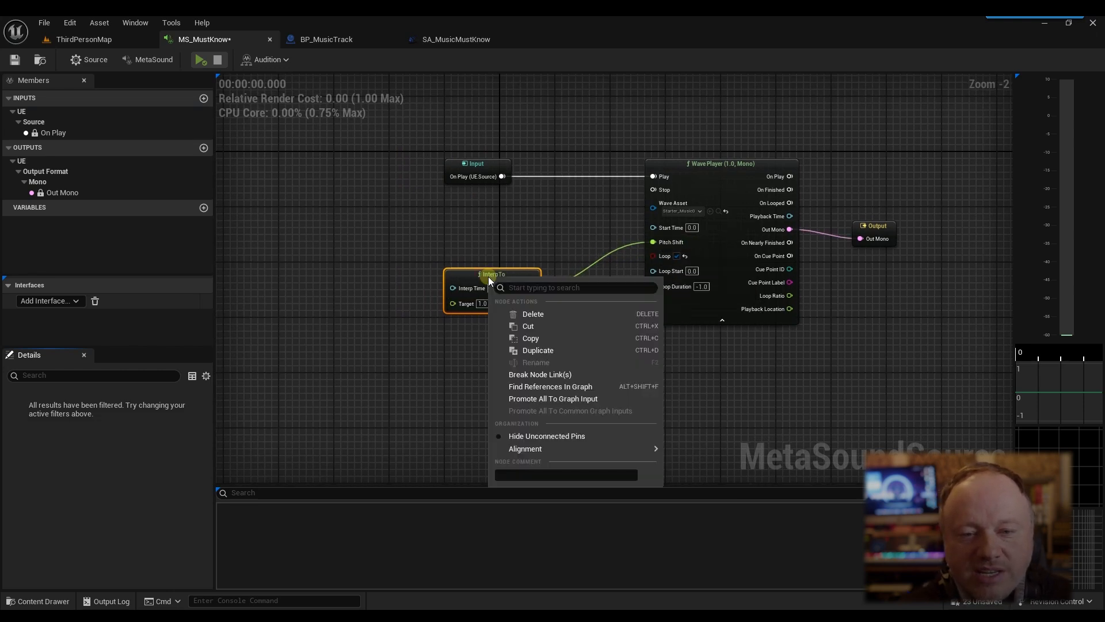
pyautogui.click(372, 295)
# Step: Add a Value (Float) node ahead of InterpTo and line the two nodes up below the On Play input
pyautogui.rightClick(371, 297)
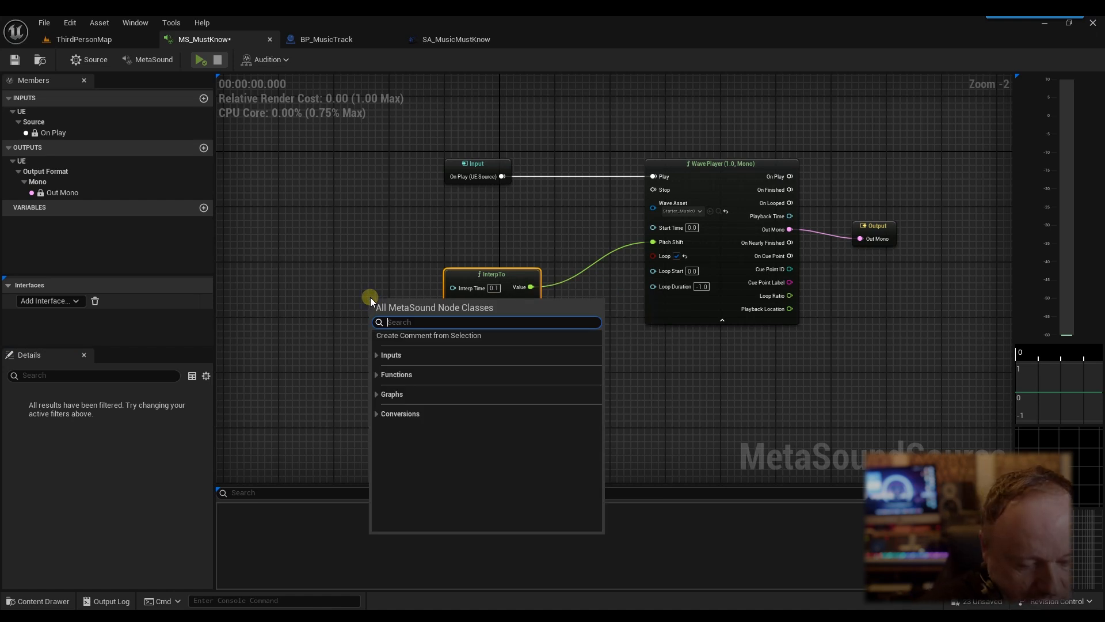
pyautogui.write('value')
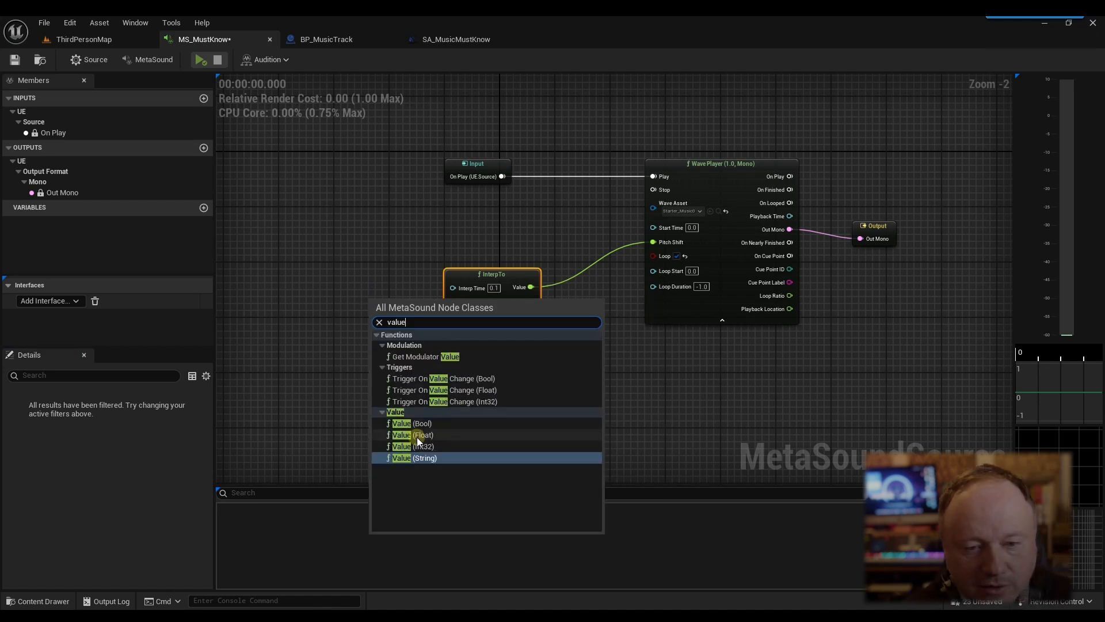
pyautogui.click(413, 456)
pyautogui.moveTo(399, 309); pyautogui.dragTo(342, 223)
pyautogui.moveTo(537, 229); pyautogui.dragTo(579, 221, button='right')
pyautogui.moveTo(548, 264); pyautogui.dragTo(592, 217)
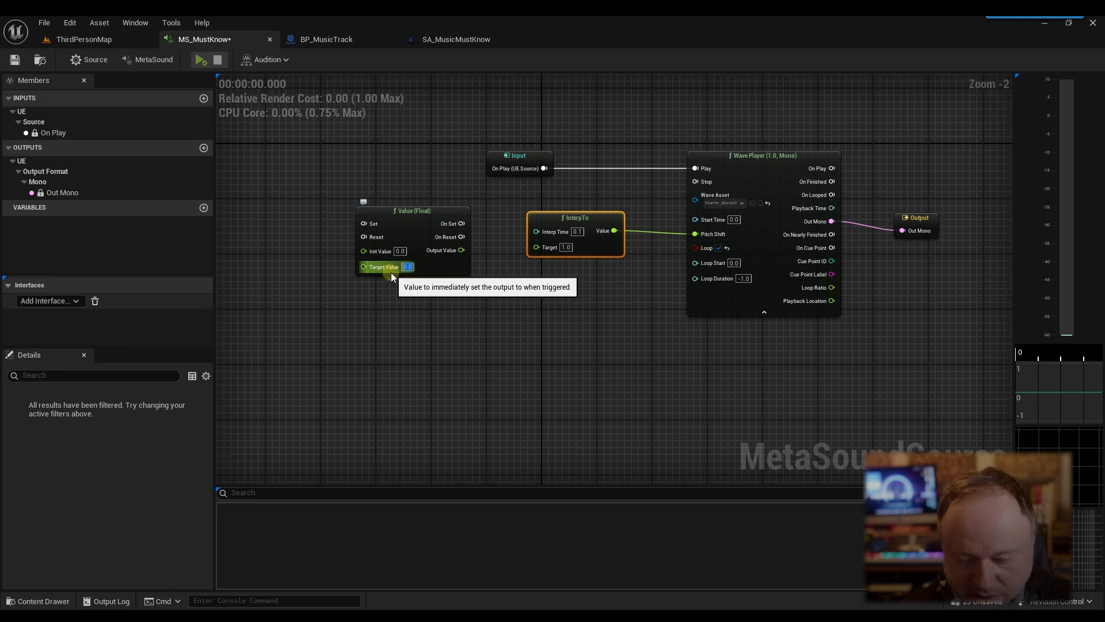
# Step: Set the Value (Float) node's Target Value to 5 and connect its Output Value to InterpTo's Target
pyautogui.write('5')
pyautogui.click(516, 319)
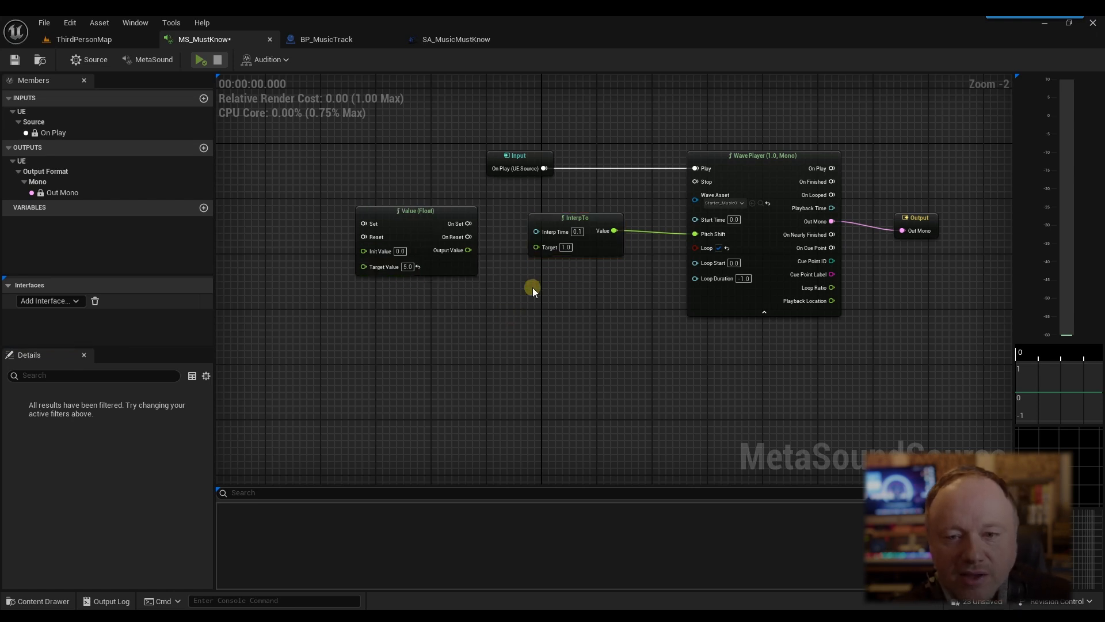
pyautogui.moveTo(472, 250); pyautogui.dragTo(534, 248)
pyautogui.moveTo(450, 212); pyautogui.dragTo(463, 220)
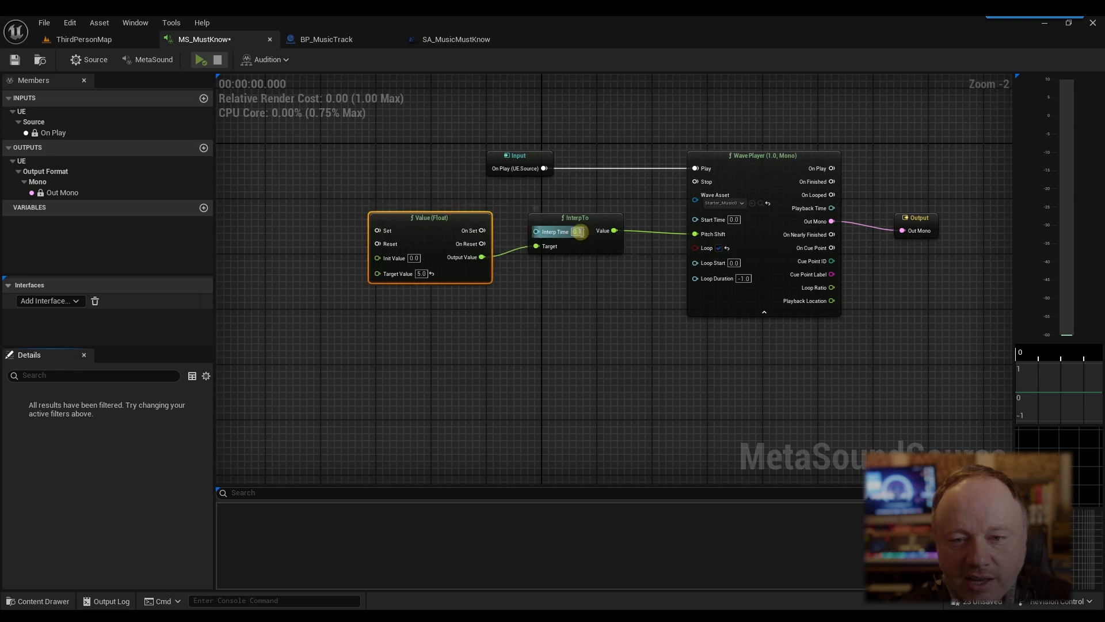
# Step: Set the InterpTo node's Interp Time to 3
pyautogui.click(577, 231)
pyautogui.write('3')
pyautogui.click(600, 316)
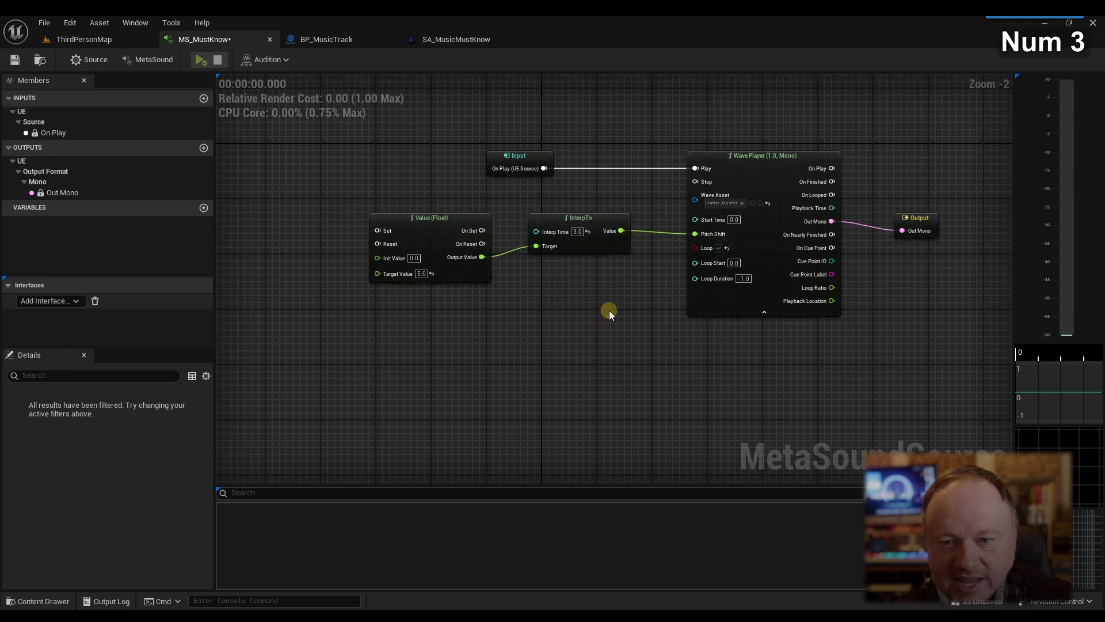
# Step: Reroute On Play into the Value node's Set, connect On Set to the Wave Player's Play, and tidy the node layout
pyautogui.moveTo(518, 158); pyautogui.dragTo(379, 231)
pyautogui.keyDown('alt'); pyautogui.click(400, 162); pyautogui.keyUp('alt')
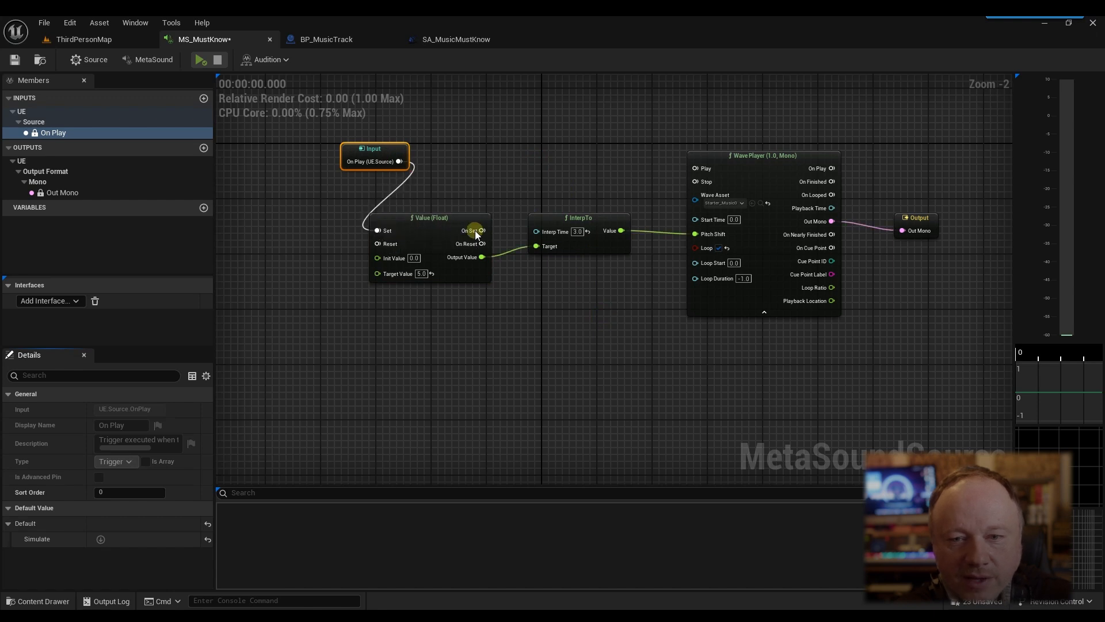
pyautogui.moveTo(475, 230); pyautogui.dragTo(695, 168)
pyautogui.moveTo(590, 224); pyautogui.dragTo(597, 246)
pyautogui.moveTo(381, 162); pyautogui.dragTo(311, 223)
pyautogui.click(517, 180)
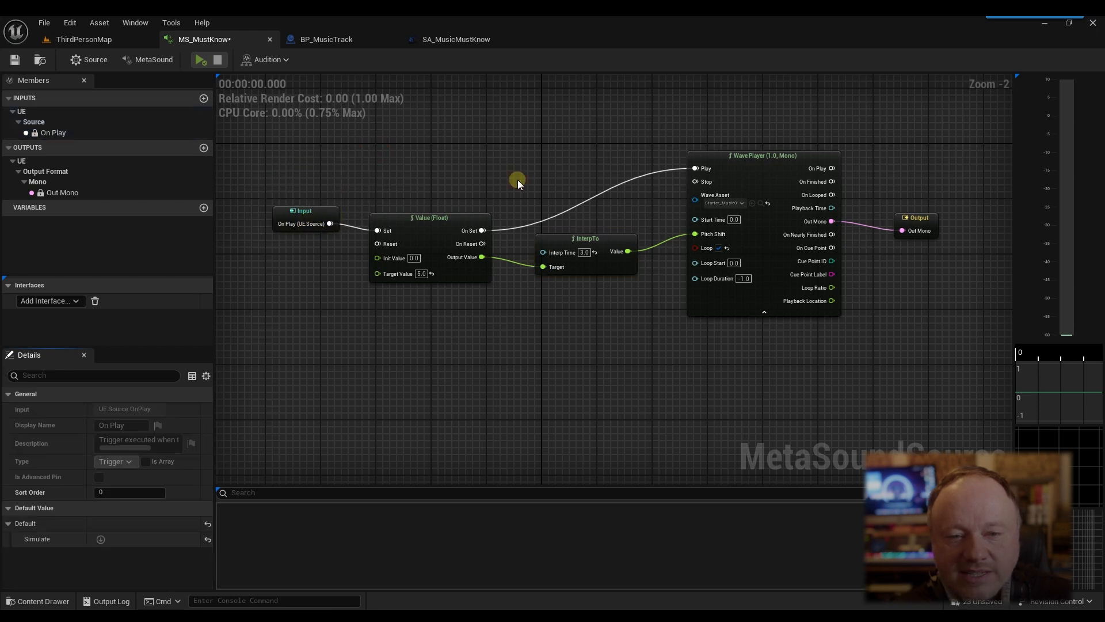
# Step: Save MS_MustKnow, then replace BP_MusicTrack in ThirdPersonMap with the MS_MustKnow sound placed on the stage floor
pyautogui.click(16, 60)
pyautogui.click(84, 39)
pyautogui.press('Delete')
pyautogui.moveTo(356, 501); pyautogui.dragTo(390, 224)
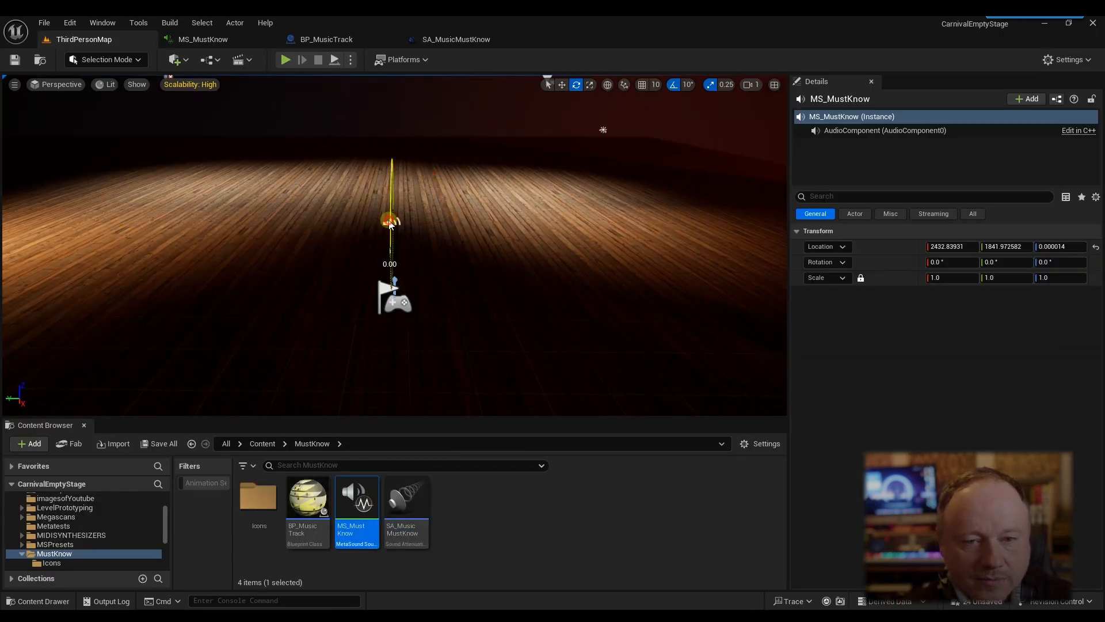
pyautogui.press('Delete')
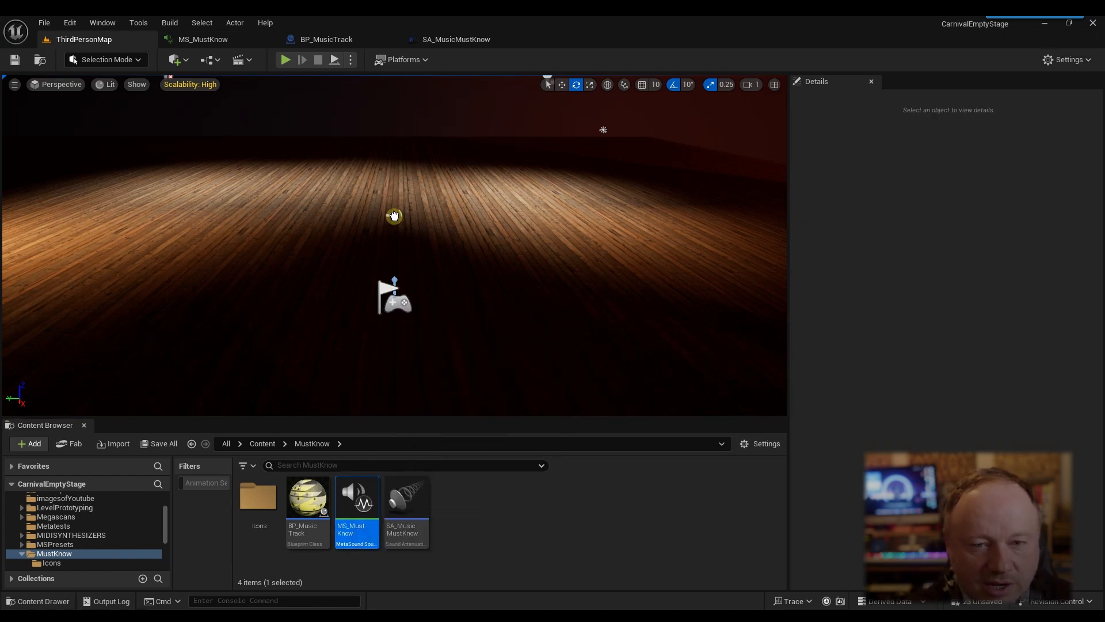
pyautogui.hotkey('ctrl', 'z')
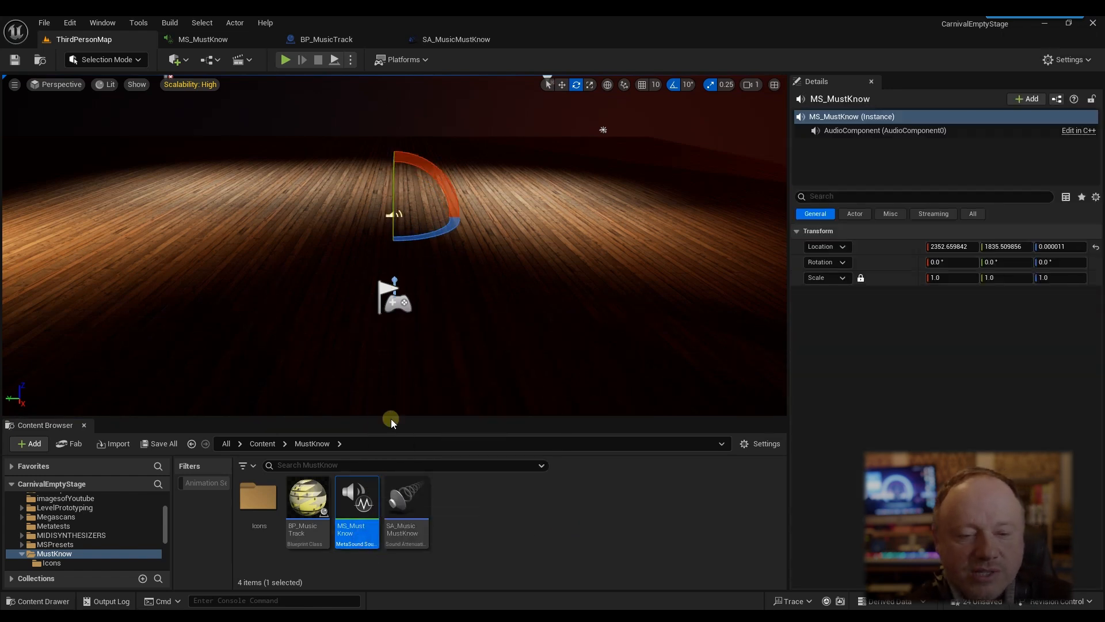
# Step: Open the MS_MustKnow MetaSound graph from the MustKnow folder
pyautogui.doubleClick(353, 535)
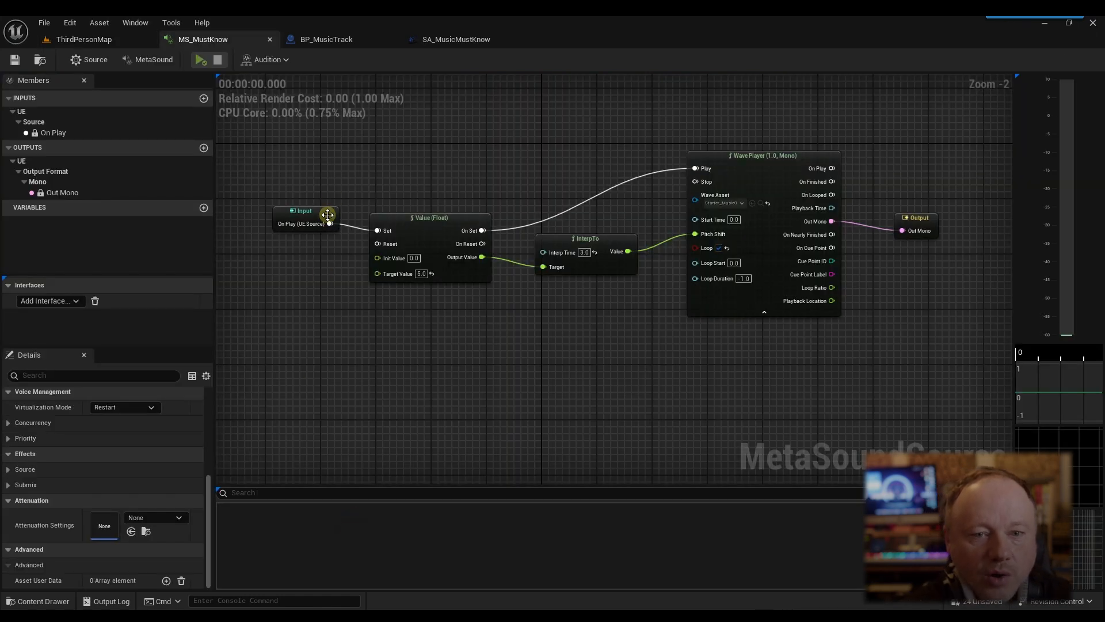
# Step: Align the Value (Float) and InterpTo nodes with the On Play input, and save MS_MustKnow
pyautogui.moveTo(409, 219); pyautogui.dragTo(409, 212)
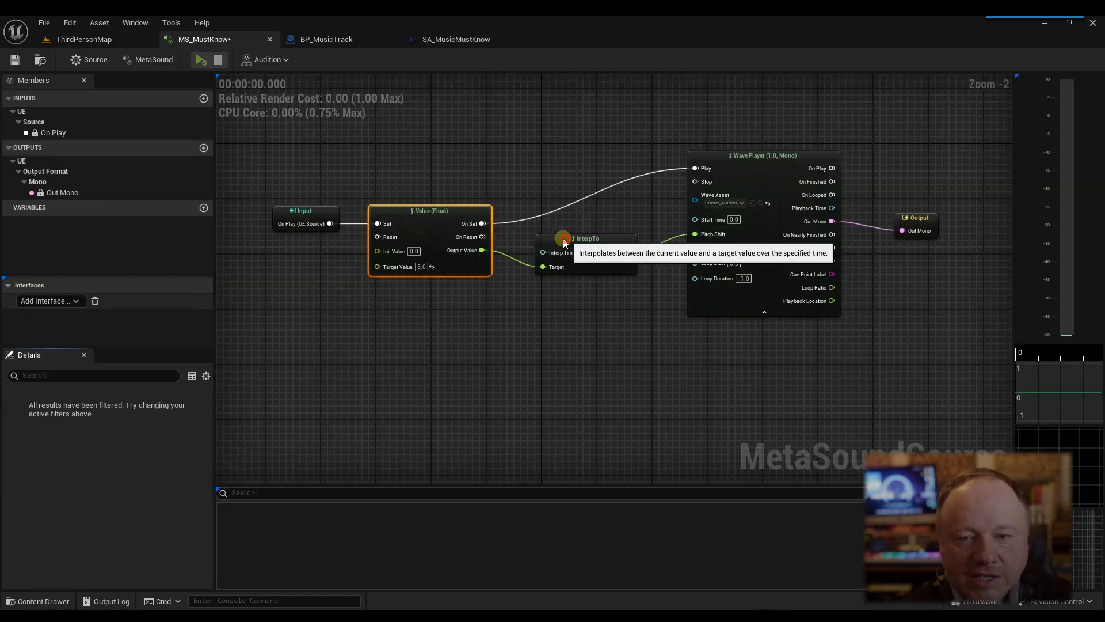
pyautogui.moveTo(562, 240); pyautogui.dragTo(590, 236)
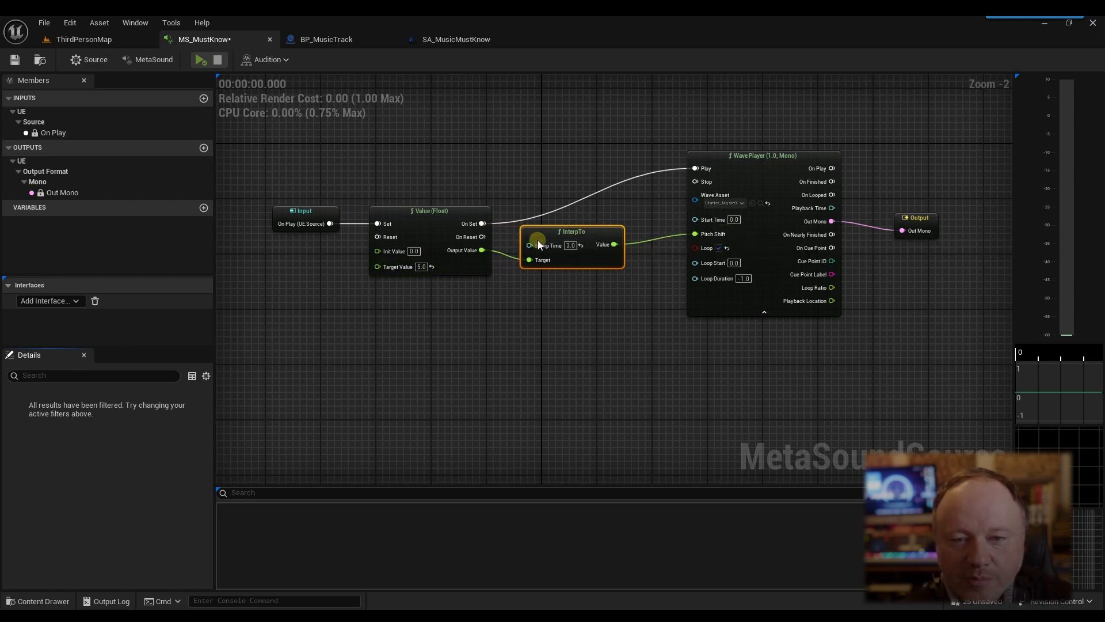
pyautogui.click(16, 59)
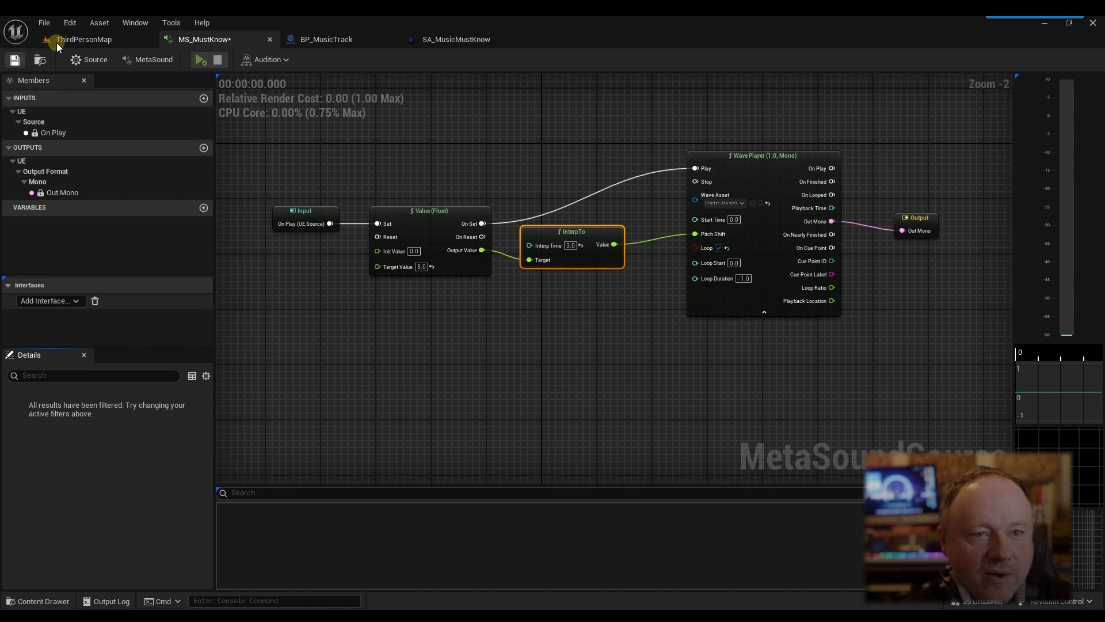
# Step: Play ThirdPersonMap to hear the interpolated pitch shift, and stop the session
pyautogui.click(58, 39)
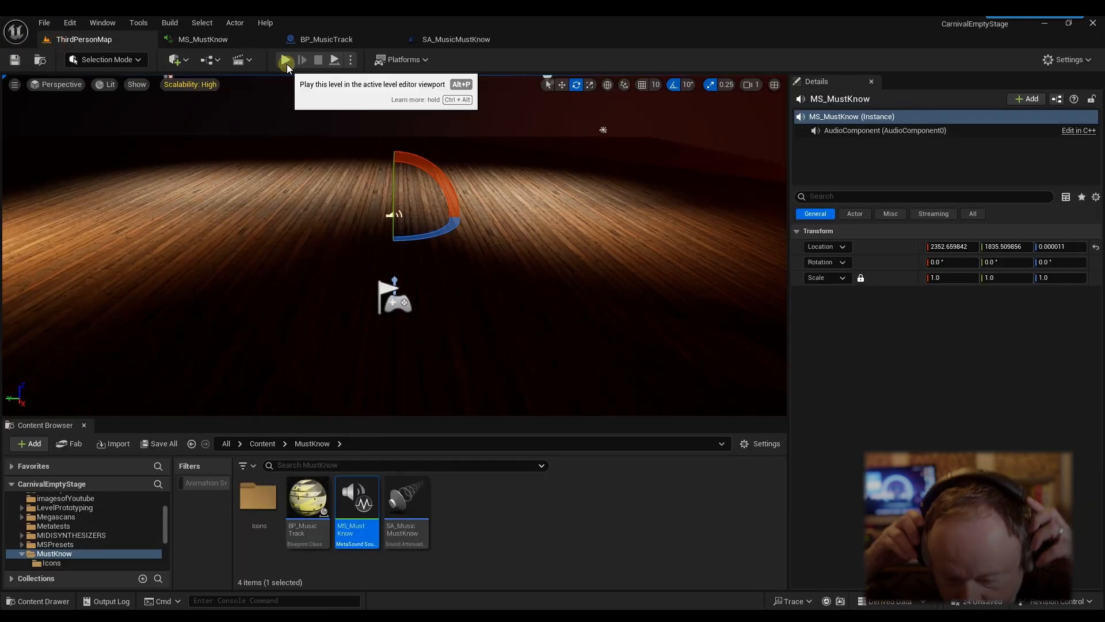
pyautogui.click(286, 60)
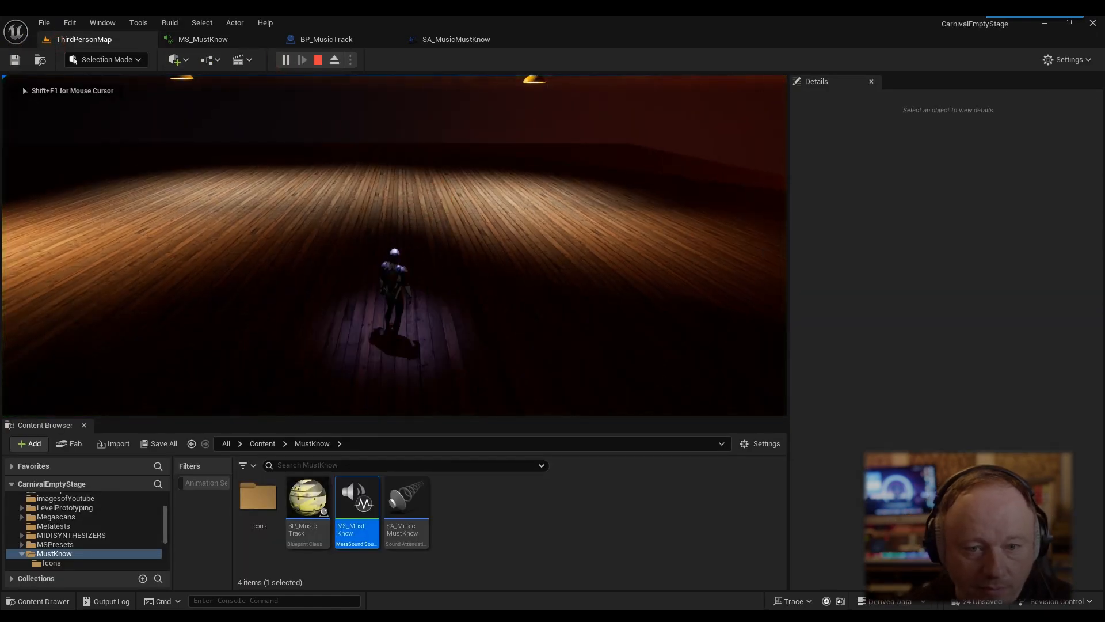
pyautogui.press('Up')
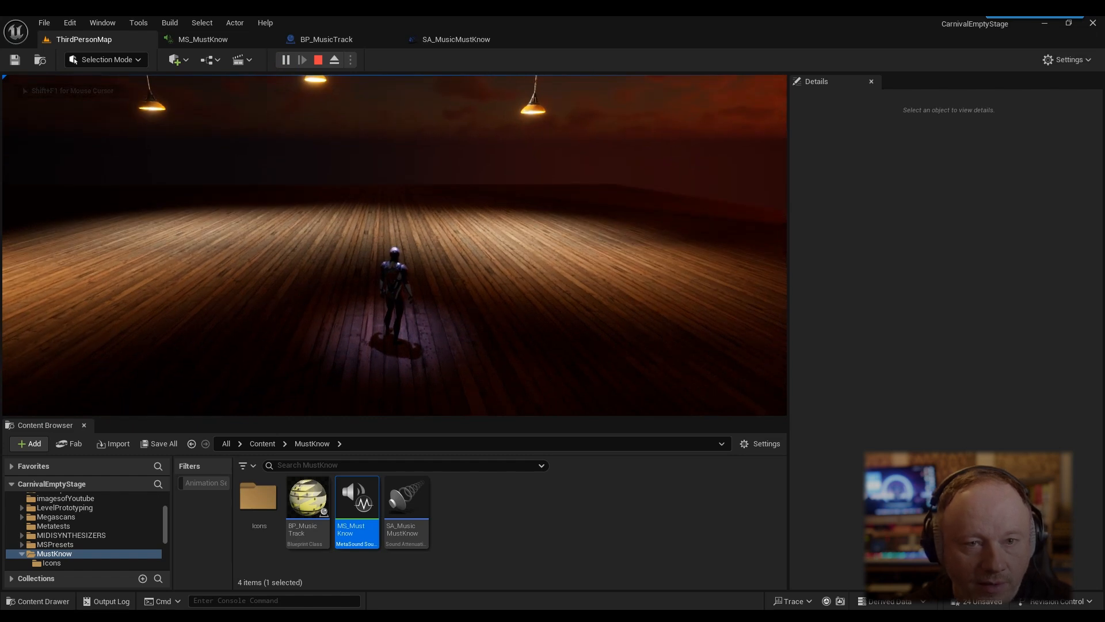
pyautogui.press('Escape')
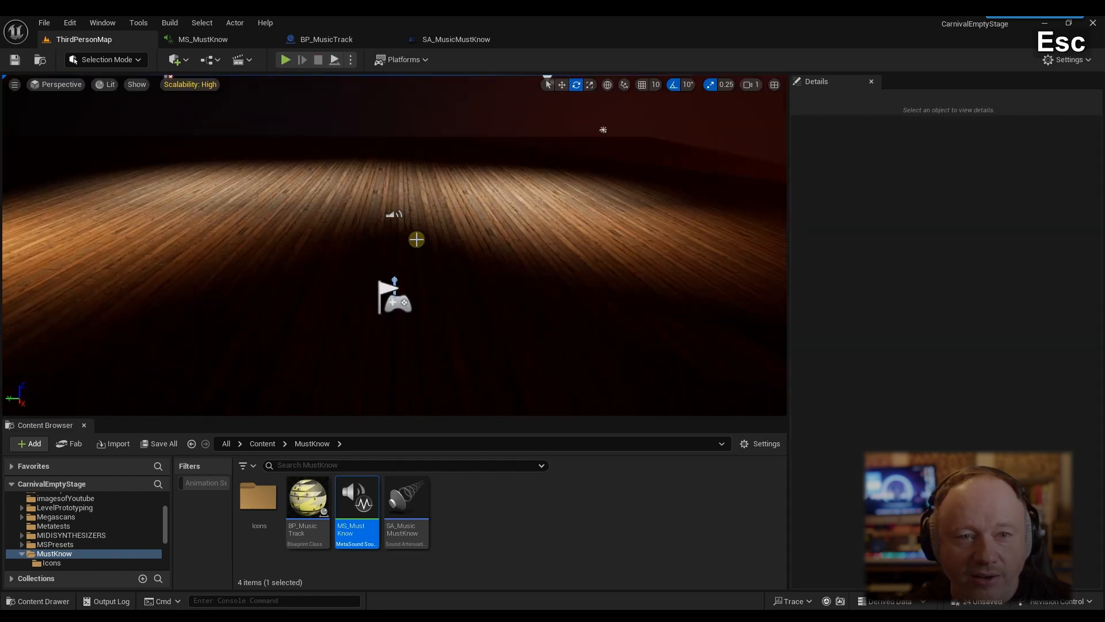
# Step: In MS_MustKnow, set the Value node's Target Value to 12 and InterpTo's Interp Time to 12, and save
pyautogui.click(242, 39)
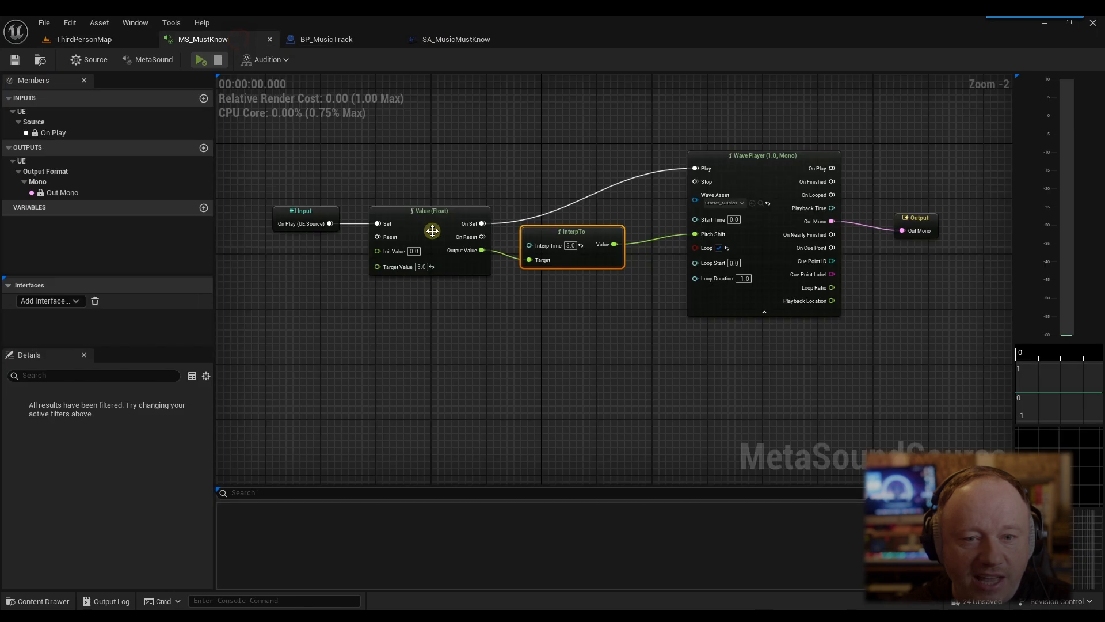
pyautogui.click(419, 266)
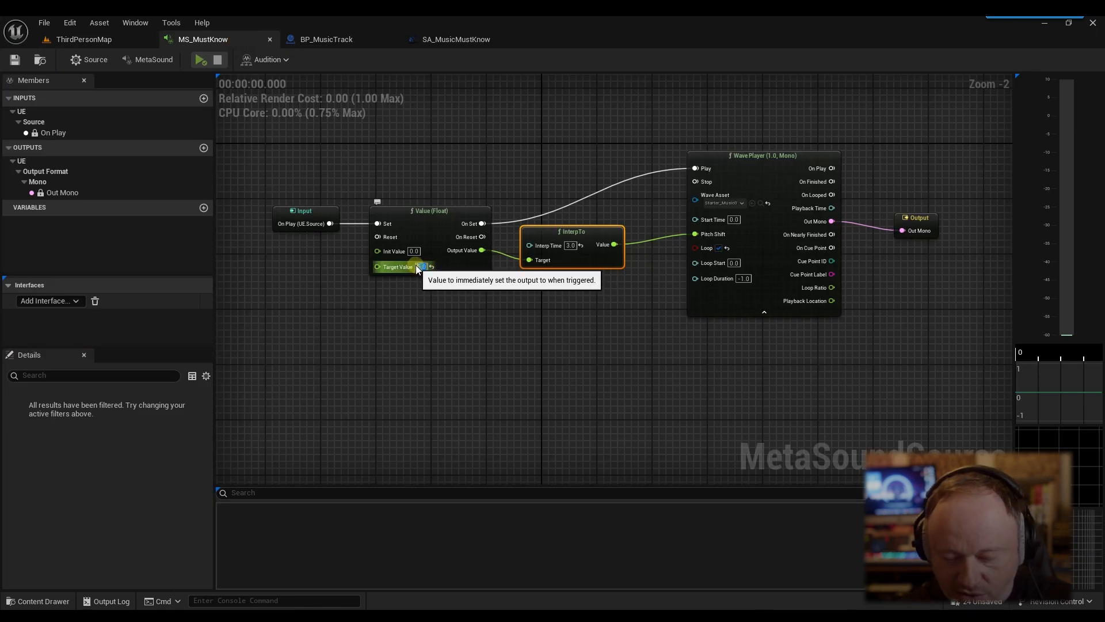
pyautogui.write('12')
pyautogui.click(570, 245)
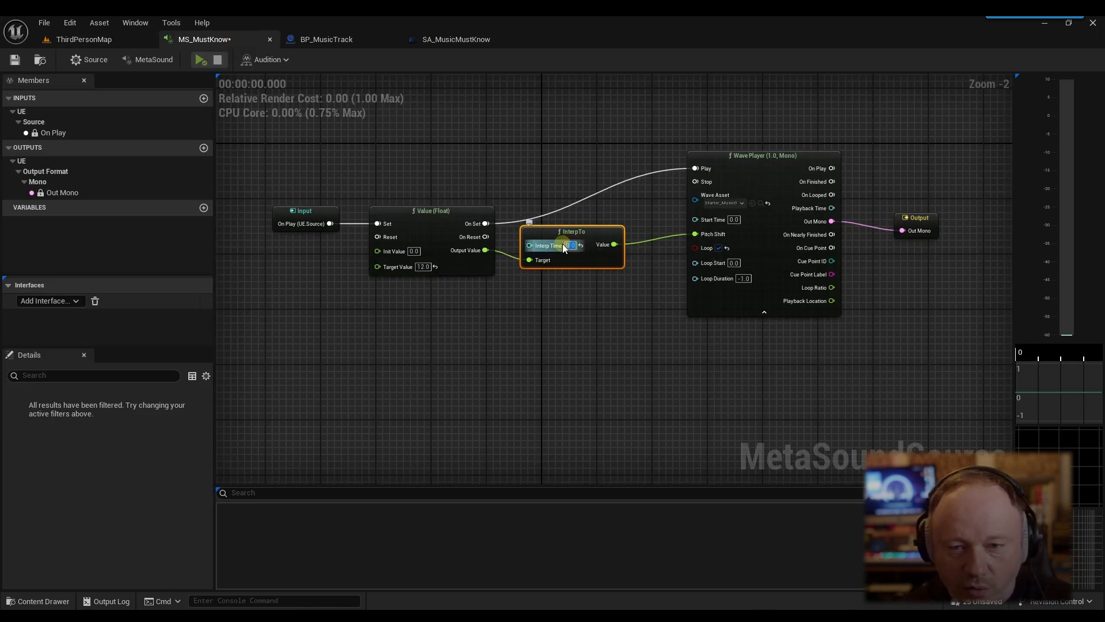
pyautogui.write('12')
pyautogui.click(557, 295)
pyautogui.click(16, 60)
# Step: Play ThirdPersonMap again to hear the slower glide to pitch 12, and stop the session
pyautogui.click(102, 38)
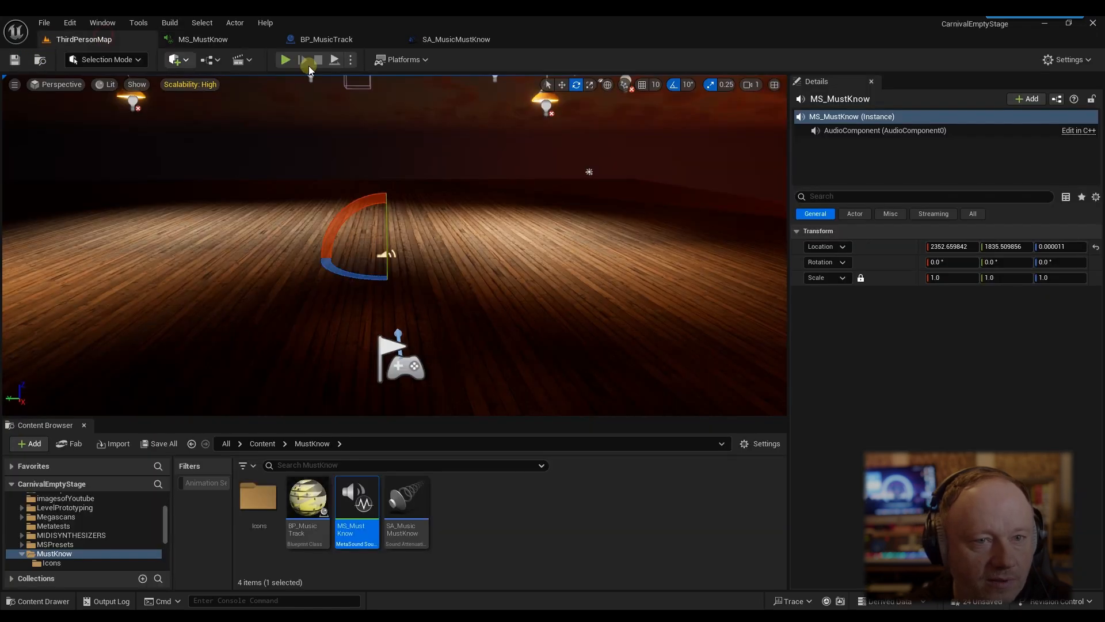
pyautogui.click(289, 61)
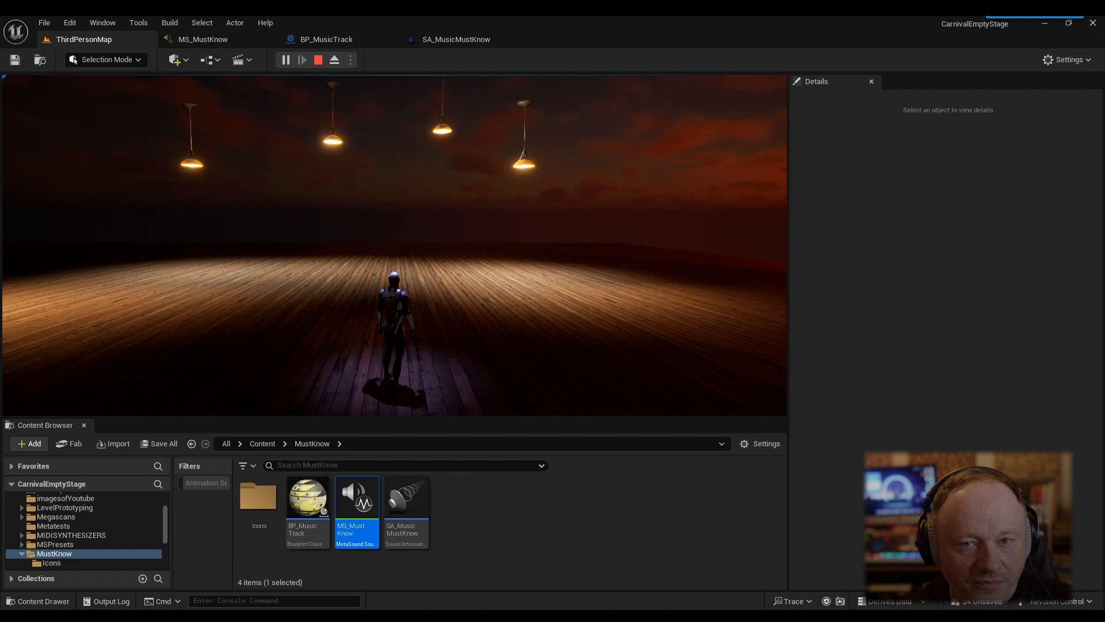
pyautogui.press('Escape')
# Step: In MS_MustKnow, connect On Play directly to the Wave Player's Play, and move the Value and InterpTo nodes below that connection
pyautogui.click(221, 39)
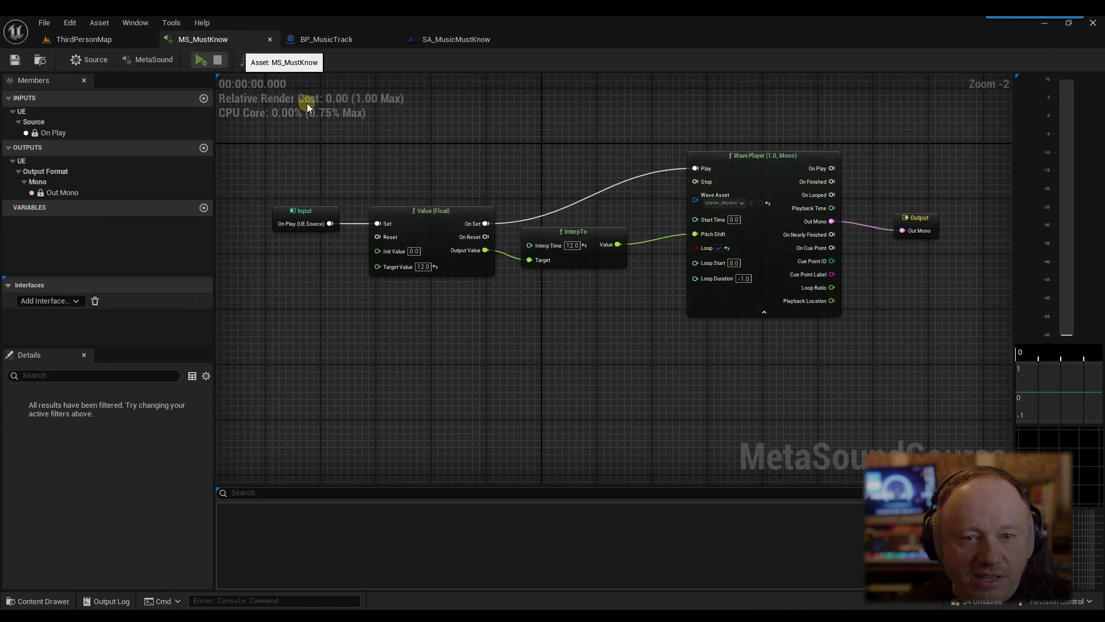
pyautogui.moveTo(624, 390); pyautogui.dragTo(649, 370, button='right')
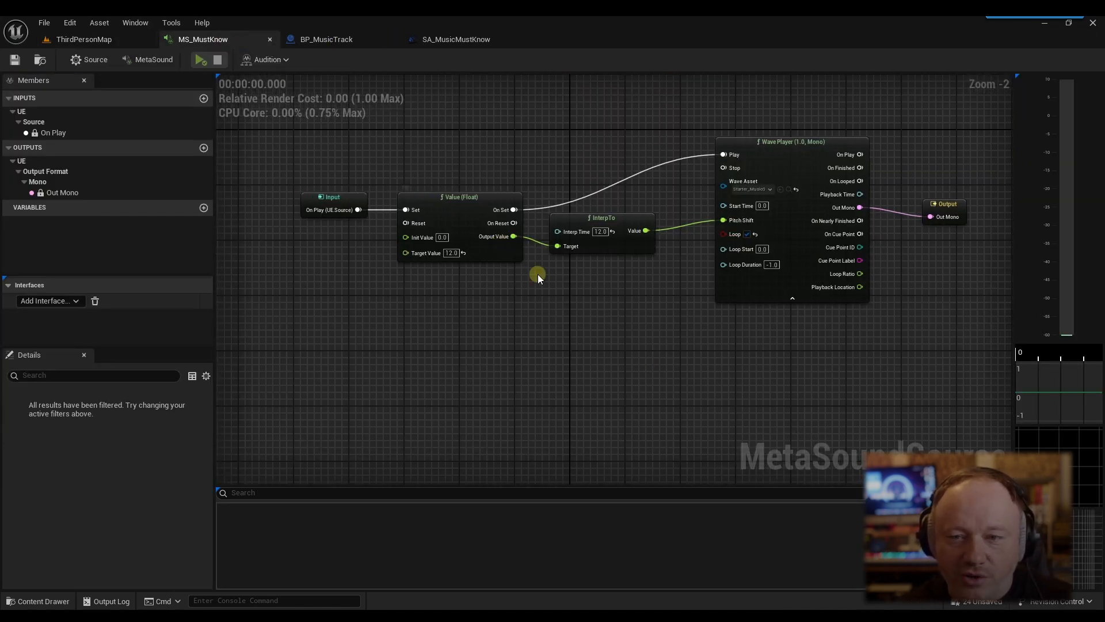
pyautogui.moveTo(350, 200); pyautogui.dragTo(350, 166)
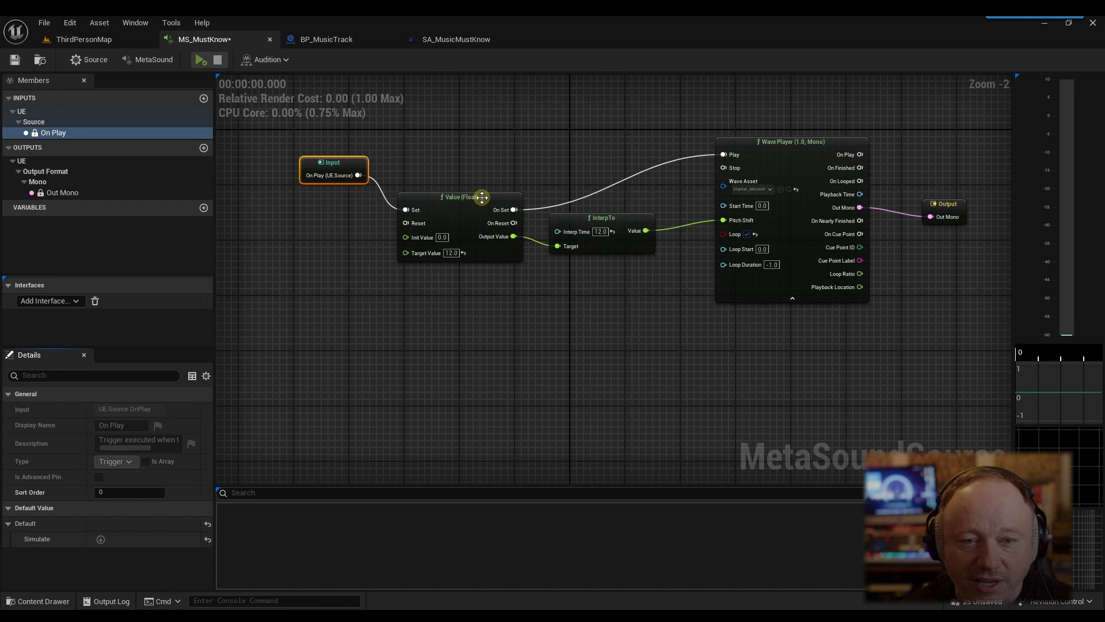
pyautogui.moveTo(499, 198); pyautogui.dragTo(499, 184)
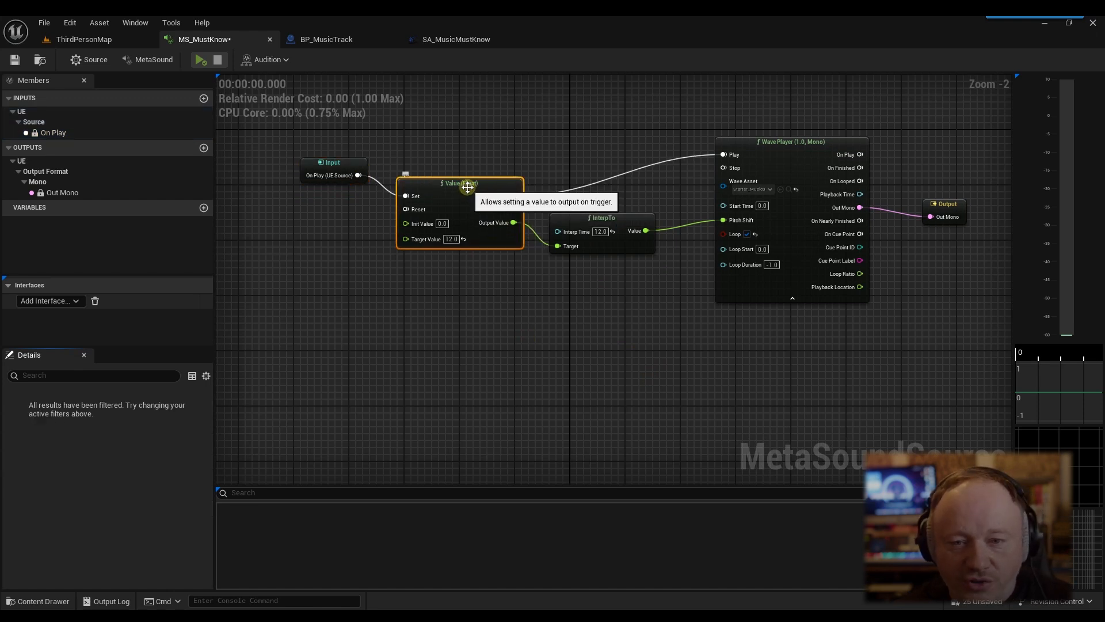
pyautogui.keyDown('alt'); pyautogui.click(358, 175); pyautogui.keyUp('alt')
pyautogui.moveTo(358, 175); pyautogui.dragTo(724, 154)
pyautogui.moveTo(487, 179); pyautogui.dragTo(453, 291)
pyautogui.moveTo(572, 216); pyautogui.dragTo(600, 291)
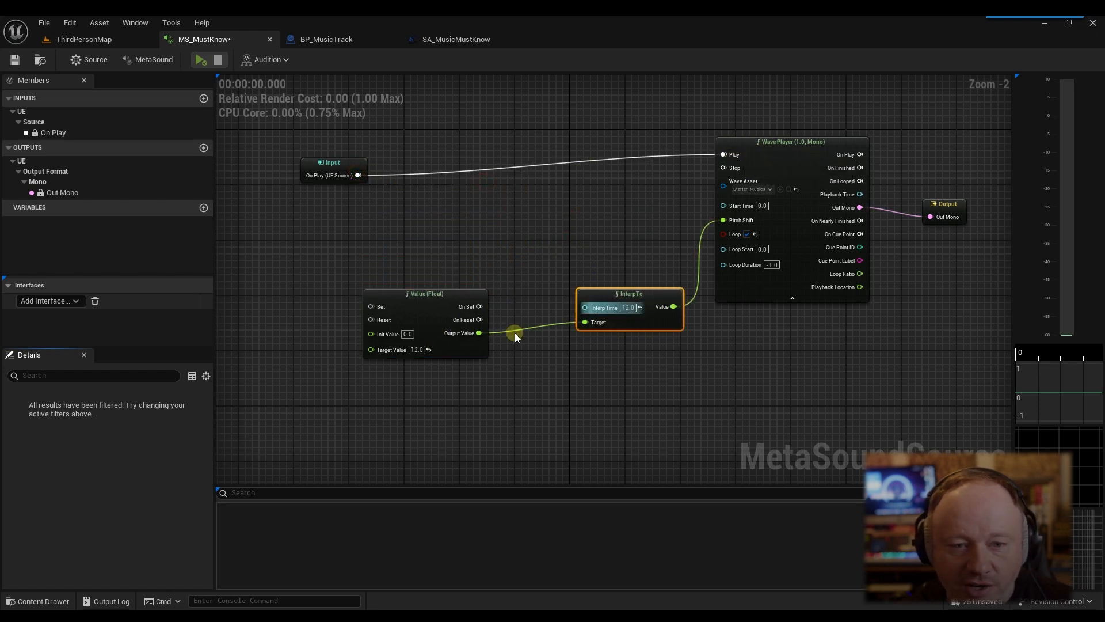
# Step: Promote the Value node's Set pin to a graph input, fire it during a preview, and save the MetaSound
pyautogui.moveTo(373, 306); pyautogui.dragTo(329, 289)
pyautogui.click(399, 339)
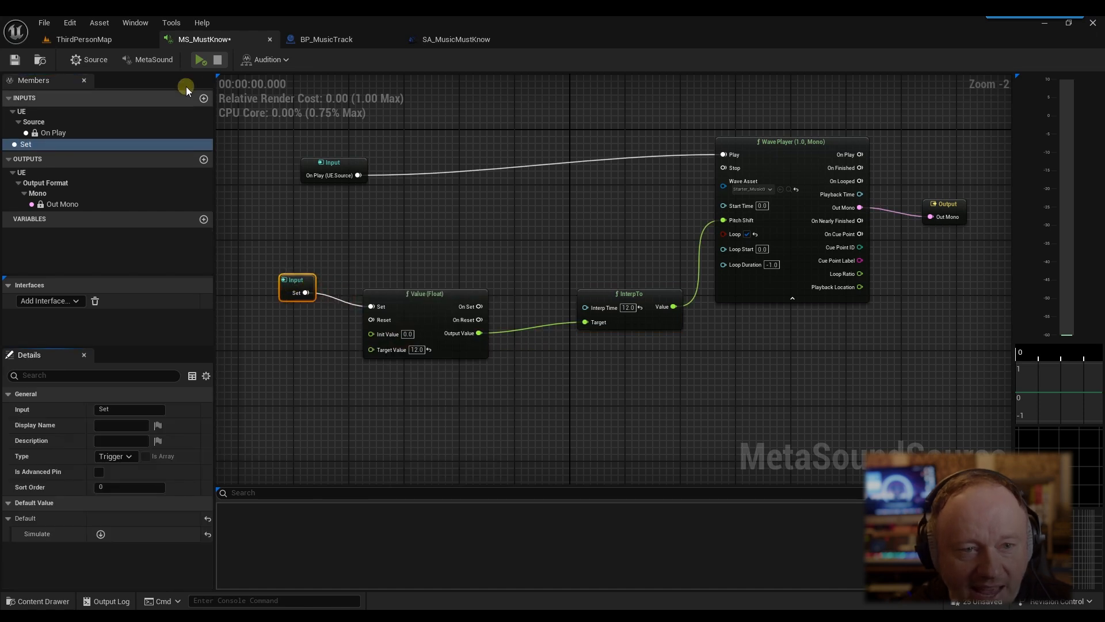
pyautogui.click(200, 60)
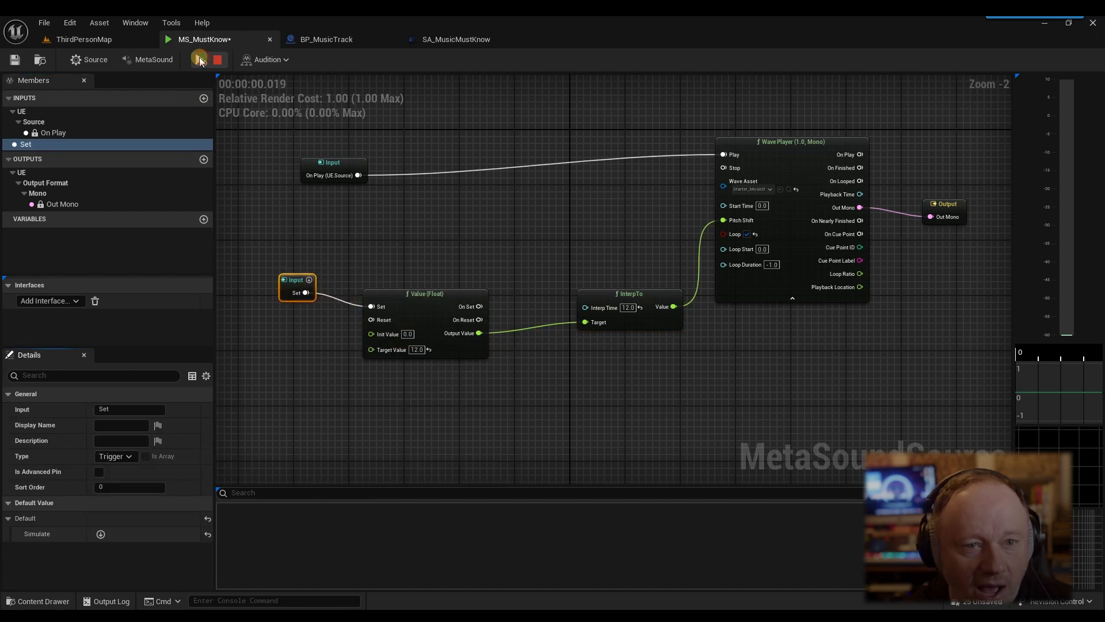
pyautogui.click(310, 280)
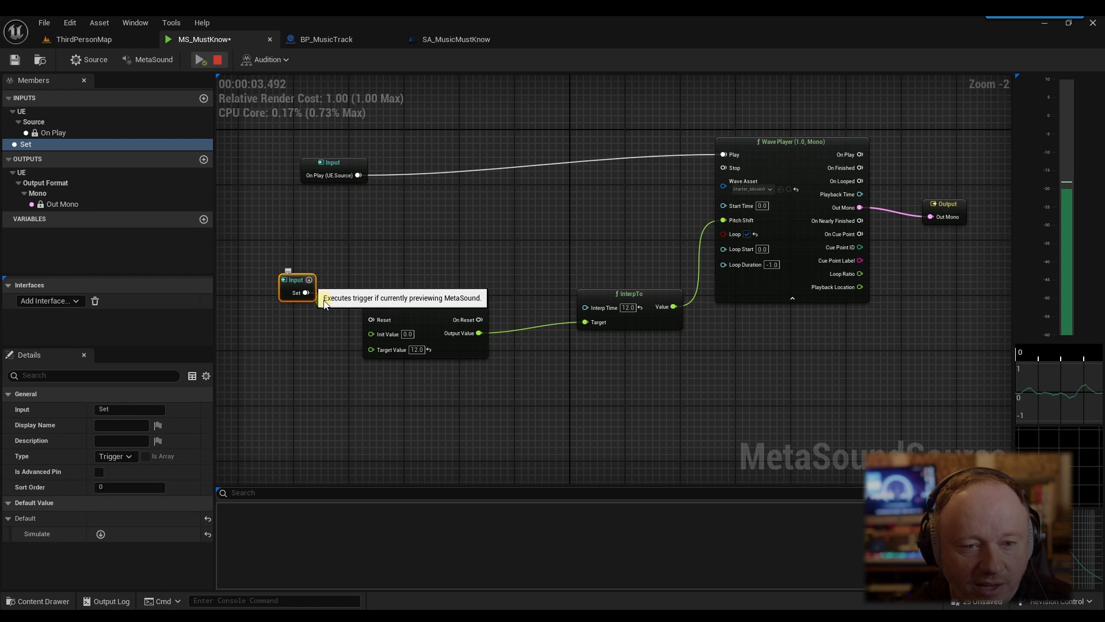
pyautogui.click(219, 60)
pyautogui.hotkey('ctrl', 's')
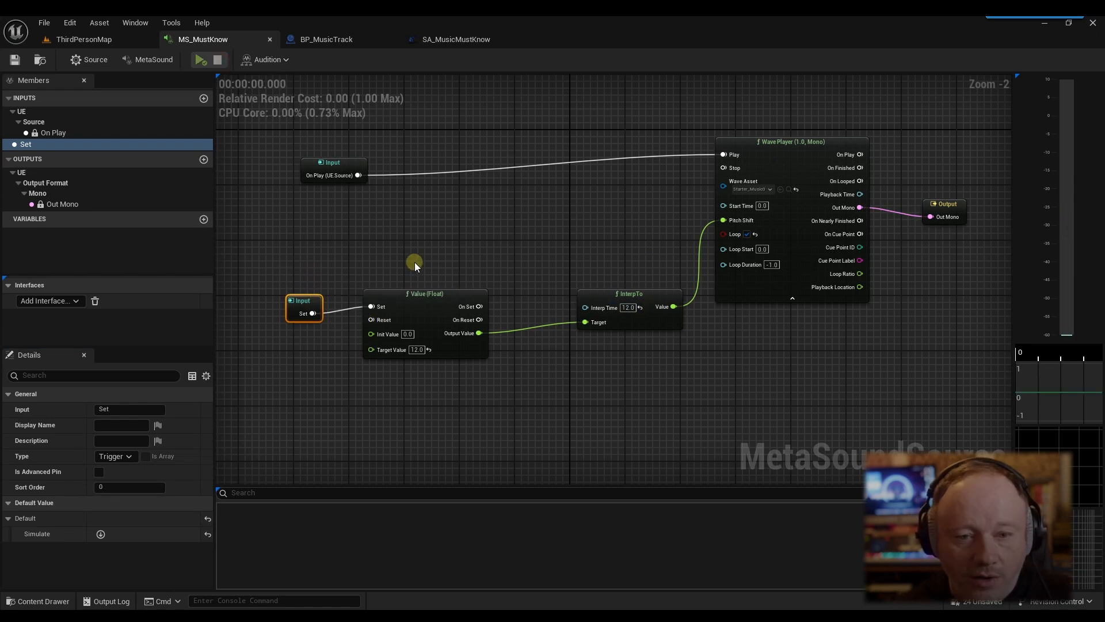
# Step: Add a Random (Float) node and place it above the Value node, near the On Play input
pyautogui.moveTo(501, 241); pyautogui.dragTo(493, 244, button='right')
pyautogui.rightClick(492, 244)
pyautogui.write('random')
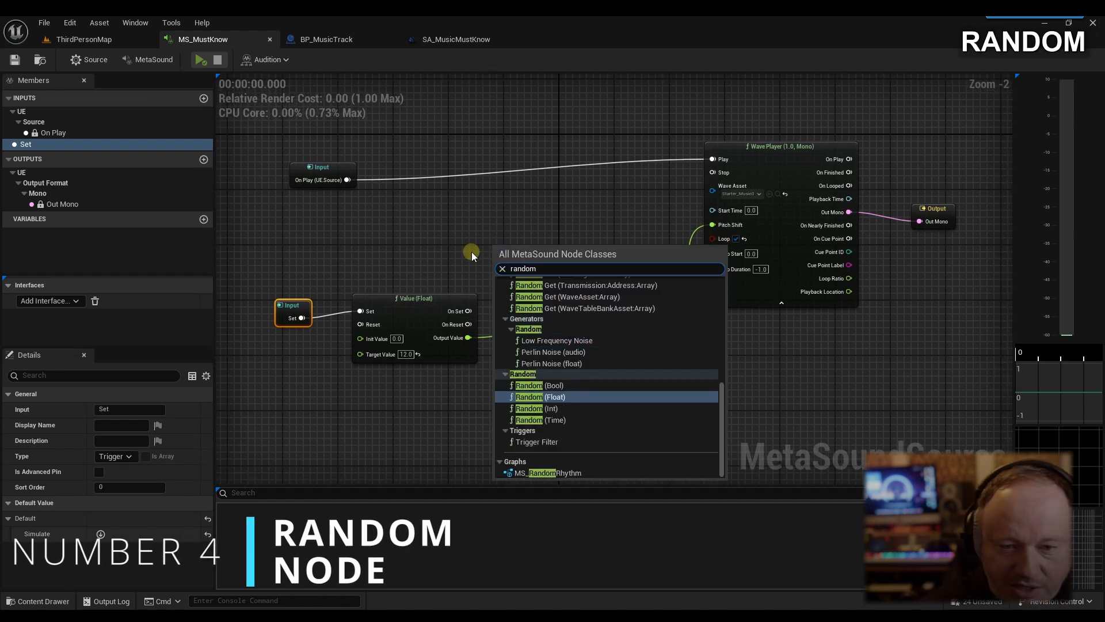
pyautogui.click(541, 396)
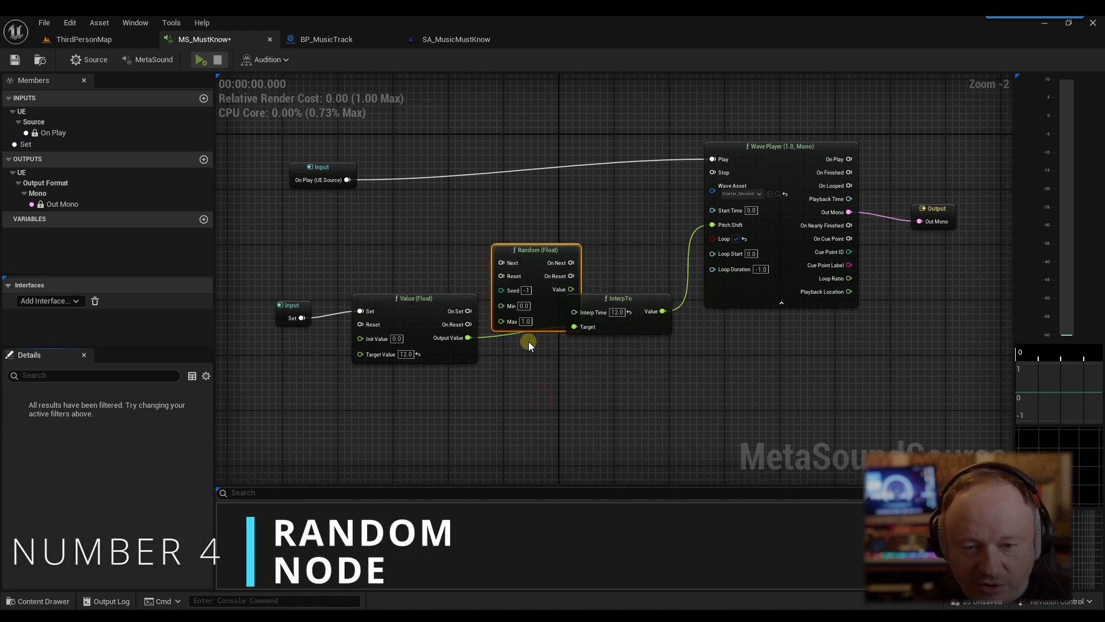
pyautogui.moveTo(530, 249); pyautogui.dragTo(458, 189)
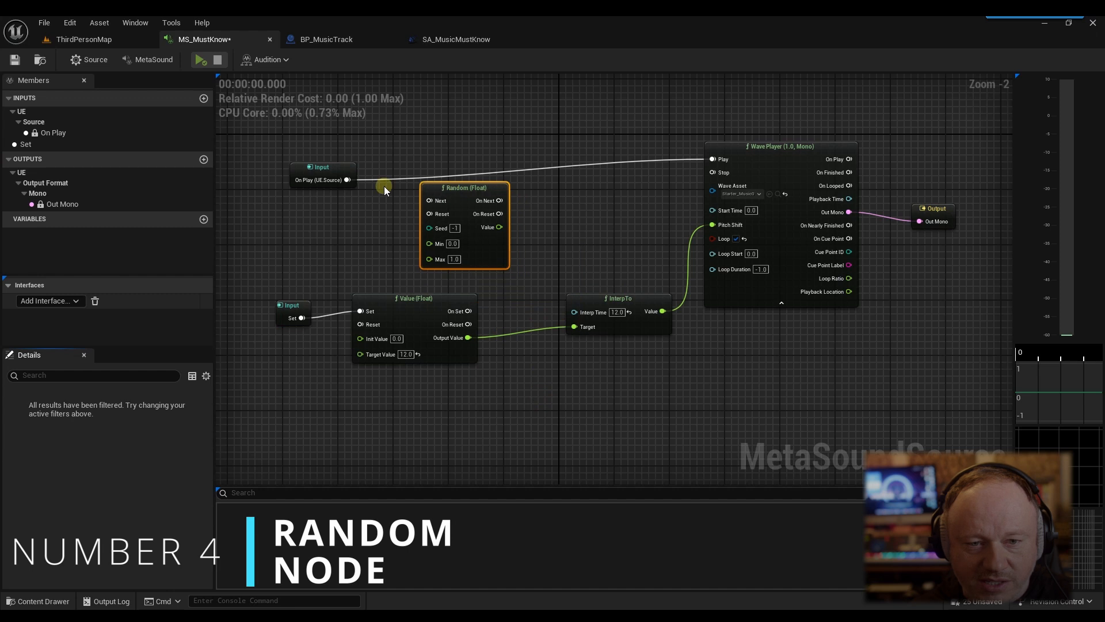
# Step: Route On Play into Random (Float)'s Next and its On Next into the Wave Player's Play, and line up the nodes
pyautogui.keyDown('alt'); pyautogui.click(353, 181); pyautogui.keyUp('alt')
pyautogui.moveTo(348, 180); pyautogui.dragTo(429, 200)
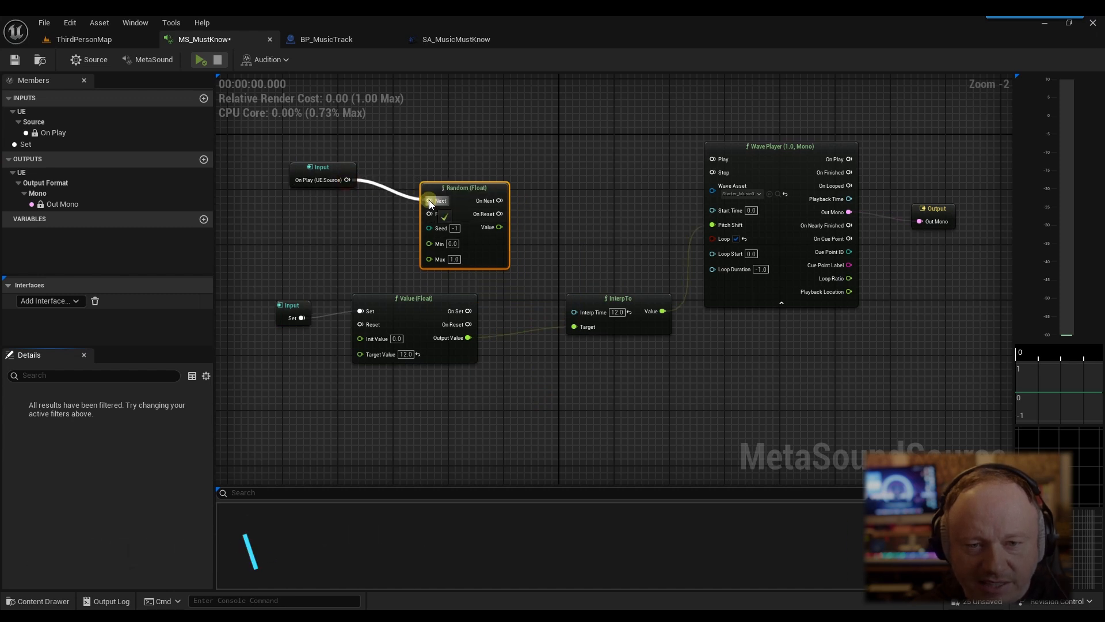
pyautogui.moveTo(498, 201); pyautogui.dragTo(547, 166)
pyautogui.moveTo(322, 167); pyautogui.dragTo(423, 160)
pyautogui.moveTo(636, 224); pyautogui.dragTo(610, 215, button='right')
pyautogui.moveTo(422, 133); pyautogui.dragTo(525, 197)
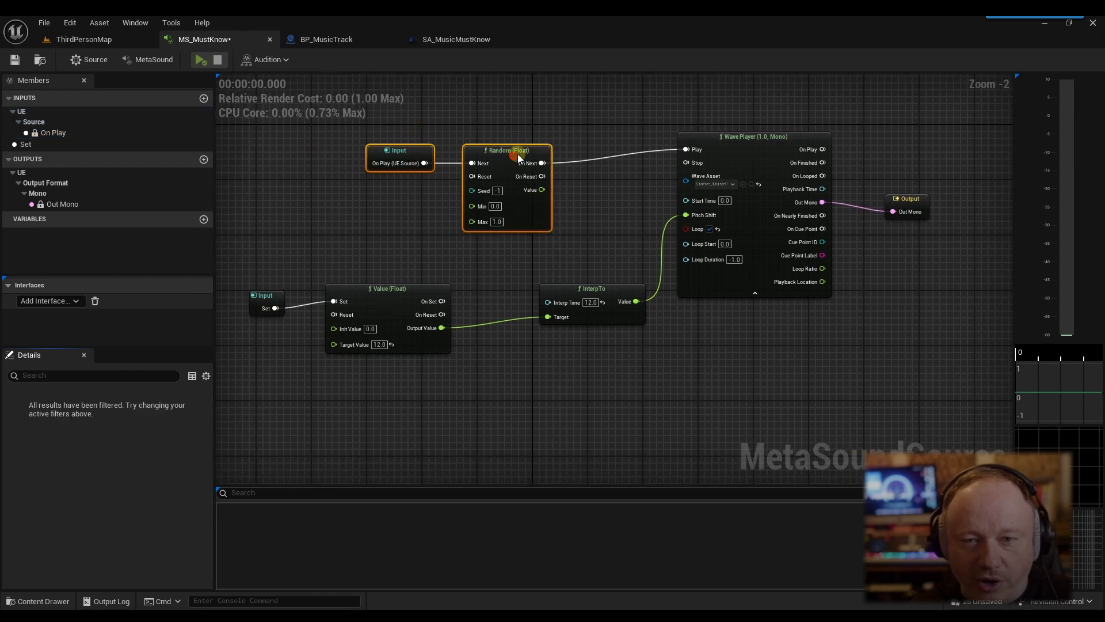
pyautogui.moveTo(517, 153); pyautogui.dragTo(569, 143)
pyautogui.moveTo(454, 214); pyautogui.dragTo(389, 271, button='right')
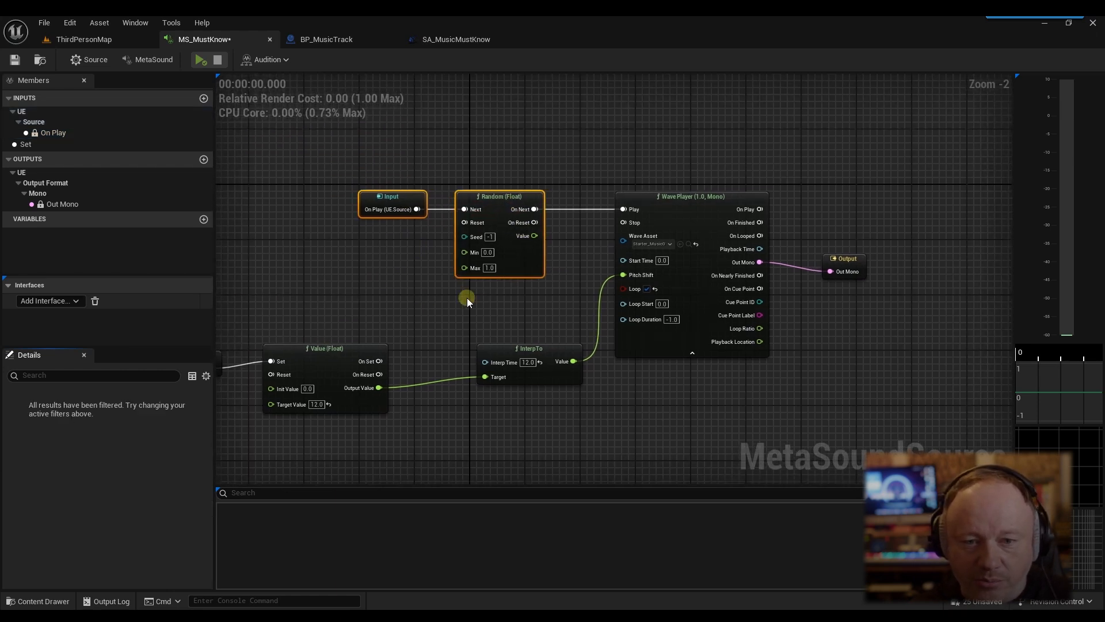
# Step: Set Random (Float)'s Min to -5 and Max to 5, and connect its Value to the Wave Player's Pitch Shift
pyautogui.click(487, 252)
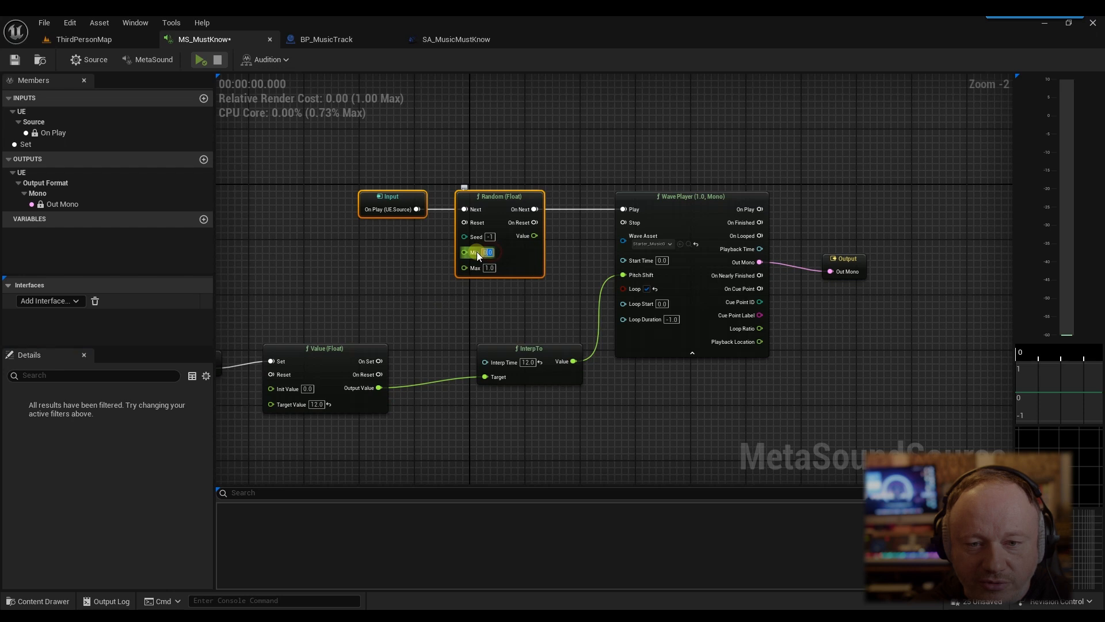
pyautogui.write('-5')
pyautogui.click(489, 267)
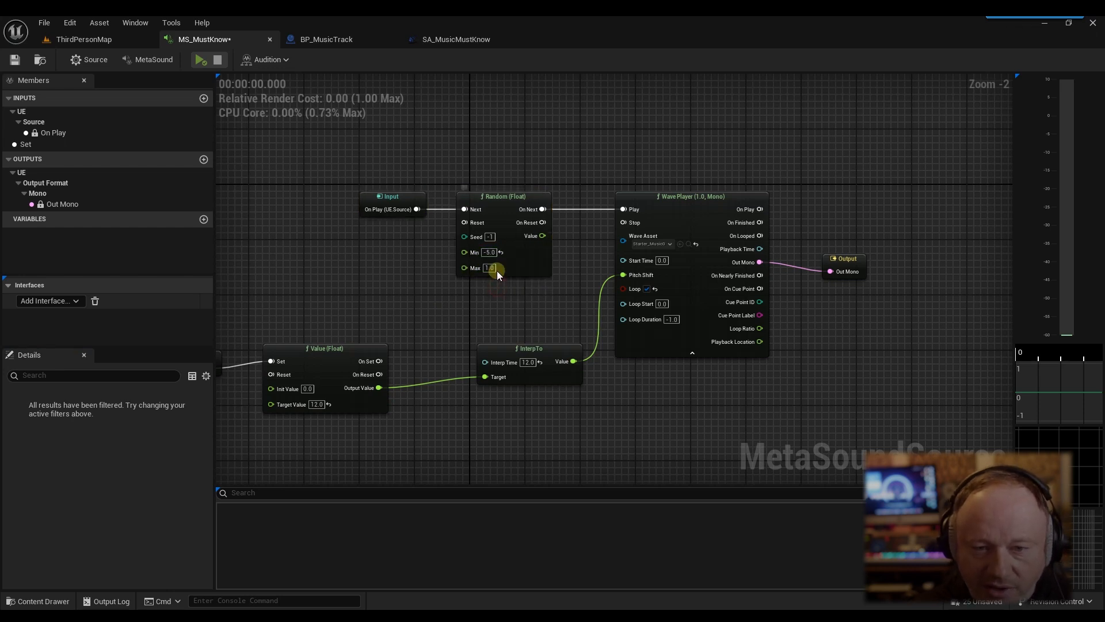
pyautogui.write('5')
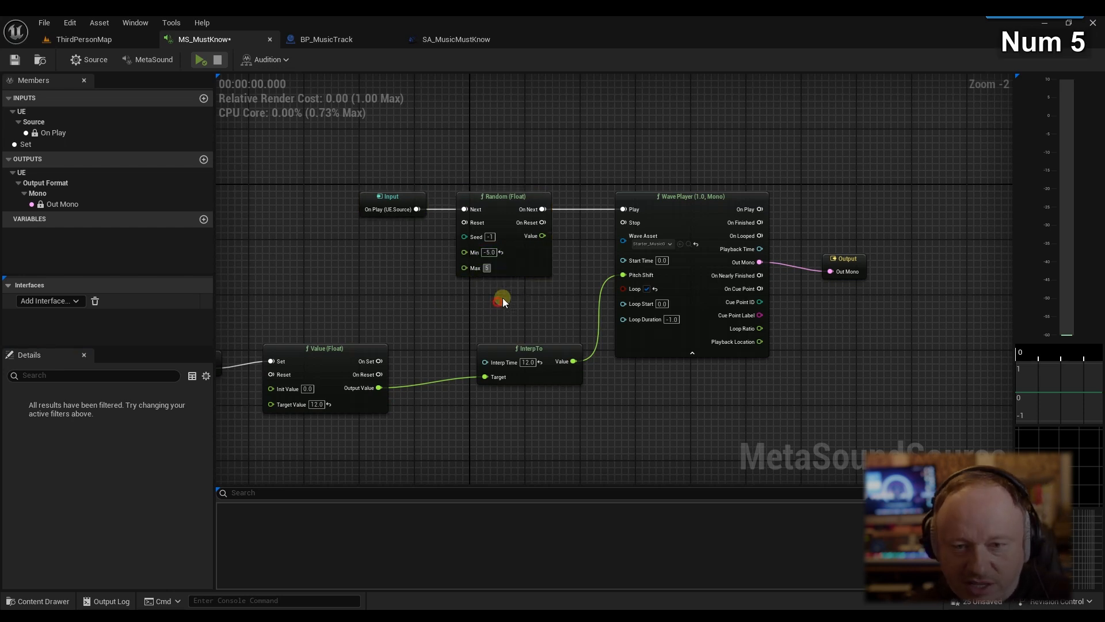
pyautogui.click(500, 299)
pyautogui.moveTo(542, 236); pyautogui.dragTo(622, 275)
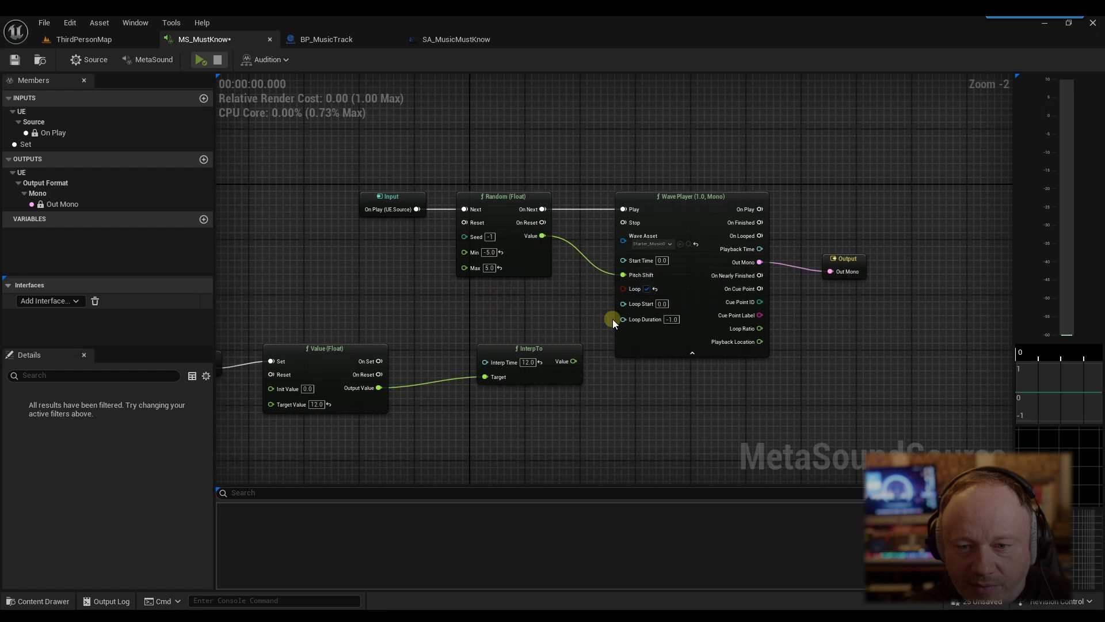
# Step: Delete the Value and InterpTo nodes along with the Set input, both from the graph and from the MetaSound's inputs
pyautogui.moveTo(547, 354); pyautogui.dragTo(491, 367)
pyautogui.moveTo(592, 344); pyautogui.dragTo(244, 394)
pyautogui.press('Delete')
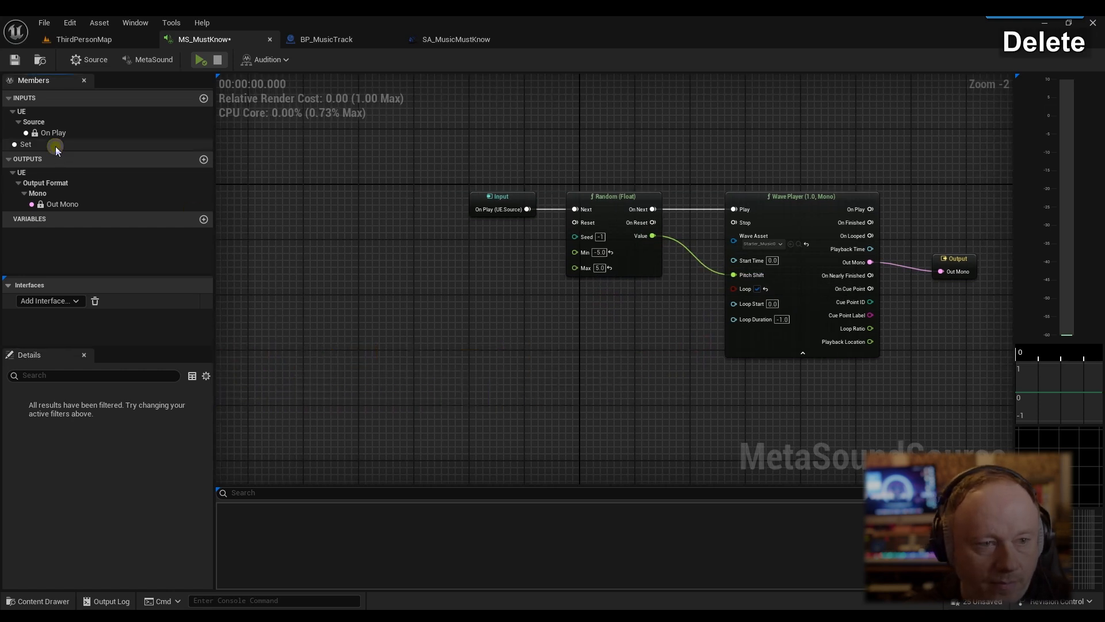
pyautogui.rightClick(55, 146)
pyautogui.click(86, 168)
# Step: Move the On Play input and Random (Float) nodes together farther away from the Wave Player
pyautogui.moveTo(596, 363); pyautogui.dragTo(464, 387, button='right')
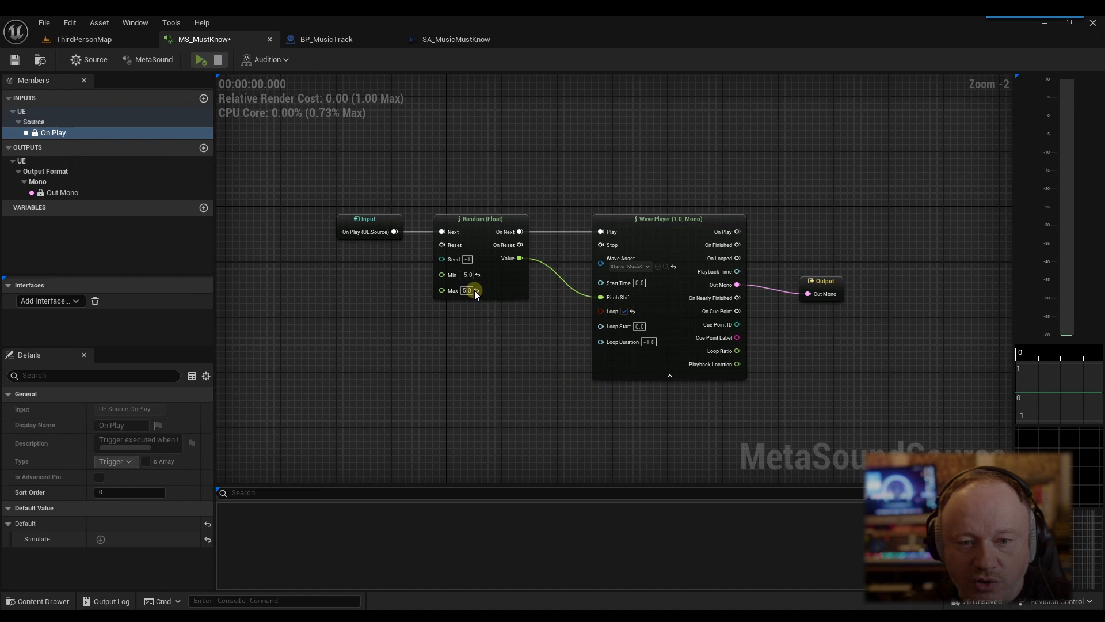
pyautogui.moveTo(383, 185); pyautogui.dragTo(488, 252)
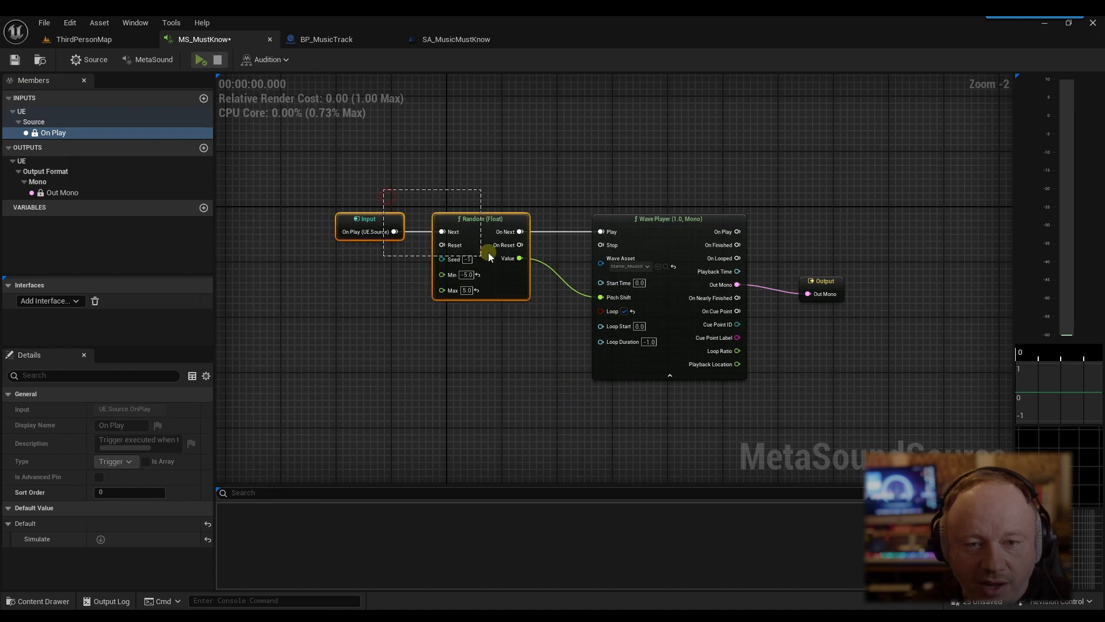
pyautogui.moveTo(444, 219); pyautogui.dragTo(382, 219)
pyautogui.click(516, 322)
# Step: Add a Print Log (Float) node fed by Random (Float)'s Value and place it above the two main nodes
pyautogui.moveTo(457, 258); pyautogui.dragTo(509, 302)
pyautogui.write('print')
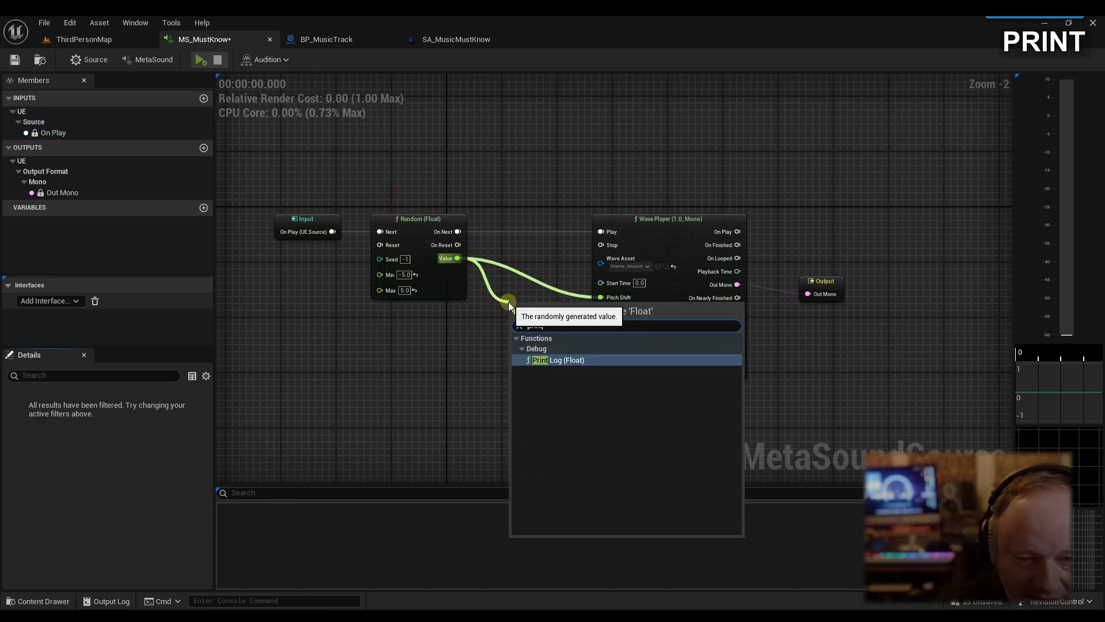
pyautogui.click(576, 353)
pyautogui.moveTo(533, 306); pyautogui.dragTo(519, 149)
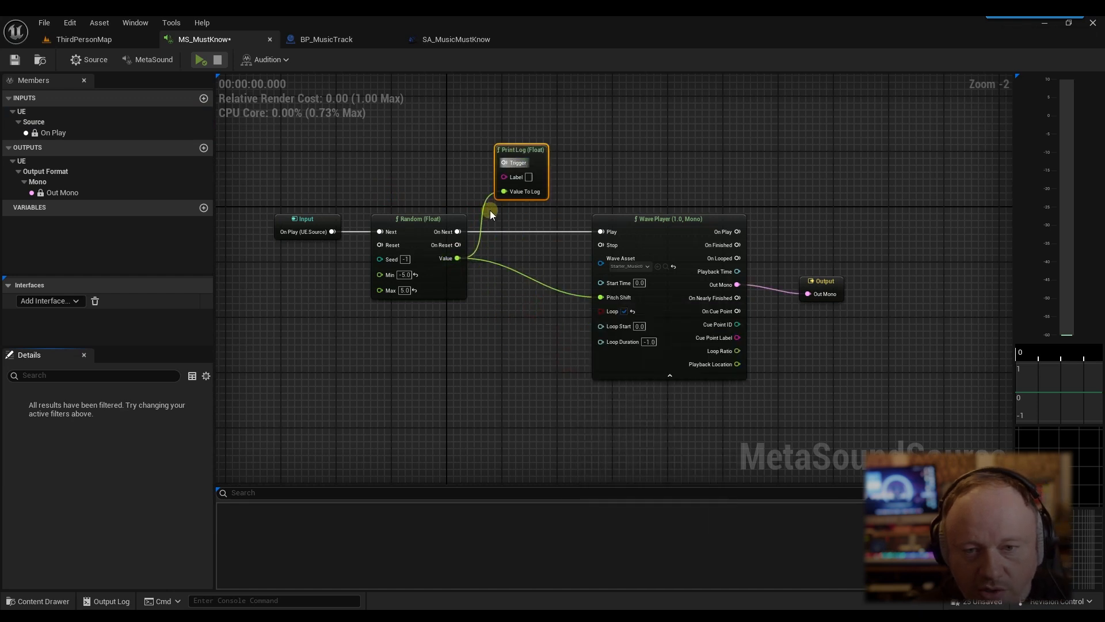
# Step: Connect Random (Float)'s On Next to the Print Log node's Trigger and set its Label to PITCH
pyautogui.moveTo(457, 232); pyautogui.dragTo(502, 162)
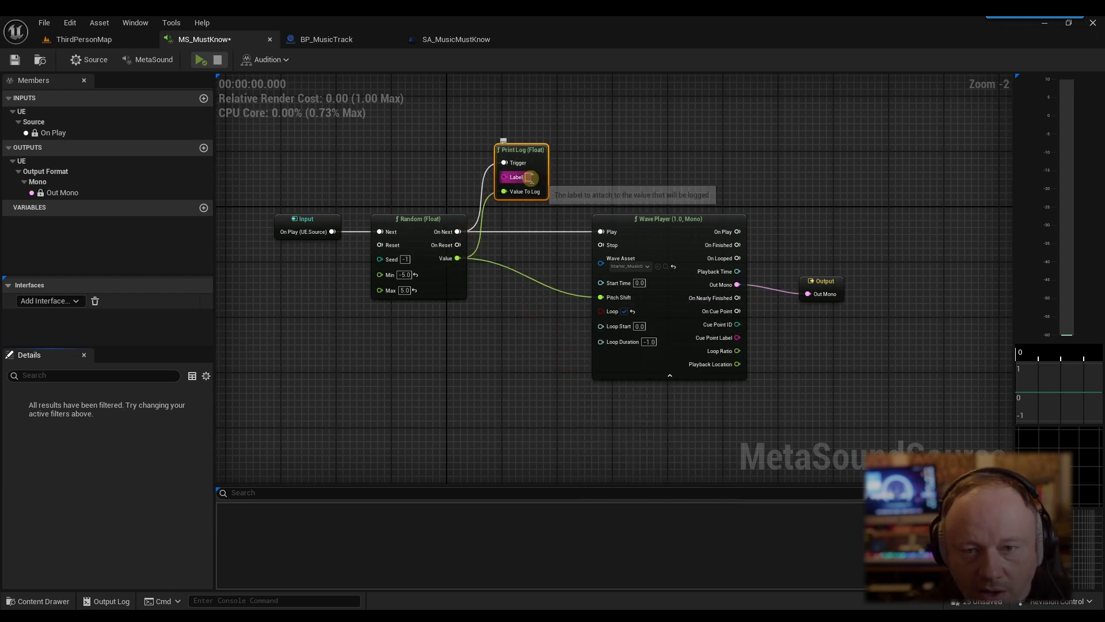
pyautogui.click(529, 177)
pyautogui.write('PITCH')
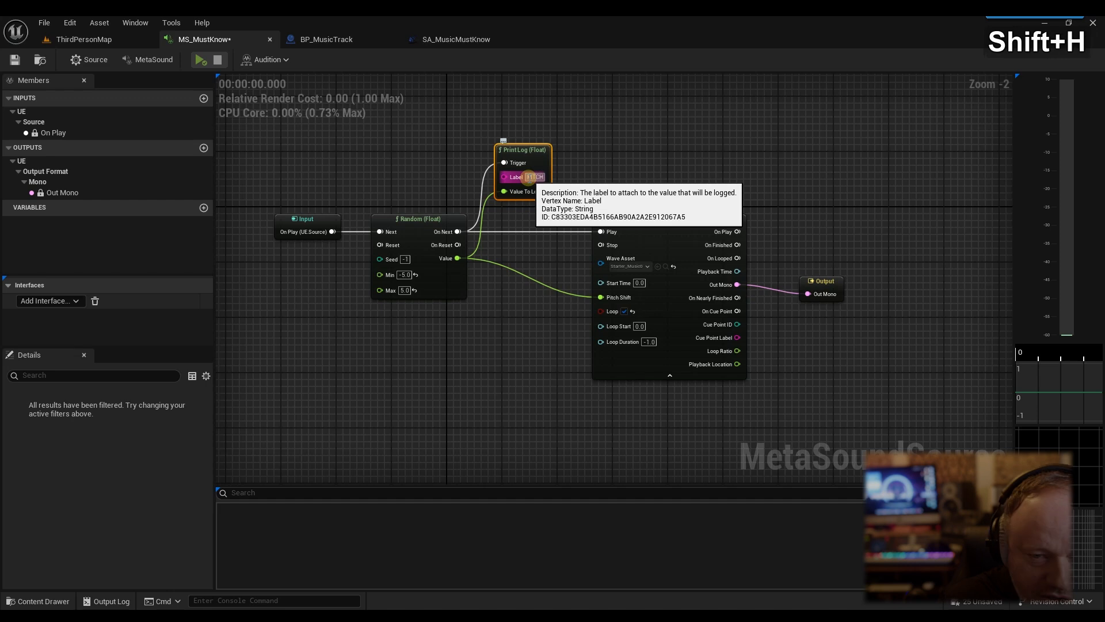
pyautogui.click(537, 337)
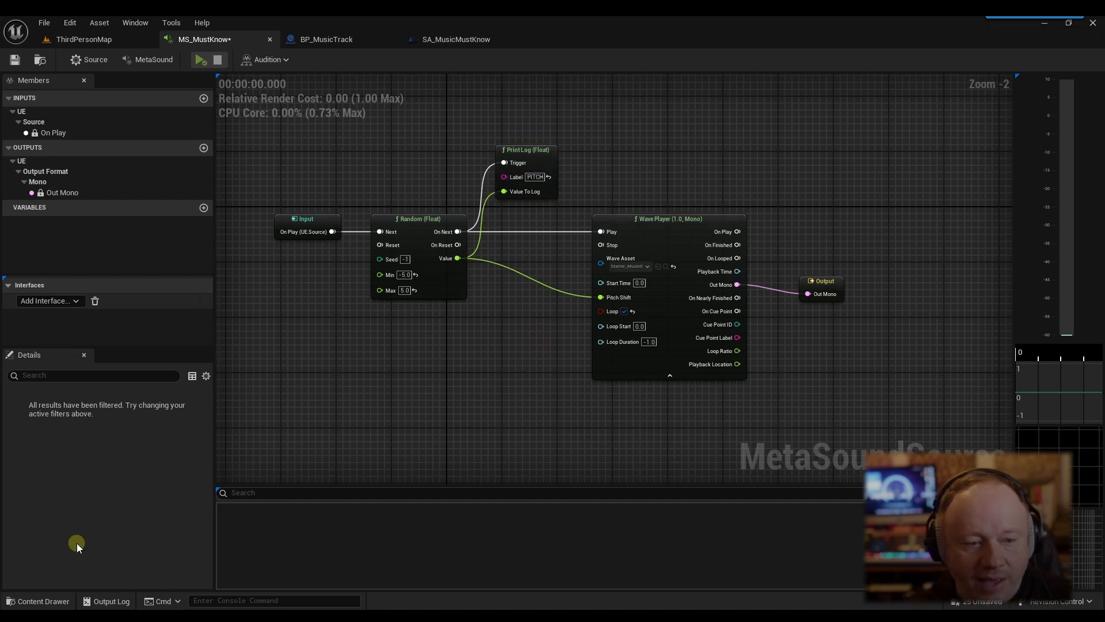
# Step: Play the MetaSound several times and check the PITCH entries in the Output Log after each playback
pyautogui.click(108, 595)
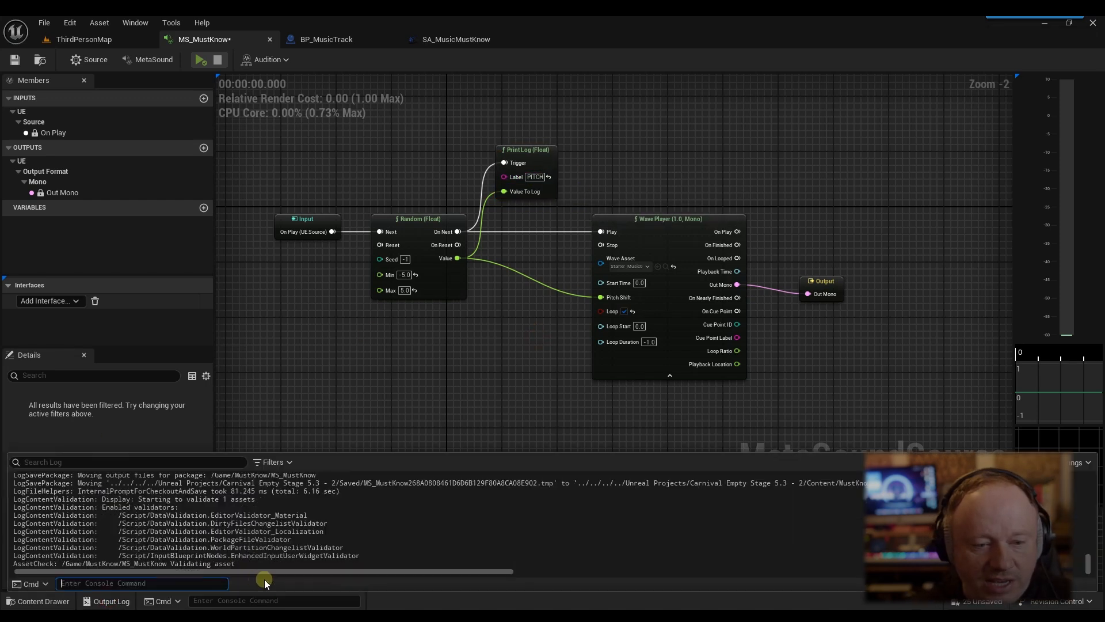
pyautogui.click(200, 59)
pyautogui.click(118, 602)
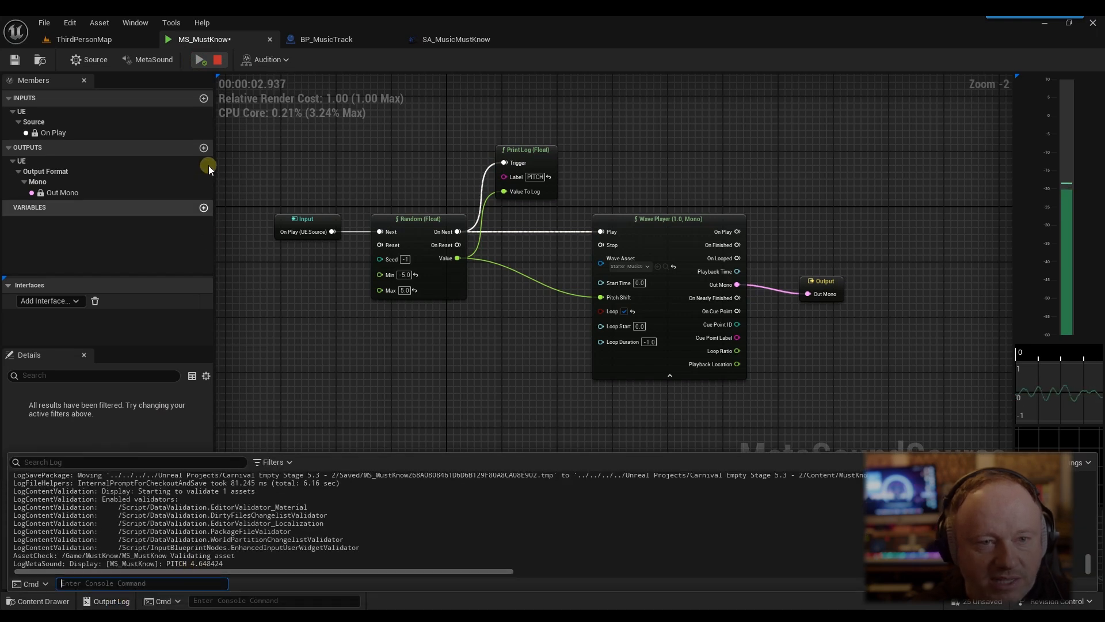
pyautogui.click(200, 60)
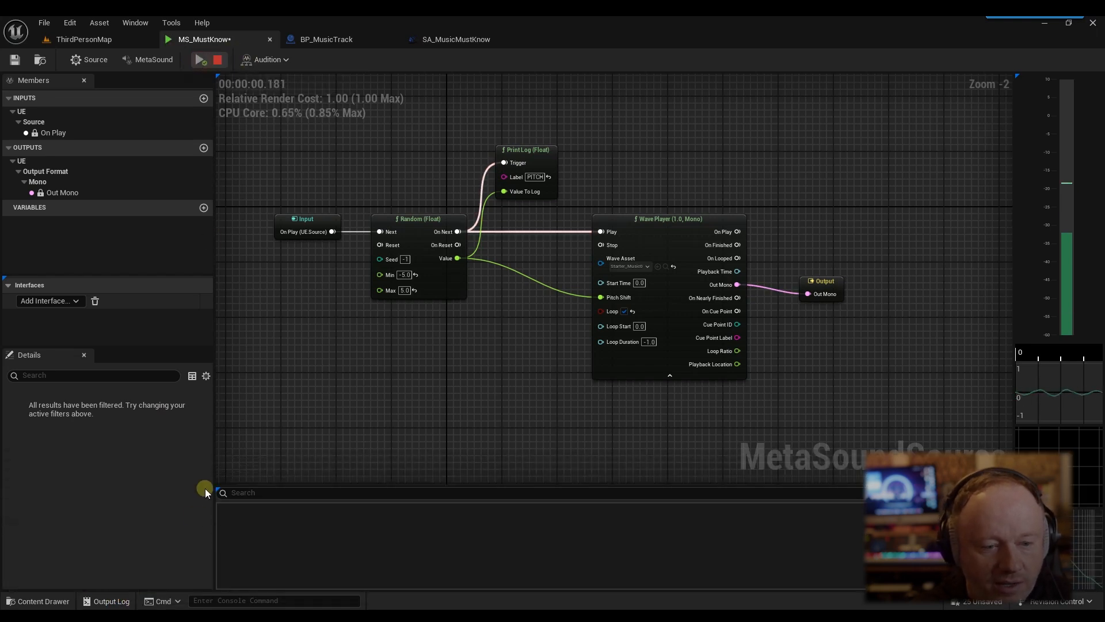
pyautogui.click(109, 601)
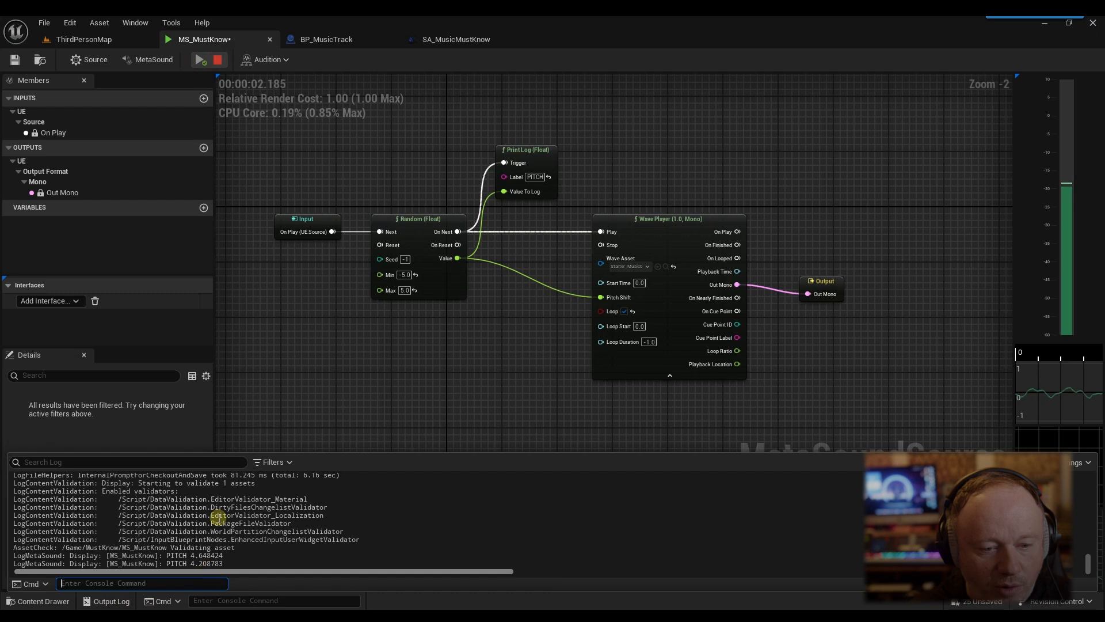
pyautogui.click(199, 60)
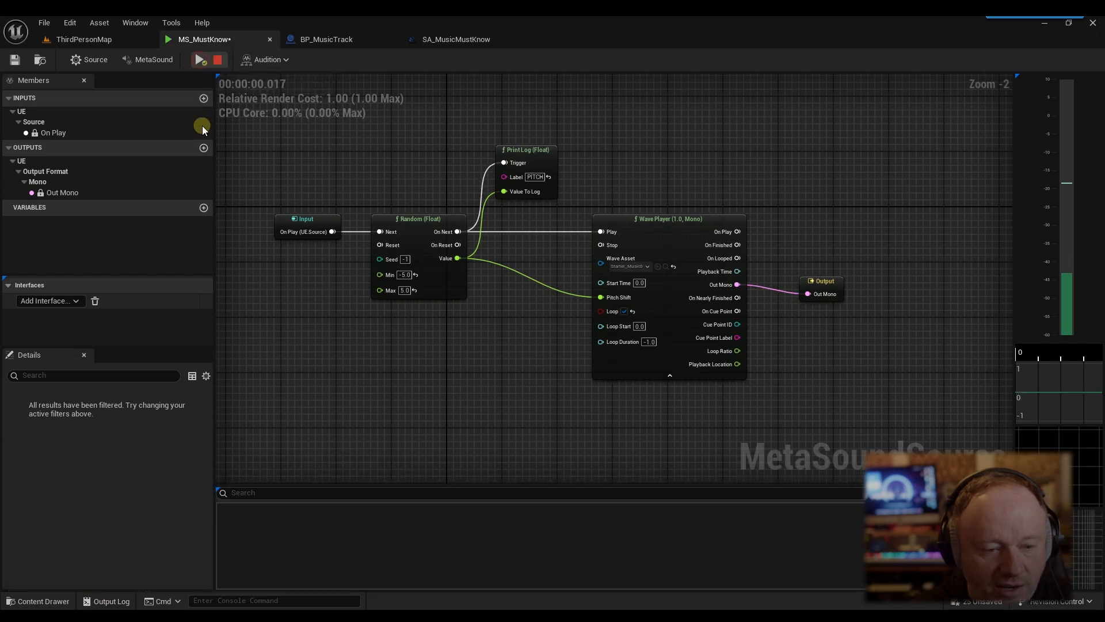
pyautogui.click(109, 601)
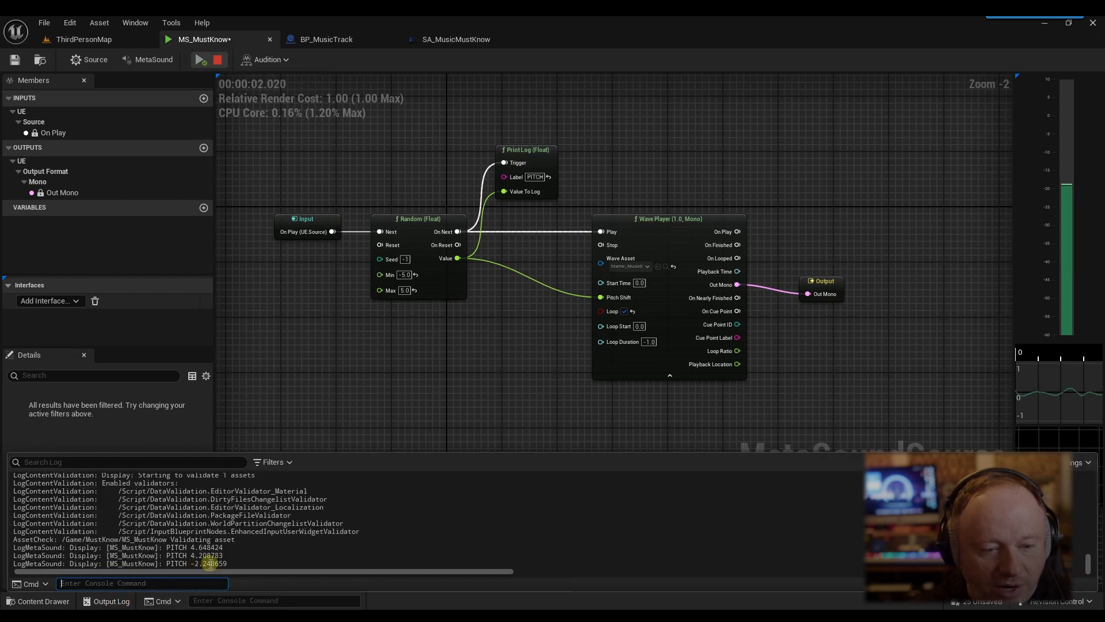
pyautogui.click(214, 59)
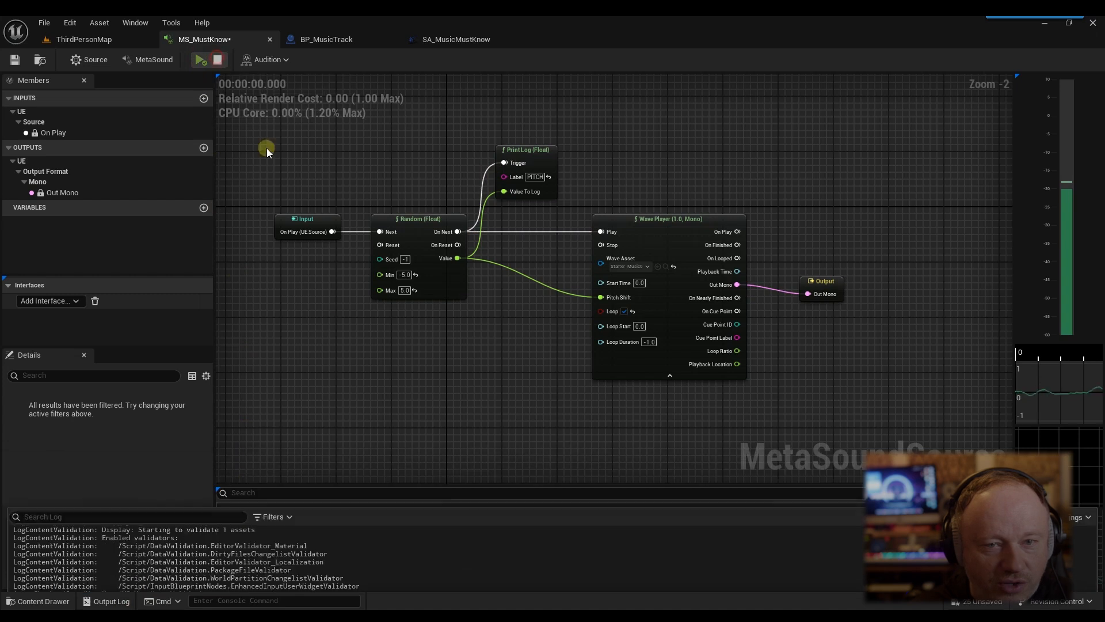
pyautogui.click(200, 60)
pyautogui.click(111, 601)
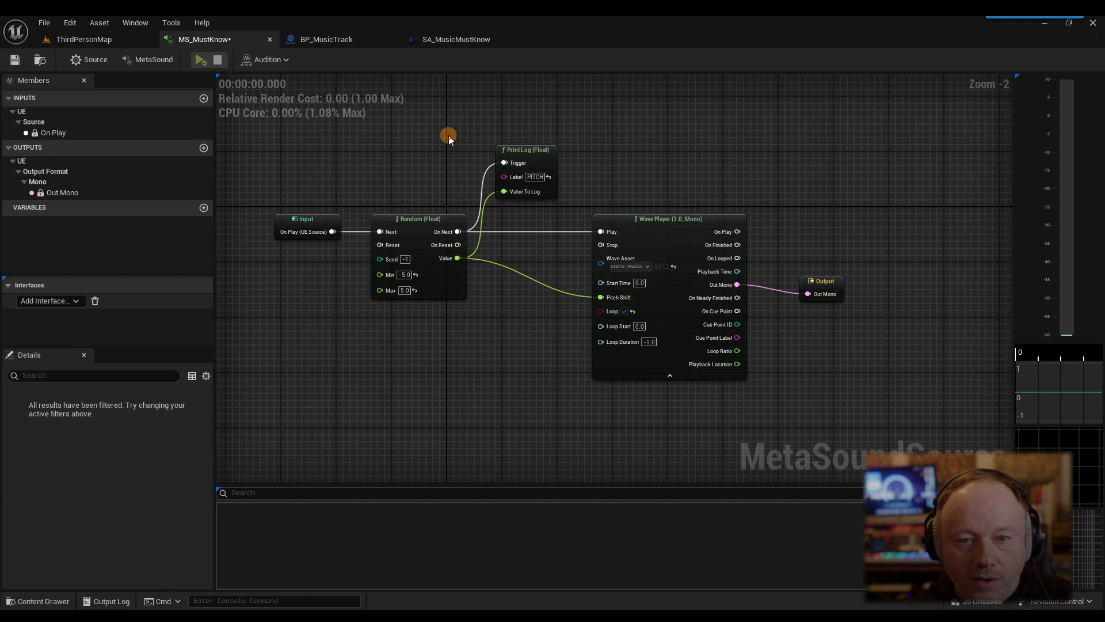
# Step: Delete the Print Log node and add a Random (Int) node directly below Random (Float)
pyautogui.click(533, 168)
pyautogui.press('Delete')
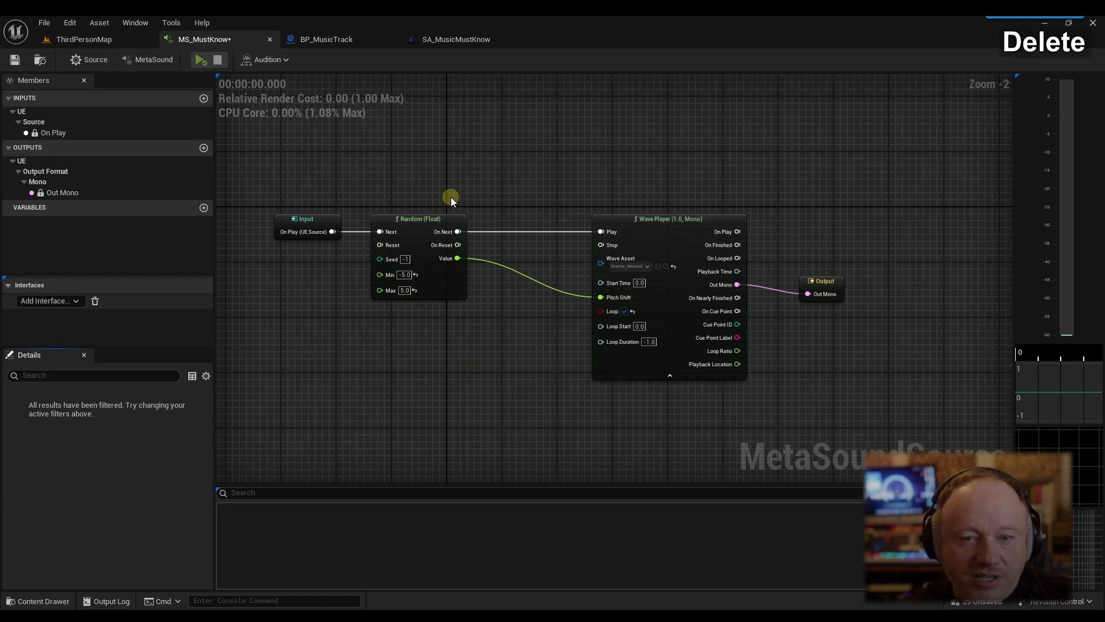
pyautogui.rightClick(381, 334)
pyautogui.write('r')
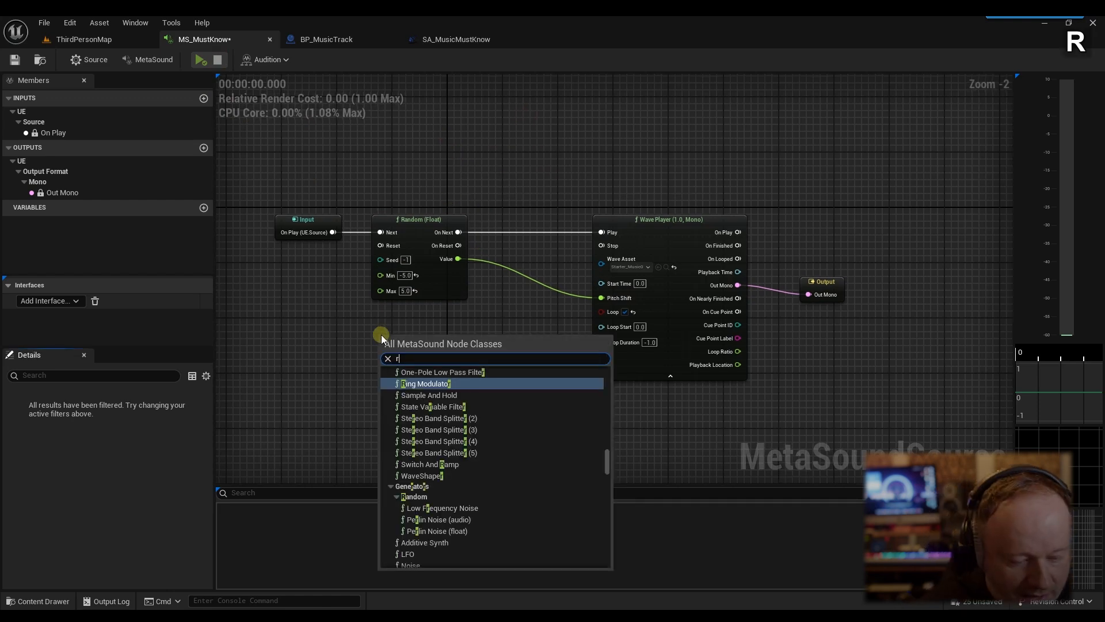
pyautogui.write('andom')
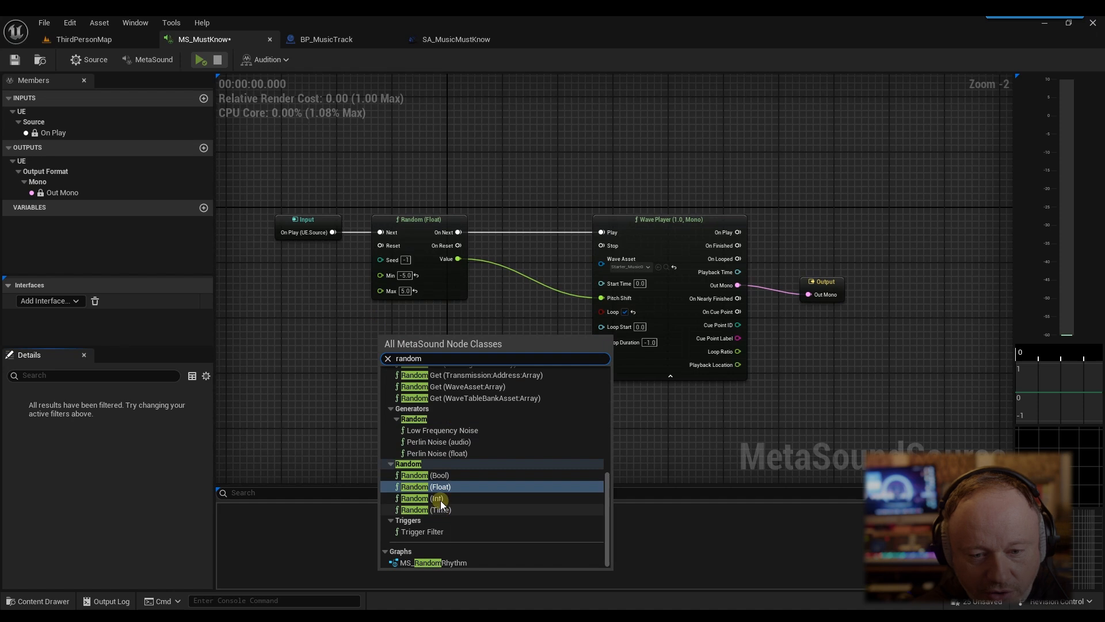
pyautogui.click(438, 498)
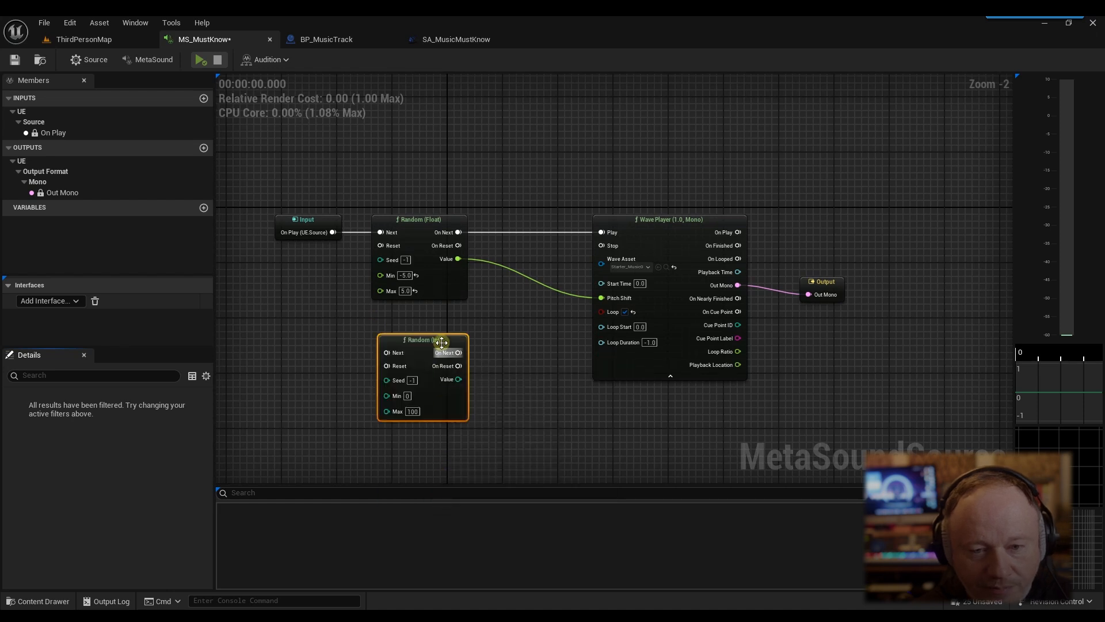
pyautogui.moveTo(439, 346)
pyautogui.mouseDown()
pyautogui.moveTo(414, 334)
pyautogui.moveTo(443, 327)
pyautogui.moveTo(433, 327)
pyautogui.mouseUp()
pyautogui.click(517, 396)
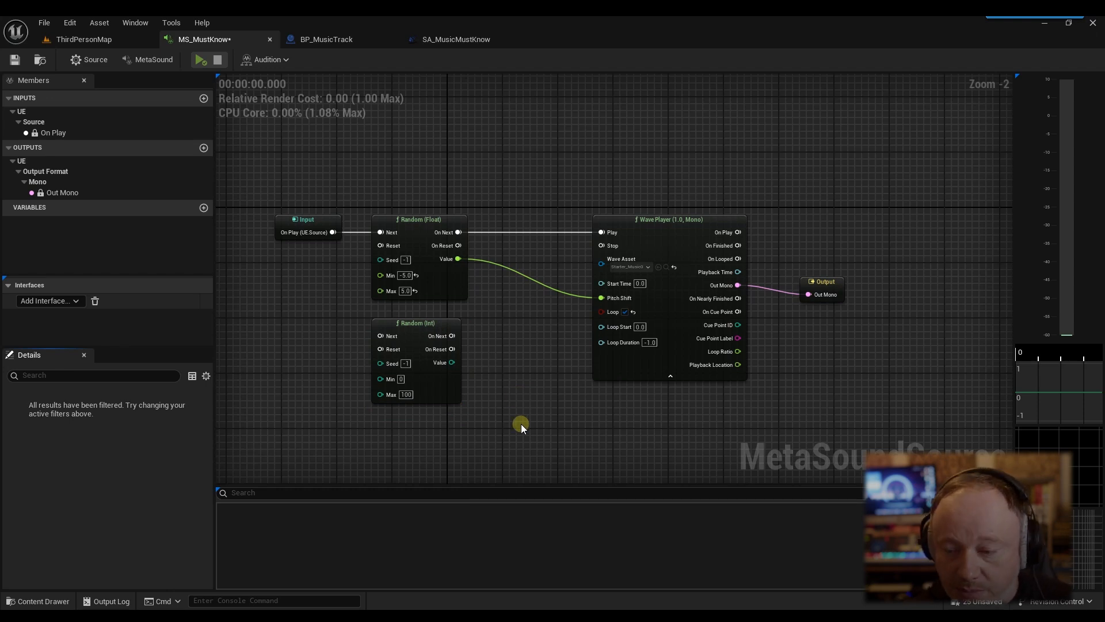
# Step: Delete both Random nodes and connect On Play directly to the Wave Player's Play, spacing the Wave Player well apart from the Output
pyautogui.moveTo(517, 416); pyautogui.dragTo(403, 247)
pyautogui.press('Delete')
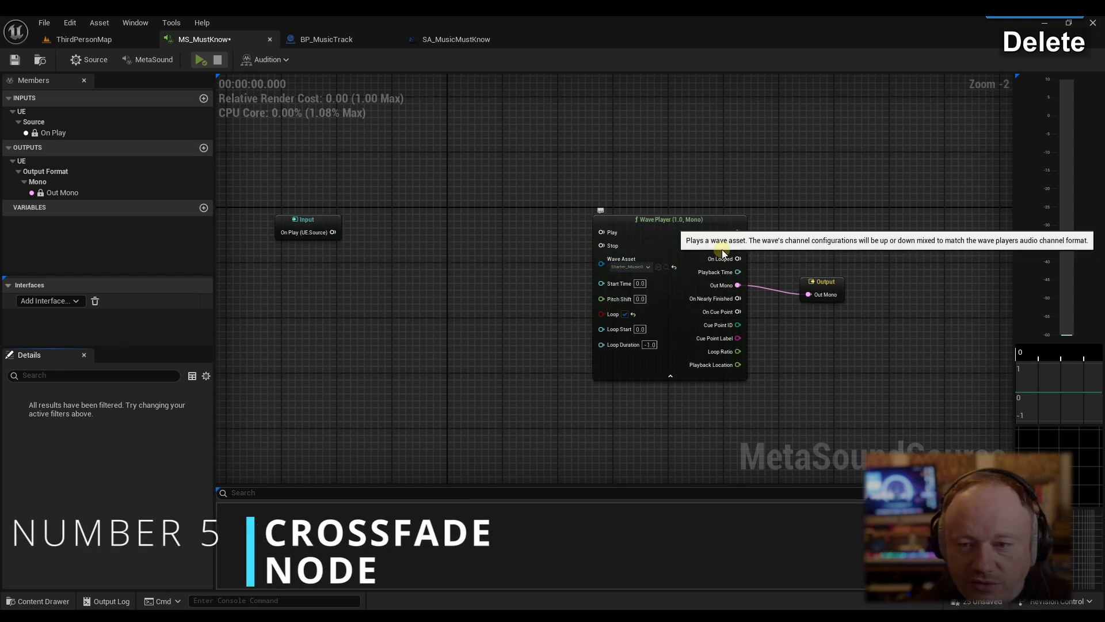
pyautogui.moveTo(830, 286); pyautogui.dragTo(826, 272)
pyautogui.moveTo(646, 168); pyautogui.dragTo(811, 311)
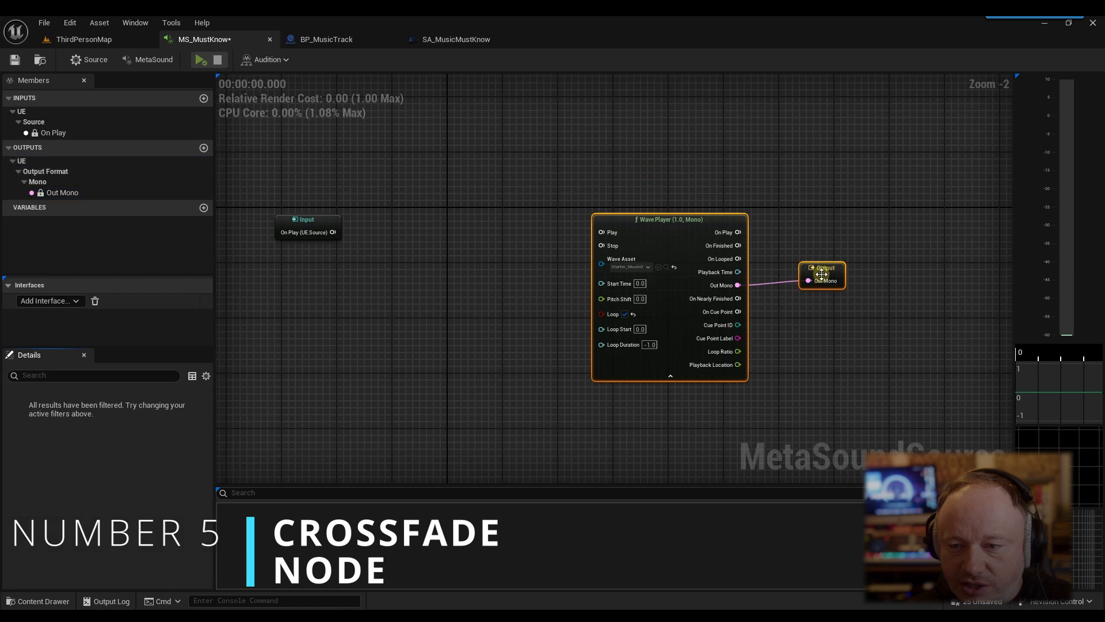
pyautogui.moveTo(825, 269); pyautogui.dragTo(677, 284)
pyautogui.click(681, 207)
pyautogui.moveTo(332, 232); pyautogui.dragTo(485, 246)
pyautogui.moveTo(714, 283); pyautogui.dragTo(852, 284)
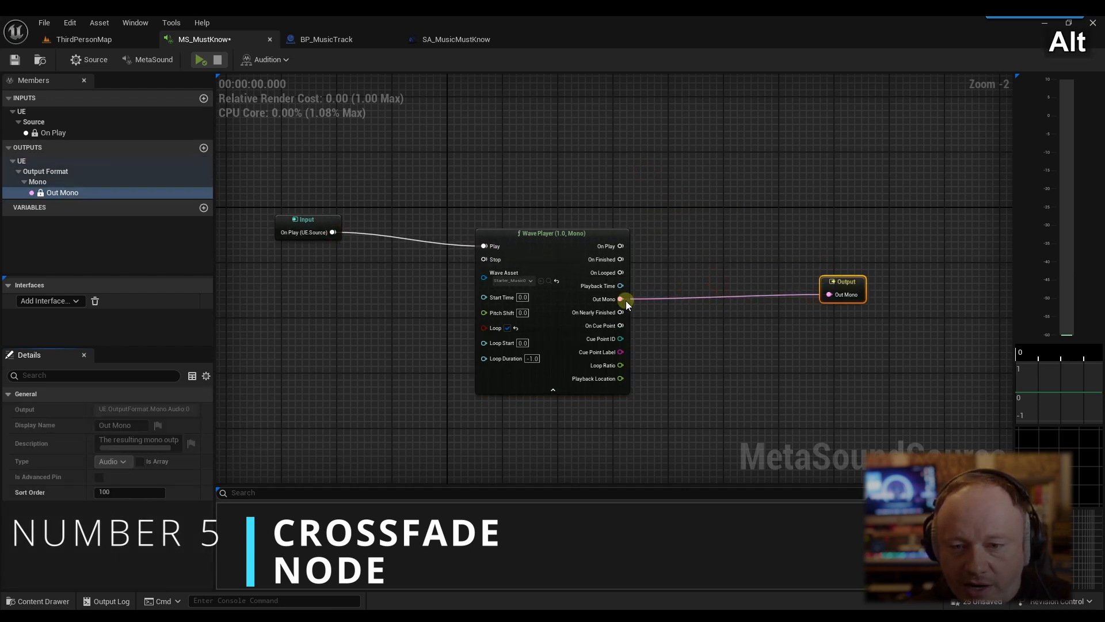
# Step: Disconnect the Wave Player from the Output and add a Crossfade (Audio, 2) node between them
pyautogui.rightClick(674, 324)
pyautogui.write('crossfa')
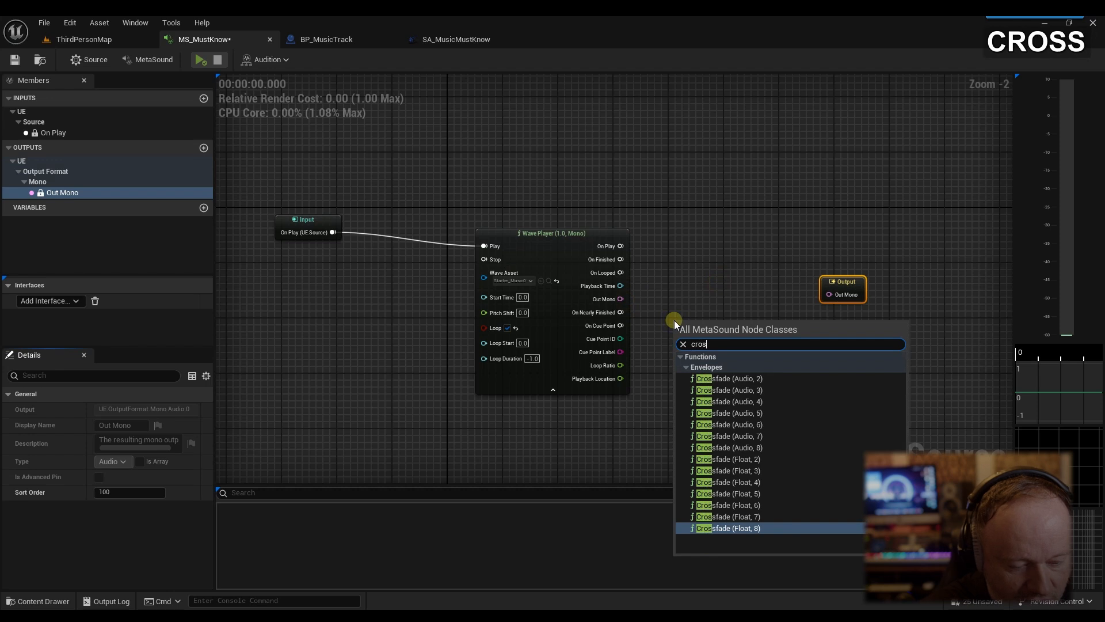
pyautogui.write('de')
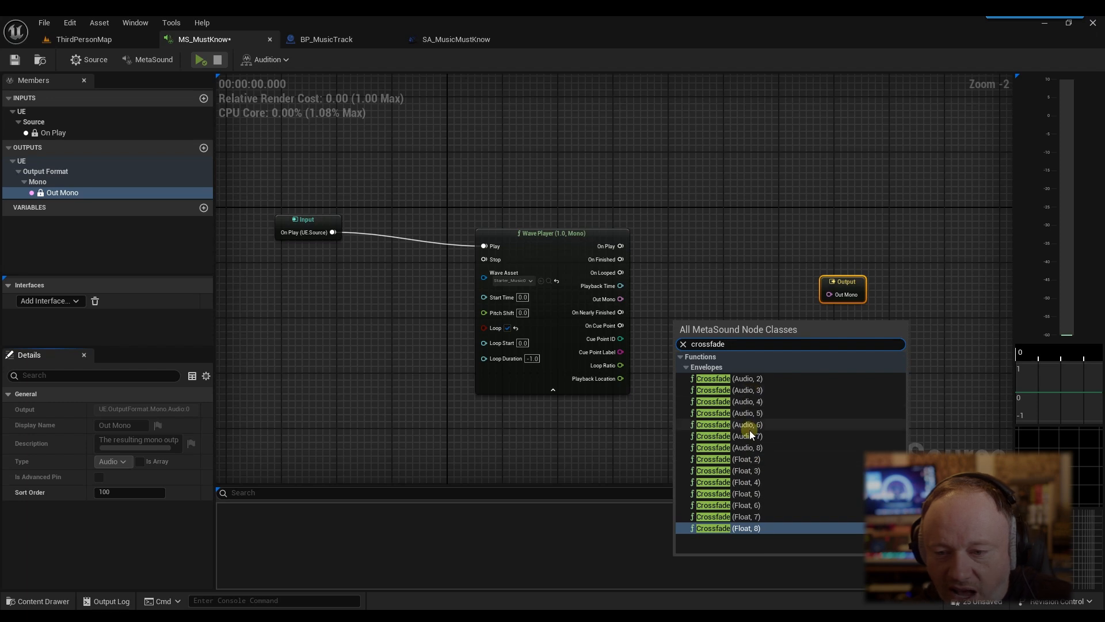
pyautogui.click(738, 377)
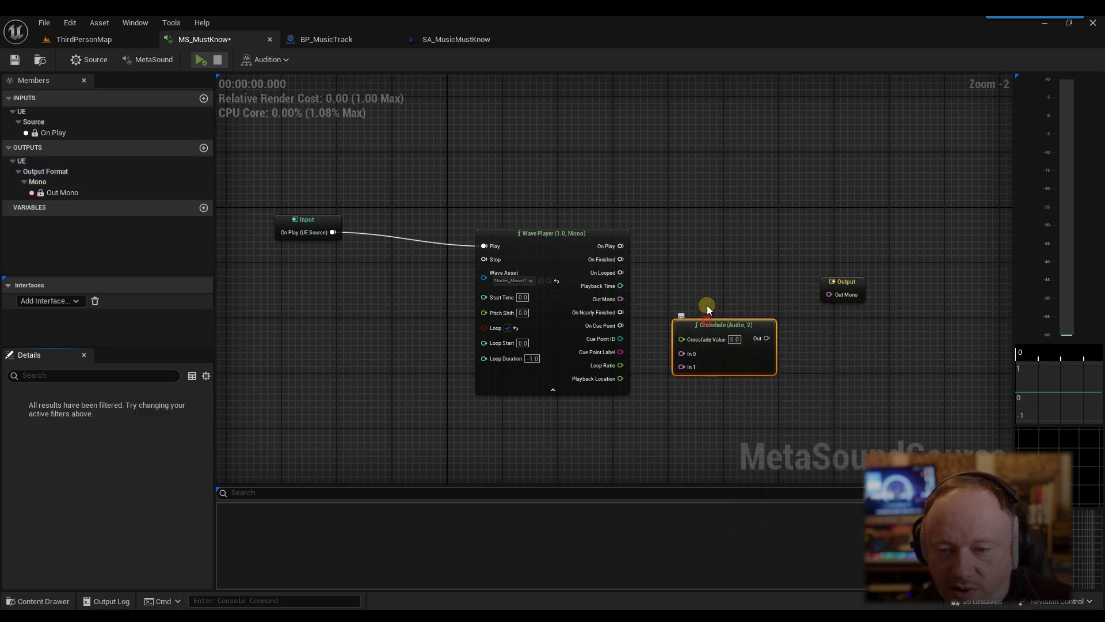
pyautogui.moveTo(706, 312); pyautogui.dragTo(703, 207)
# Step: Duplicate the Wave Player, place the copy below the original, and connect On Play to the copy's Play
pyautogui.moveTo(541, 232); pyautogui.dragTo(513, 185)
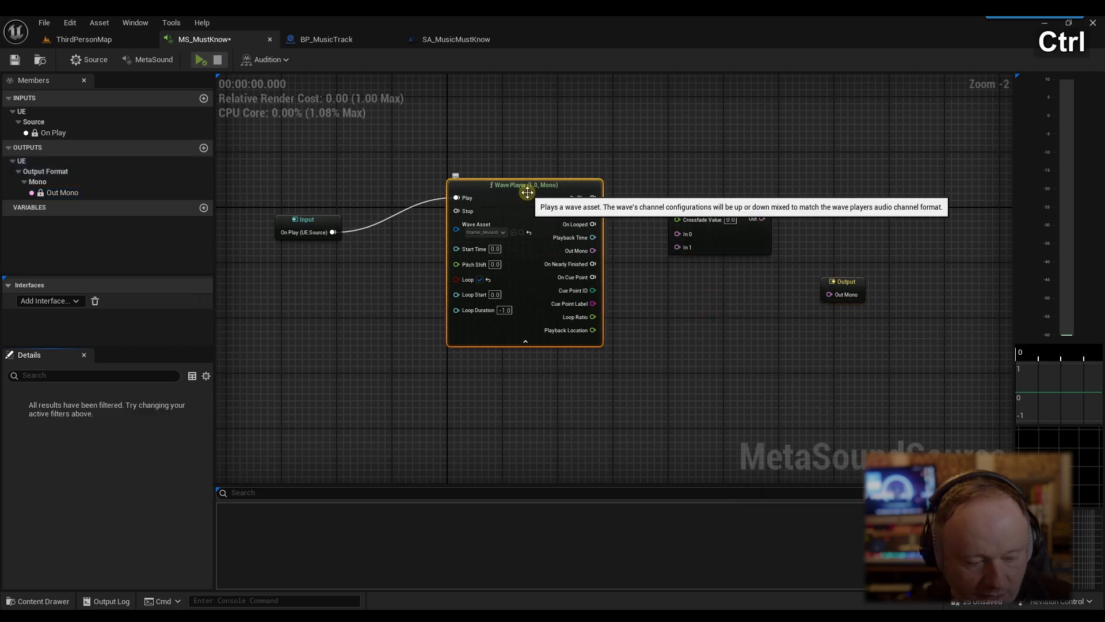
pyautogui.hotkey('ctrl', 'v')
pyautogui.moveTo(658, 251); pyautogui.dragTo(522, 385)
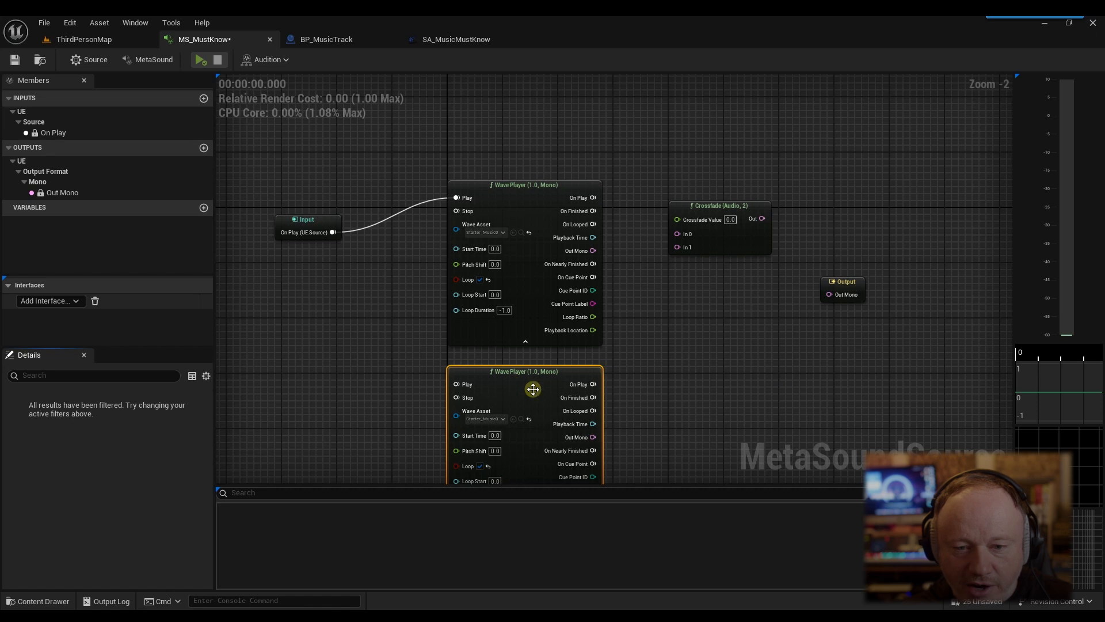
pyautogui.moveTo(644, 373); pyautogui.dragTo(663, 294, button='right')
pyautogui.moveTo(354, 153); pyautogui.dragTo(491, 305)
# Step: Collapse both Wave Players' advanced pins and connect their Out Mono outputs to the Crossfade's In 0 and In 1
pyautogui.moveTo(726, 128); pyautogui.dragTo(726, 239)
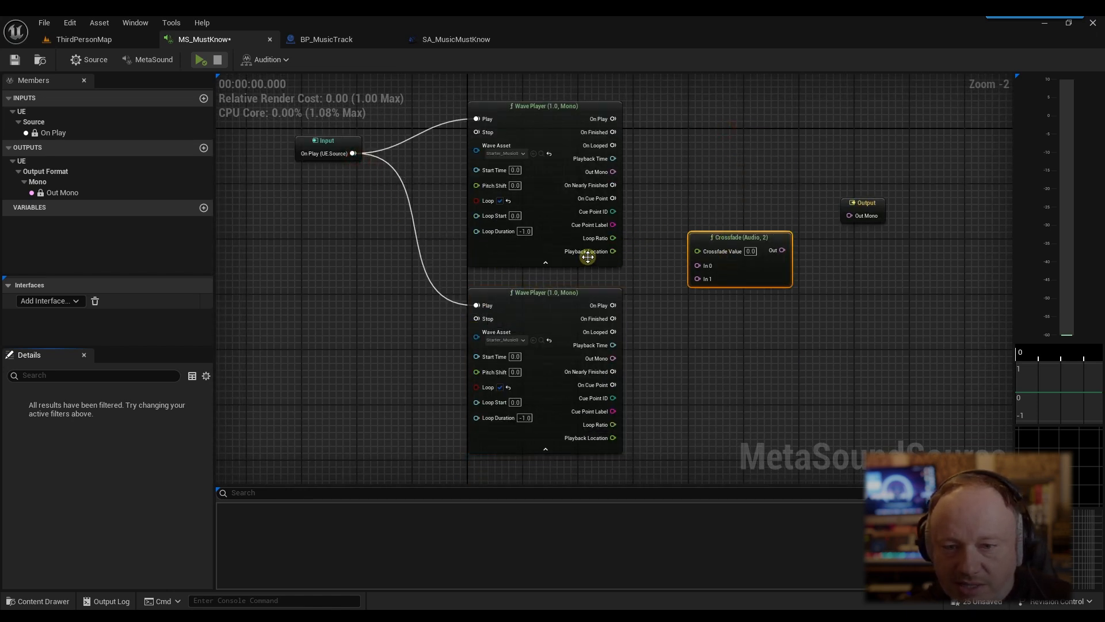
pyautogui.click(546, 262)
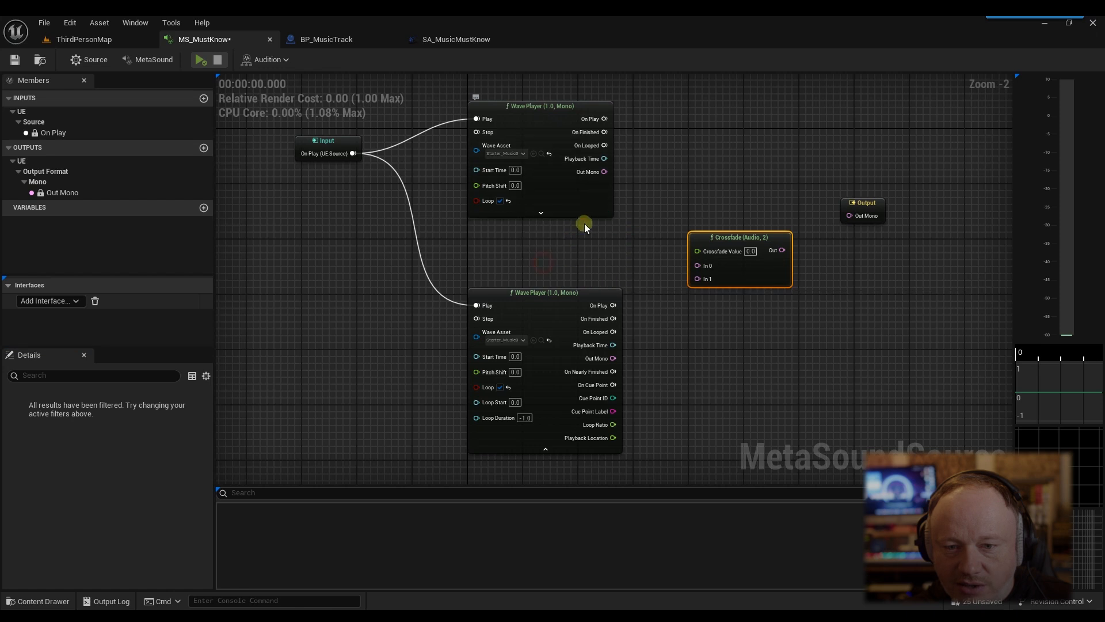
pyautogui.moveTo(604, 172); pyautogui.dragTo(696, 266)
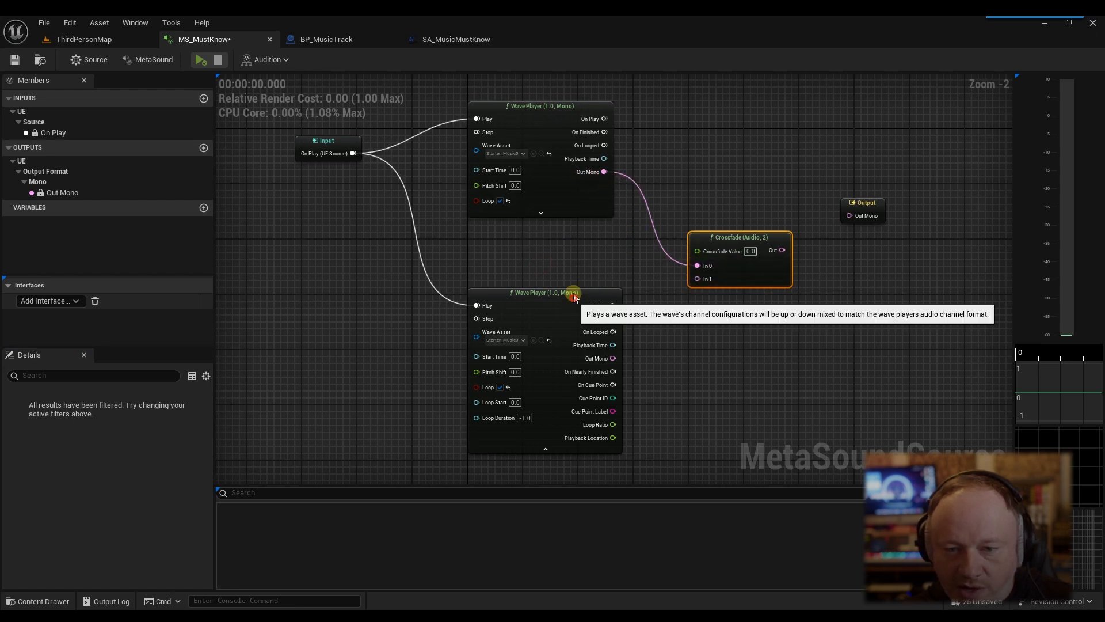
pyautogui.moveTo(573, 293); pyautogui.dragTo(572, 252)
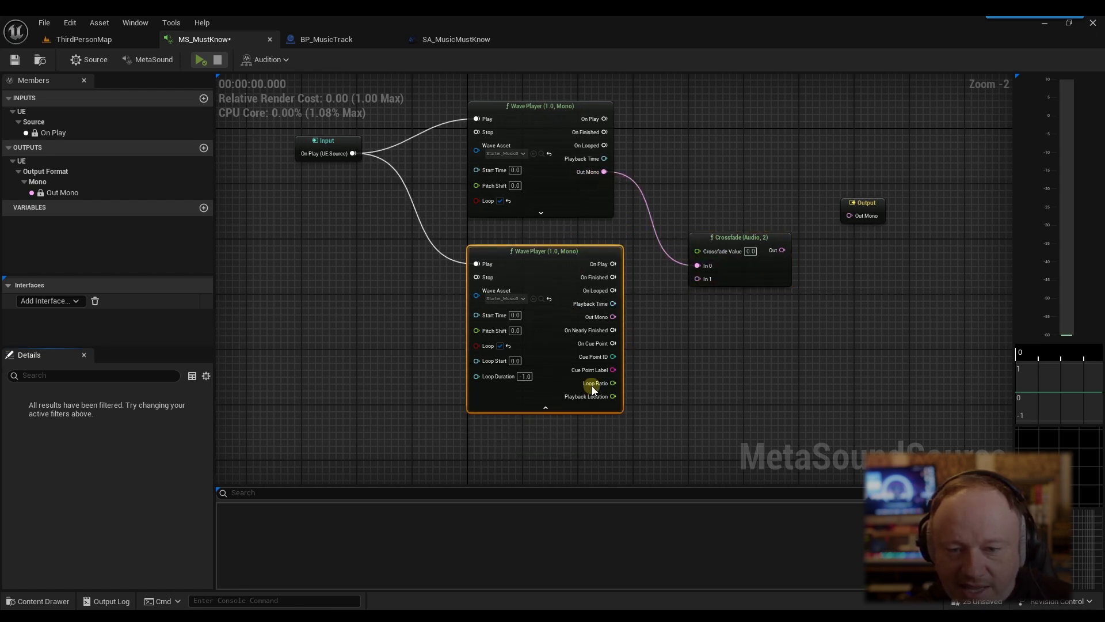
pyautogui.click(546, 408)
pyautogui.moveTo(604, 317); pyautogui.dragTo(697, 279)
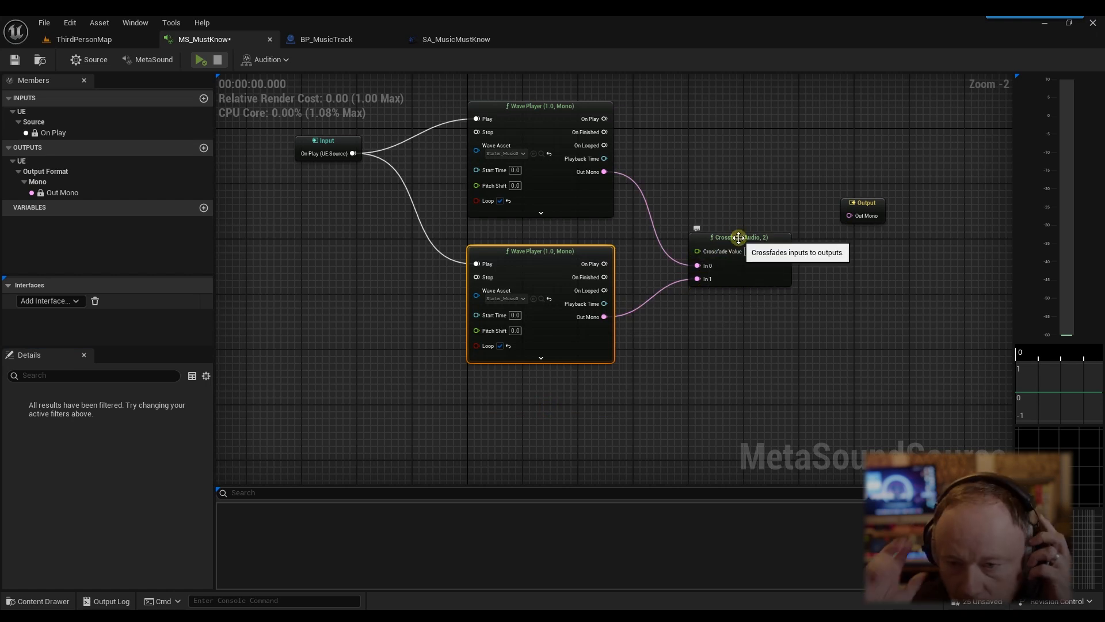
# Step: Connect the Crossfade's Out to Out Mono and promote its Crossfade Value to a graph input placed above the node
pyautogui.moveTo(735, 236); pyautogui.dragTo(847, 227)
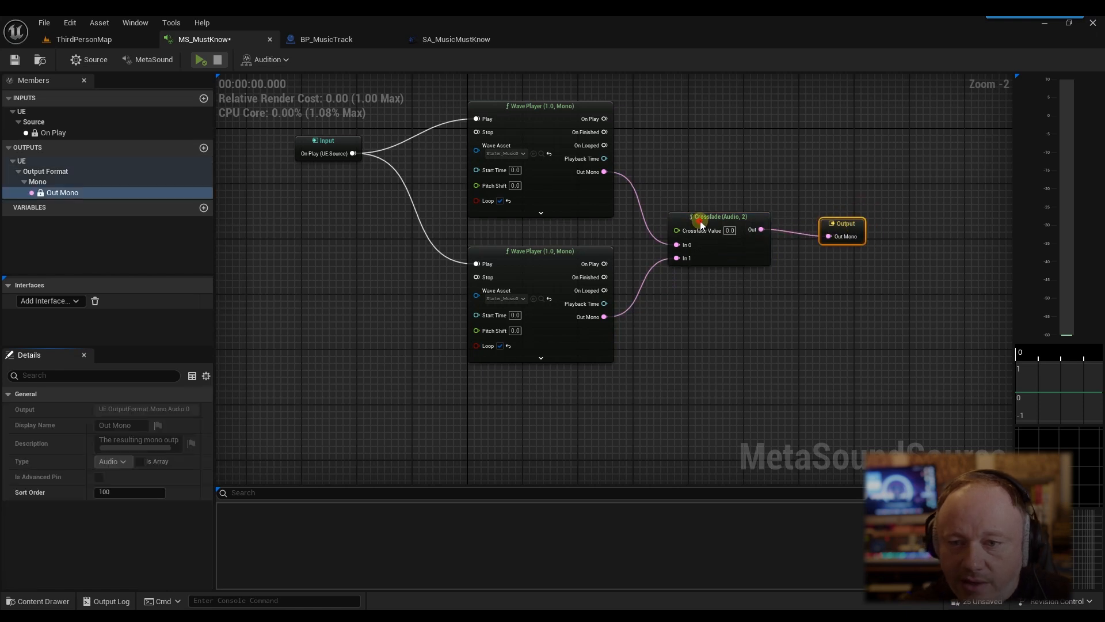
pyautogui.moveTo(701, 222); pyautogui.dragTo(675, 167)
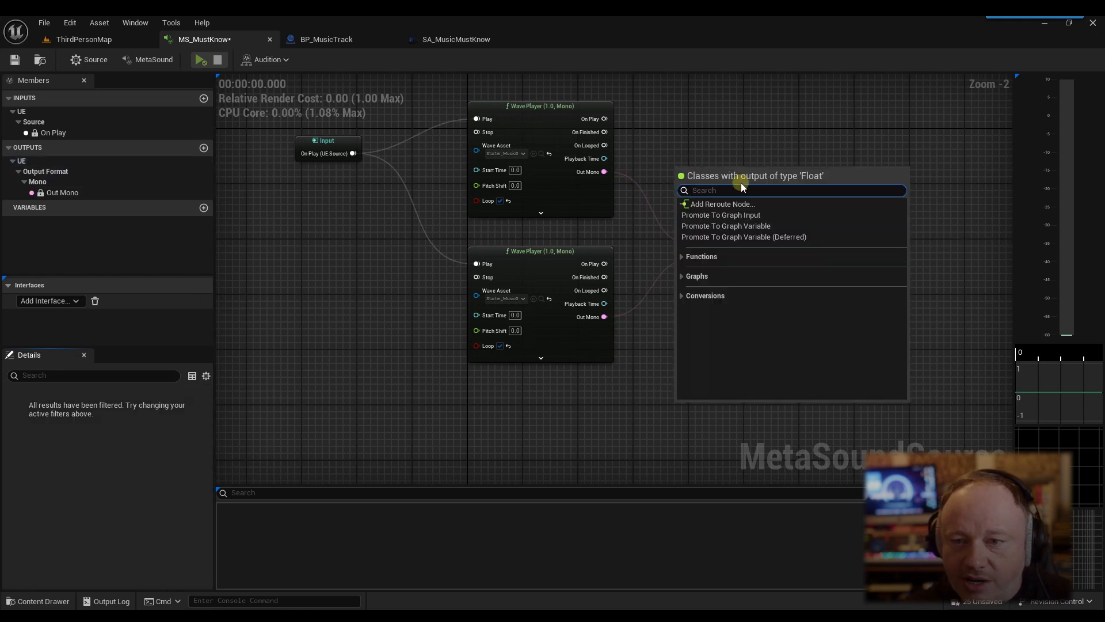
pyautogui.click(742, 215)
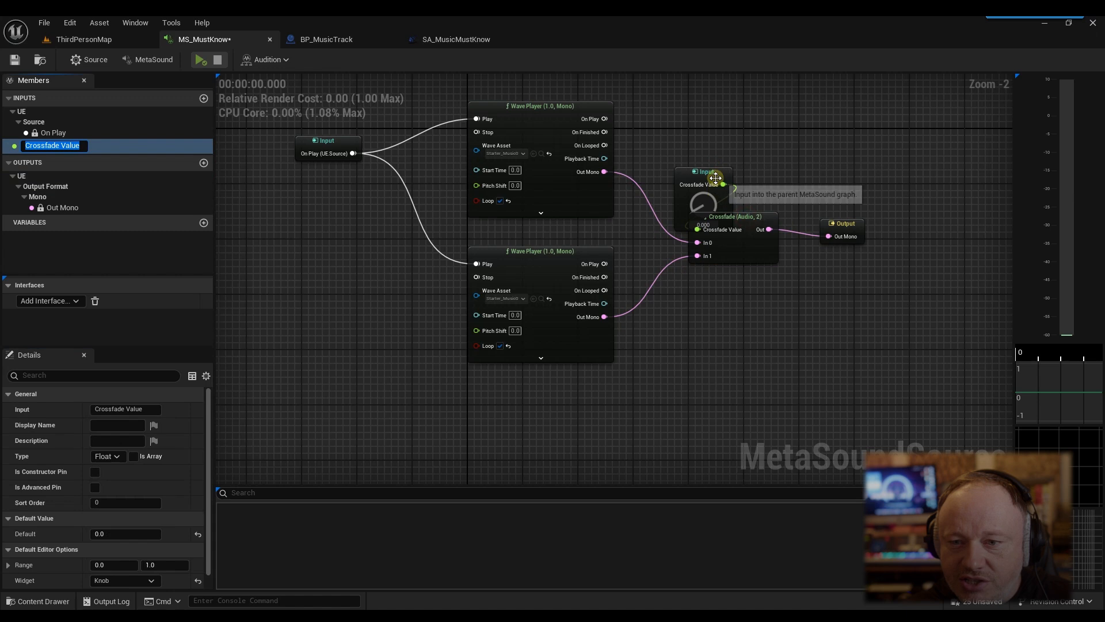
pyautogui.moveTo(716, 178); pyautogui.dragTo(702, 129)
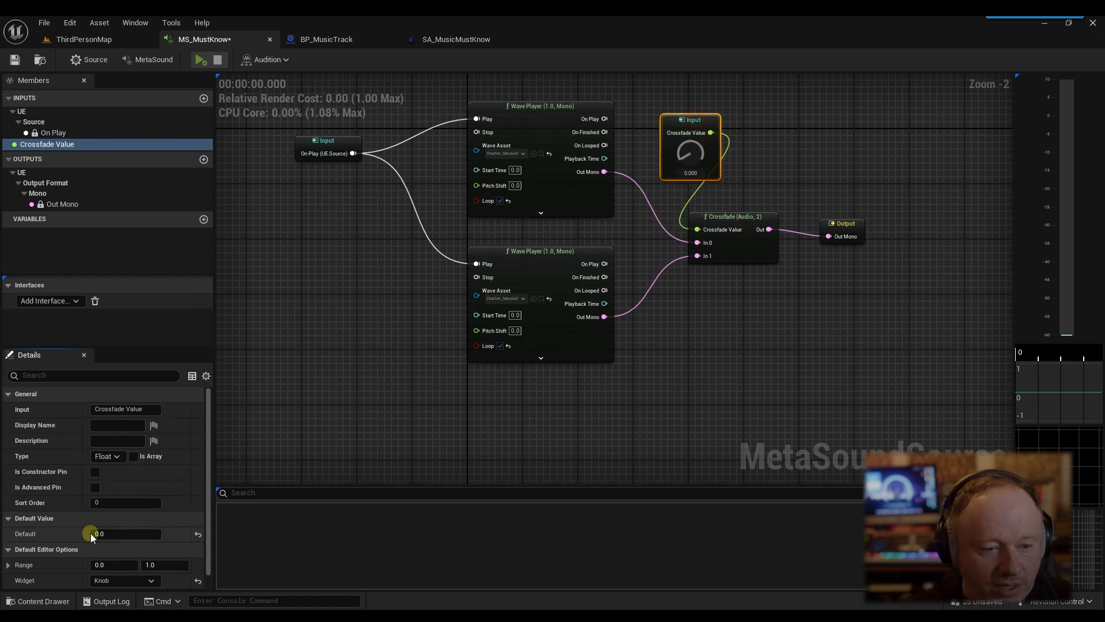
# Step: Change the Crossfade Value input's widget from a knob to a Slider
pyautogui.scroll(-1, 91, 533)
pyautogui.click(116, 565)
pyautogui.click(112, 585)
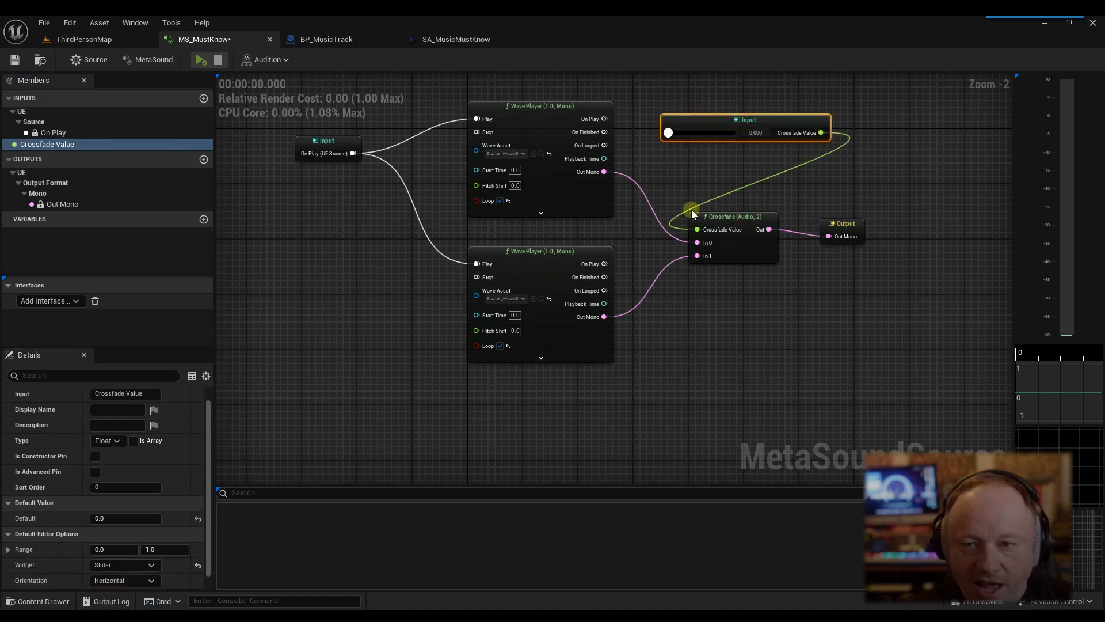
# Step: Rearrange the graph so the Crossfade Value slider sits between the Wave Players, with On Play centred before them and Crossfade and Output farther along
pyautogui.moveTo(788, 118); pyautogui.dragTo(788, 325)
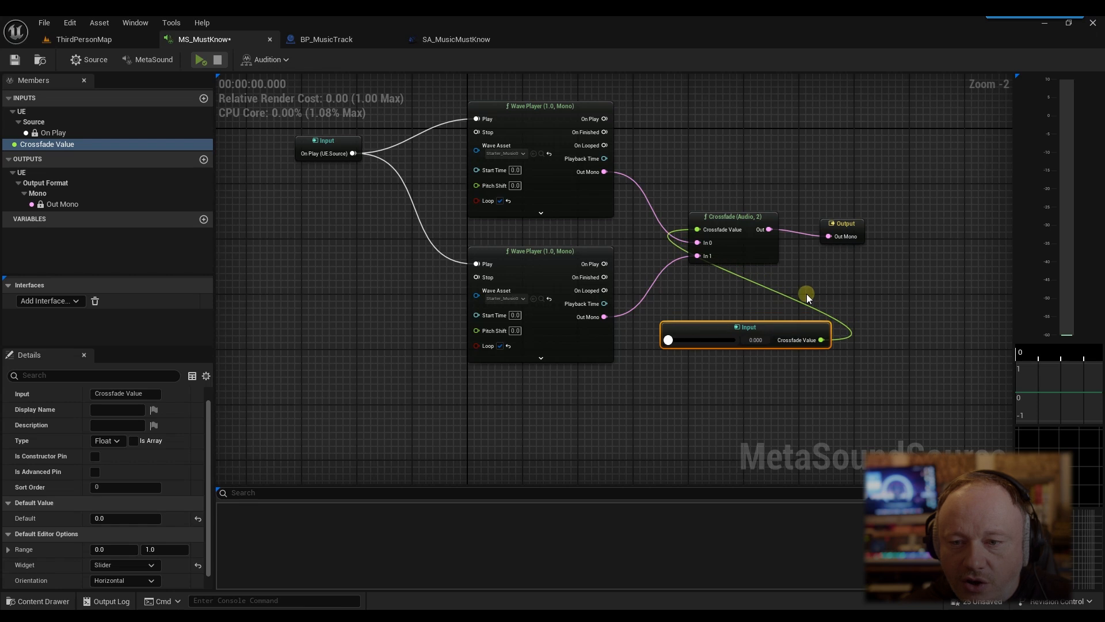
pyautogui.moveTo(744, 186); pyautogui.dragTo(845, 238)
pyautogui.moveTo(767, 217); pyautogui.dragTo(829, 216)
pyautogui.click(797, 159)
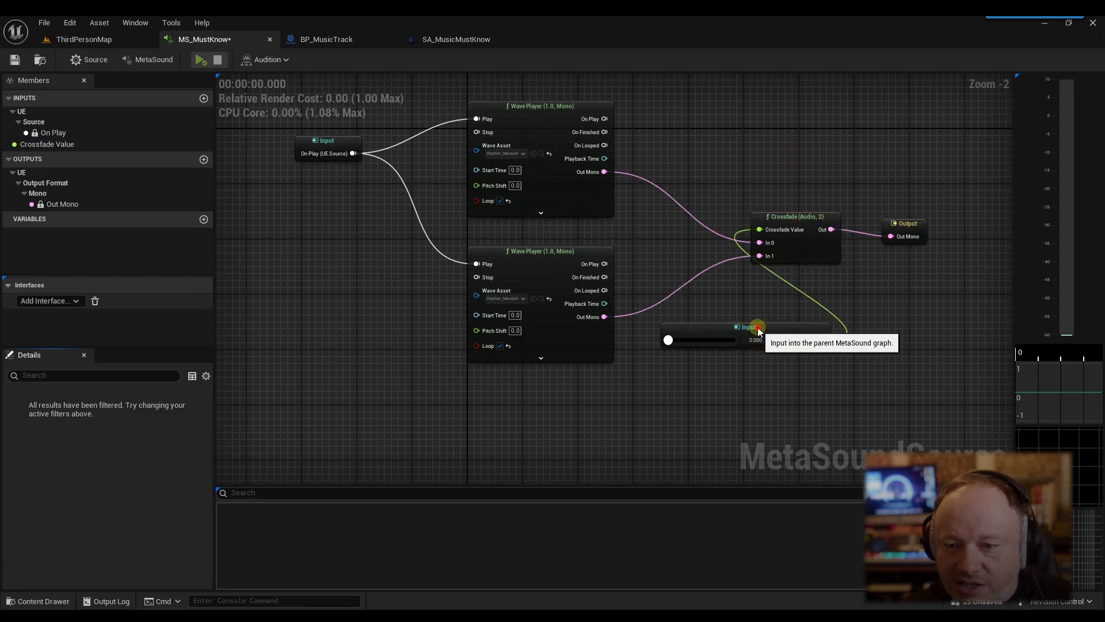
pyautogui.moveTo(759, 331); pyautogui.dragTo(586, 241)
pyautogui.moveTo(484, 251); pyautogui.dragTo(483, 277)
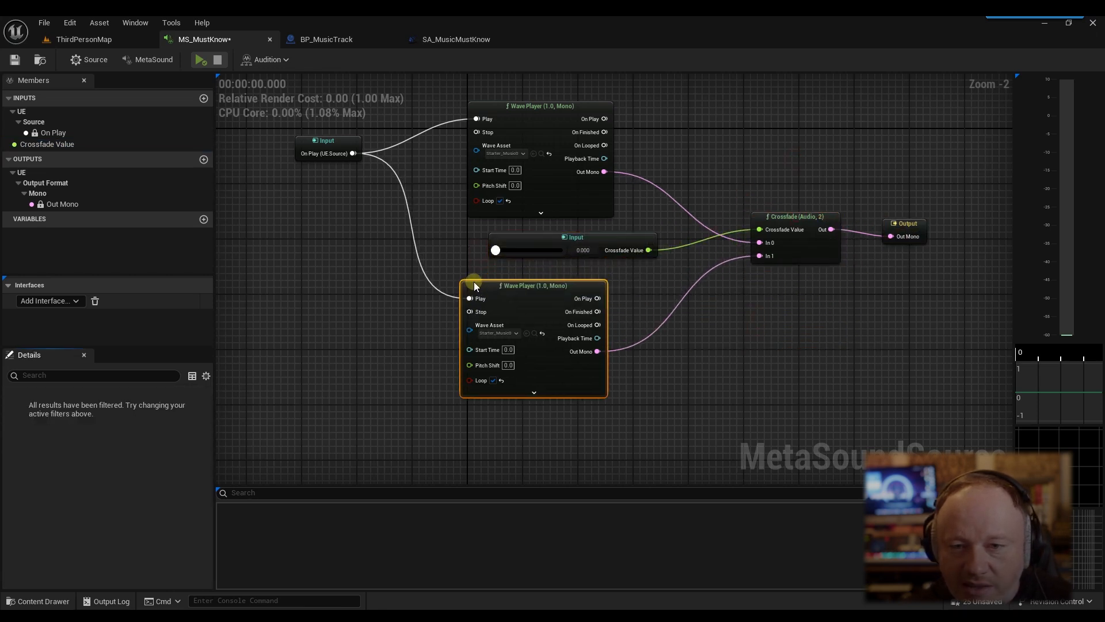
pyautogui.moveTo(433, 192); pyautogui.dragTo(420, 173, button='right')
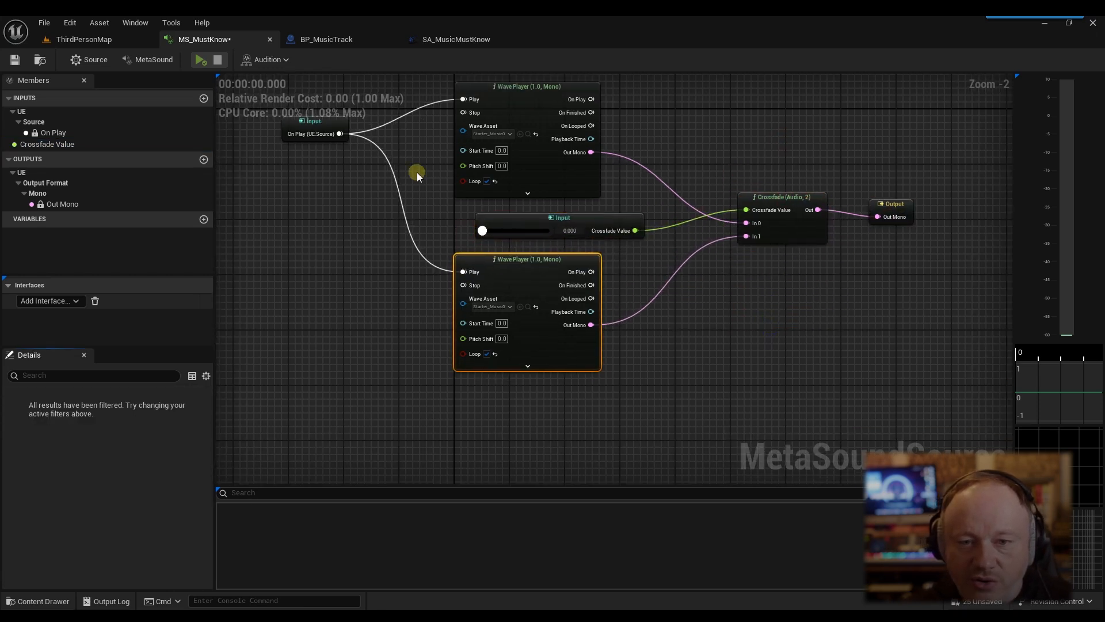
pyautogui.click(321, 134)
pyautogui.moveTo(327, 165); pyautogui.dragTo(327, 182)
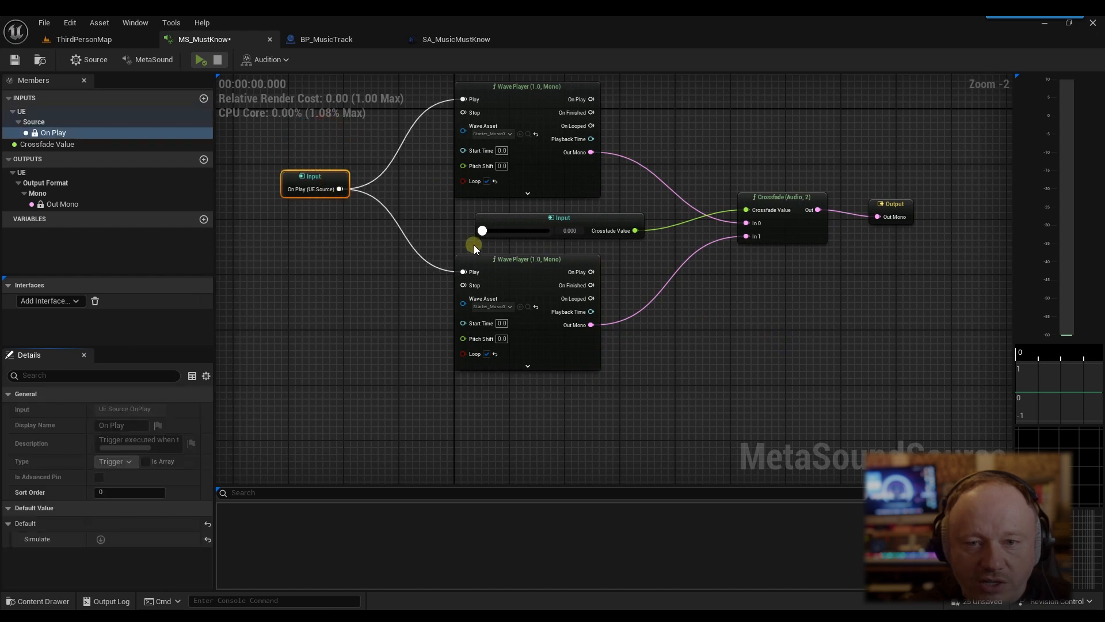
# Step: Set the lower Wave Player's Pitch Shift to -12
pyautogui.click(503, 339)
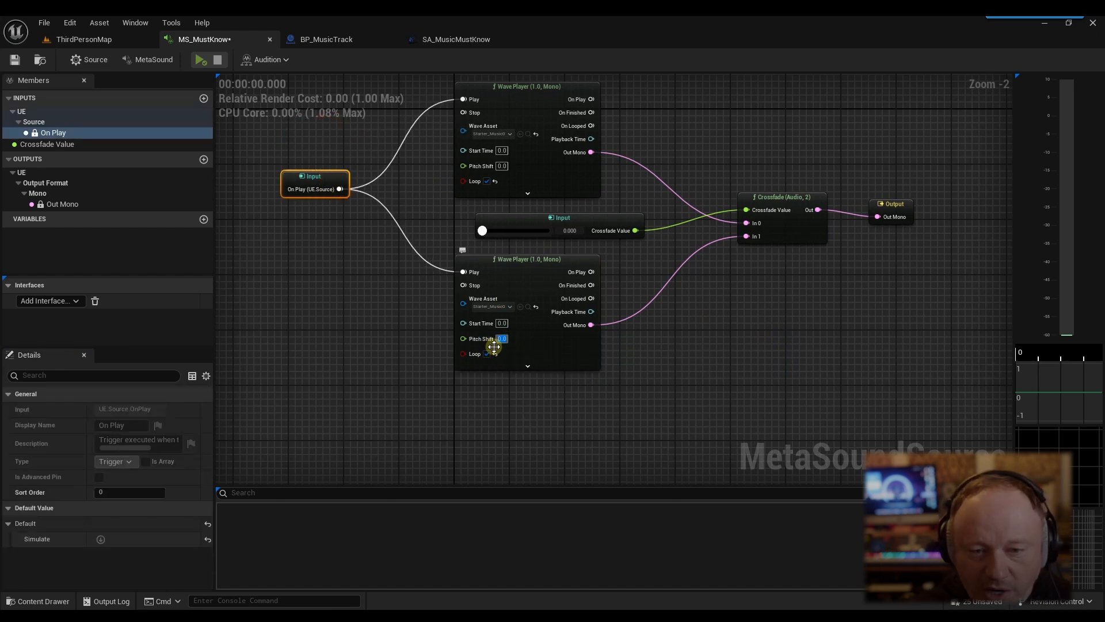
pyautogui.write('-')
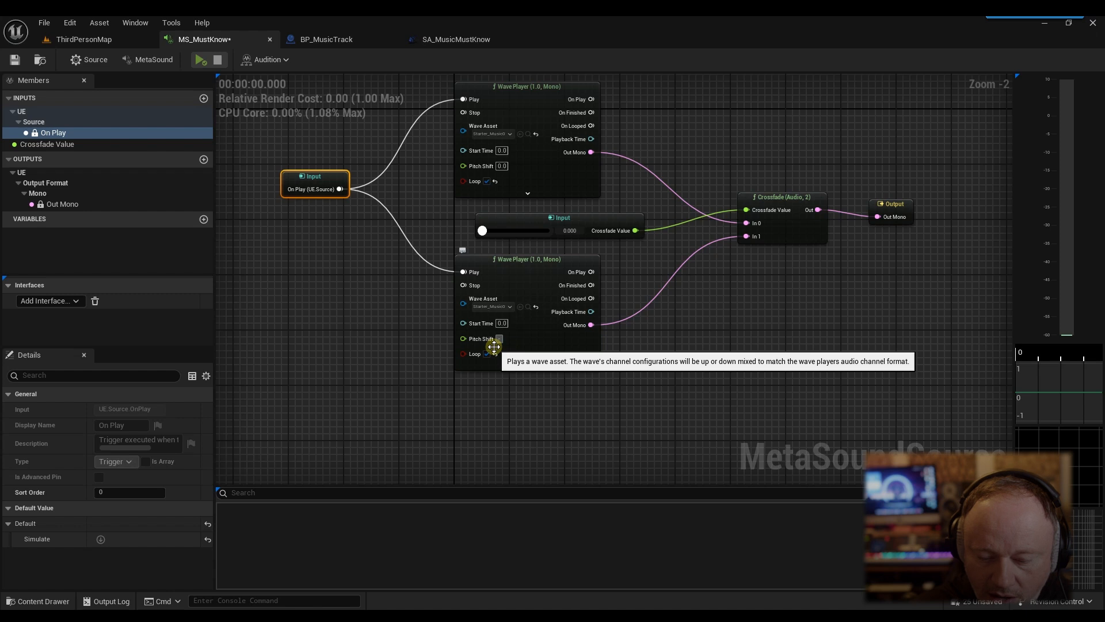
pyautogui.write('12')
pyautogui.press('Return')
pyautogui.click(414, 230)
pyautogui.moveTo(380, 284); pyautogui.dragTo(364, 322, button='right')
# Step: Play the MetaSound, sweep the Crossfade Value slider between both Wave Players and back to 0, and stop playback
pyautogui.click(199, 65)
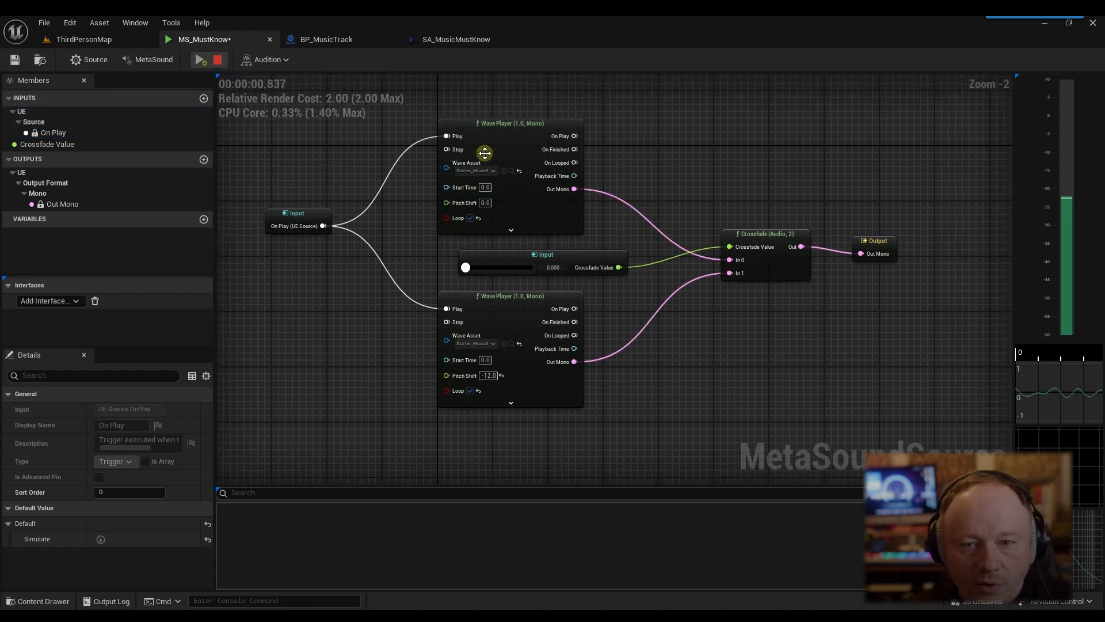
pyautogui.moveTo(615, 234)
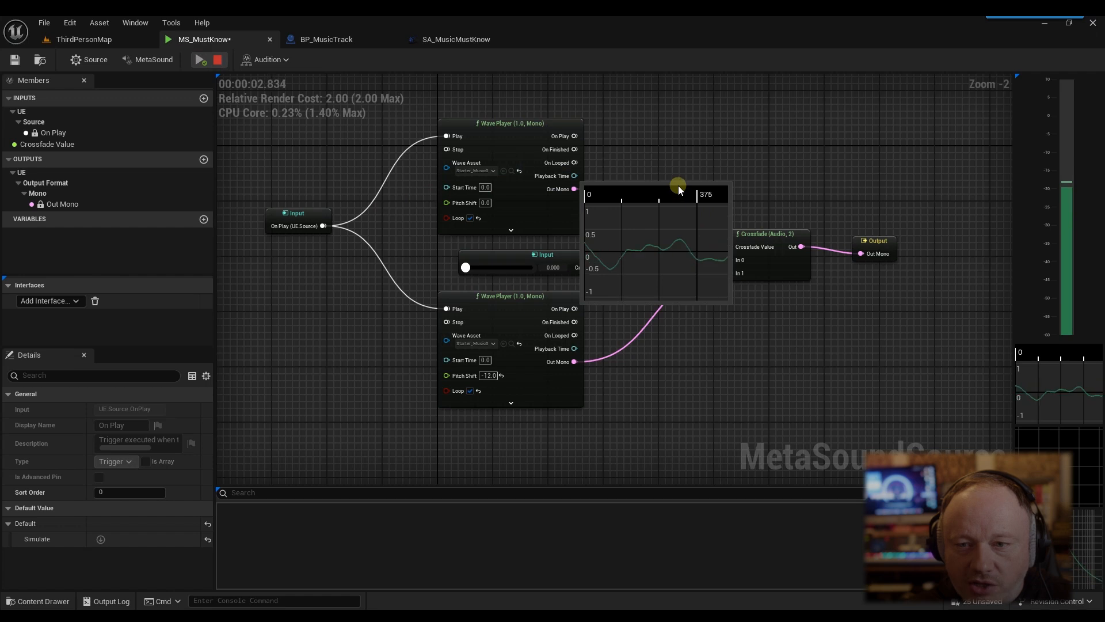
pyautogui.moveTo(467, 267); pyautogui.dragTo(470, 267)
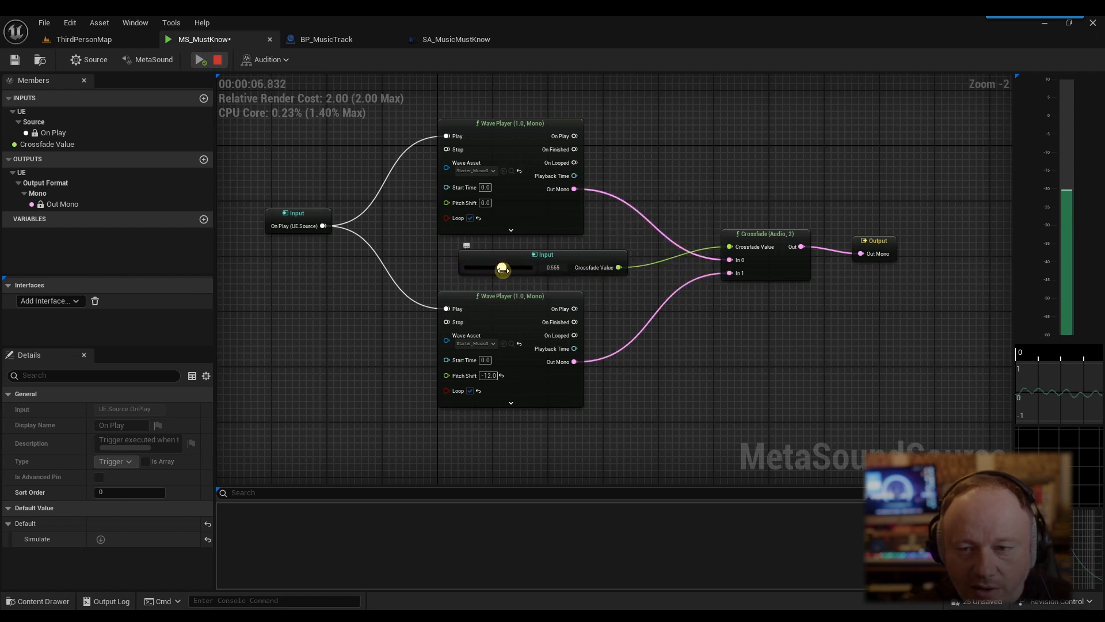
pyautogui.click(539, 274)
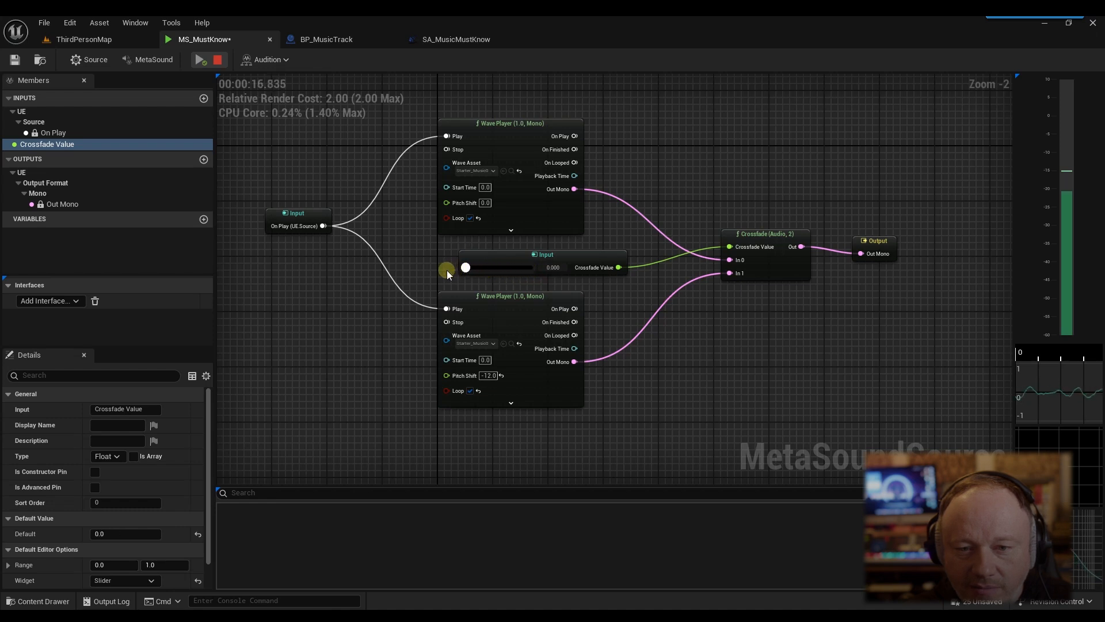
pyautogui.click(218, 59)
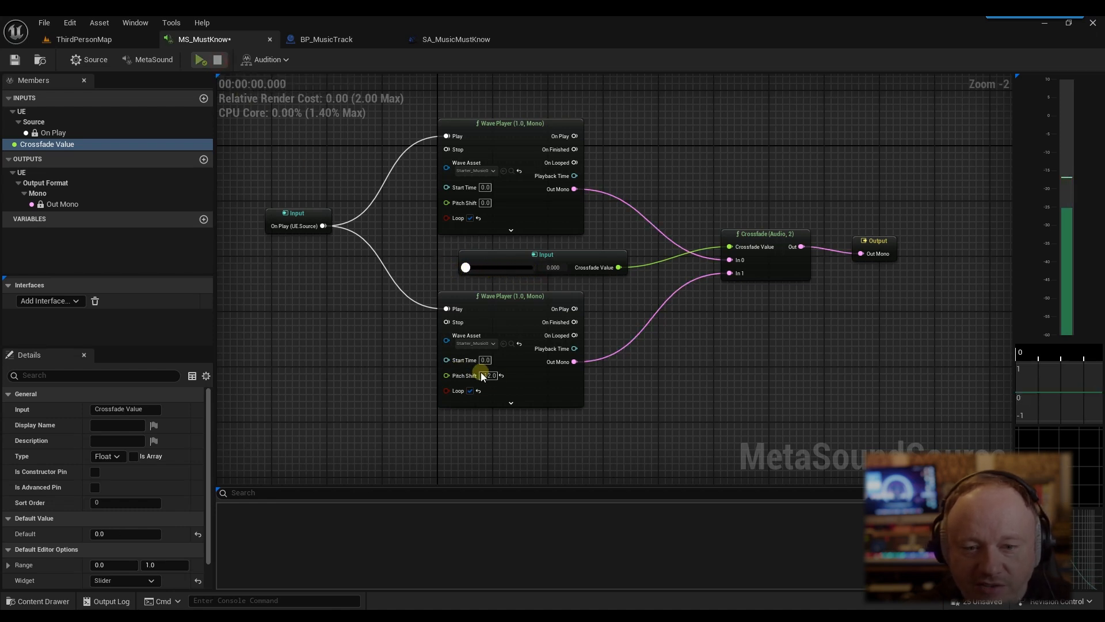
# Step: Set the lower Wave Player's Pitch Shift to 12 and the upper Wave Player's Pitch Shift to -12
pyautogui.click(489, 376)
pyautogui.write('12')
pyautogui.click(633, 414)
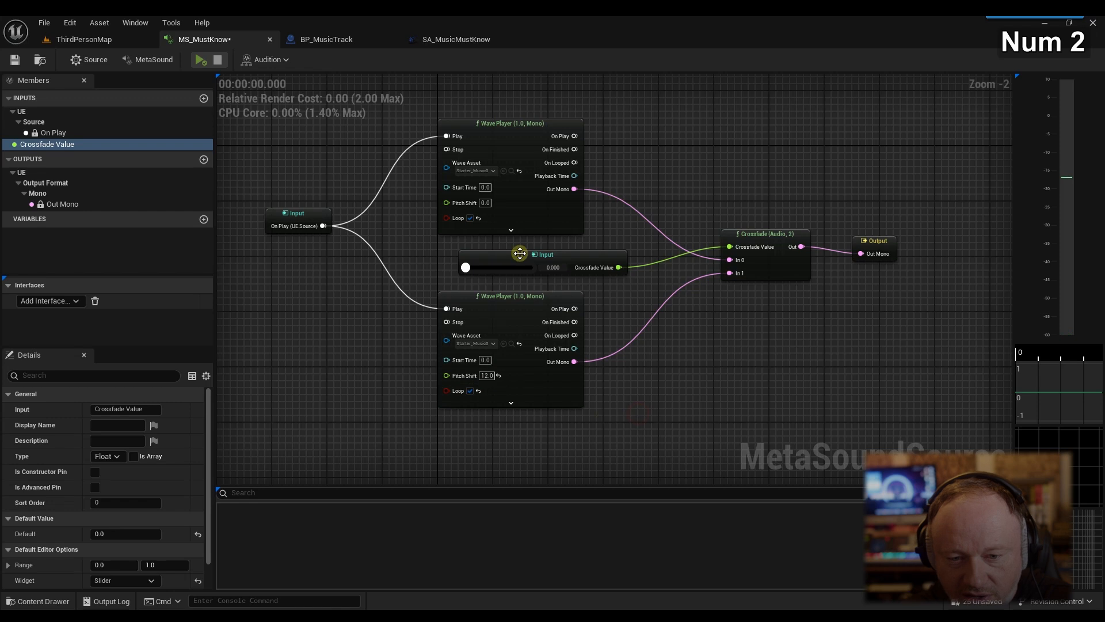
pyautogui.click(486, 204)
pyautogui.write('-12')
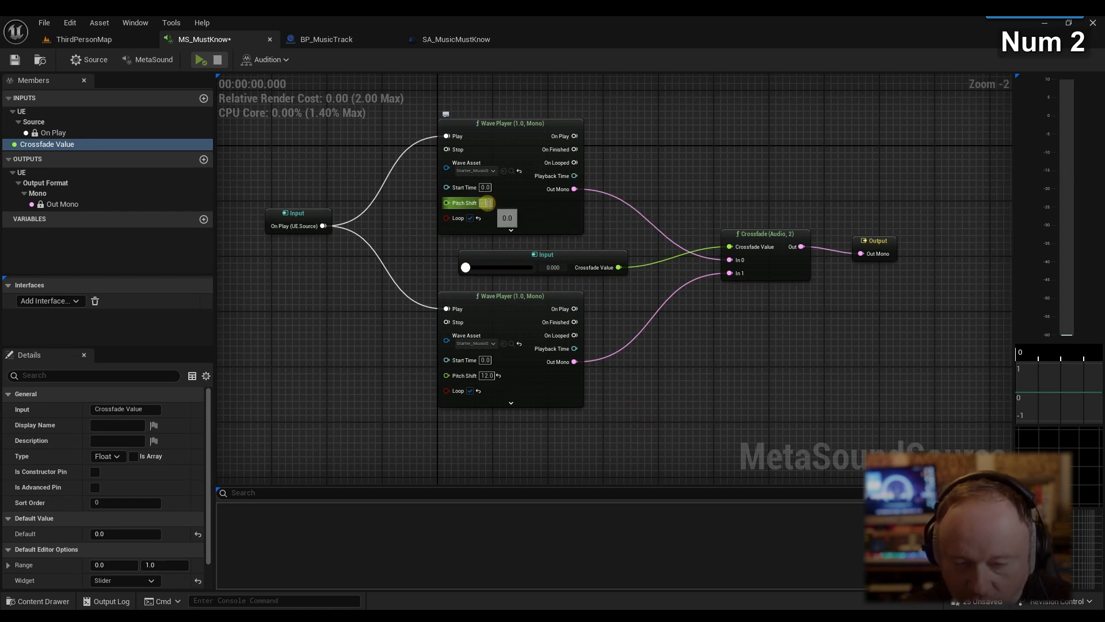
pyautogui.press('Return')
# Step: Audition the crossfade between the two opposite pitch shifts by moving the slider during playback, ending at 0, and stop playback
pyautogui.click(199, 60)
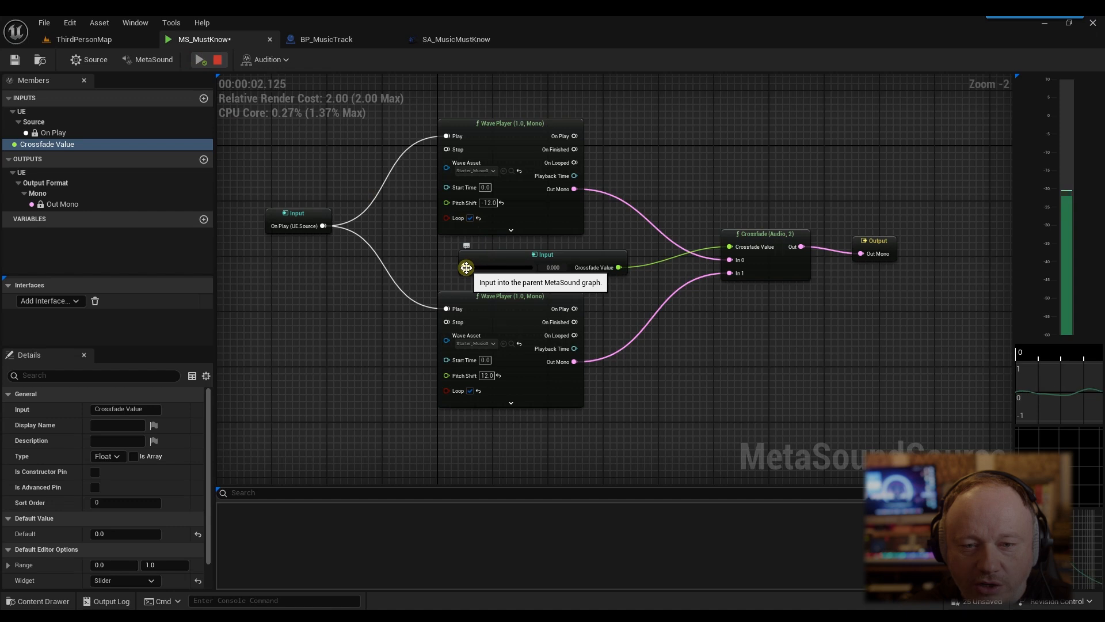
pyautogui.moveTo(467, 268)
pyautogui.mouseDown()
pyautogui.moveTo(526, 270)
pyautogui.moveTo(458, 270)
pyautogui.mouseUp()
pyautogui.click(217, 60)
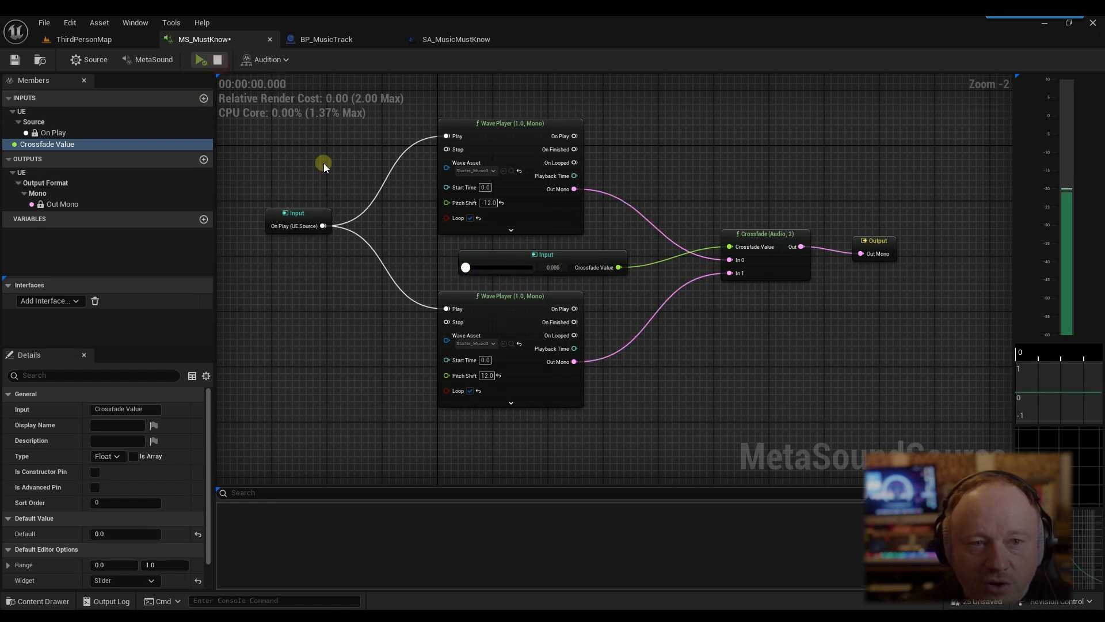
# Step: Tidy the Crossfade Value, Crossfade and Output nodes into alignment and move the Crossfade Value slider to about 0.785
pyautogui.moveTo(525, 257); pyautogui.dragTo(510, 250)
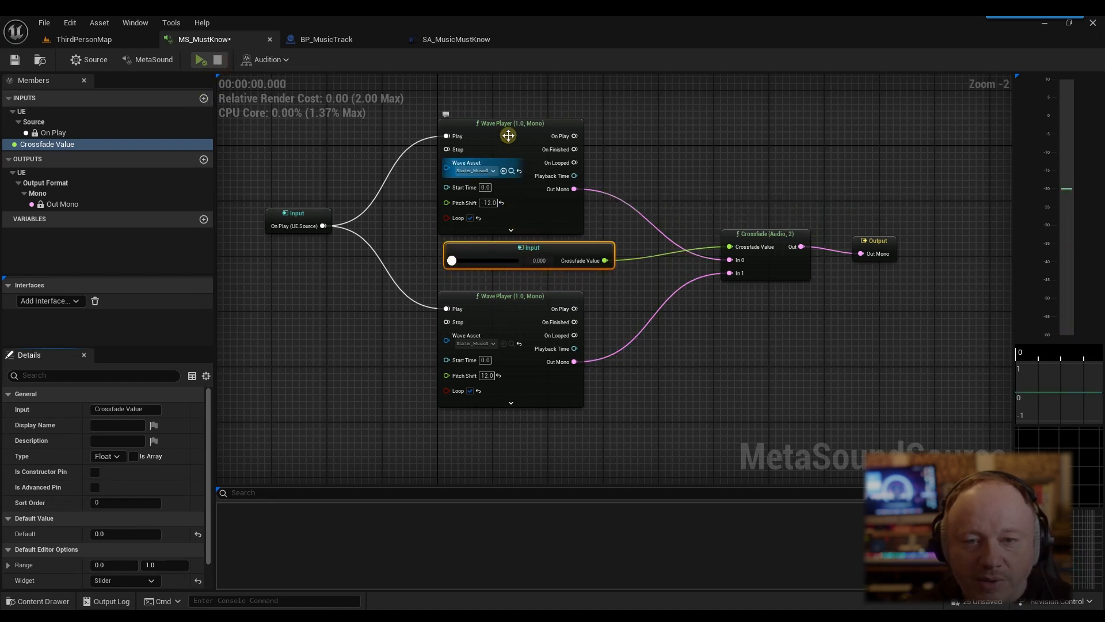
pyautogui.moveTo(452, 260); pyautogui.dragTo(497, 263)
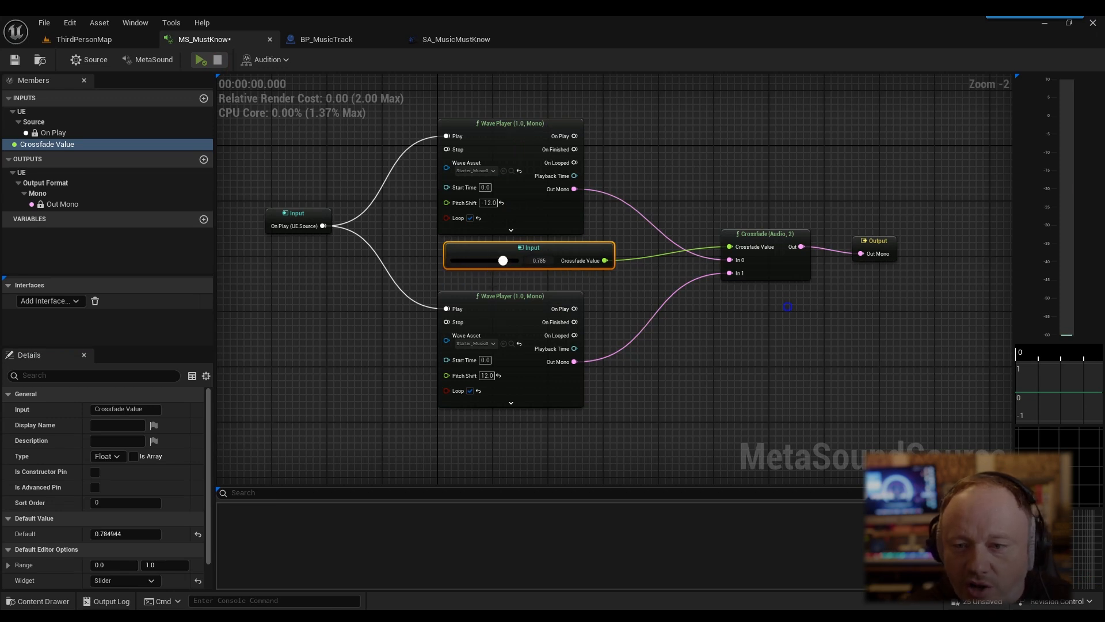
pyautogui.moveTo(787, 306); pyautogui.dragTo(731, 280, button='right')
pyautogui.moveTo(823, 221); pyautogui.dragTo(823, 214)
pyautogui.click(712, 212)
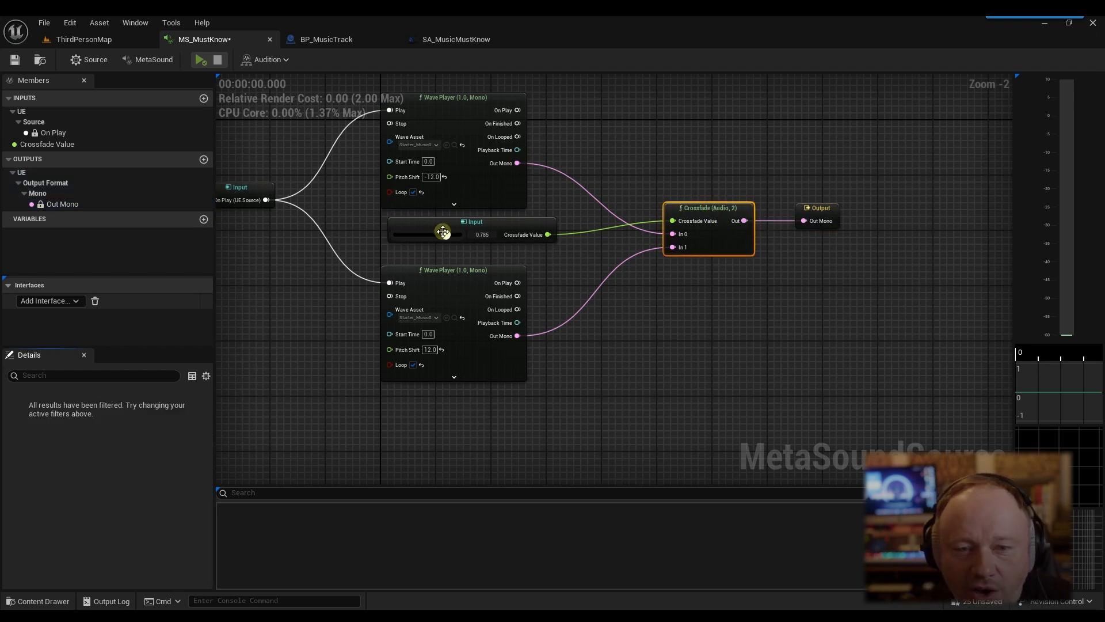
# Step: Move the Crossfade Value slider up to 1.0, and then back to about 0.494
pyautogui.moveTo(443, 232); pyautogui.dragTo(553, 241)
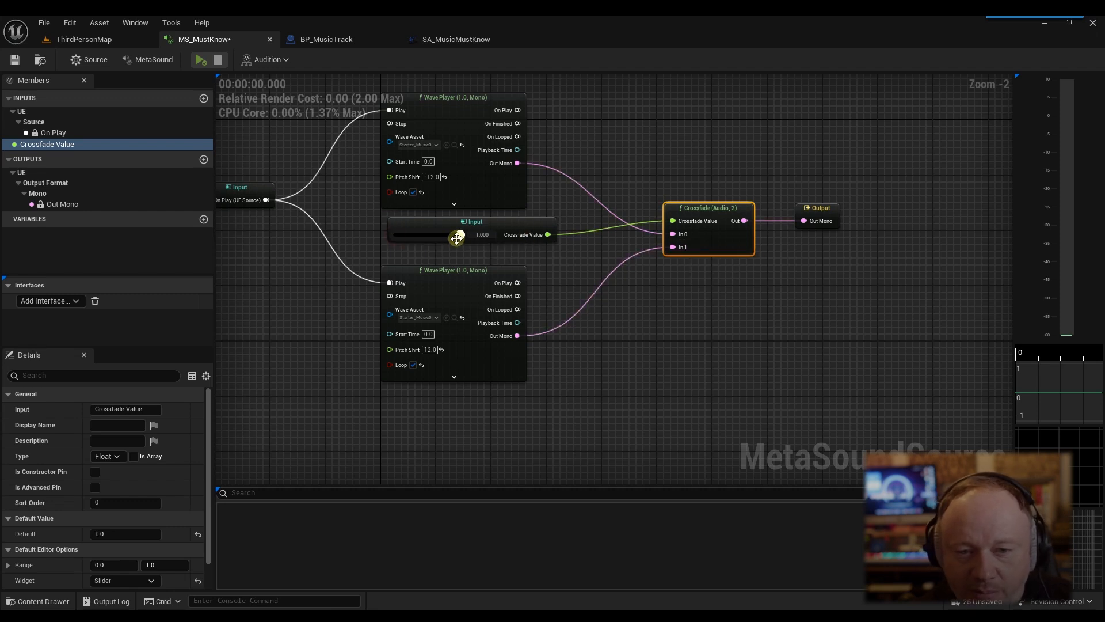
pyautogui.moveTo(457, 237); pyautogui.dragTo(455, 237)
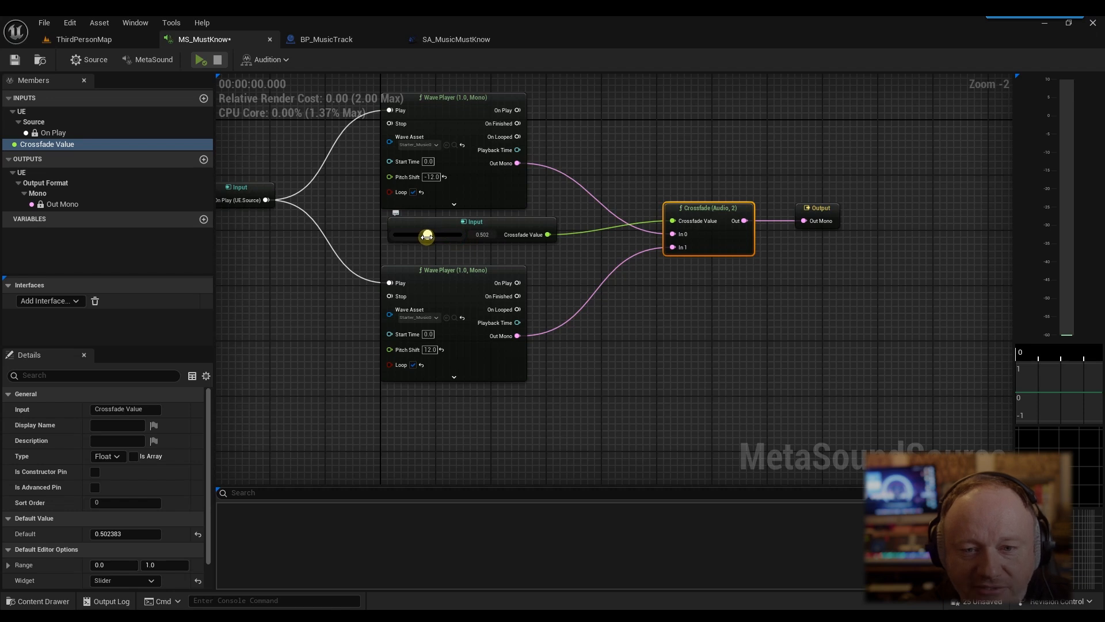
pyautogui.click(736, 353)
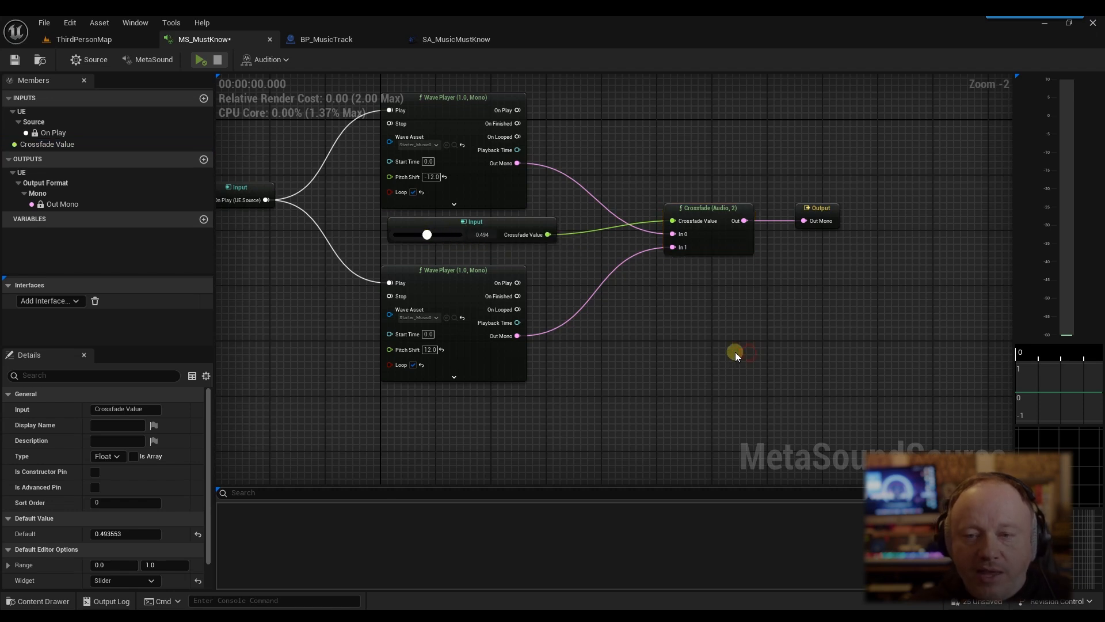
# Step: Assign the StartSimulate sound wave to the upper Wave Player and set its Pitch Shift to 0
pyautogui.click(426, 147)
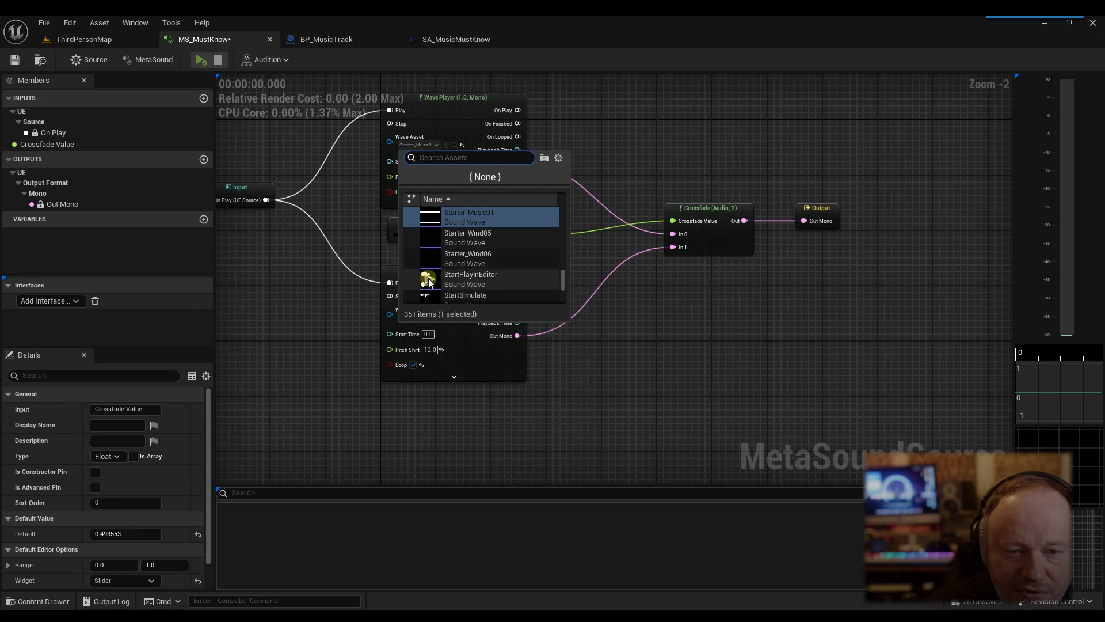
pyautogui.click(633, 126)
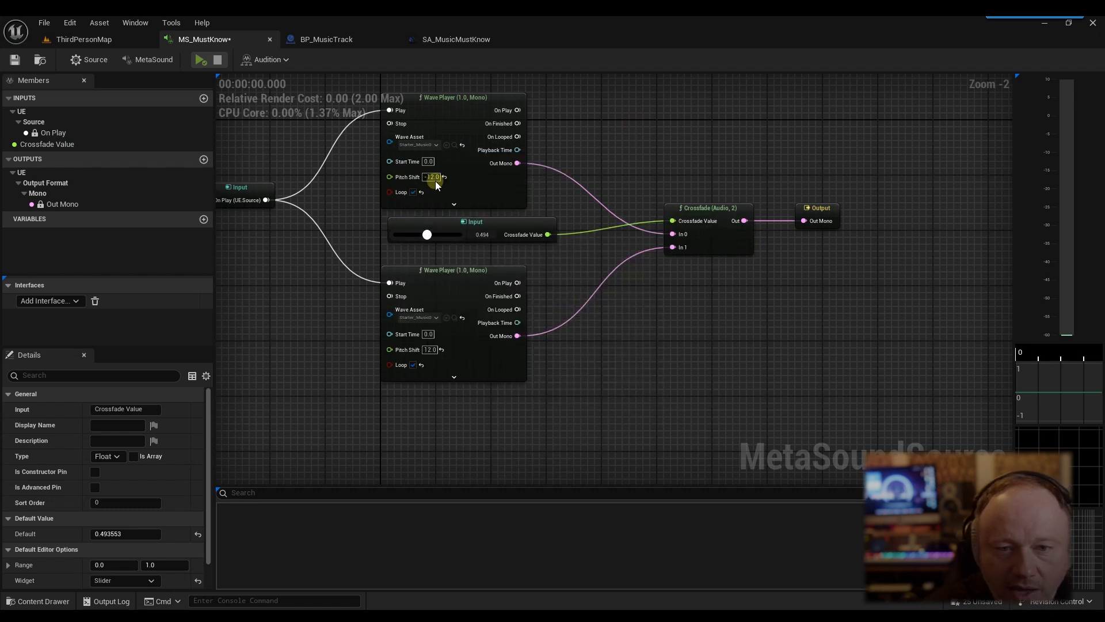
pyautogui.click(428, 145)
pyautogui.click(462, 294)
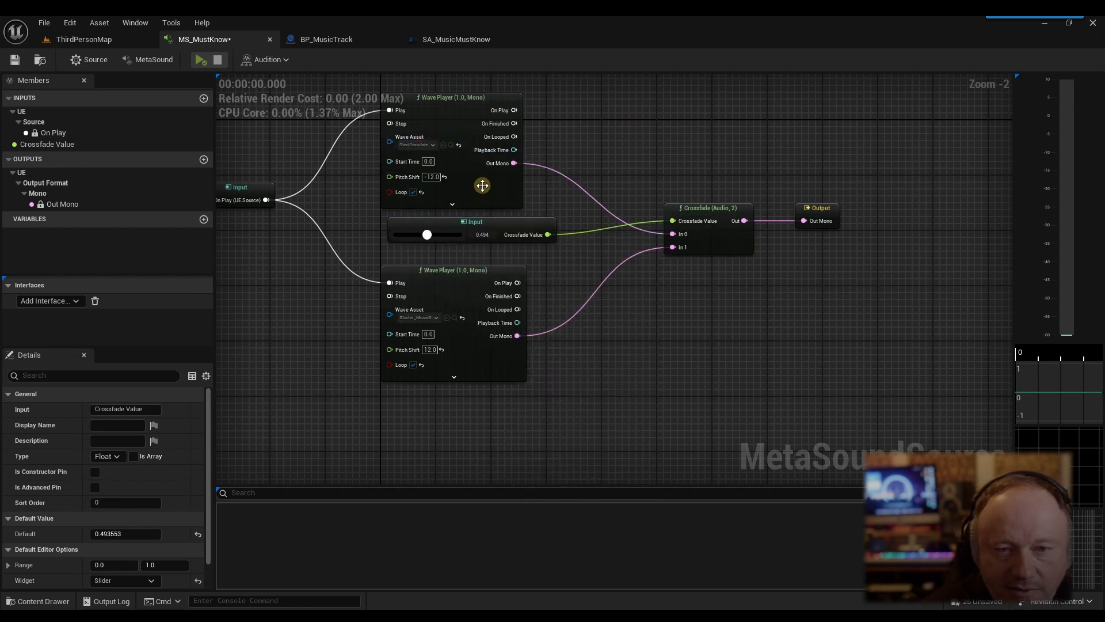
pyautogui.click(431, 177)
pyautogui.write('0')
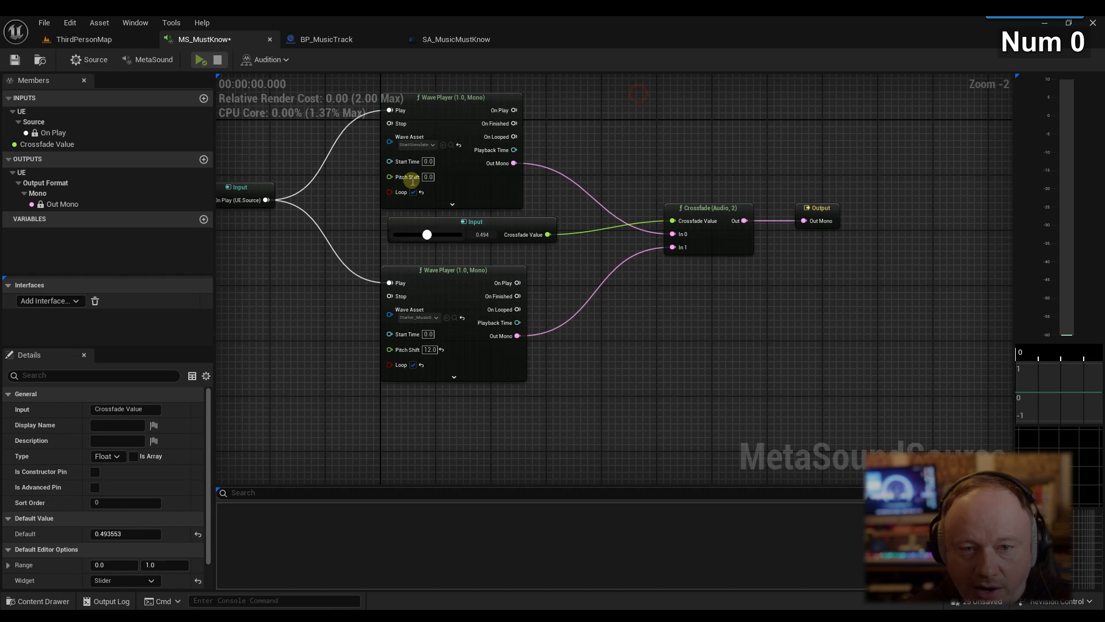
# Step: Play the MetaSound, bring the Crossfade Value slider down to 0, and stop playback
pyautogui.click(201, 59)
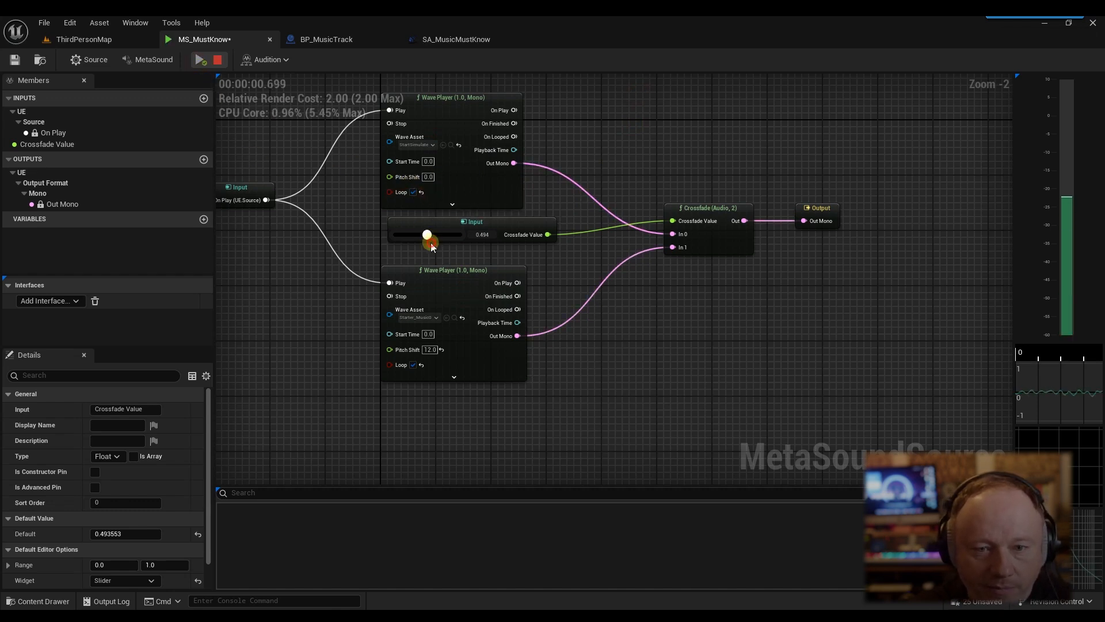
pyautogui.moveTo(427, 234); pyautogui.dragTo(393, 231)
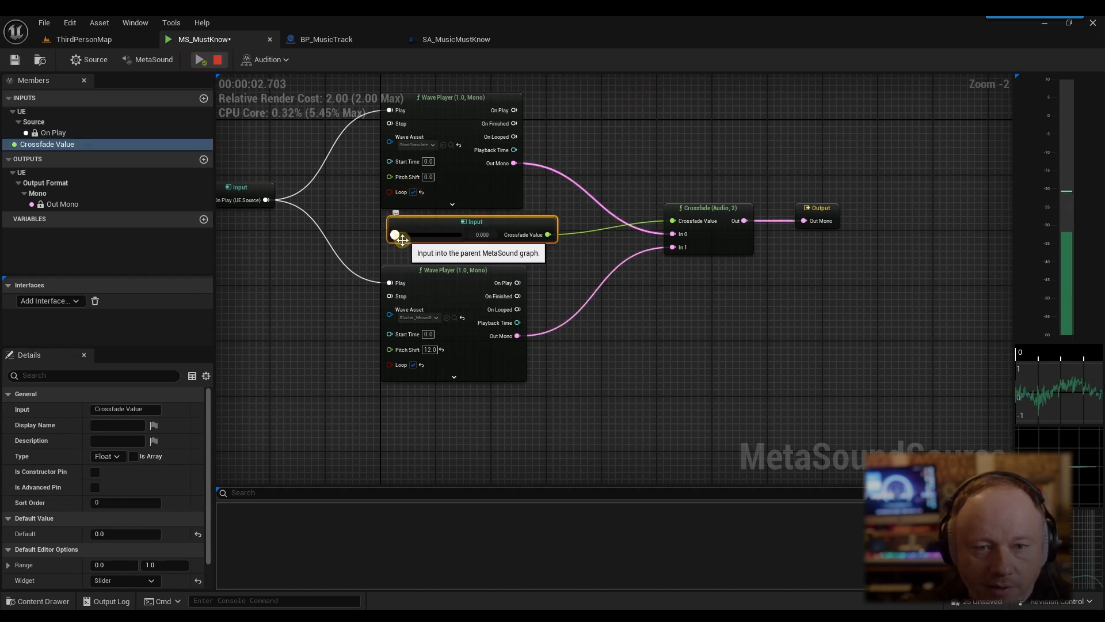
pyautogui.click(218, 60)
# Step: Set the upper Wave Player's Pitch Shift to 12 and start playback
pyautogui.click(427, 176)
pyautogui.write('12')
pyautogui.press('Return')
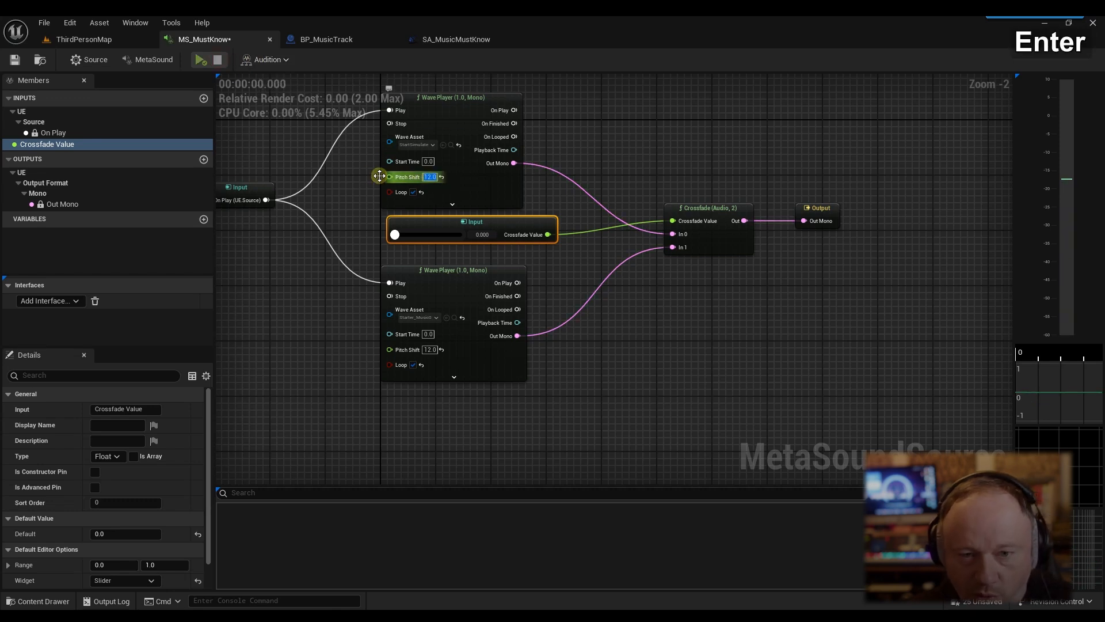
pyautogui.click(239, 78)
pyautogui.click(200, 59)
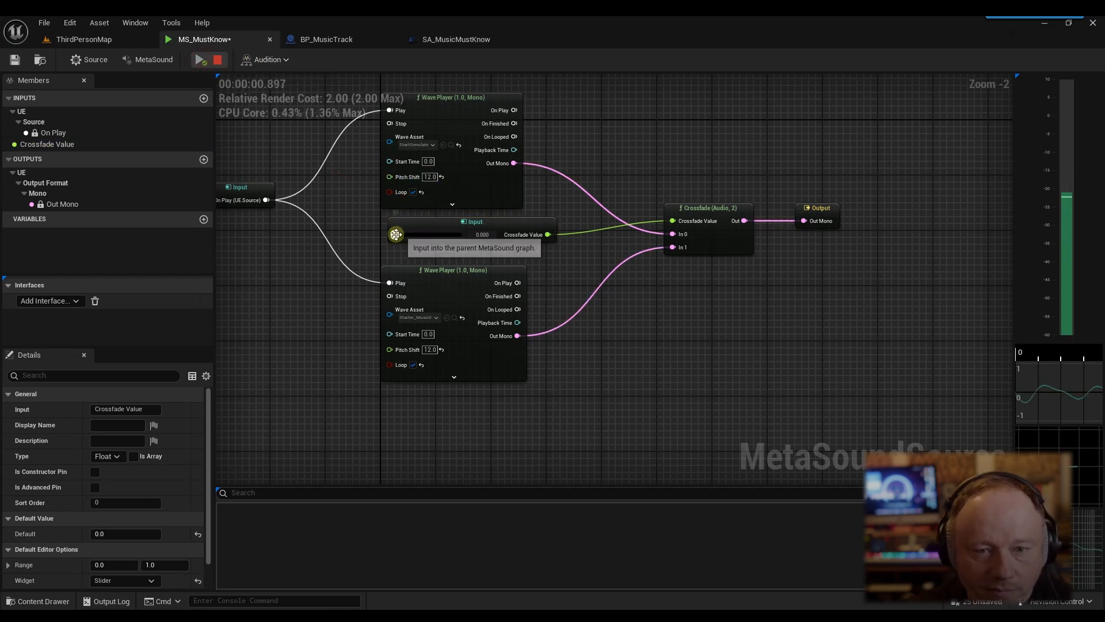
# Step: Raise the Crossfade Value slider to about 0.299 during playback, and stop the MetaSound
pyautogui.moveTo(395, 234)
pyautogui.mouseDown()
pyautogui.moveTo(463, 235)
pyautogui.moveTo(415, 235)
pyautogui.mouseUp()
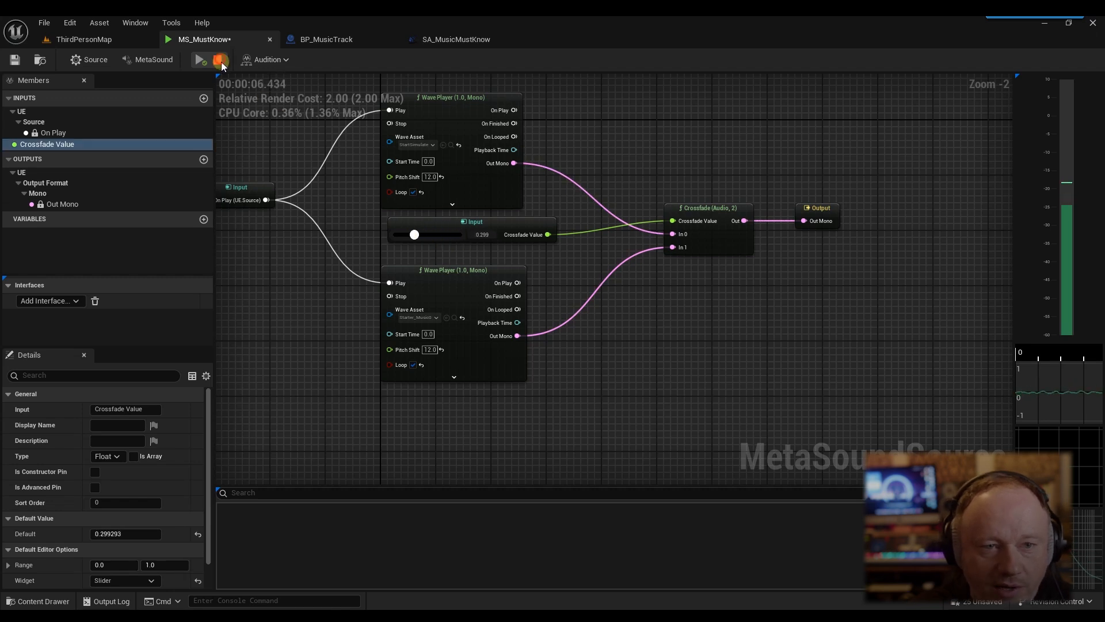
pyautogui.click(219, 59)
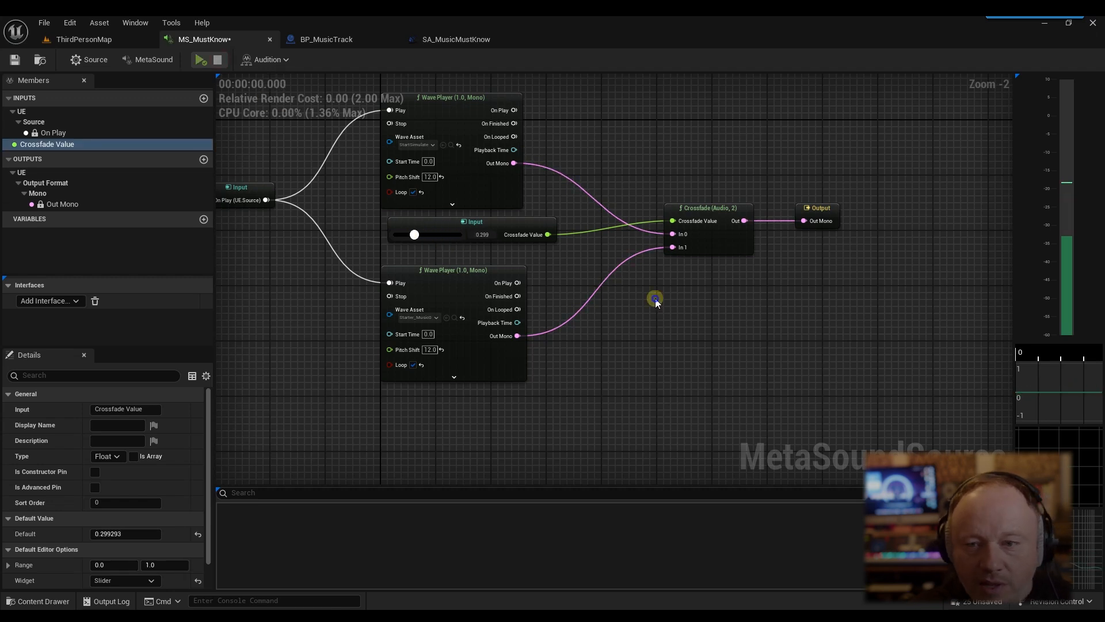
# Step: Add a Crossfade (Audio, 3) node below the existing Crossfade (Audio, 2) node
pyautogui.rightClick(653, 300)
pyautogui.write('crossfad')
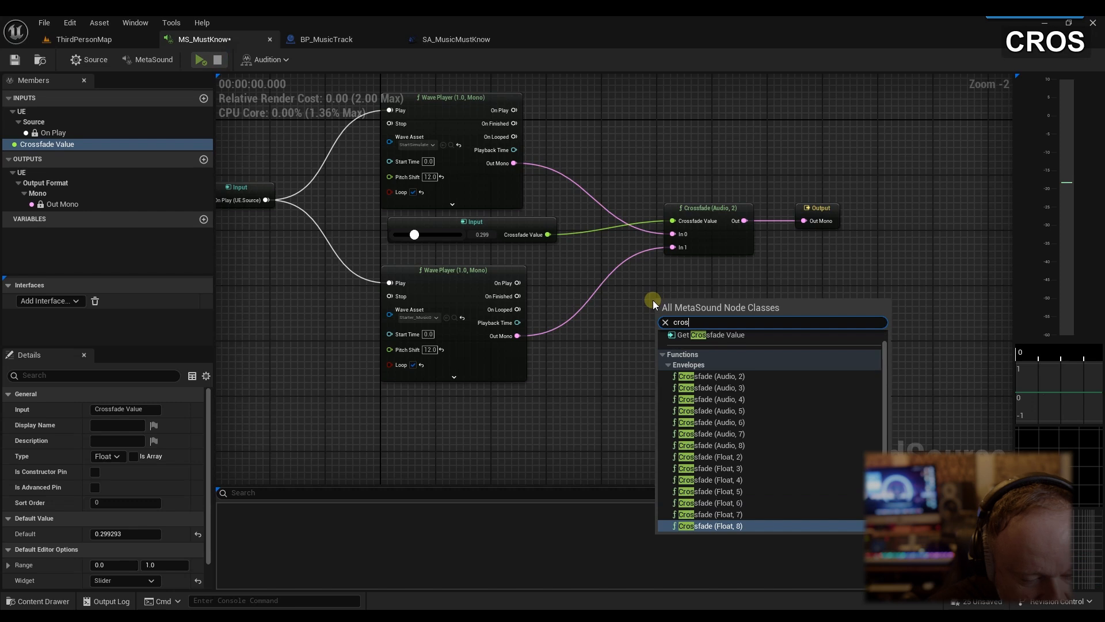
pyautogui.click(737, 388)
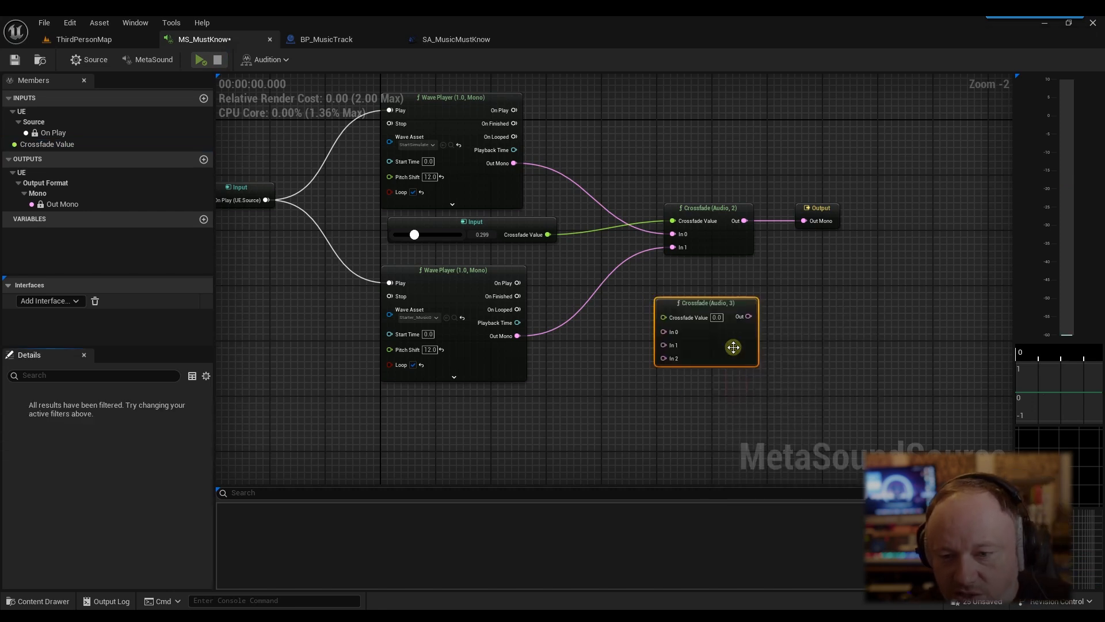
# Step: Duplicate the lower Wave Player node and place the copy directly beneath it
pyautogui.moveTo(581, 389); pyautogui.dragTo(625, 337, button='right')
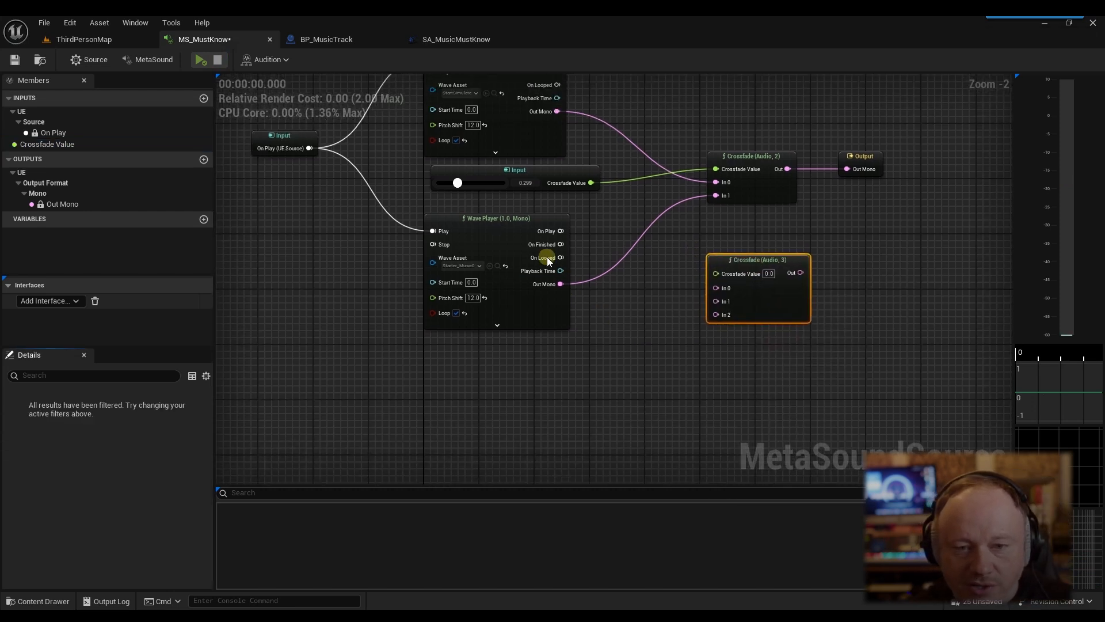
pyautogui.click(511, 226)
pyautogui.hotkey('ctrl', 'c')
pyautogui.hotkey('ctrl', 'v')
pyautogui.moveTo(617, 370); pyautogui.dragTo(501, 377)
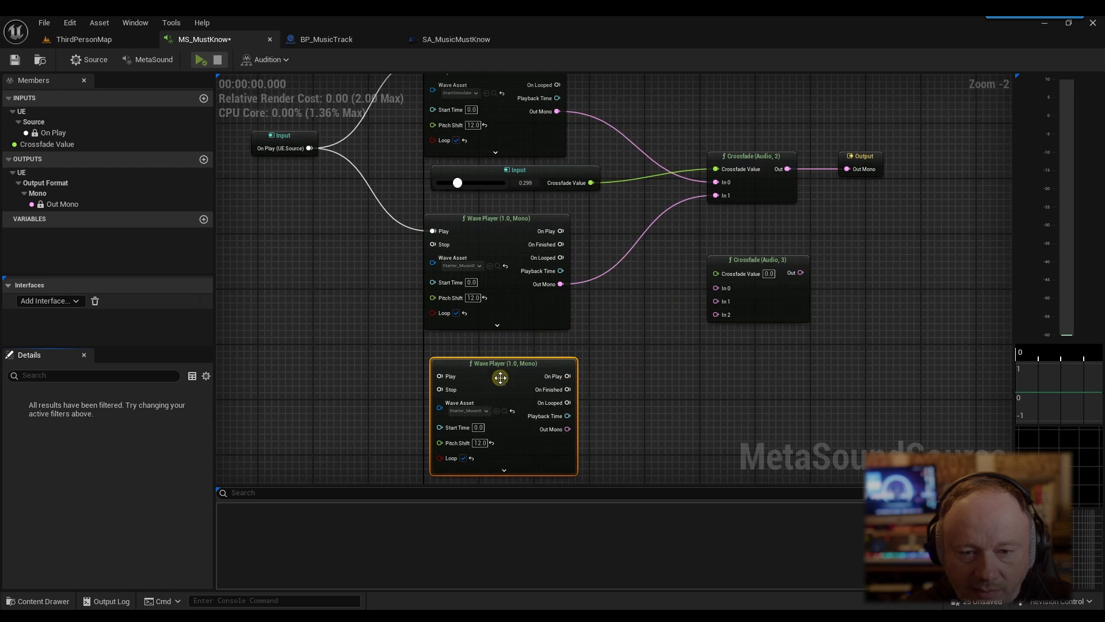
# Step: Assign the UprightBass_30 sound wave to the duplicated Wave Player
pyautogui.click(478, 411)
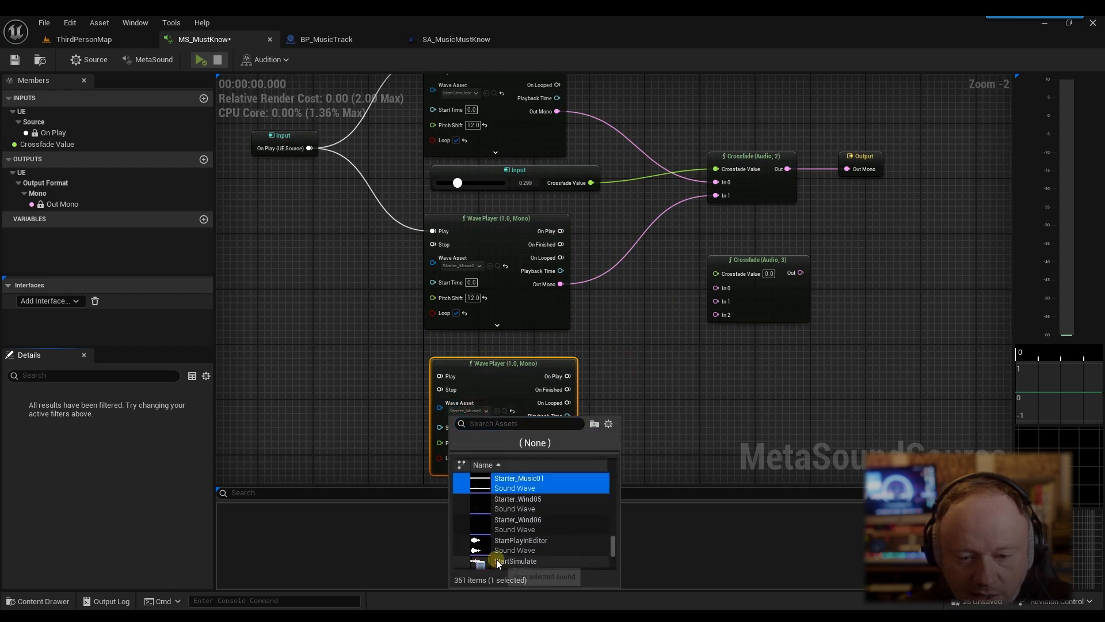
pyautogui.scroll(-2, 486, 555)
pyautogui.scroll(-2, 488, 537)
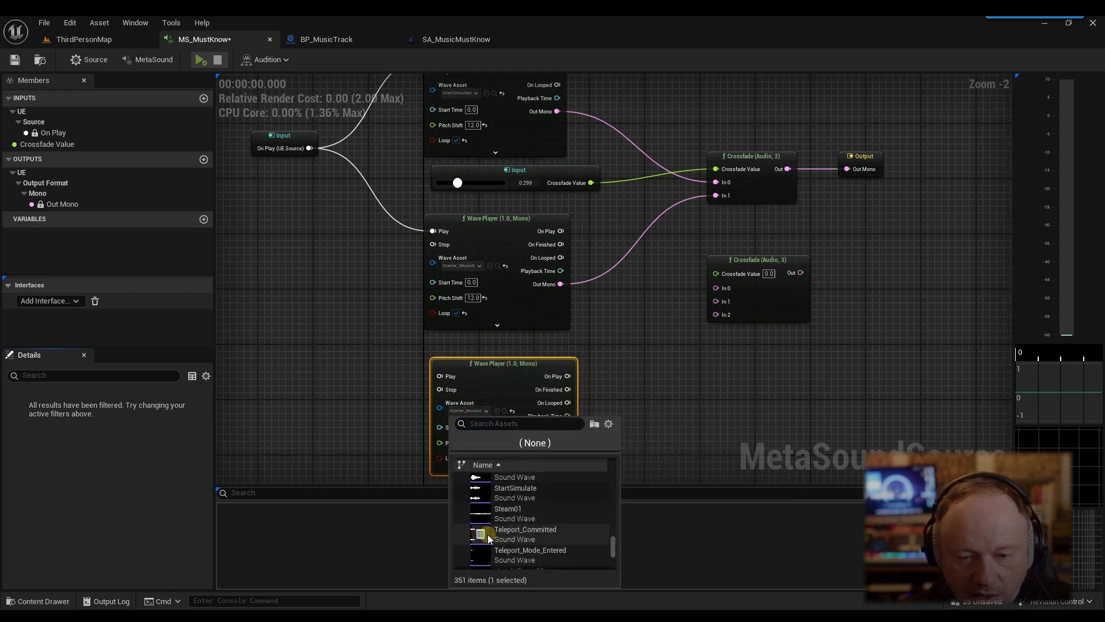
pyautogui.scroll(-2, 516, 536)
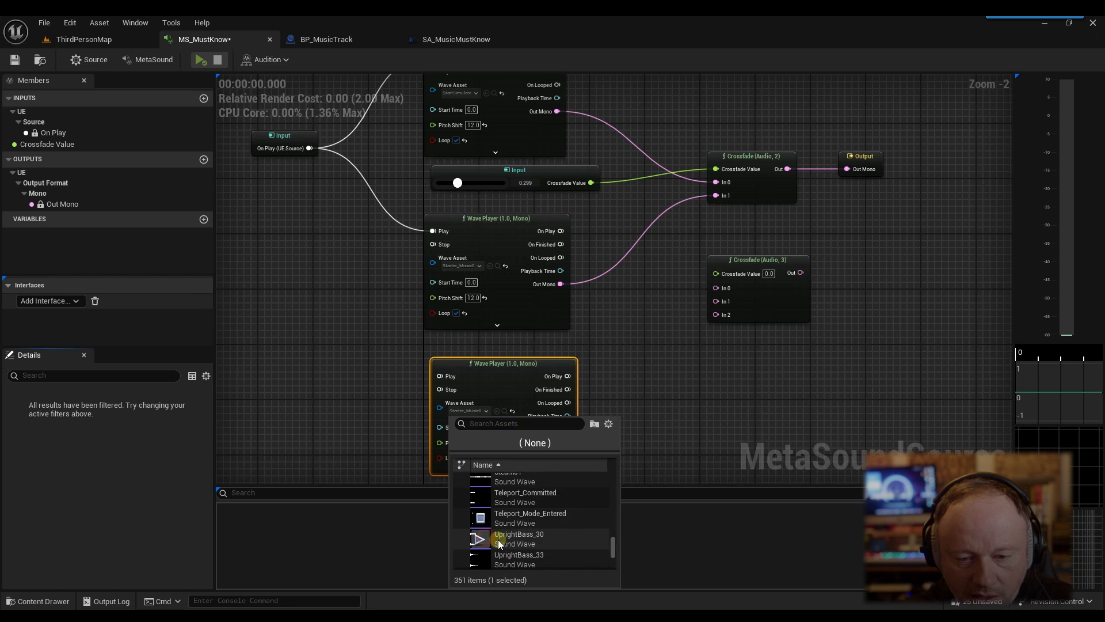
pyautogui.click(502, 542)
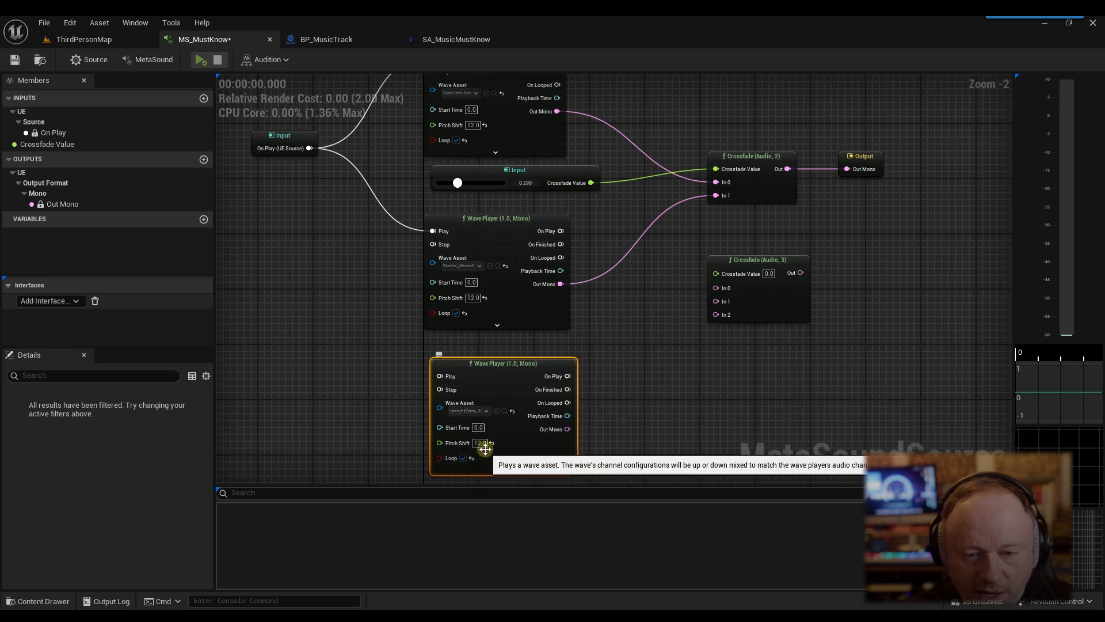
# Step: Connect On Play to the third Wave Player's Play input and its Out Mono to In 2 of Crossfade (Audio, 3)
pyautogui.click(355, 312)
pyautogui.moveTo(311, 148); pyautogui.dragTo(439, 376)
pyautogui.moveTo(568, 429); pyautogui.dragTo(716, 315)
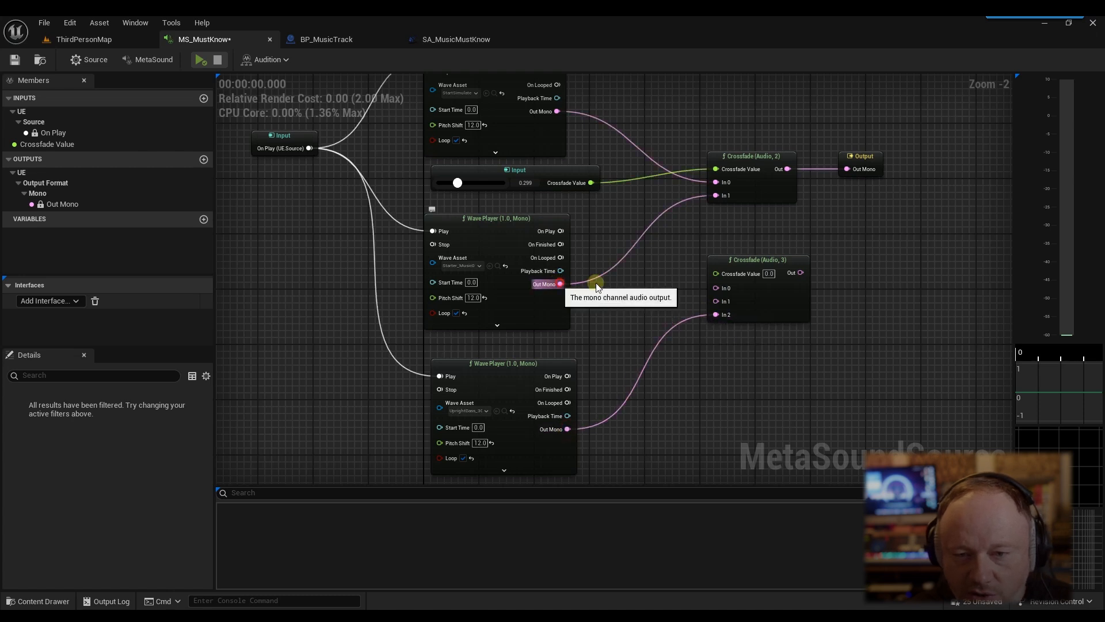
# Step: Wire the first two Wave Players to In 0 and In 1 and Crossfade Value into Crossfade (Audio, 3), and delete Crossfade (Audio, 2)
pyautogui.moveTo(561, 283); pyautogui.dragTo(716, 301)
pyautogui.moveTo(557, 112); pyautogui.dragTo(716, 288)
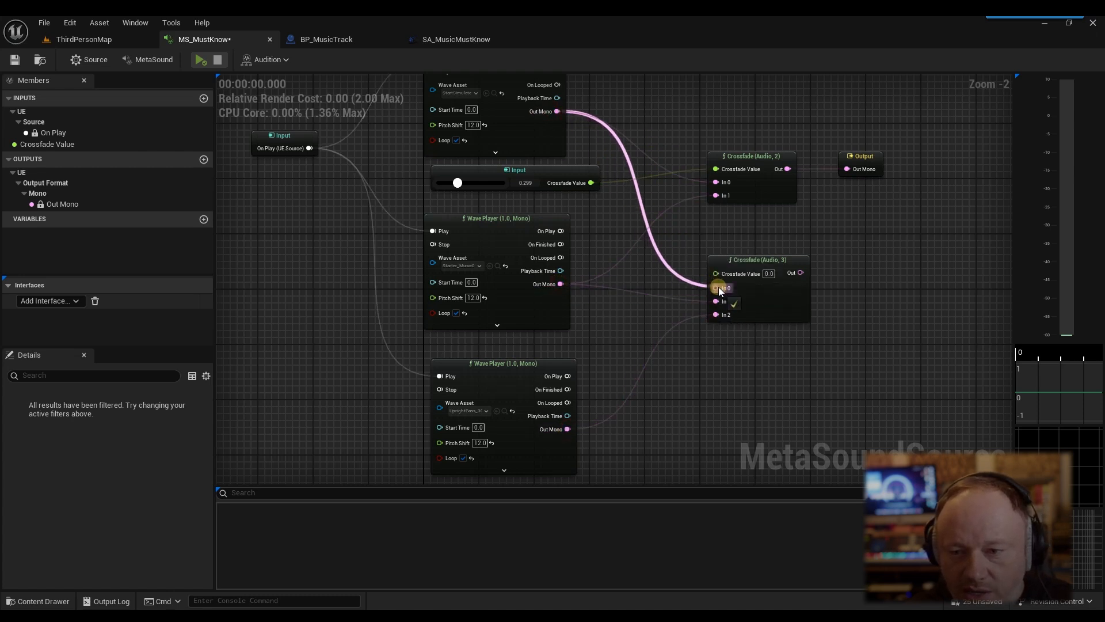
pyautogui.moveTo(591, 183); pyautogui.dragTo(715, 273)
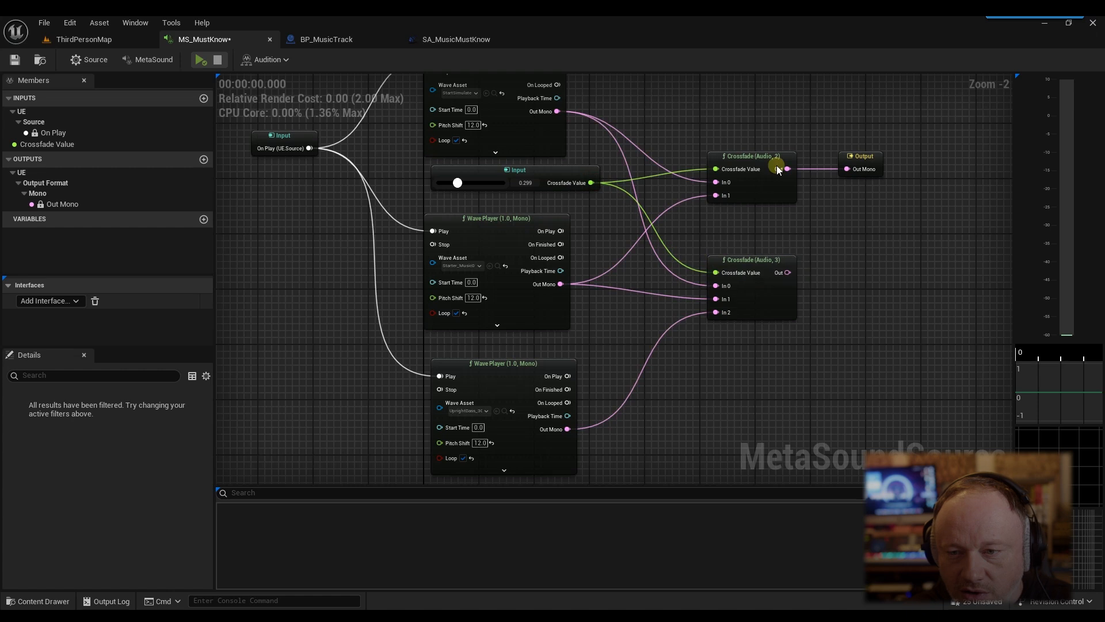
pyautogui.click(768, 164)
pyautogui.press('Delete')
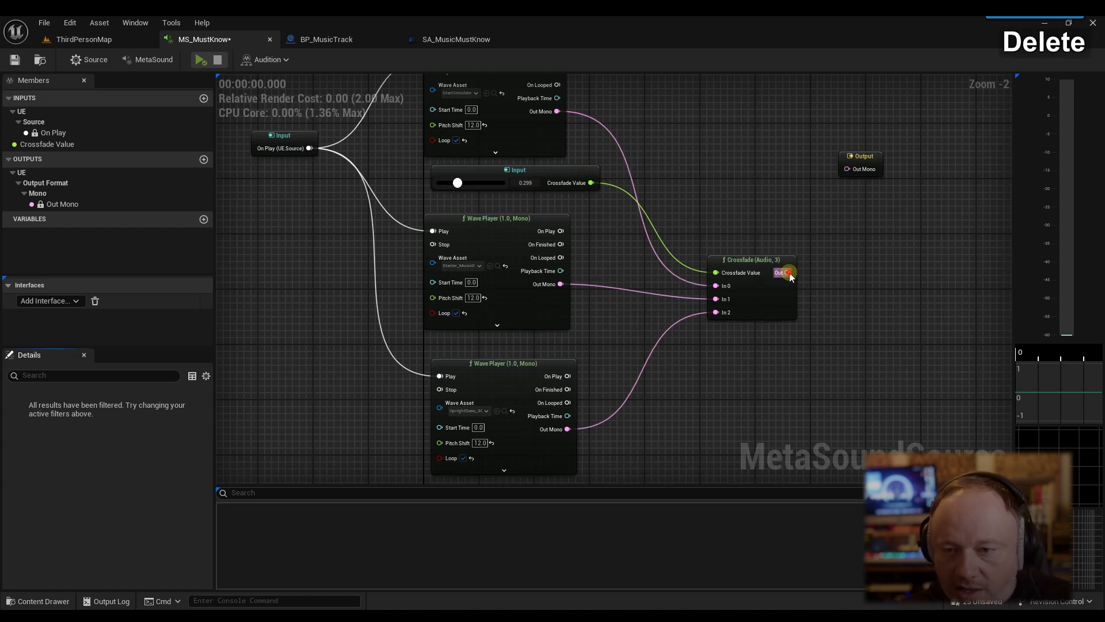
# Step: Connect the Crossfade node's output to Out Mono and set the Crossfade Value slider to 1.0
pyautogui.moveTo(790, 276); pyautogui.dragTo(851, 255)
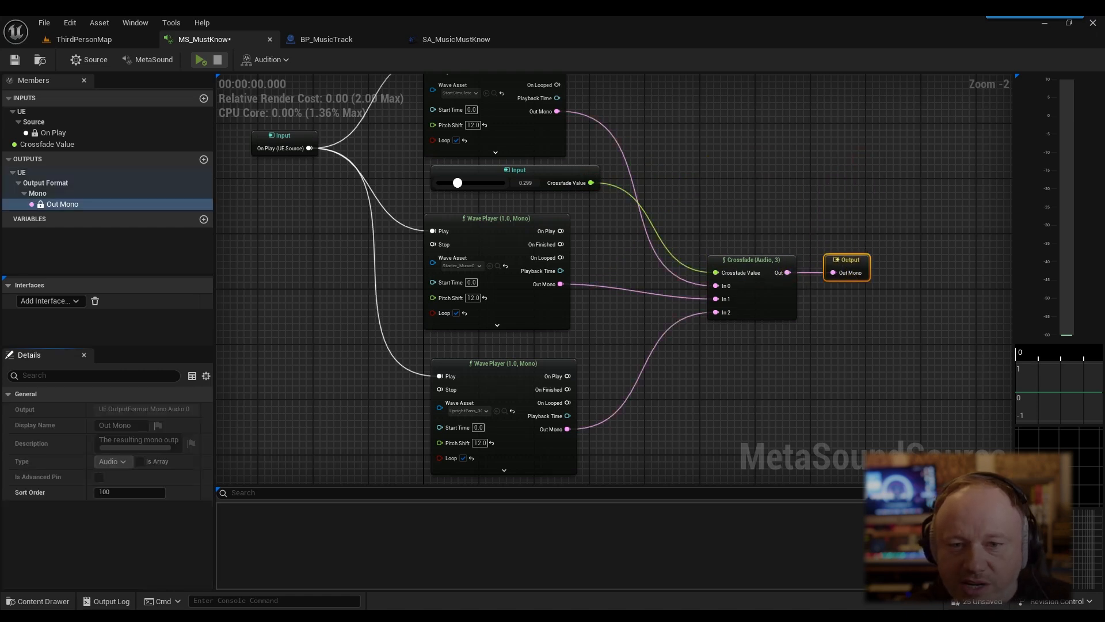
pyautogui.moveTo(567, 173); pyautogui.dragTo(613, 215, button='right')
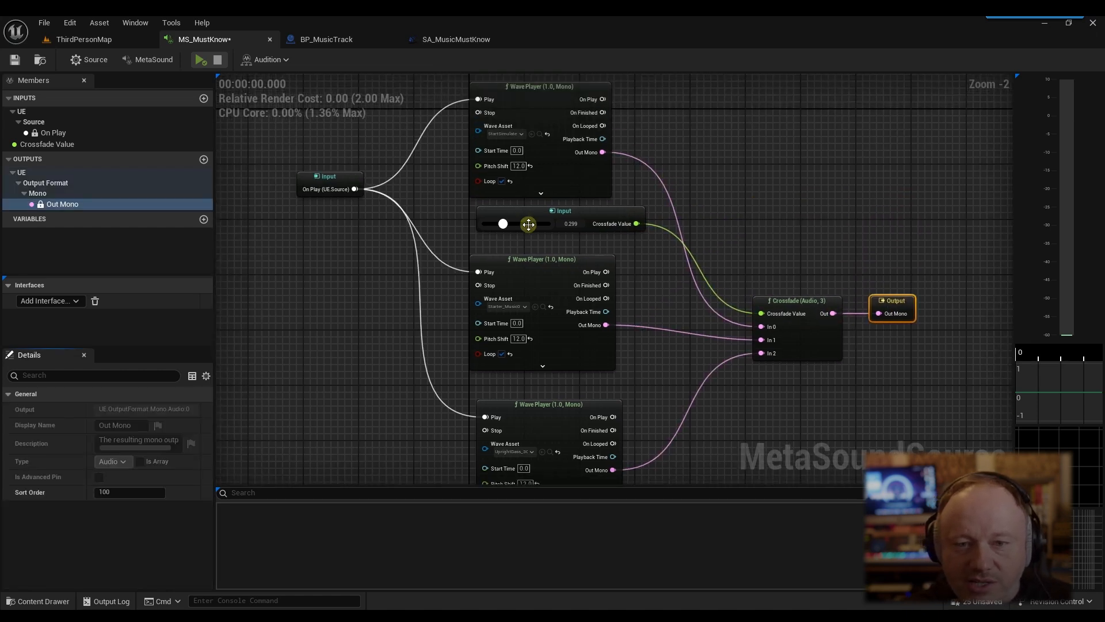
pyautogui.moveTo(502, 224); pyautogui.dragTo(481, 224)
pyautogui.moveTo(344, 185); pyautogui.dragTo(308, 260)
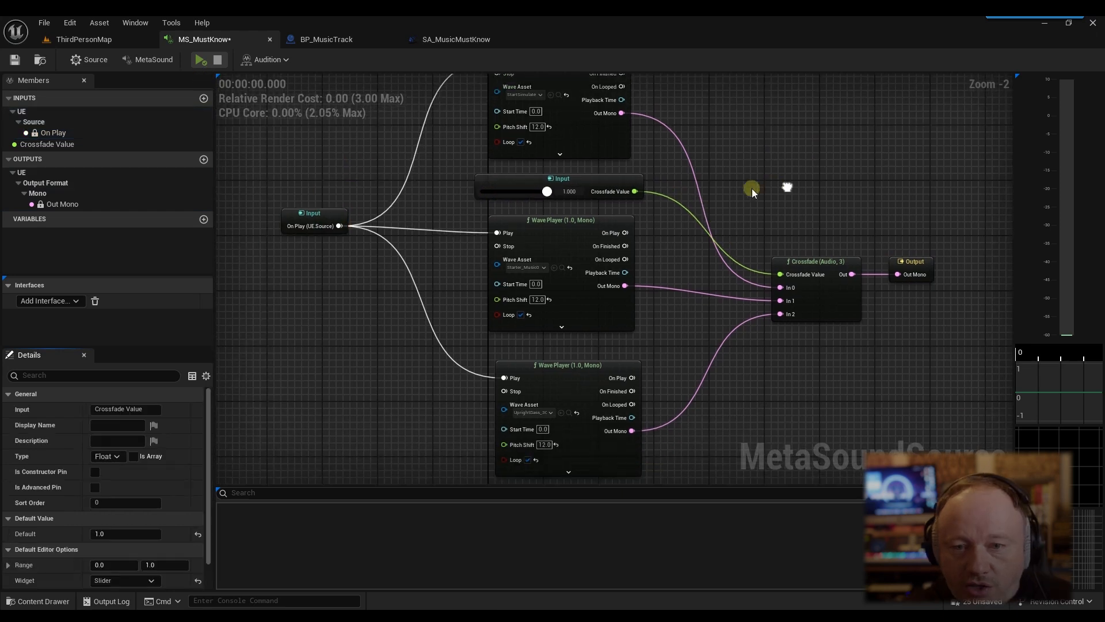
pyautogui.moveTo(787, 185); pyautogui.dragTo(788, 179, button='right')
# Step: Set the upper range limit of the Crossfade Value input to 2.0
pyautogui.click(625, 176)
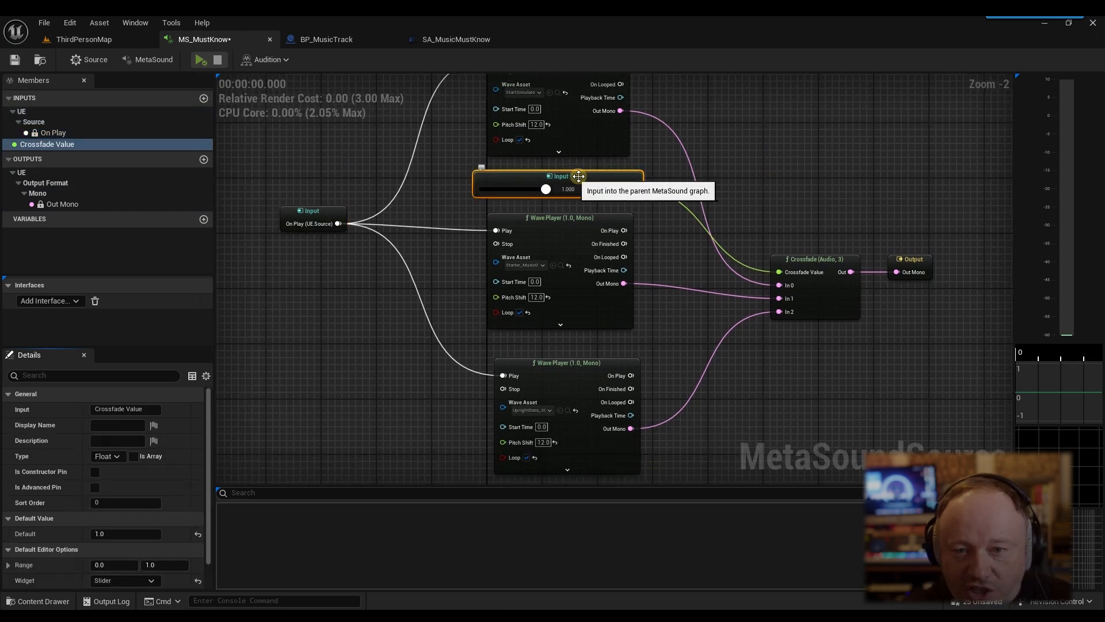
pyautogui.click(158, 565)
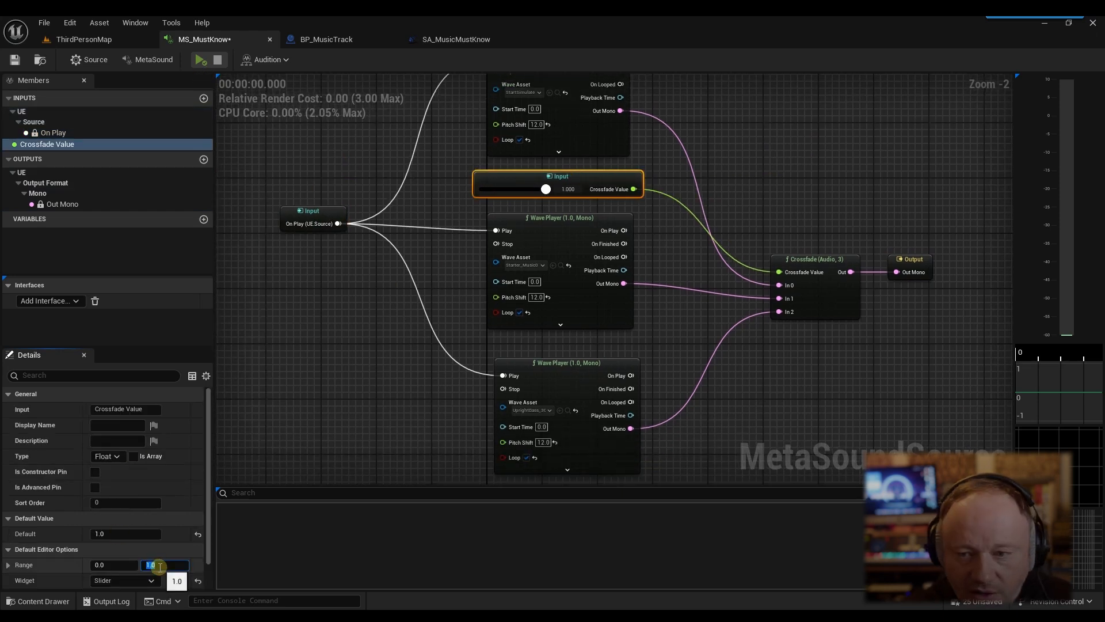
pyautogui.write('2')
pyautogui.press('Return')
pyautogui.click(378, 384)
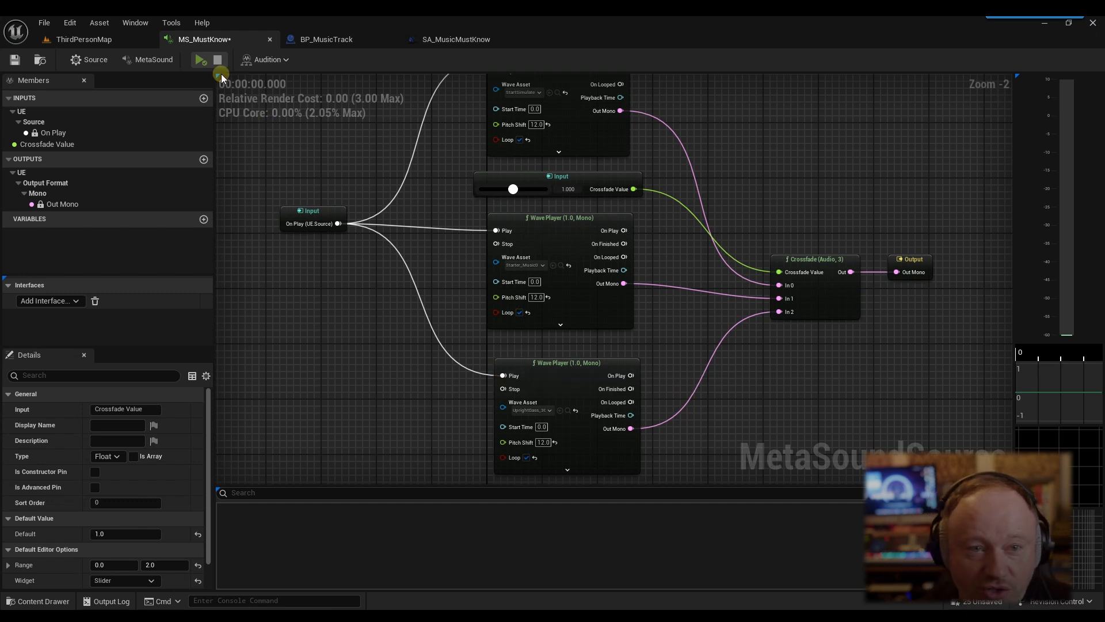
# Step: Preview the MetaSound while sweeping Crossfade Value up to 2.0 and down to 0.0, and stop playback
pyautogui.click(200, 59)
pyautogui.moveTo(513, 189); pyautogui.dragTo(547, 189)
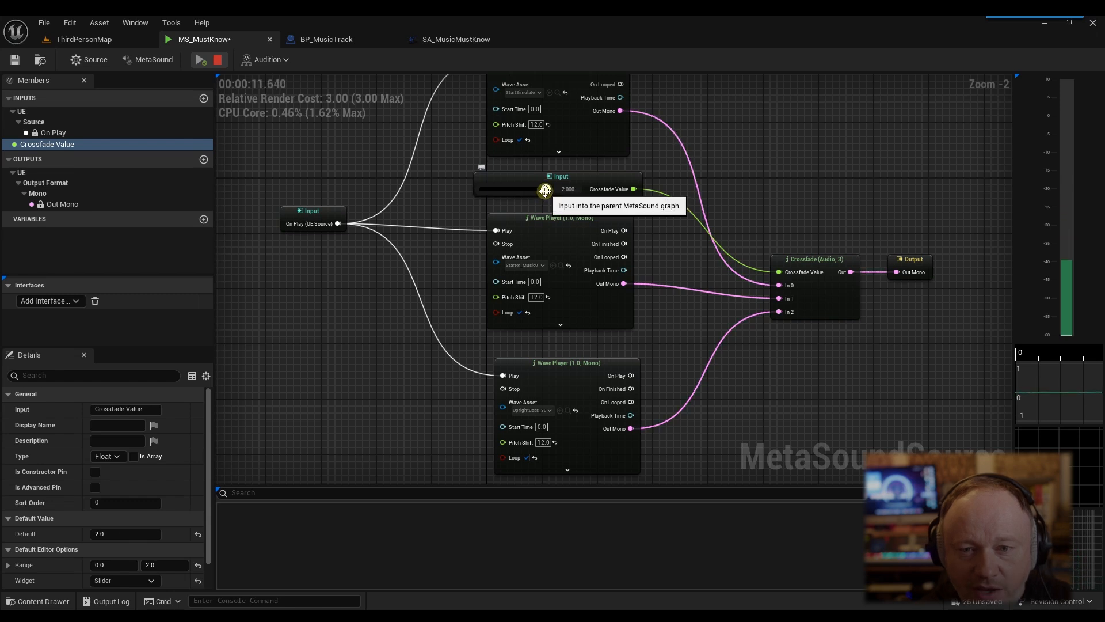
pyautogui.moveTo(546, 190); pyautogui.dragTo(480, 188)
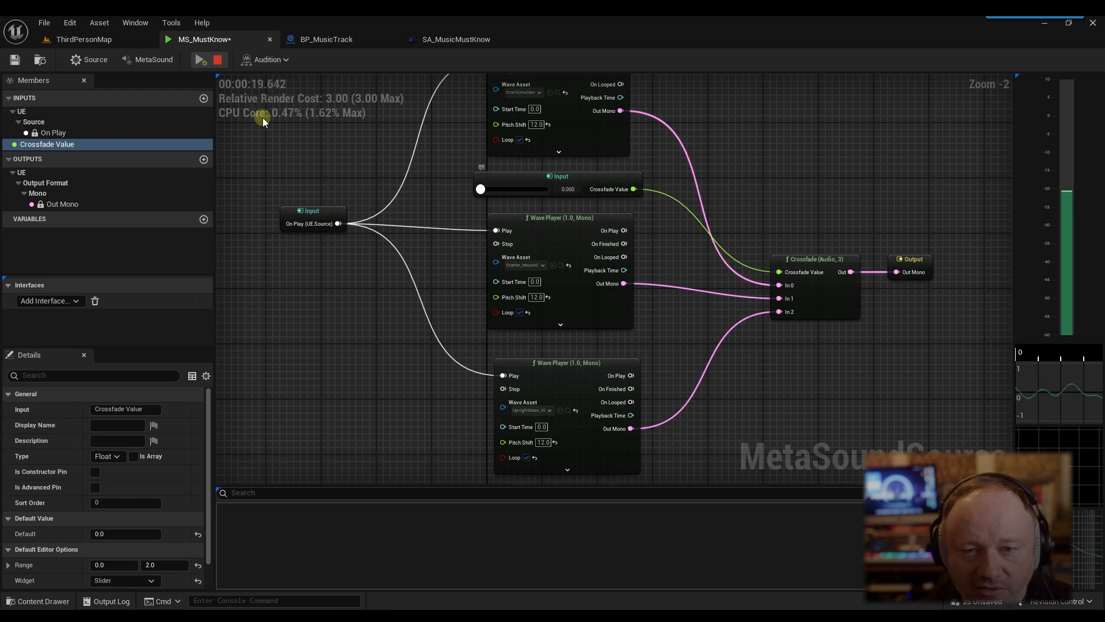
pyautogui.click(218, 60)
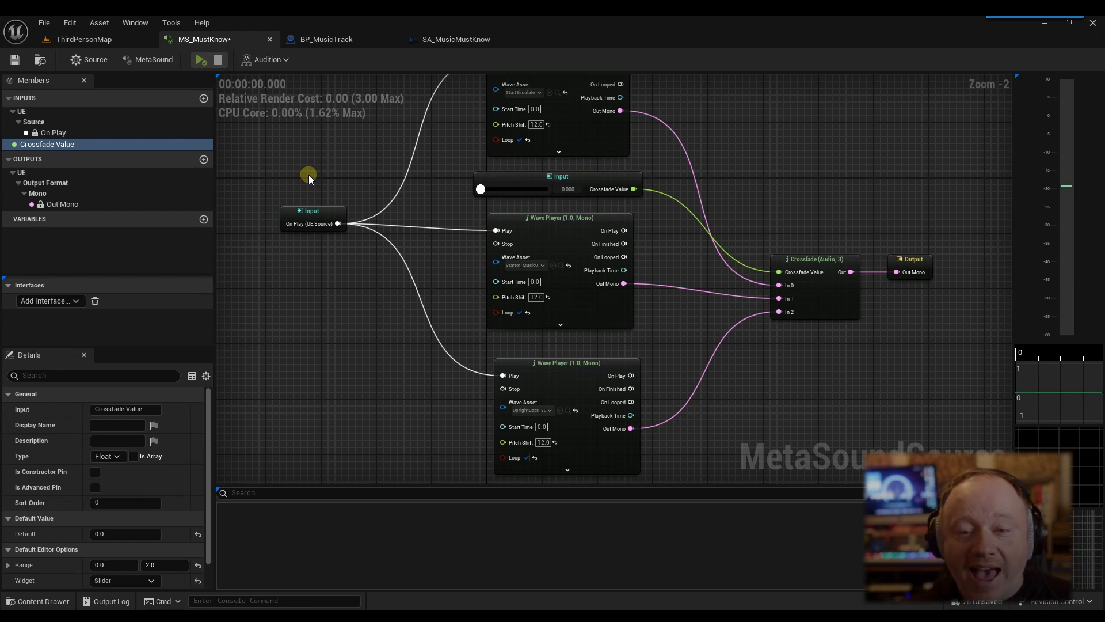
pyautogui.click(513, 180)
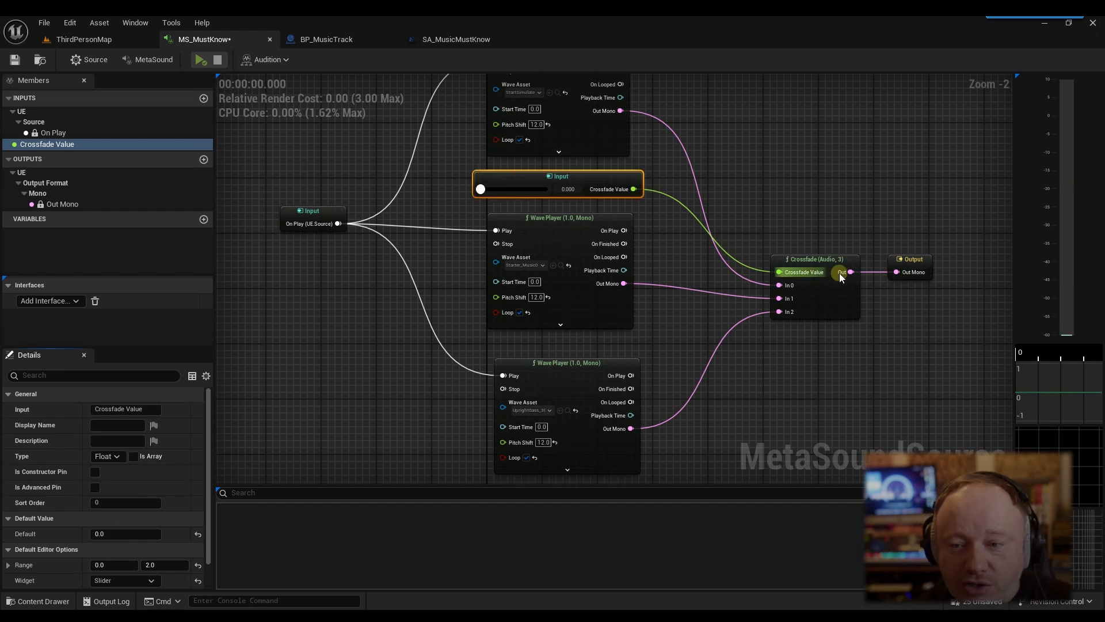
pyautogui.moveTo(834, 261); pyautogui.dragTo(834, 254)
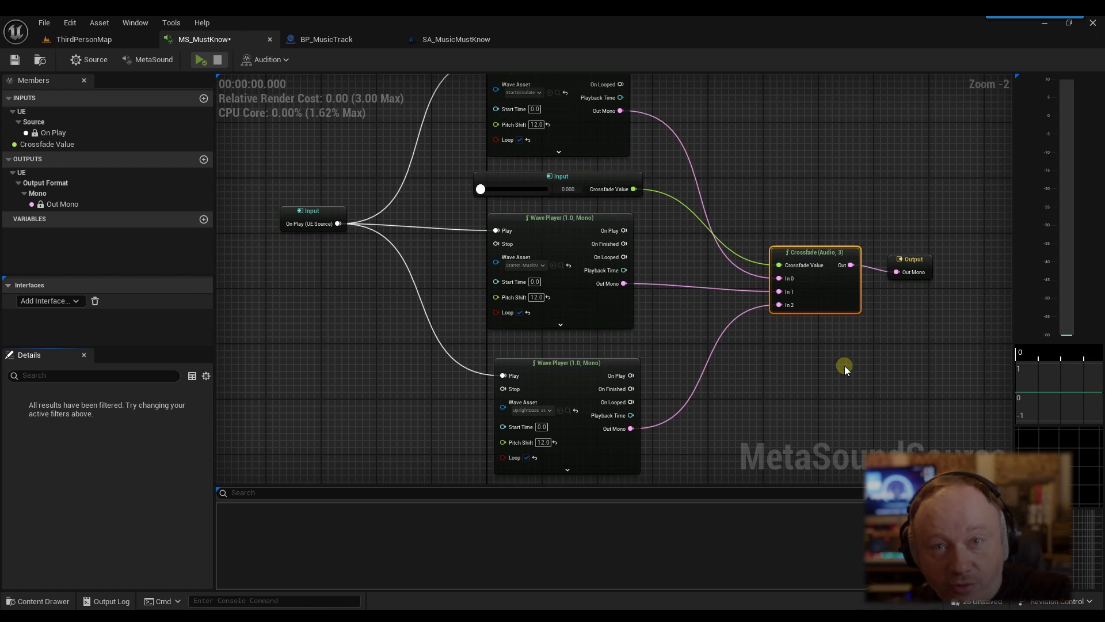
pyautogui.click(932, 344)
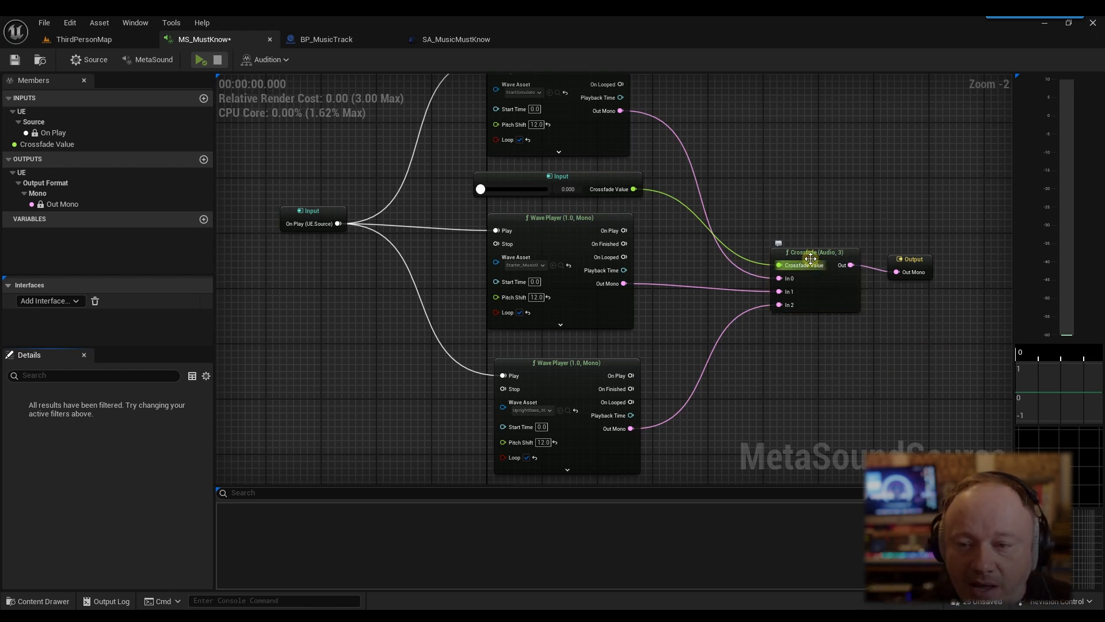
pyautogui.moveTo(811, 258); pyautogui.dragTo(807, 246)
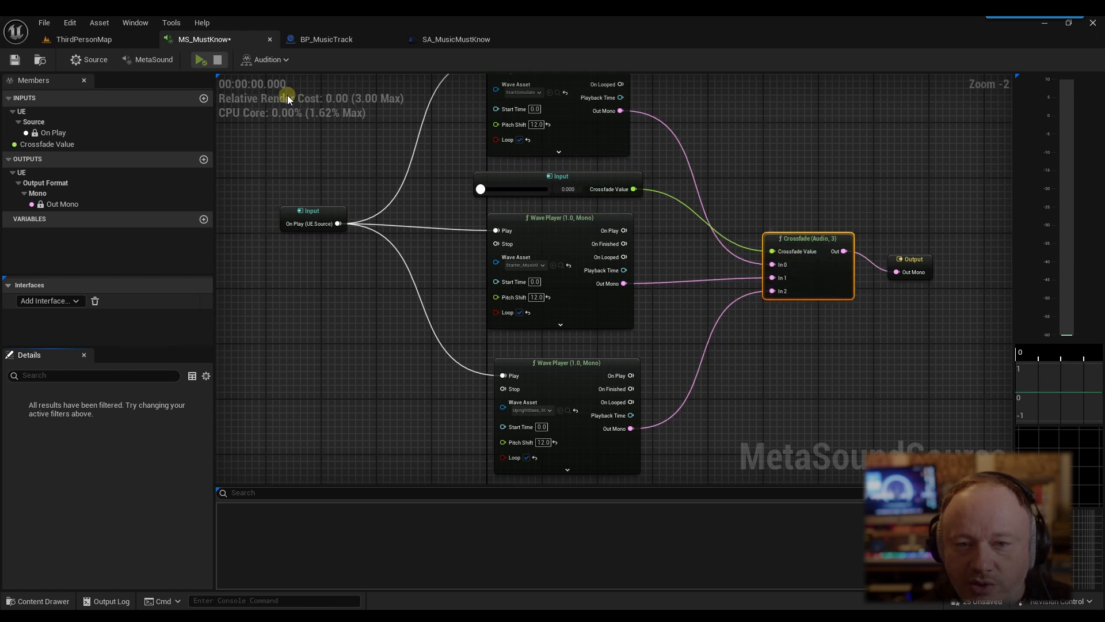
pyautogui.moveTo(750, 351); pyautogui.dragTo(693, 367, button='right')
pyautogui.scroll(-2, 771, 356)
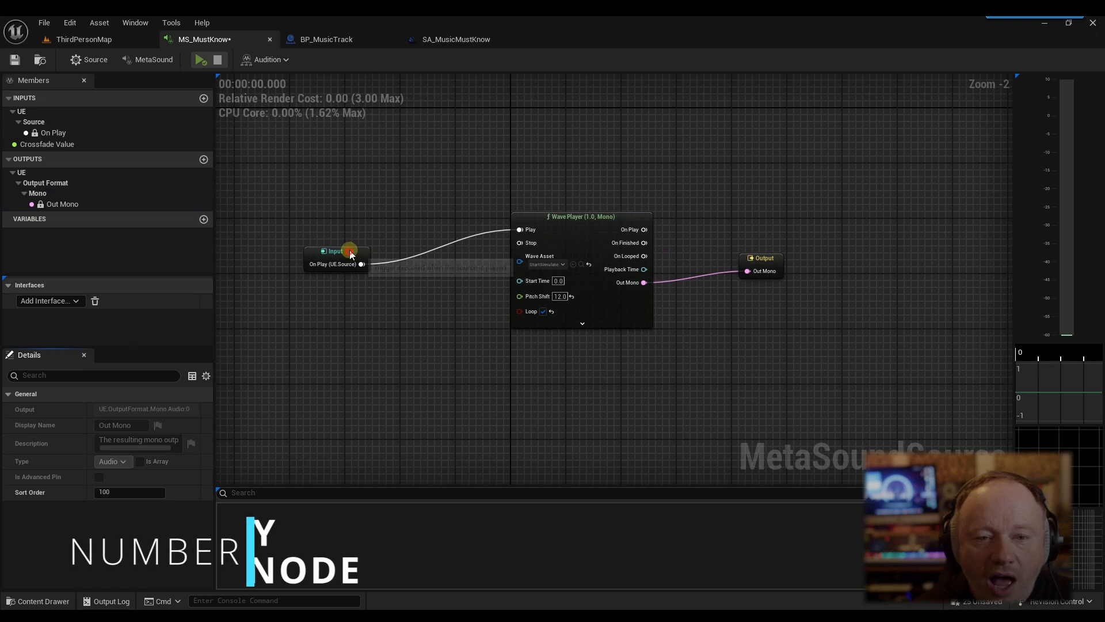
# Step: Turn off looping on the Wave Player with its advanced pins expanded and briefly preview the sound
pyautogui.moveTo(347, 251); pyautogui.dragTo(423, 211)
pyautogui.click(543, 311)
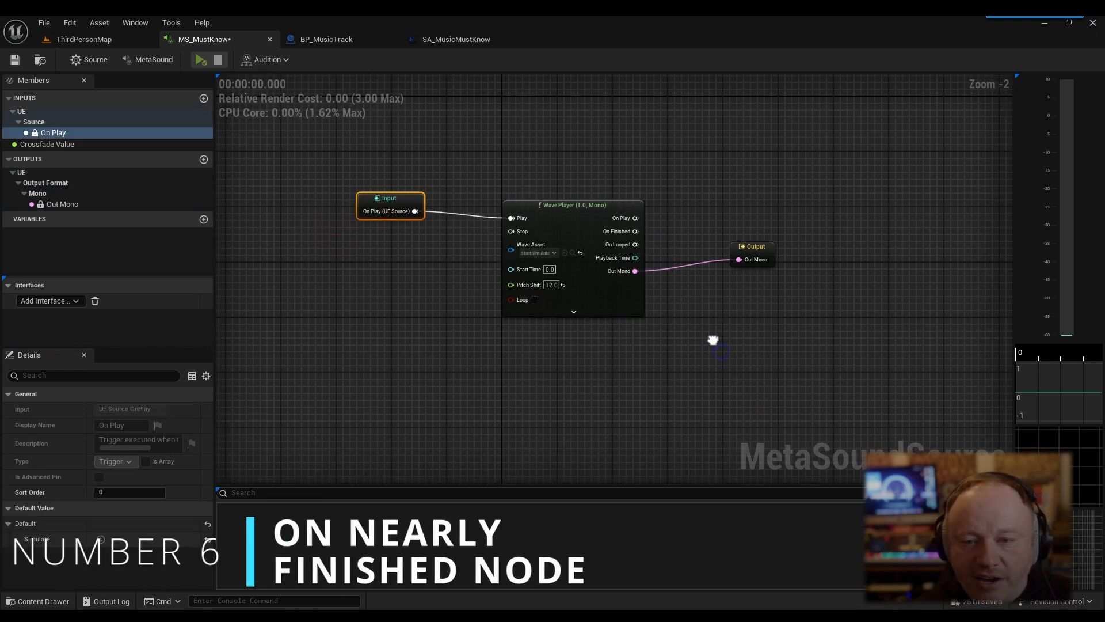
pyautogui.moveTo(723, 257); pyautogui.dragTo(721, 272)
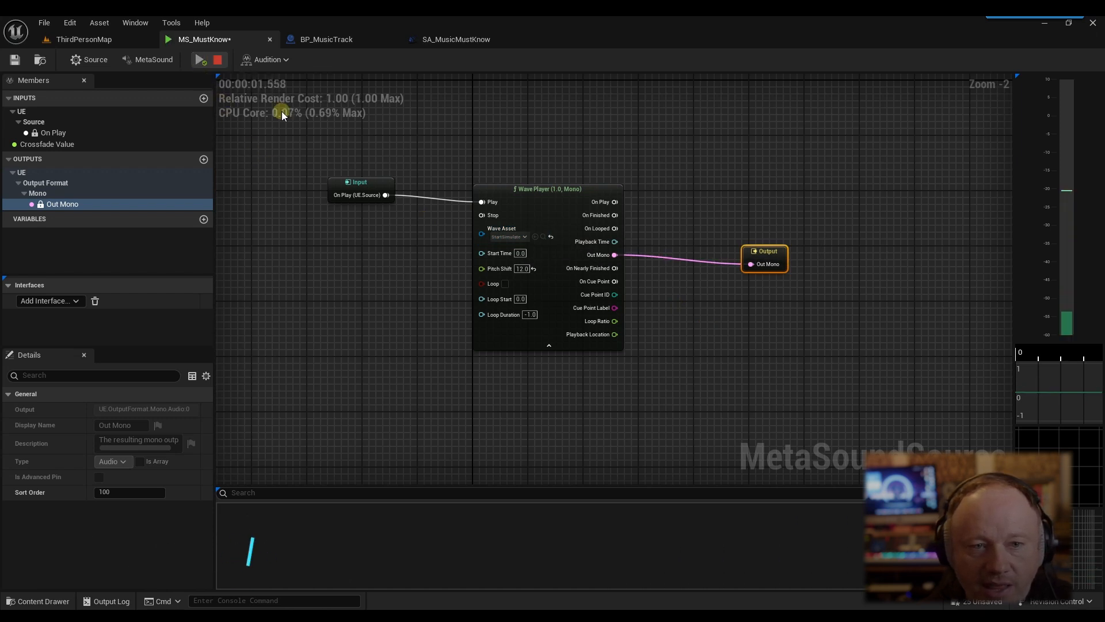
pyautogui.click(226, 61)
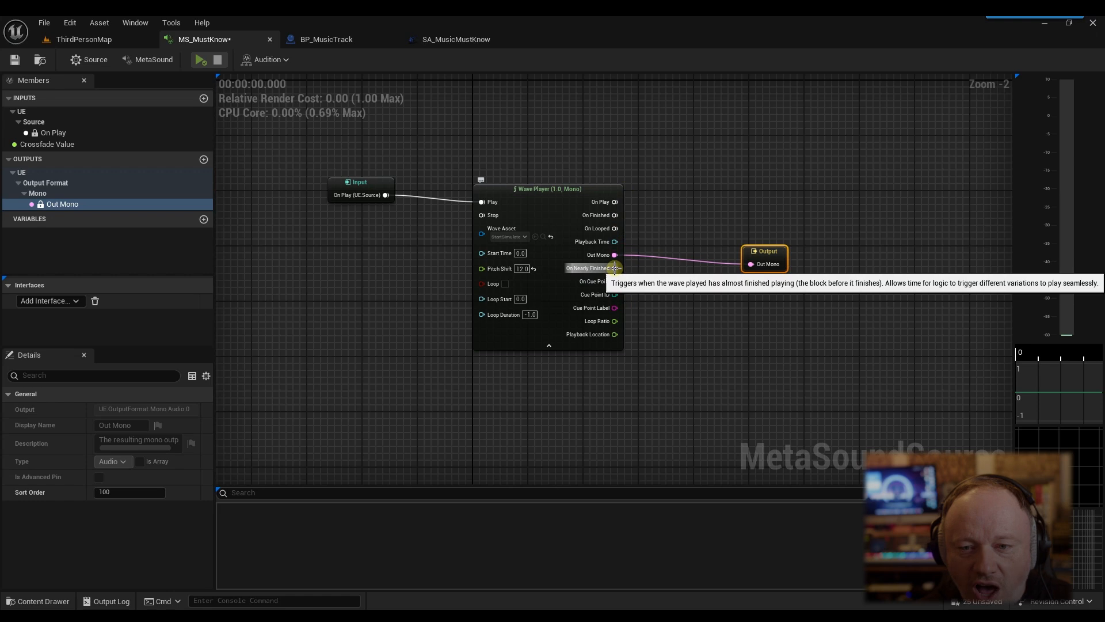
# Step: Promote the Wave Player's On Nearly Finished pin to a graph variable and move the On Play input lower in the graph
pyautogui.moveTo(614, 268); pyautogui.dragTo(701, 316)
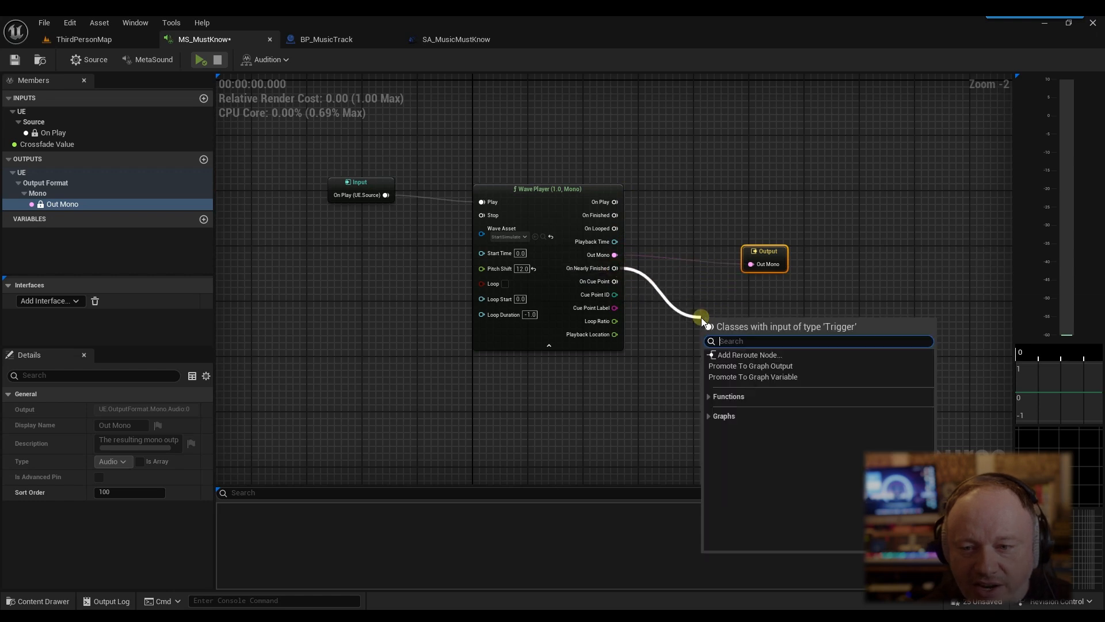
pyautogui.click(763, 376)
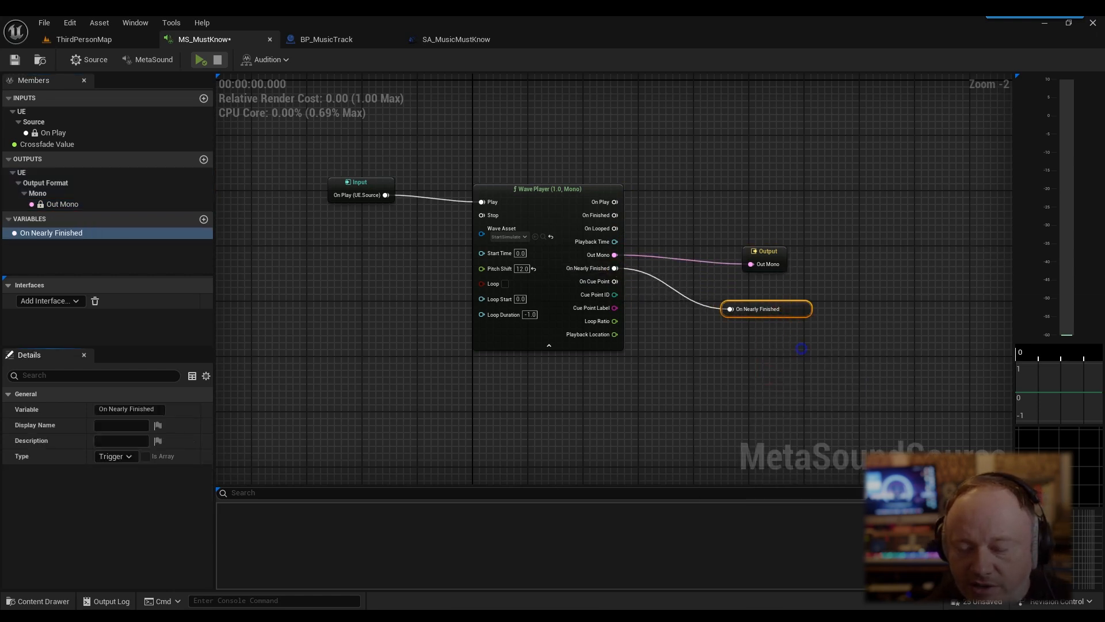
pyautogui.moveTo(801, 346); pyautogui.dragTo(777, 296, button='right')
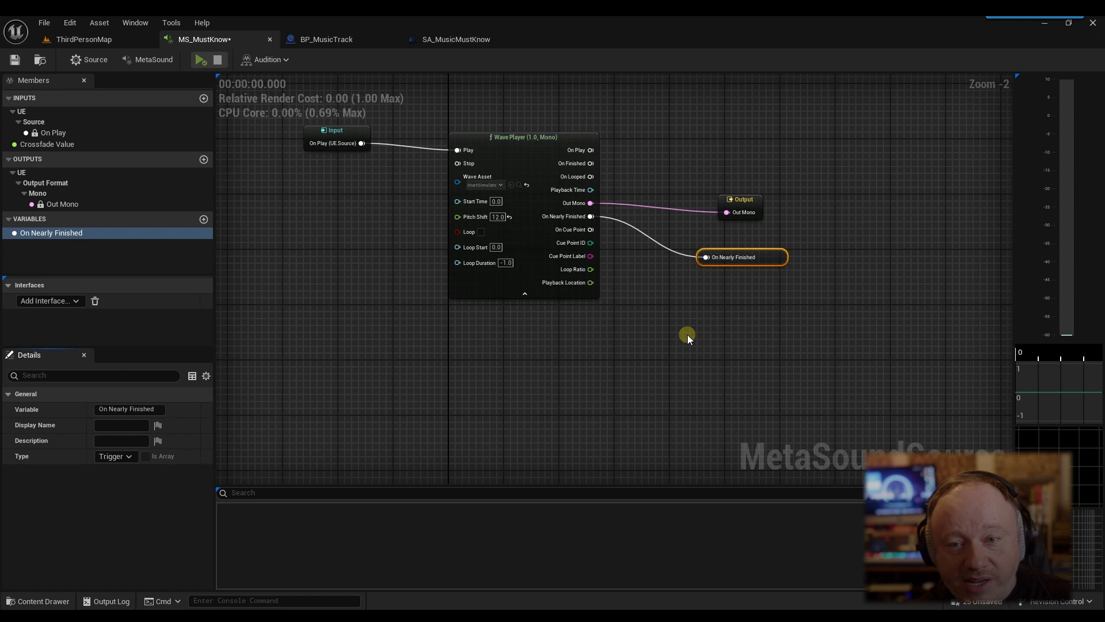
pyautogui.moveTo(337, 136); pyautogui.dragTo(290, 240)
pyautogui.moveTo(521, 347)
pyautogui.mouseDown(button='right')
pyautogui.moveTo(552, 343)
pyautogui.moveTo(541, 343)
pyautogui.mouseUp(button='right')
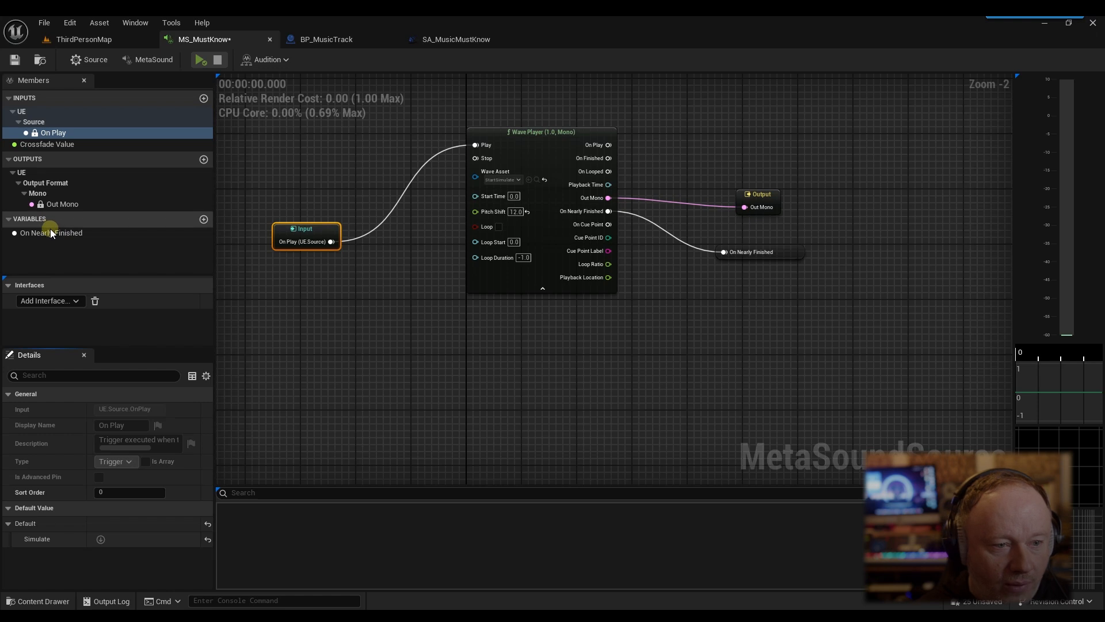
# Step: Place one delayed get node for the On Nearly Finished variable below the On Play input, deleting any surplus getters
pyautogui.moveTo(50, 232); pyautogui.dragTo(345, 359)
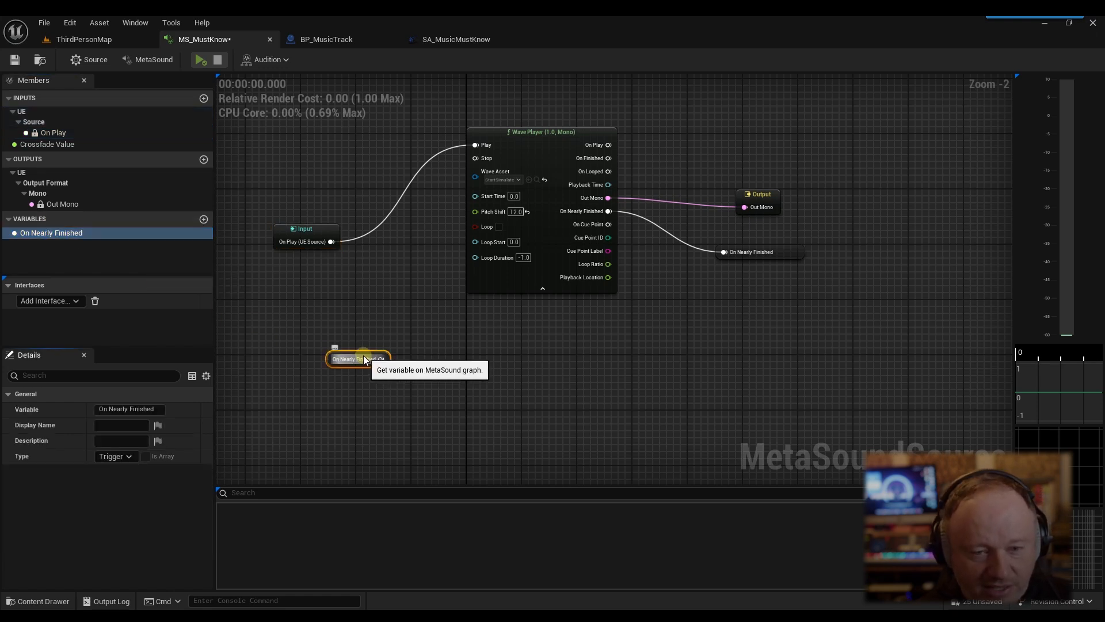
pyautogui.press('Delete')
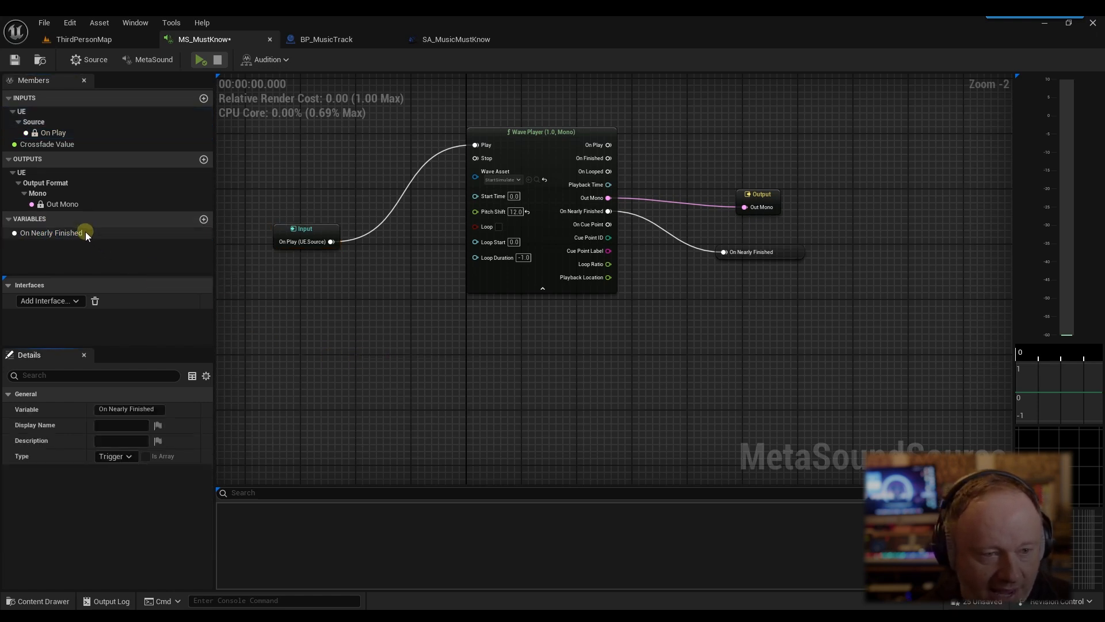
pyautogui.moveTo(85, 233); pyautogui.dragTo(334, 314)
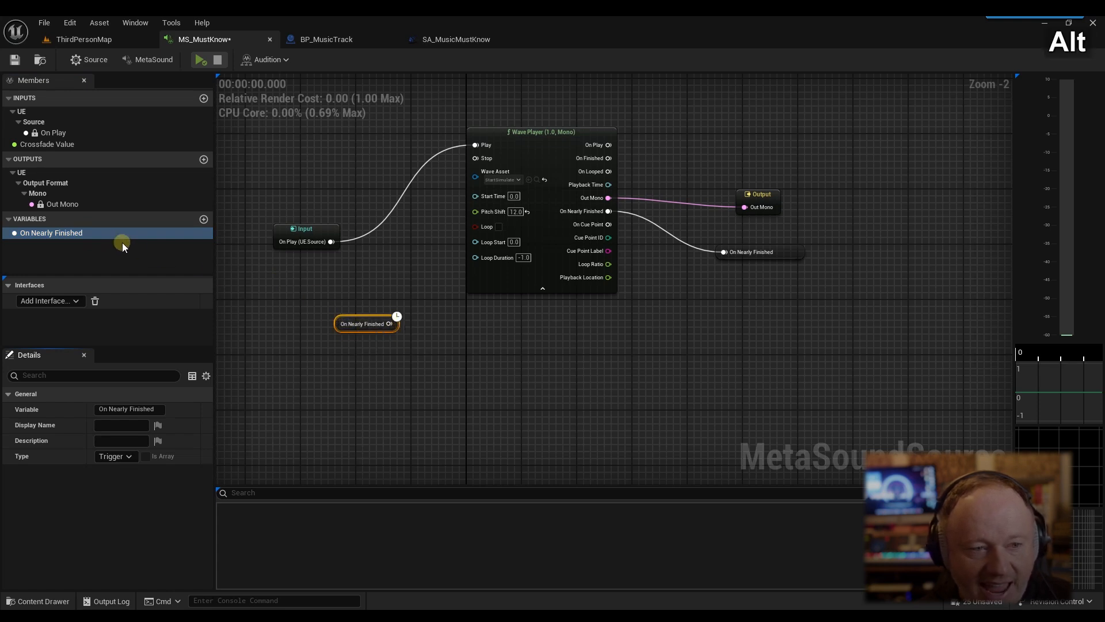
pyautogui.moveTo(118, 236); pyautogui.dragTo(294, 360)
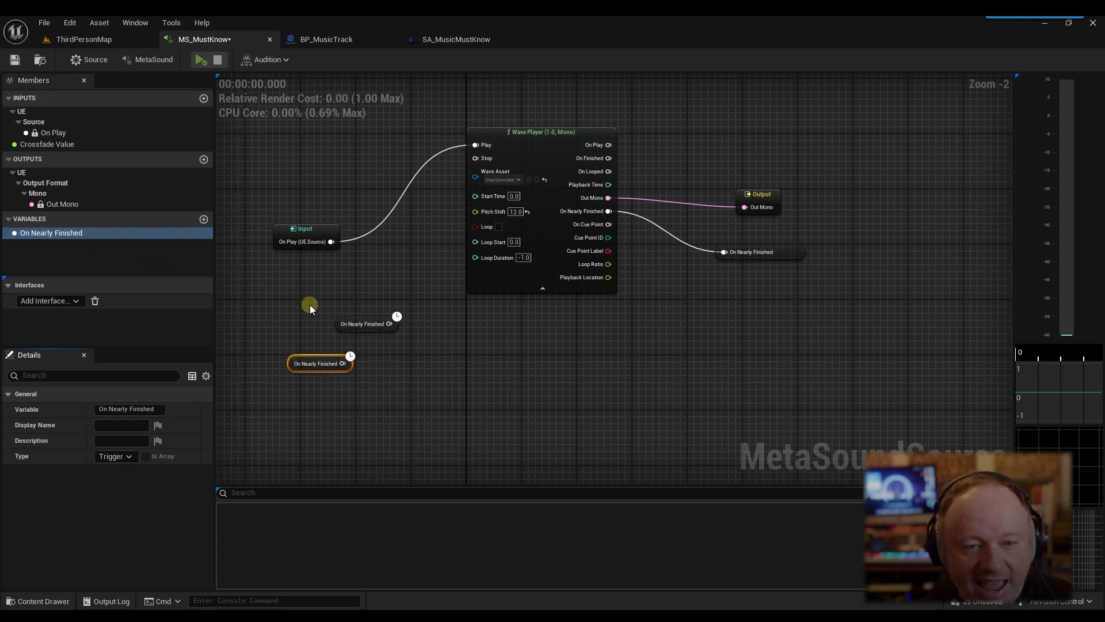
pyautogui.click(299, 338)
pyautogui.click(319, 368)
pyautogui.press('Delete')
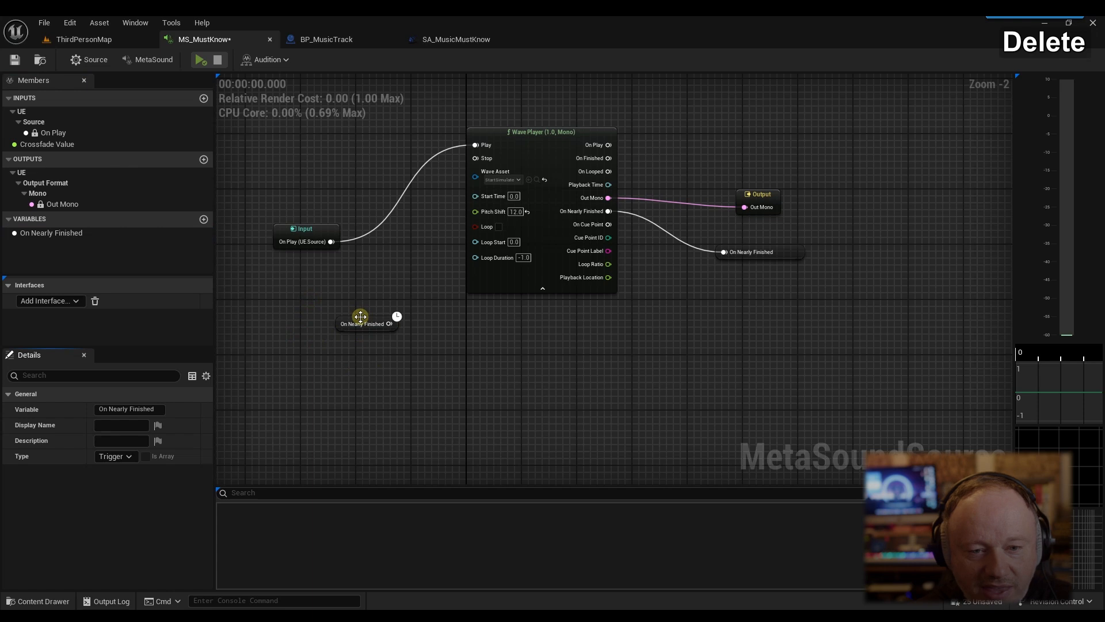
pyautogui.click(364, 320)
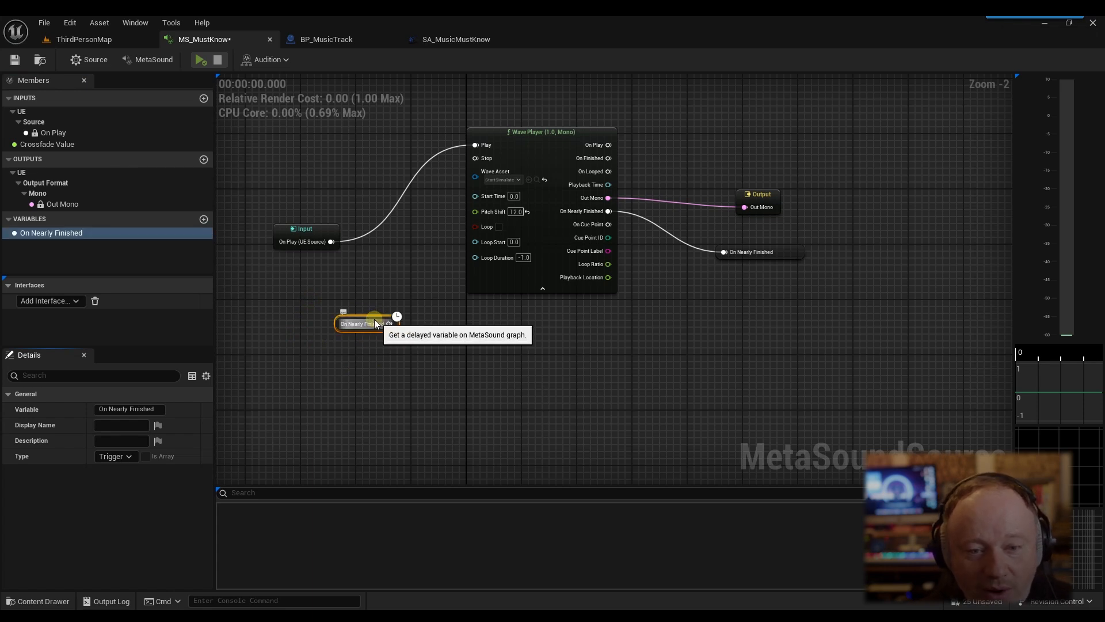
pyautogui.moveTo(355, 333); pyautogui.dragTo(314, 358)
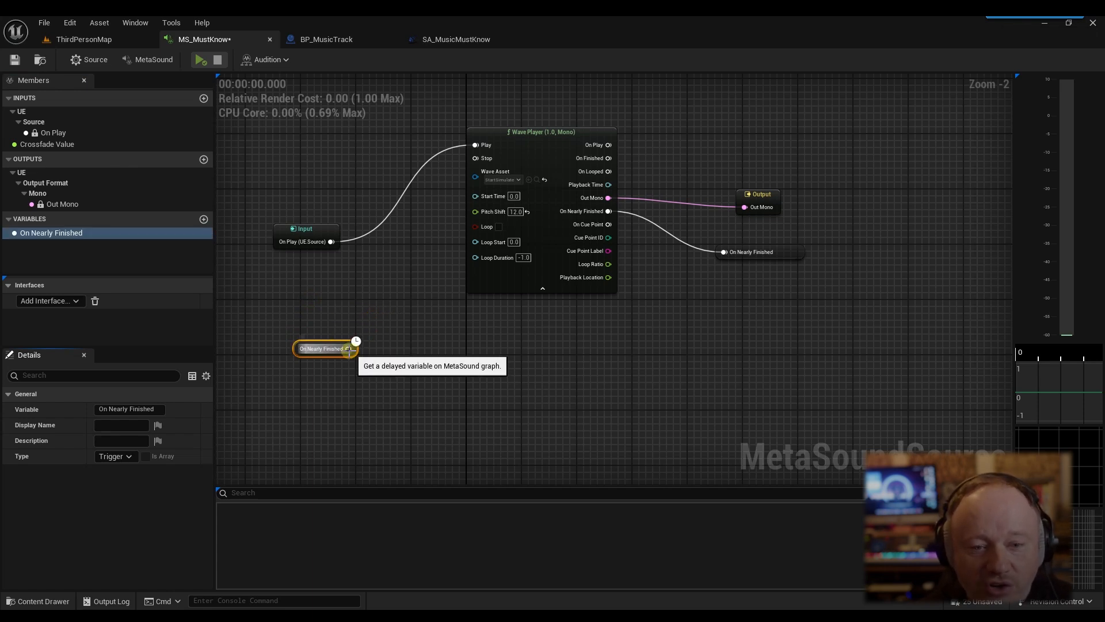
# Step: Disconnect On Play from the Wave Player and add a Trigger Any (2) node between them
pyautogui.keyDown('alt'); pyautogui.click(332, 242); pyautogui.keyUp('alt')
pyautogui.moveTo(330, 230); pyautogui.dragTo(298, 141)
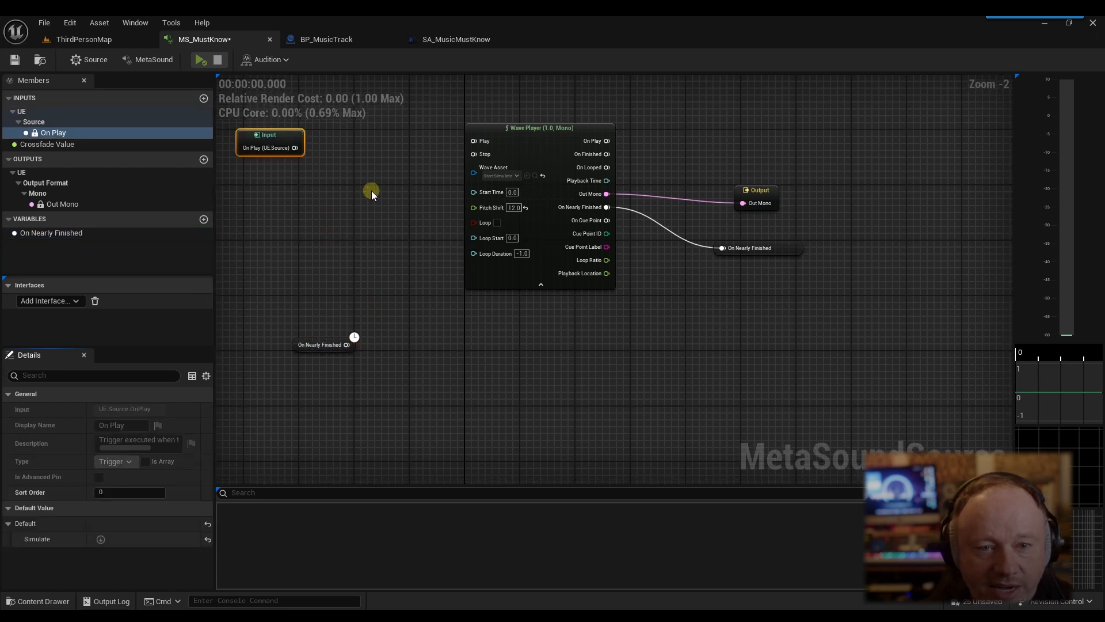
pyautogui.rightClick(376, 235)
pyautogui.write('any 2')
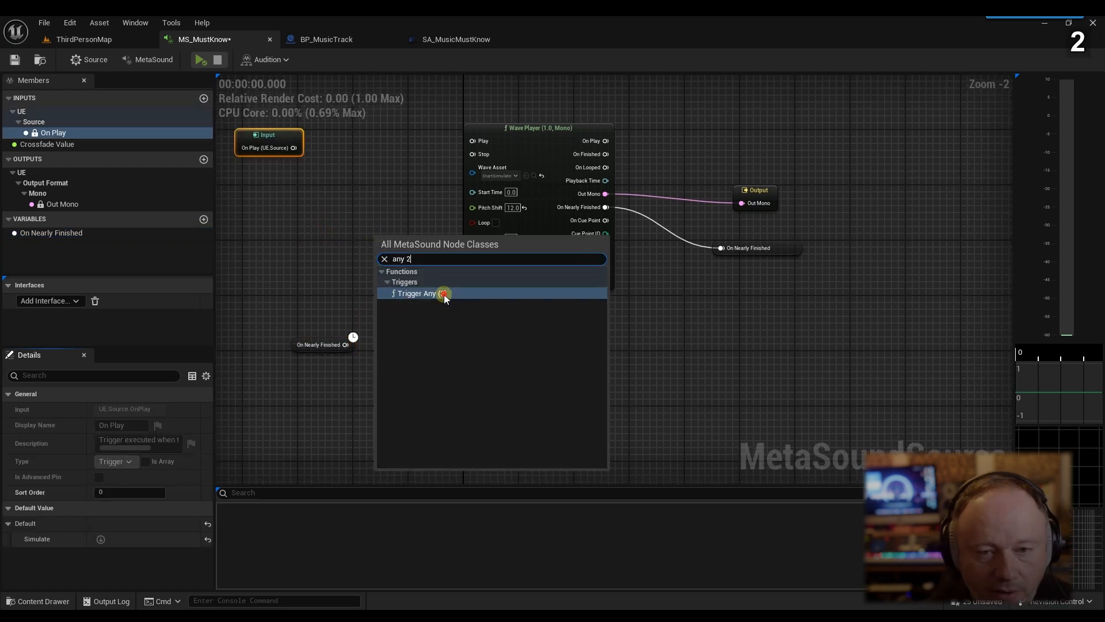
pyautogui.click(444, 294)
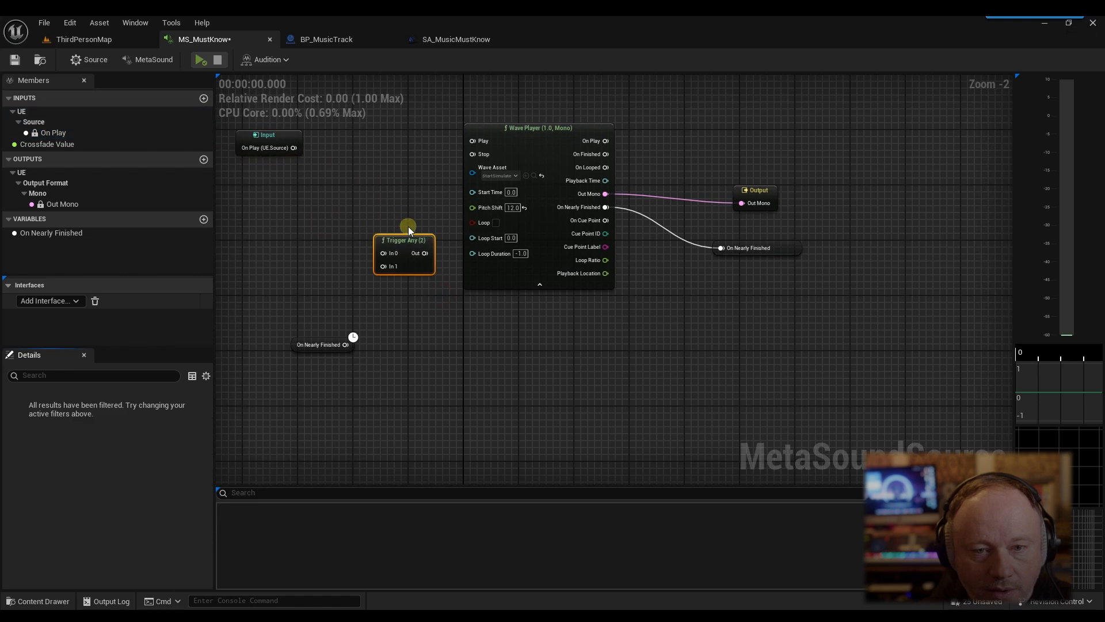
pyautogui.moveTo(408, 226); pyautogui.dragTo(377, 131)
# Step: Route On Play through In 0 of Trigger Any (2) into the Wave Player's Play pin and briefly preview the sound
pyautogui.moveTo(293, 149); pyautogui.dragTo(473, 141)
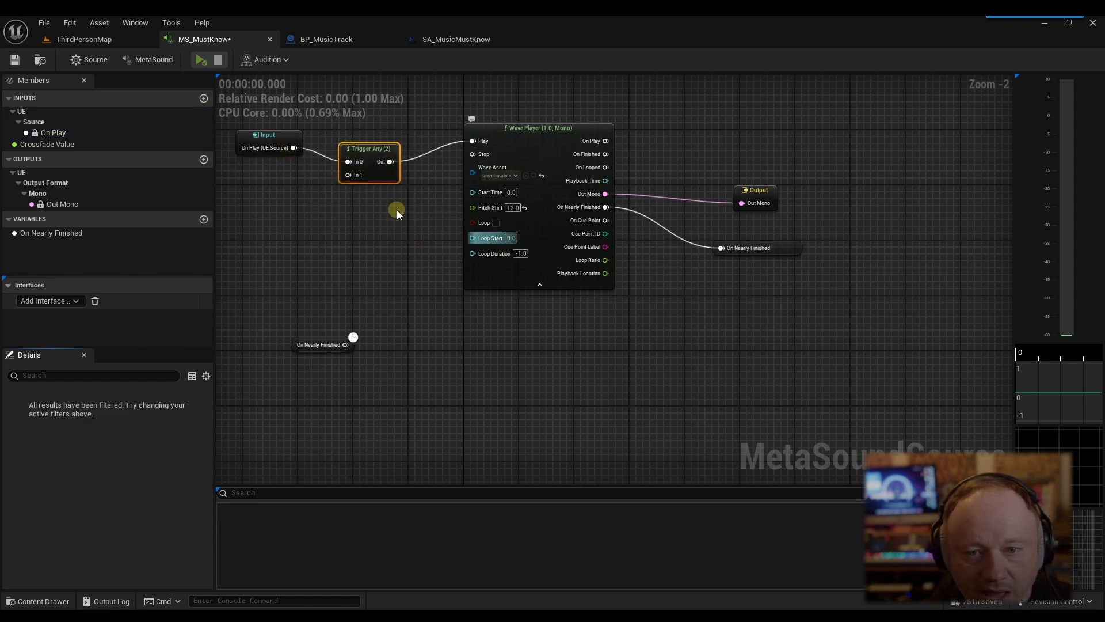
pyautogui.click(200, 60)
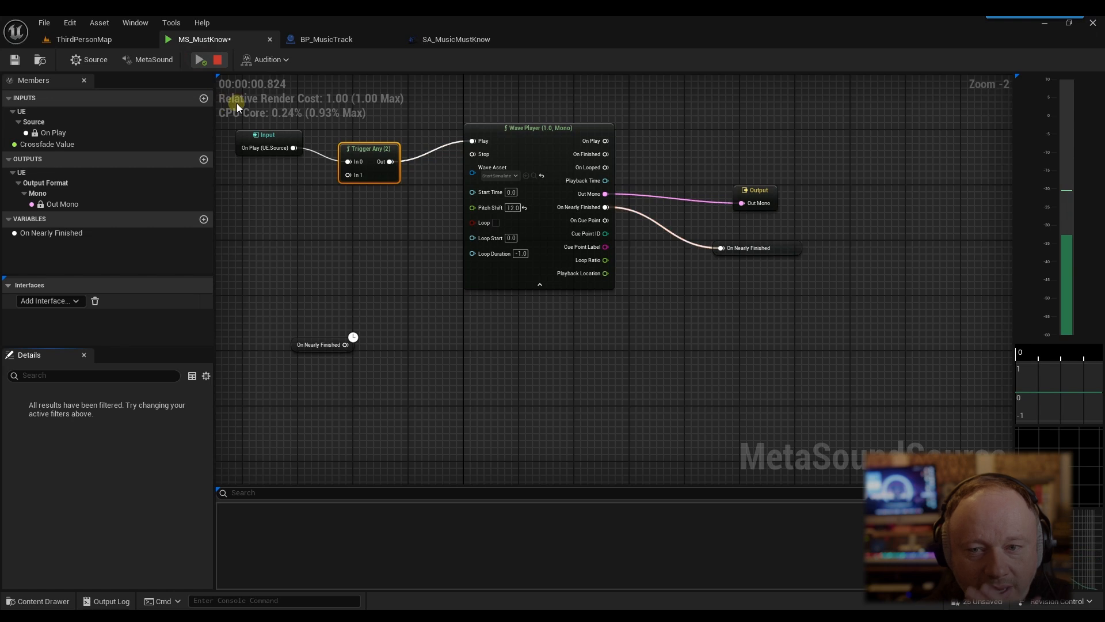
pyautogui.click(218, 59)
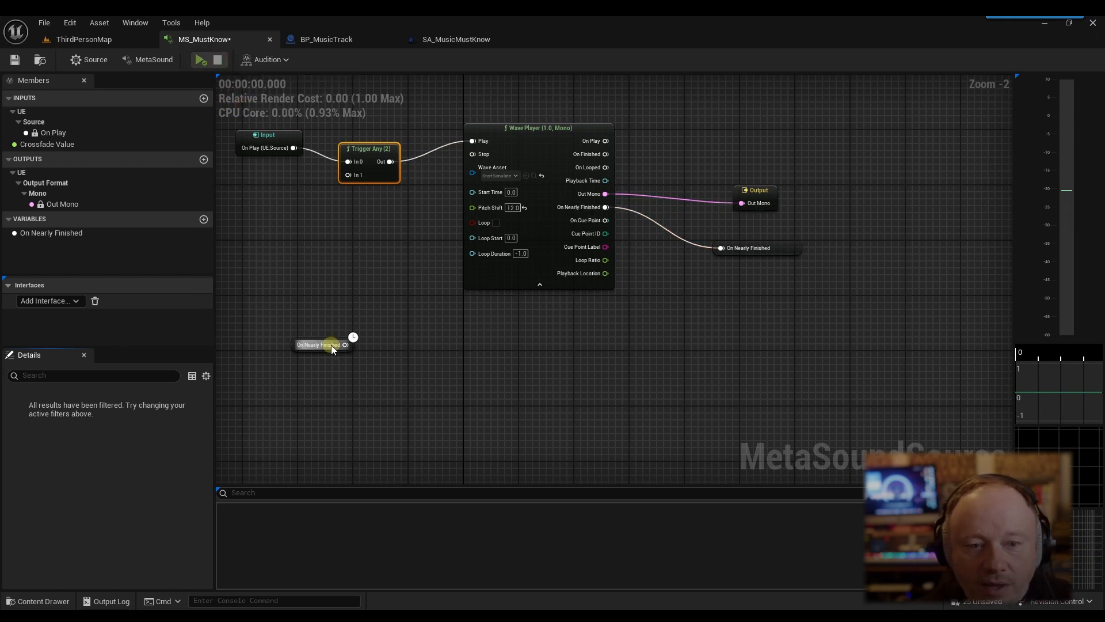
# Step: Move the delayed On Nearly Finished getter beneath the On Play input and connect it to In 1 of Trigger Any (2)
pyautogui.moveTo(321, 337); pyautogui.dragTo(349, 175)
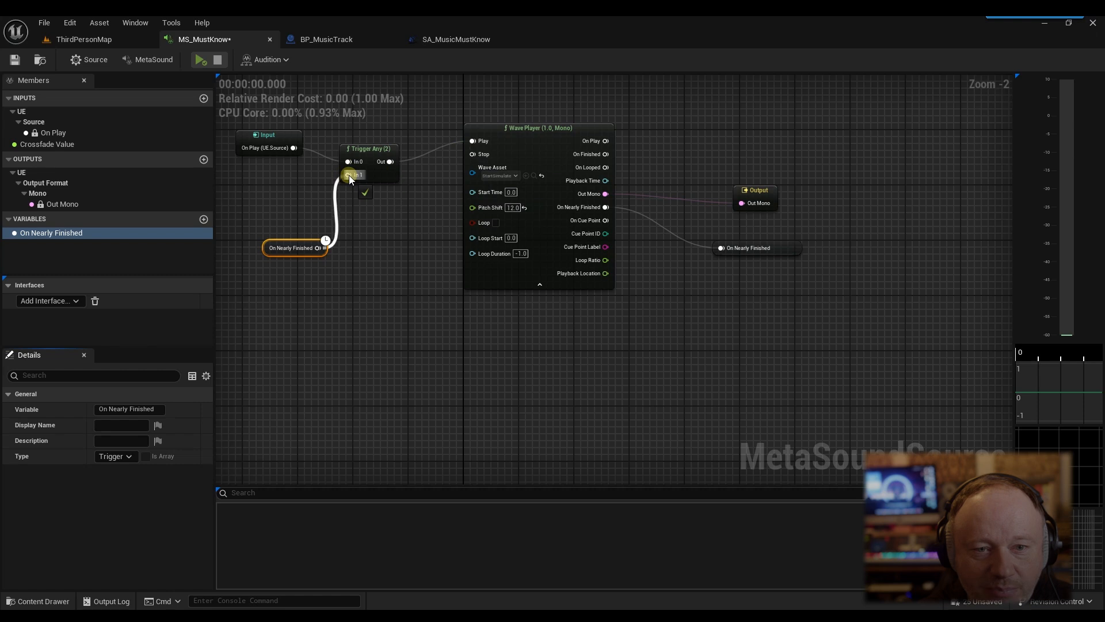
# Step: Preview the retriggered sound briefly and move the delayed On Nearly Finished getter up beneath the On Play input
pyautogui.click(200, 60)
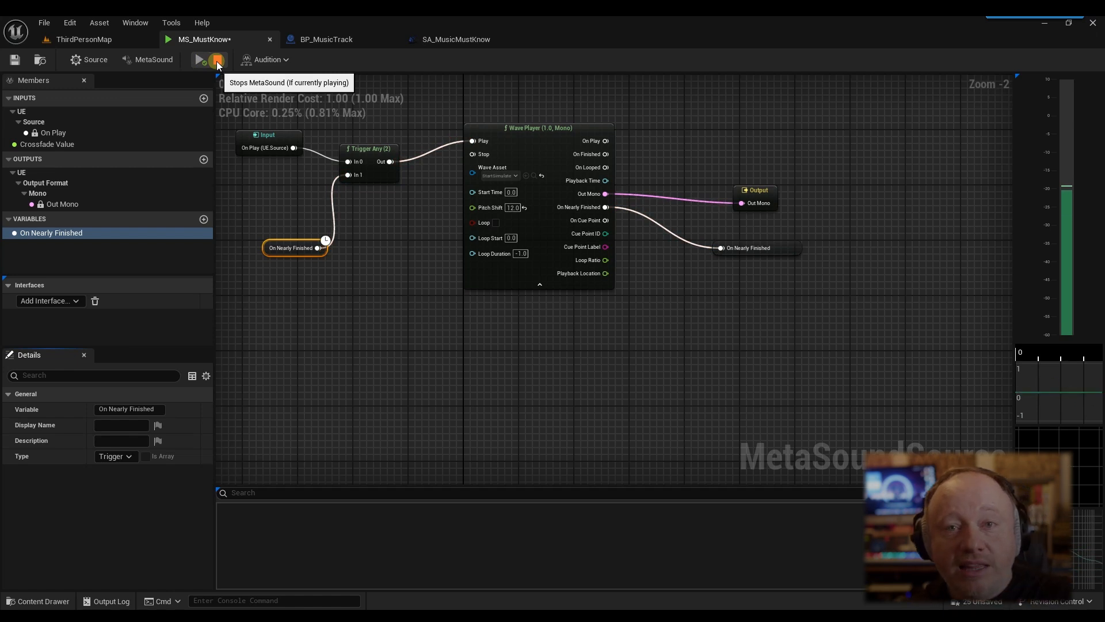
pyautogui.click(217, 60)
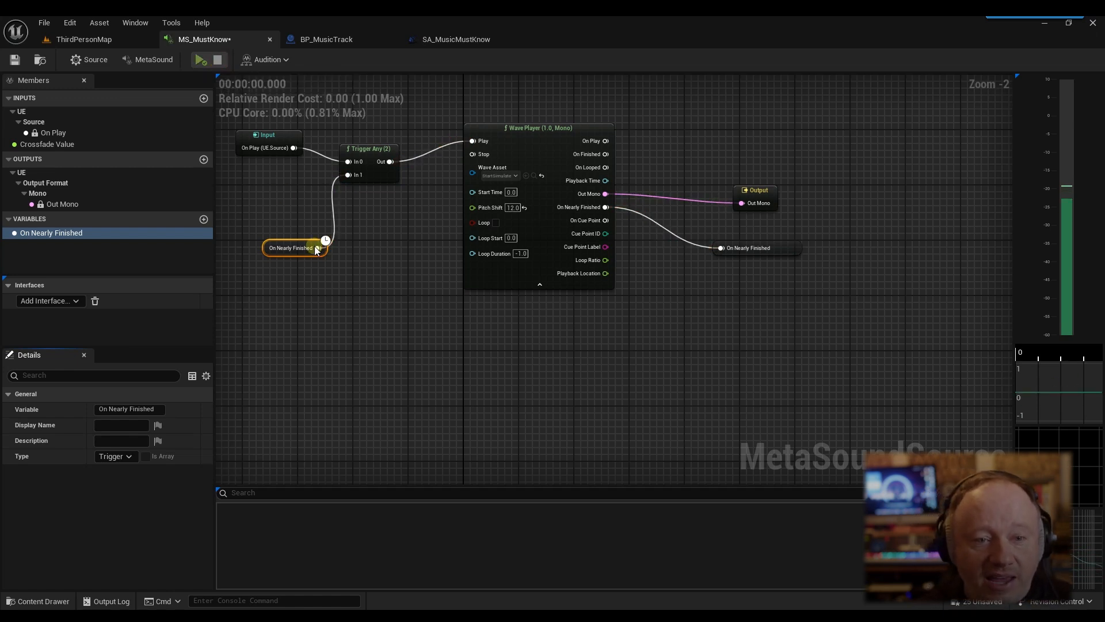
pyautogui.moveTo(305, 245); pyautogui.dragTo(278, 182)
pyautogui.moveTo(444, 257); pyautogui.dragTo(496, 297, button='right')
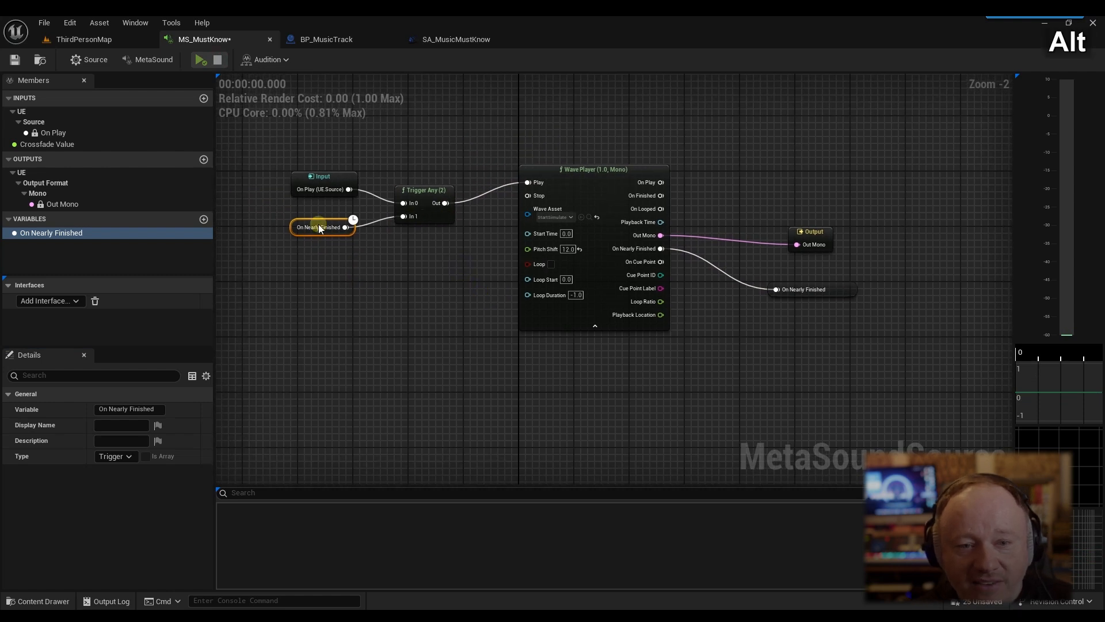
# Step: Replace the delayed On Nearly Finished getter with a regular one and try to wire it to Trigger Any (2)
pyautogui.press('Delete')
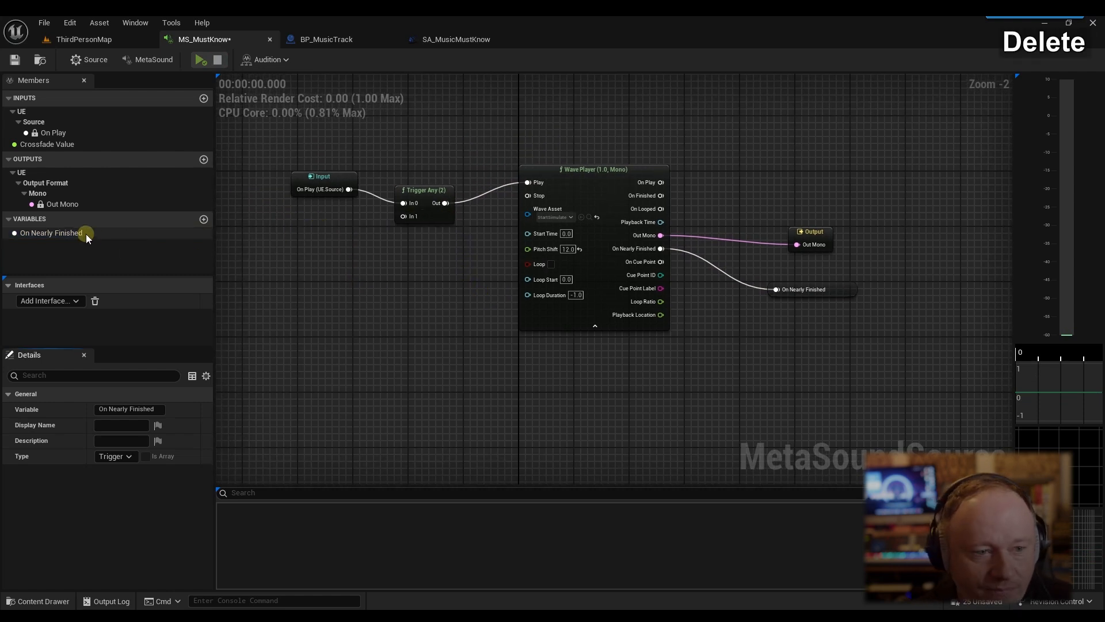
pyautogui.moveTo(85, 234); pyautogui.dragTo(301, 251)
pyautogui.click(406, 314)
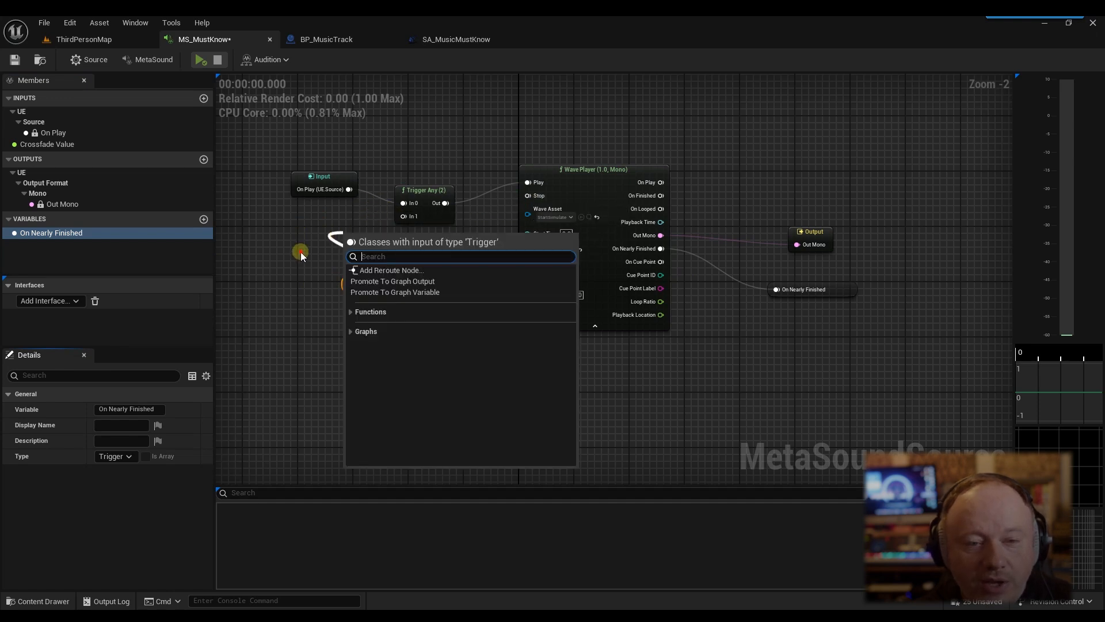
# Step: Swap the regular On Nearly Finished getter for a delayed one beneath the On Play input, connected to In 1 of Trigger Any (2)
pyautogui.click(316, 283)
pyautogui.press('Delete')
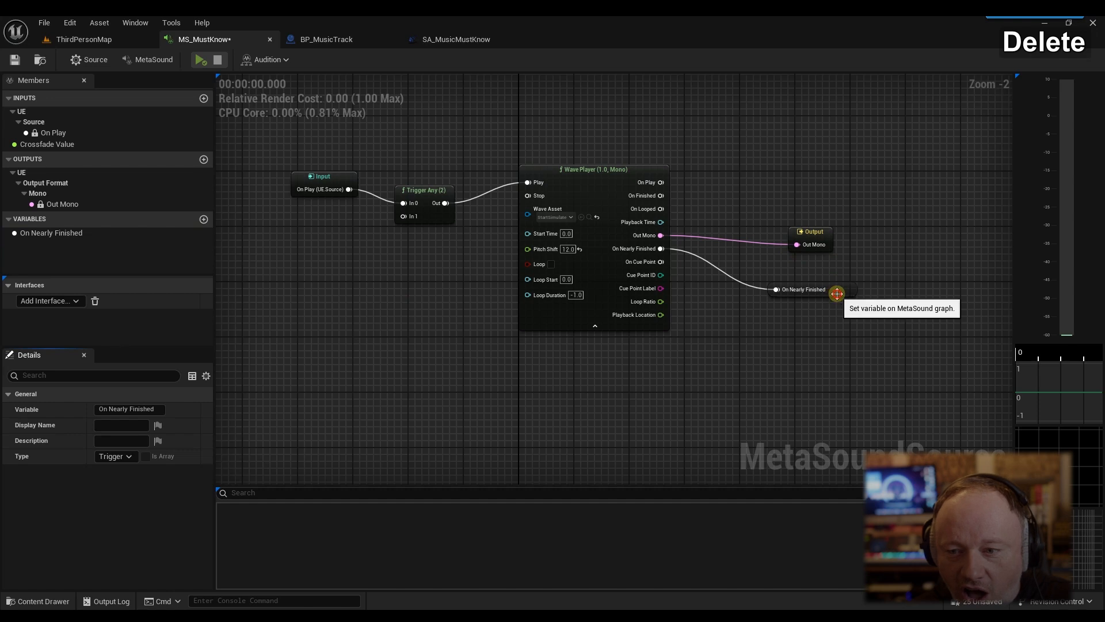
pyautogui.click(89, 233)
pyautogui.moveTo(89, 232); pyautogui.dragTo(288, 272)
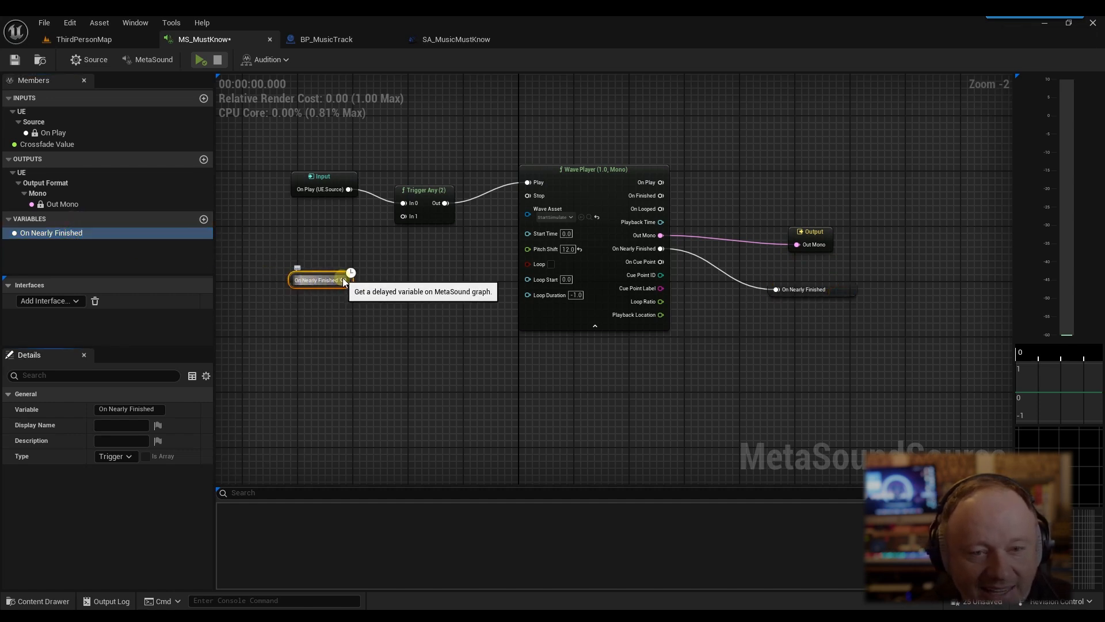
pyautogui.moveTo(368, 244); pyautogui.dragTo(404, 216)
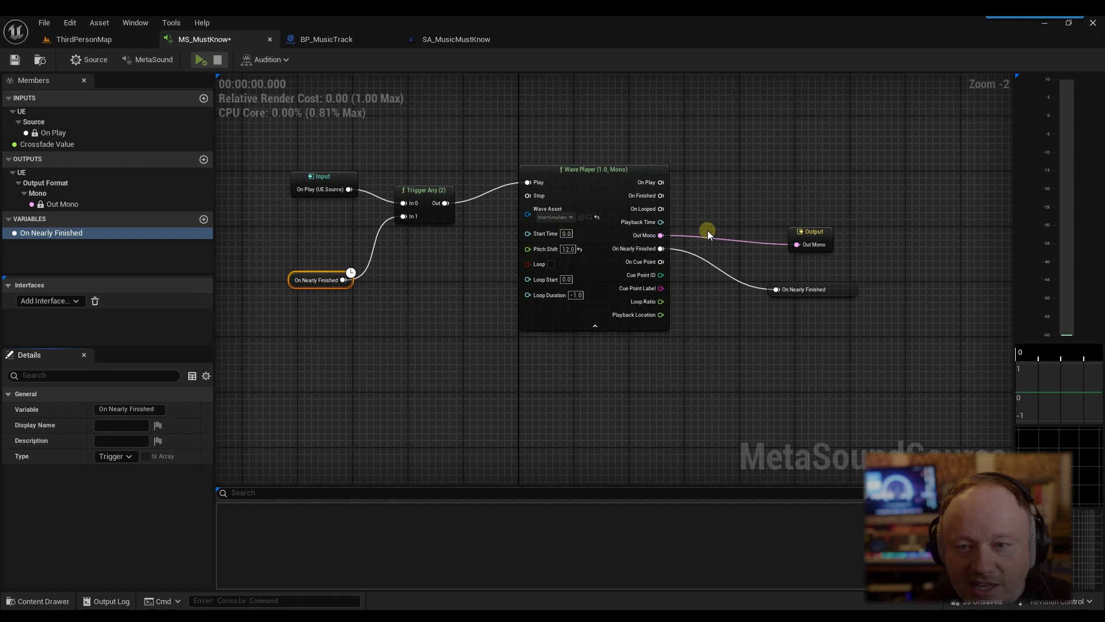
pyautogui.click(851, 290)
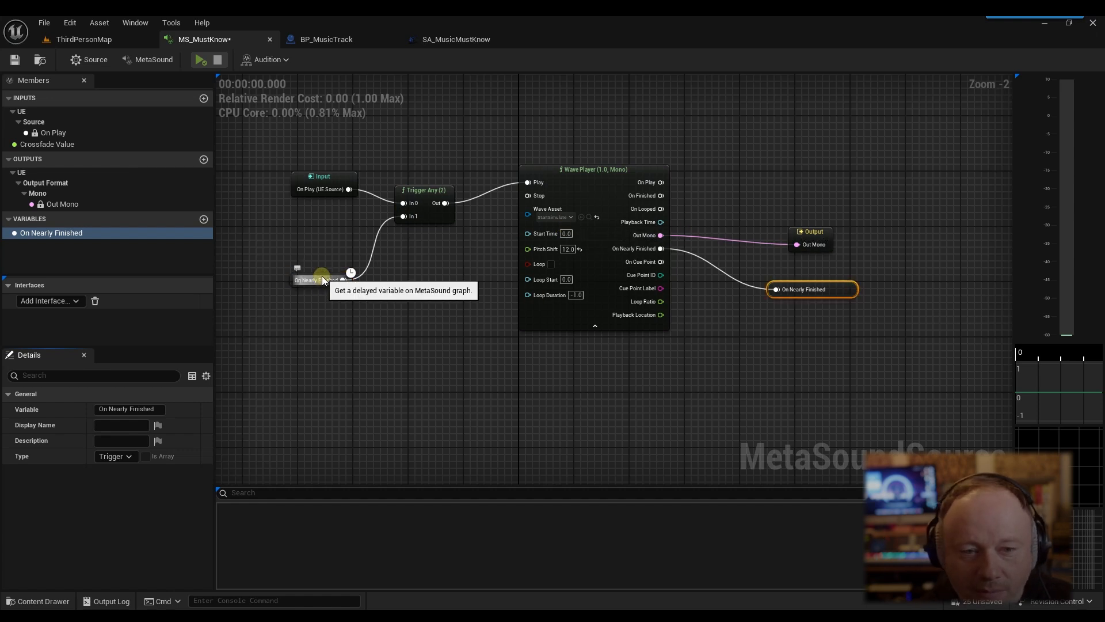
pyautogui.moveTo(320, 275); pyautogui.dragTo(319, 244)
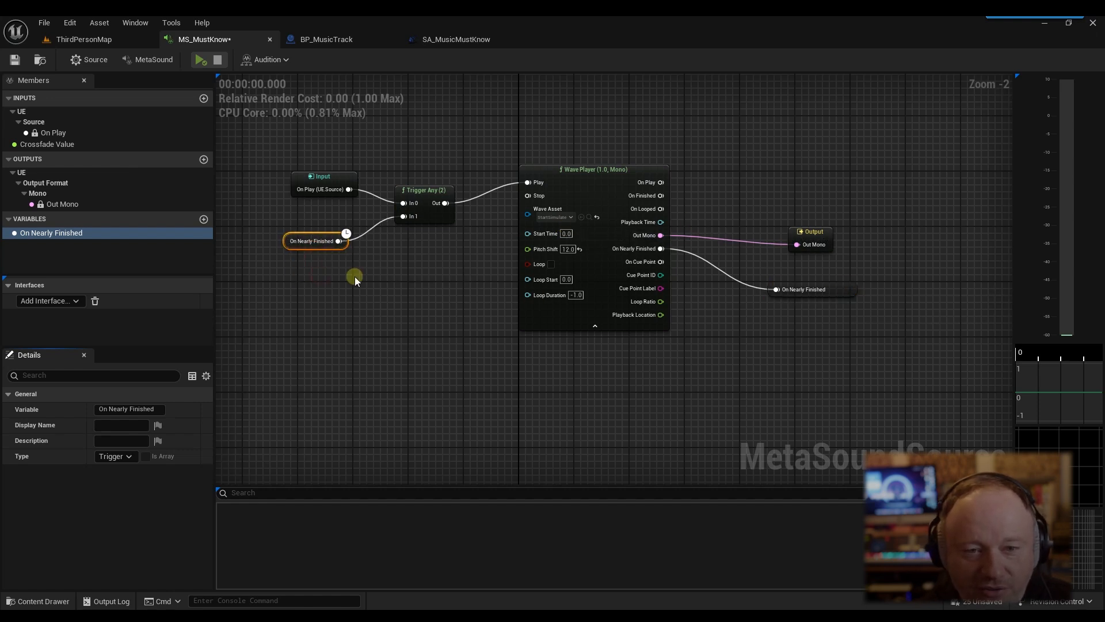
# Step: Preview the self-retriggering Wave Player and stop the playback
pyautogui.click(200, 59)
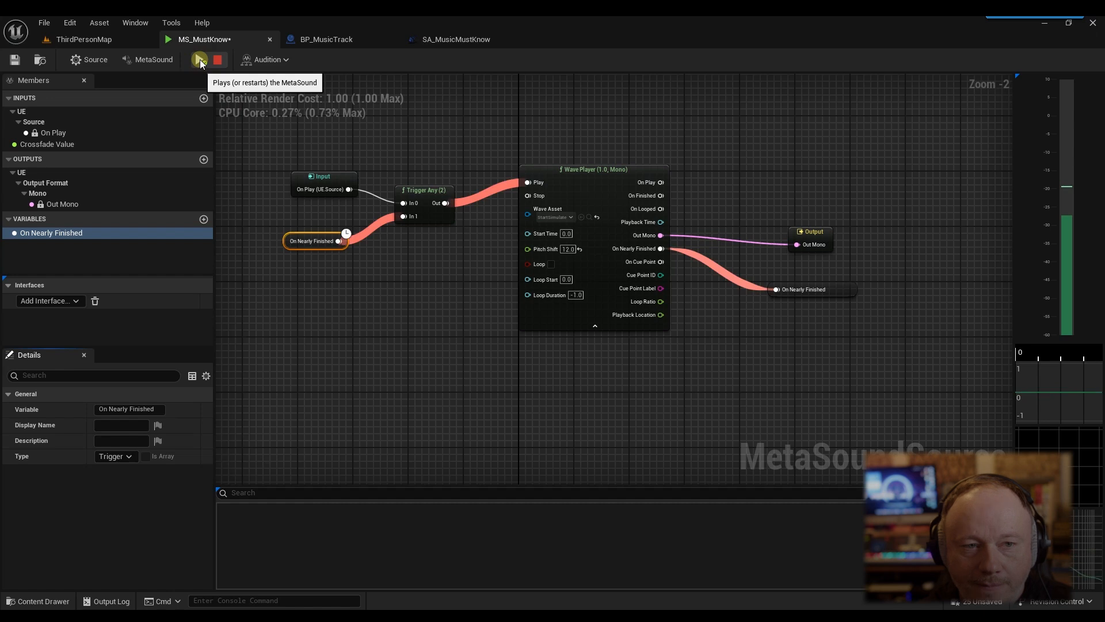
pyautogui.click(217, 60)
pyautogui.click(451, 421)
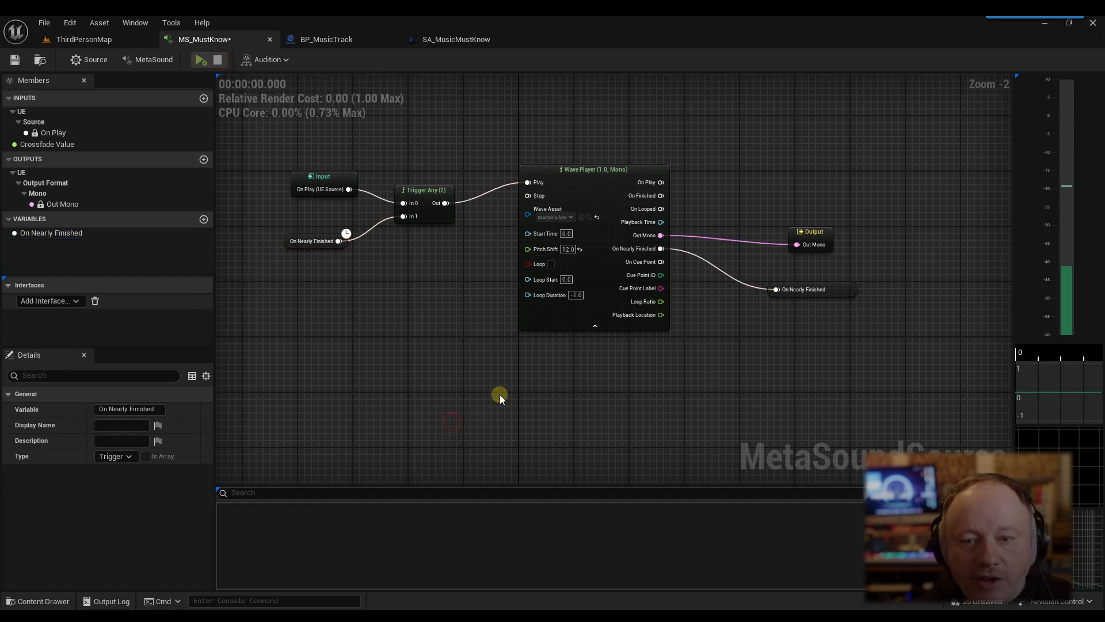
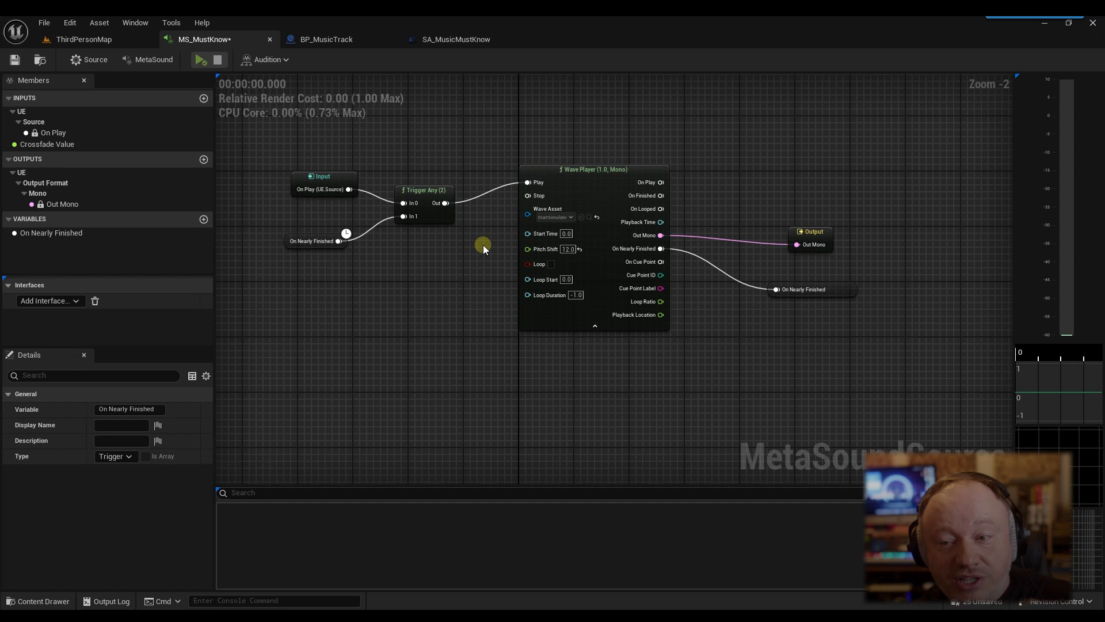
# Step: Delete the delayed On Nearly Finished getter and try a regular getter as the source for Trigger Any (2)
pyautogui.moveTo(338, 241)
pyautogui.mouseDown()
pyautogui.moveTo(326, 229)
pyautogui.moveTo(345, 241)
pyautogui.mouseUp()
pyautogui.click(294, 244)
pyautogui.press('Delete')
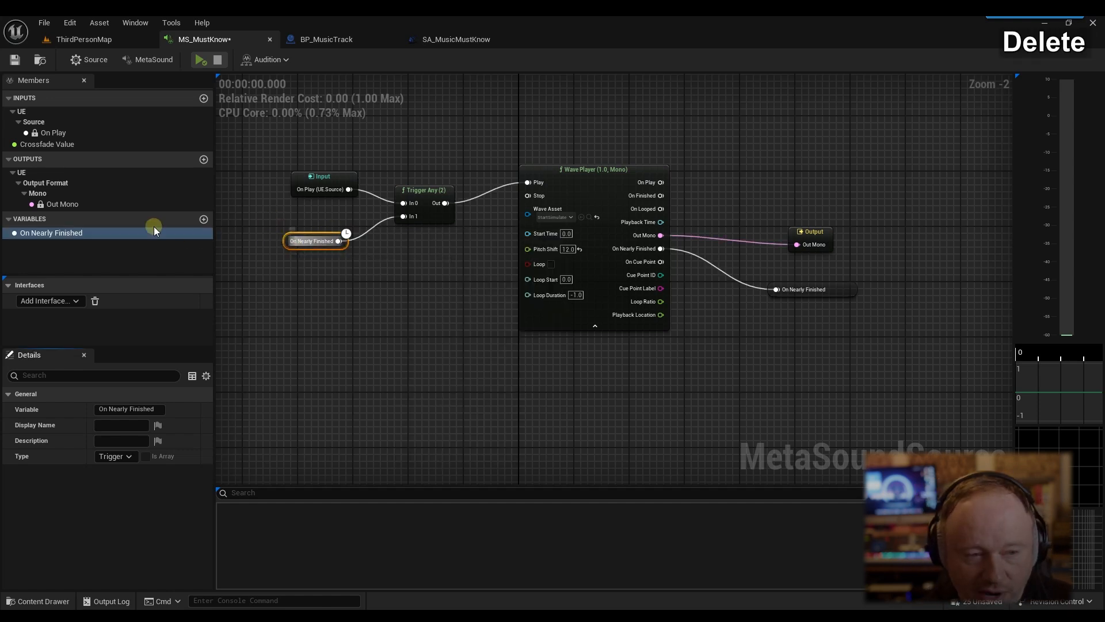
pyautogui.moveTo(69, 233); pyautogui.dragTo(506, 384)
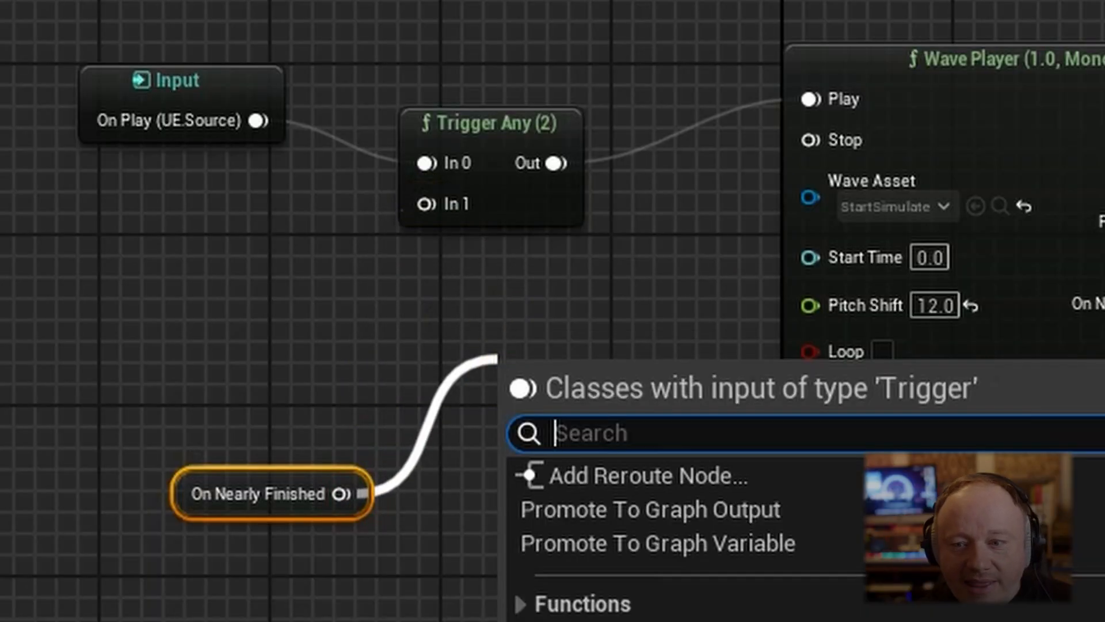
pyautogui.press('Escape')
pyautogui.click(832, 294)
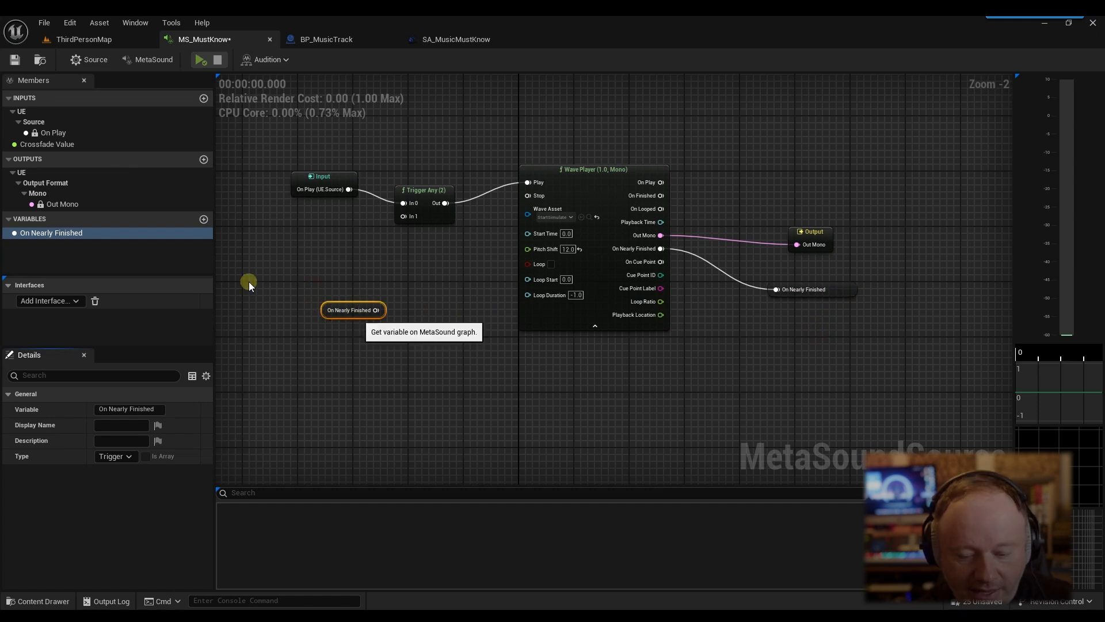
# Step: Replace the regular On Nearly Finished getter with a delayed one and connect it to In 1 of Trigger Any (2)
pyautogui.press('Delete')
pyautogui.keyDown('alt'); pyautogui.moveTo(67, 233); pyautogui.dragTo(305, 295); pyautogui.keyUp('alt')
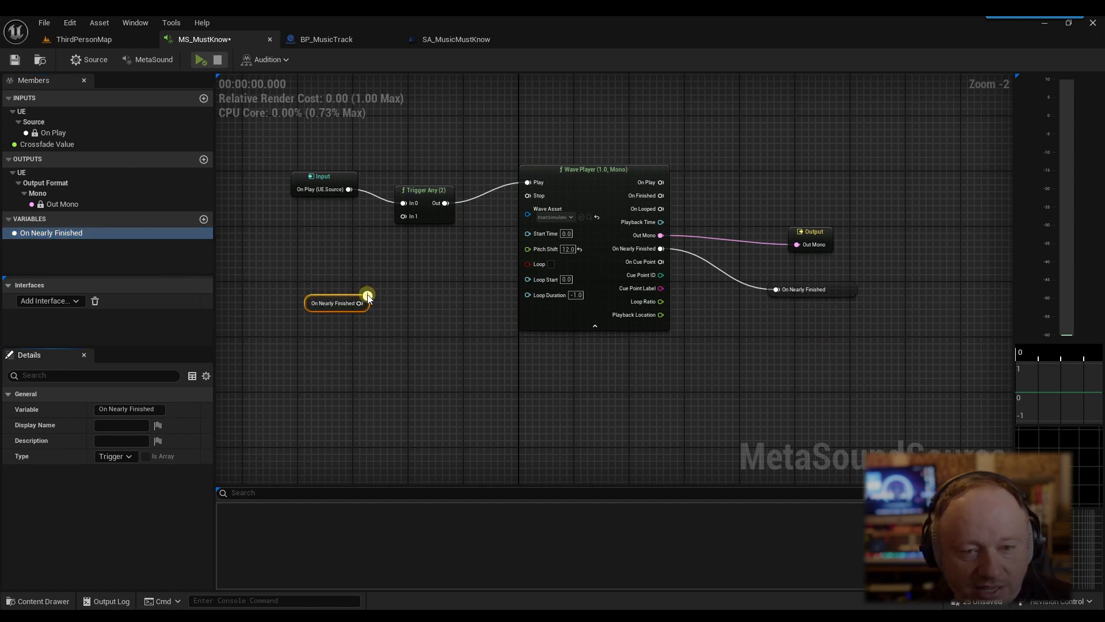
pyautogui.moveTo(368, 296); pyautogui.dragTo(404, 217)
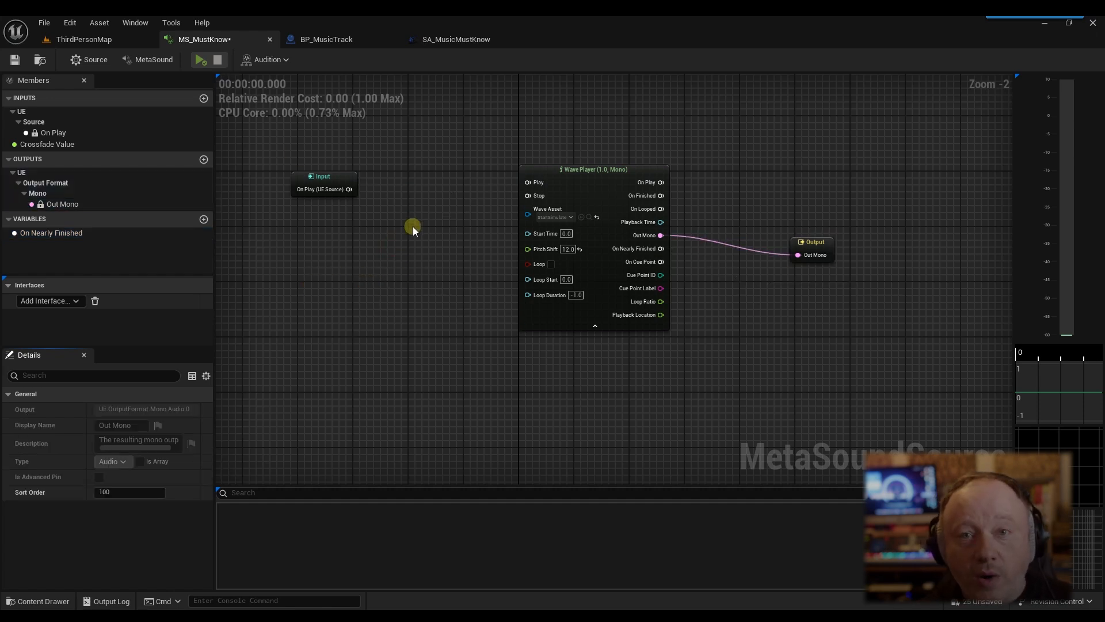
# Step: Add a Trigger Any (2) node between the On Play input and the Wave Player, wiring On Play to In 0 and Out to Play
pyautogui.moveTo(394, 242); pyautogui.dragTo(393, 241, button='right')
pyautogui.write('any')
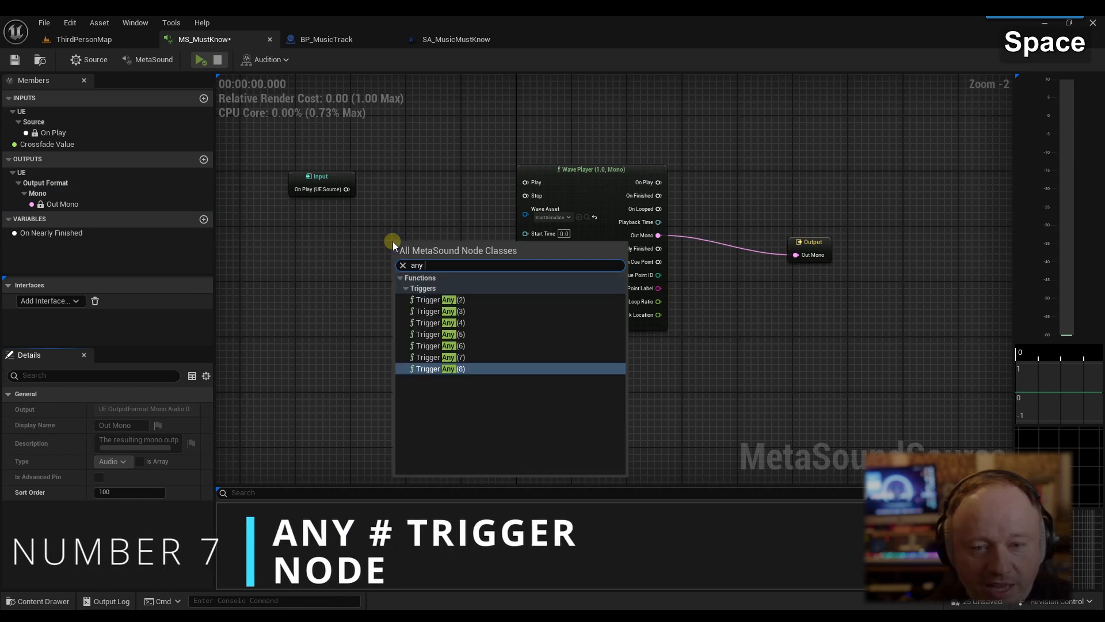
pyautogui.click(438, 299)
pyautogui.moveTo(435, 237); pyautogui.dragTo(439, 189)
pyautogui.moveTo(346, 189); pyautogui.dragTo(527, 184)
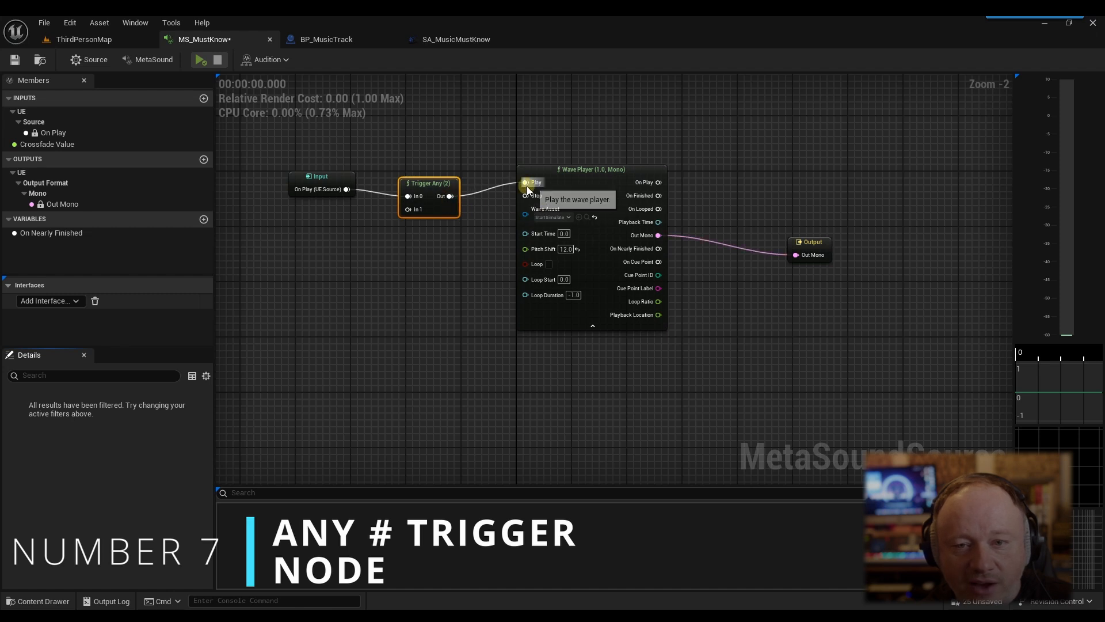
pyautogui.moveTo(421, 178); pyautogui.dragTo(427, 172)
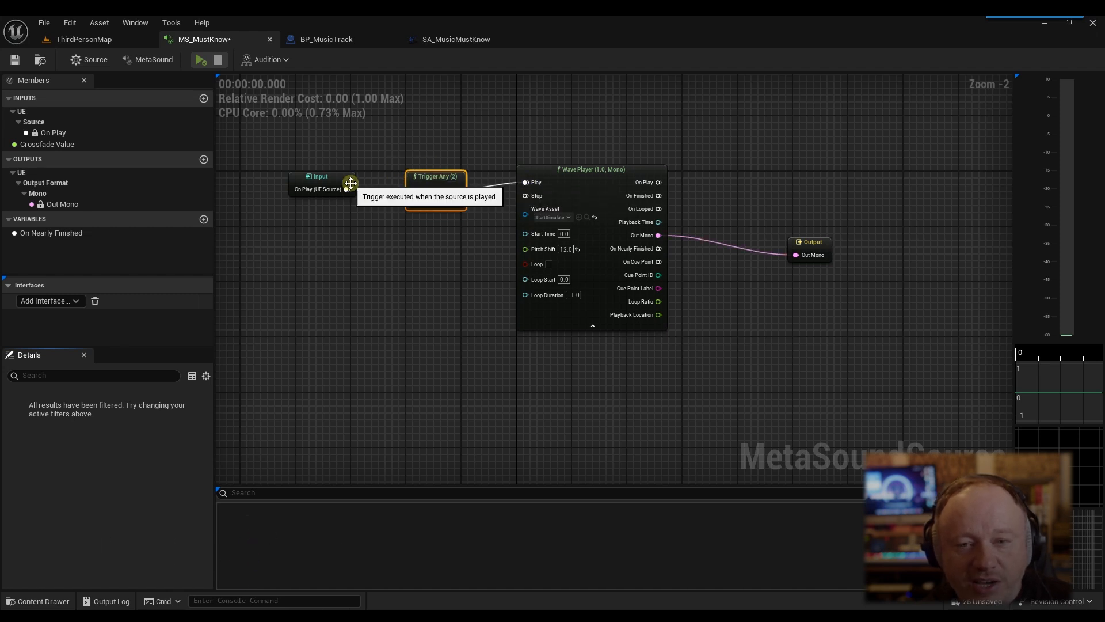
pyautogui.moveTo(346, 184); pyautogui.dragTo(346, 176)
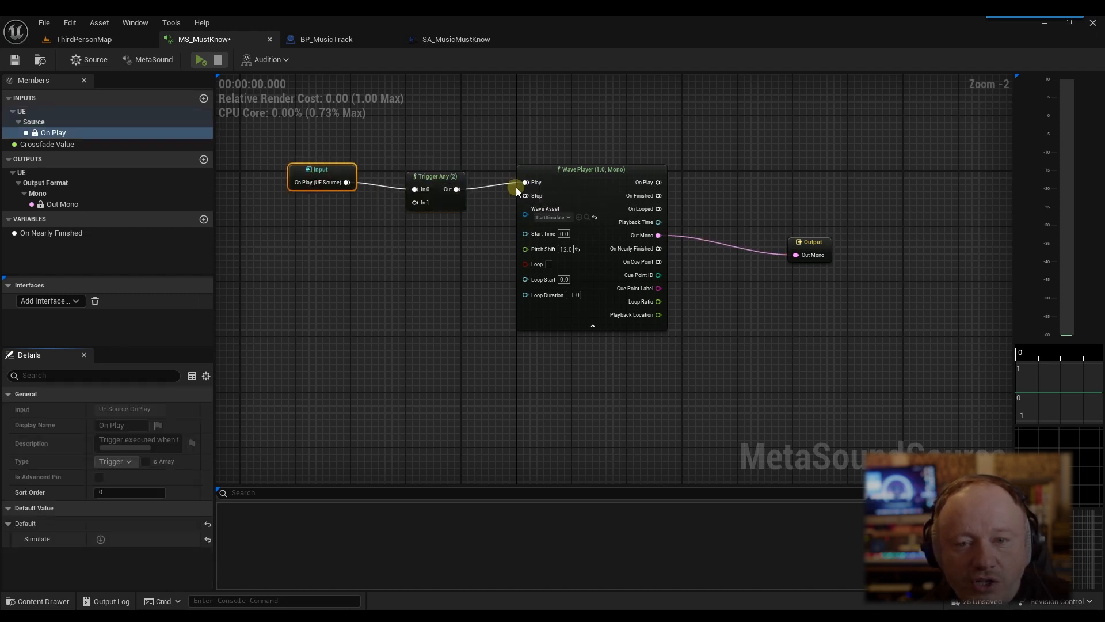
# Step: Detach Trigger Any (2), place it below the On Play input, and connect On Play directly to the Wave Player's Play pin
pyautogui.keyDown('alt'); pyautogui.click(442, 177); pyautogui.keyUp('alt')
pyautogui.keyDown('alt'); pyautogui.click(359, 185); pyautogui.keyUp('alt')
pyautogui.moveTo(427, 180); pyautogui.dragTo(402, 236)
pyautogui.moveTo(345, 182); pyautogui.dragTo(531, 190)
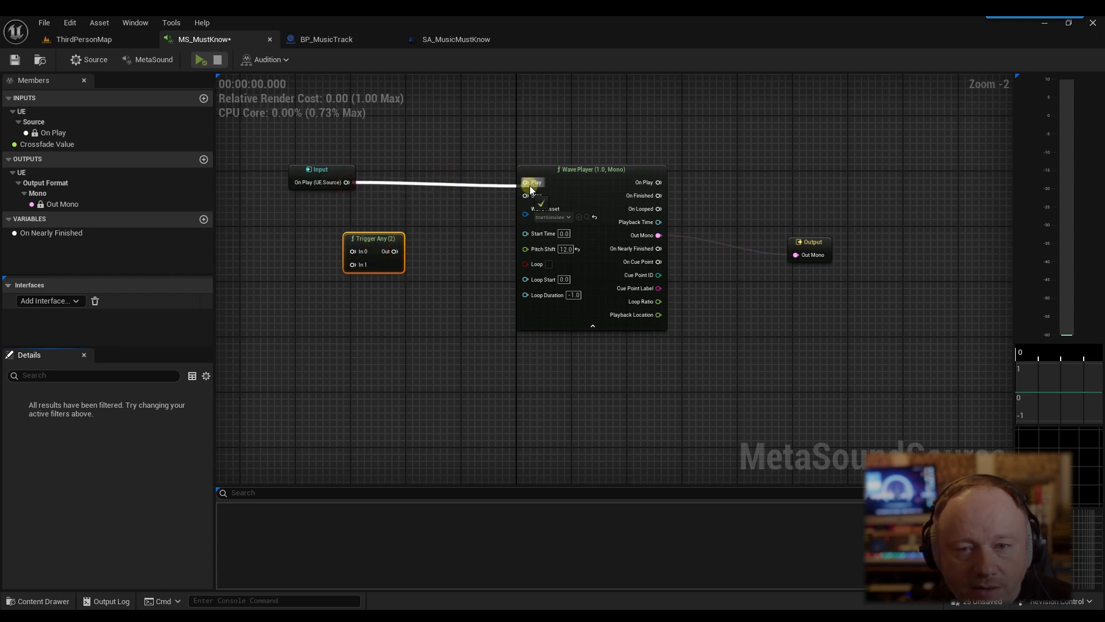
pyautogui.moveTo(327, 172); pyautogui.dragTo(381, 173)
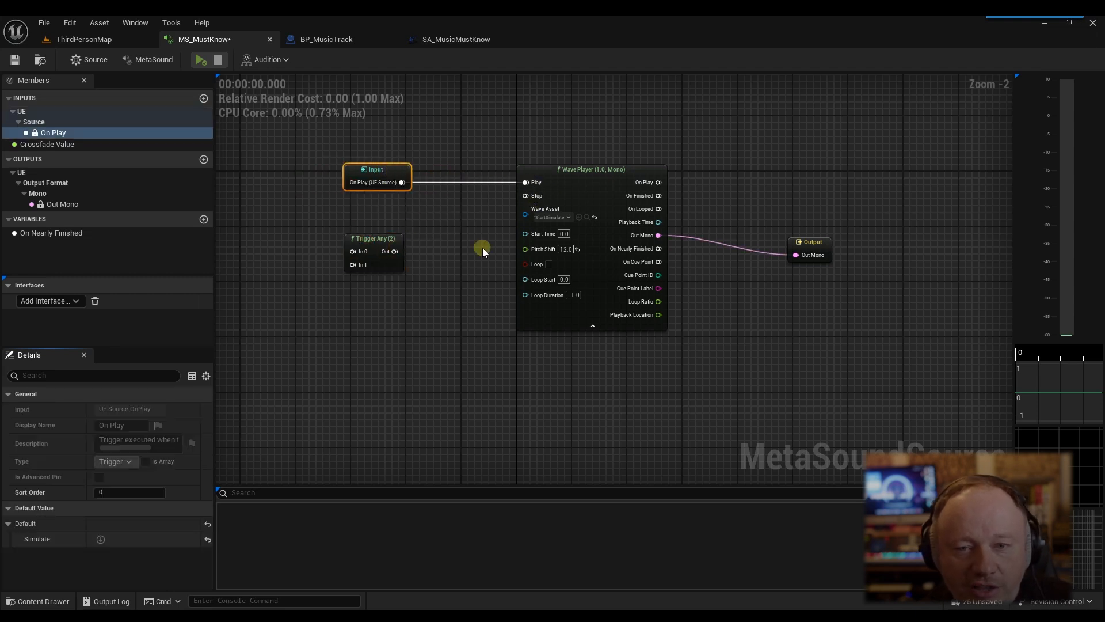
# Step: Alternate the Wave Player's Play connection between On Play and the Trigger Any (2) output, ending with Trigger Any (2)
pyautogui.moveTo(396, 251); pyautogui.dragTo(525, 183)
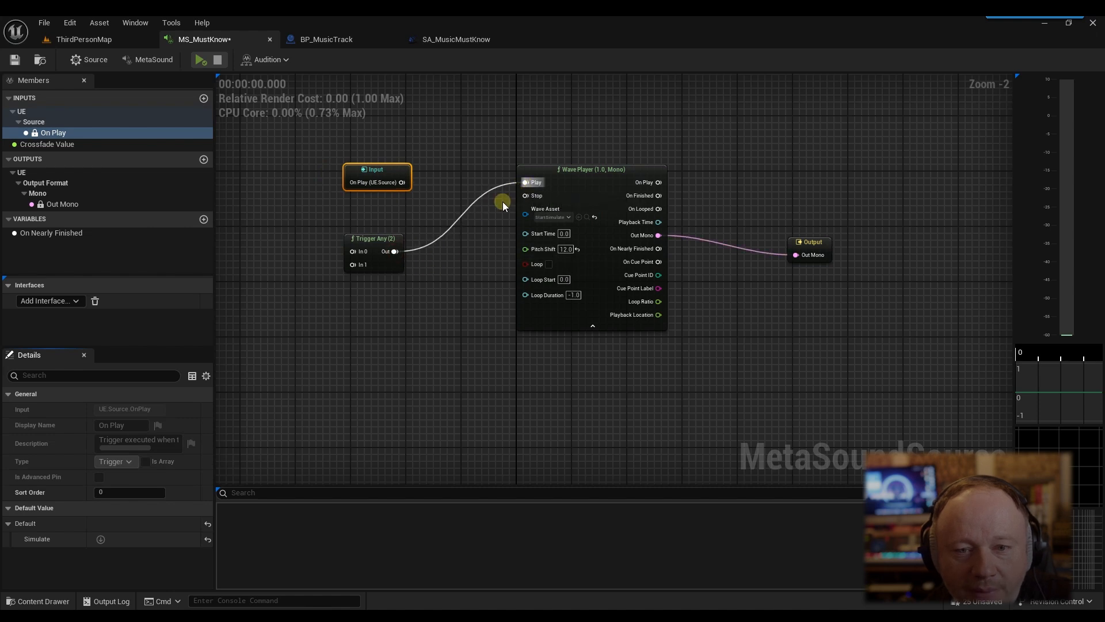
pyautogui.moveTo(402, 182); pyautogui.dragTo(523, 181)
pyautogui.moveTo(400, 240); pyautogui.dragTo(526, 184)
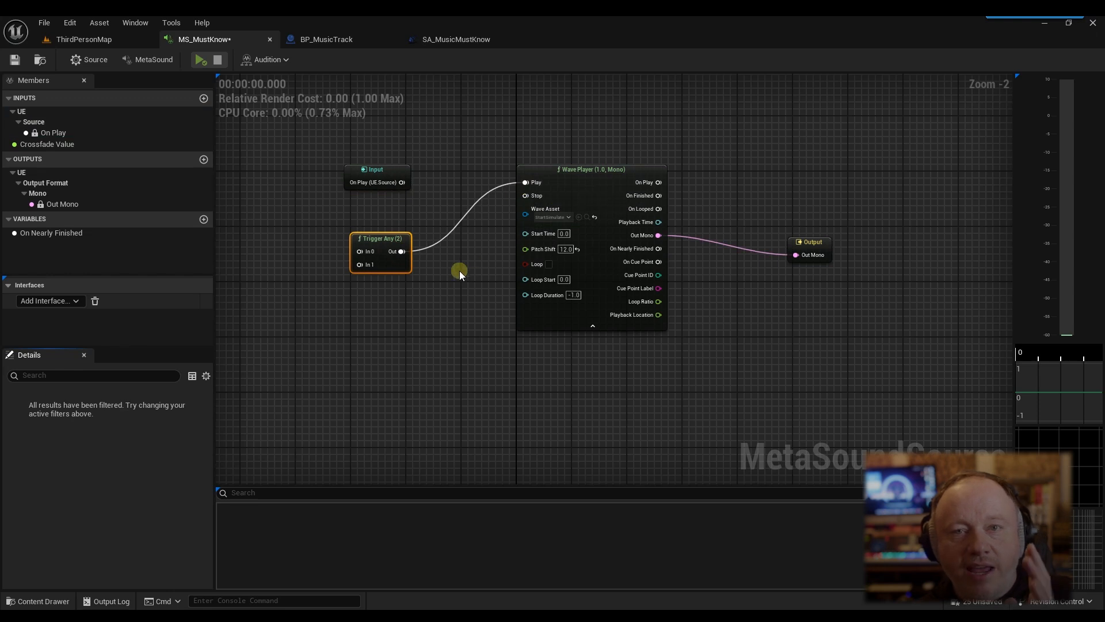
pyautogui.click(440, 271)
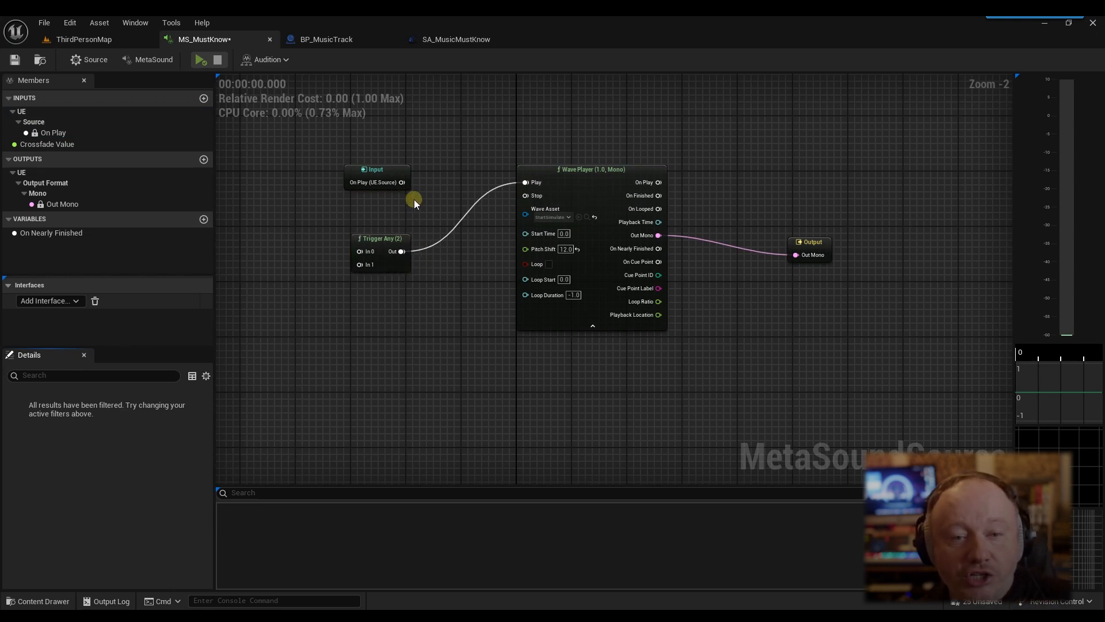
pyautogui.moveTo(401, 183); pyautogui.dragTo(442, 184)
pyautogui.moveTo(520, 183); pyautogui.dragTo(523, 183)
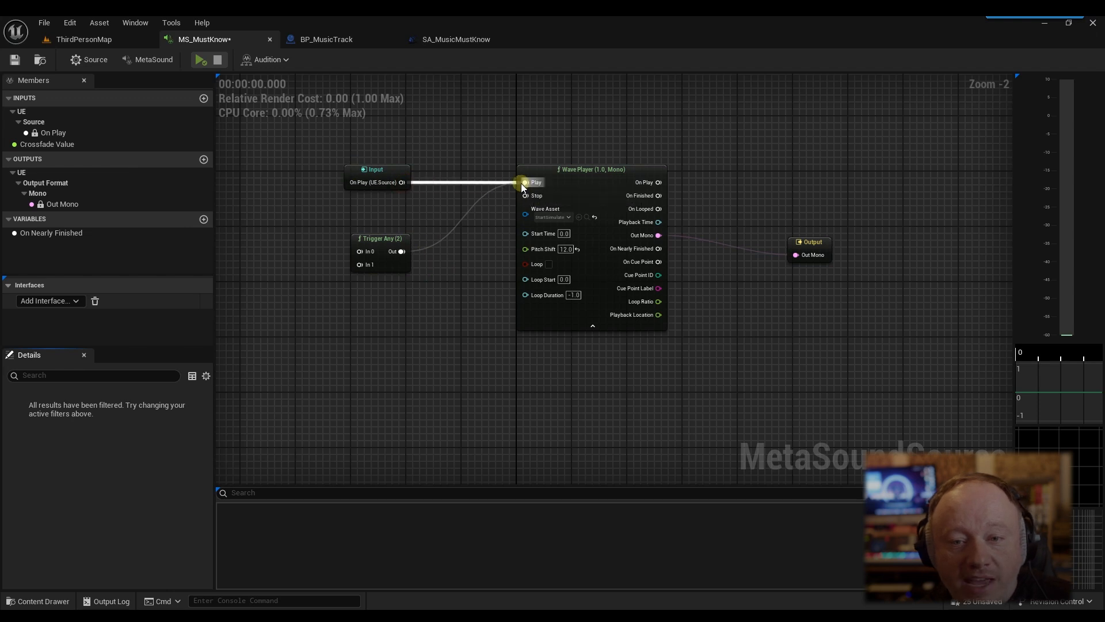
pyautogui.moveTo(393, 239); pyautogui.dragTo(525, 182)
# Step: Align Trigger Any (2) with the Wave Player, connect On Play to In 0, and promote its In 1 pin to a graph input
pyautogui.moveTo(392, 172); pyautogui.dragTo(338, 173)
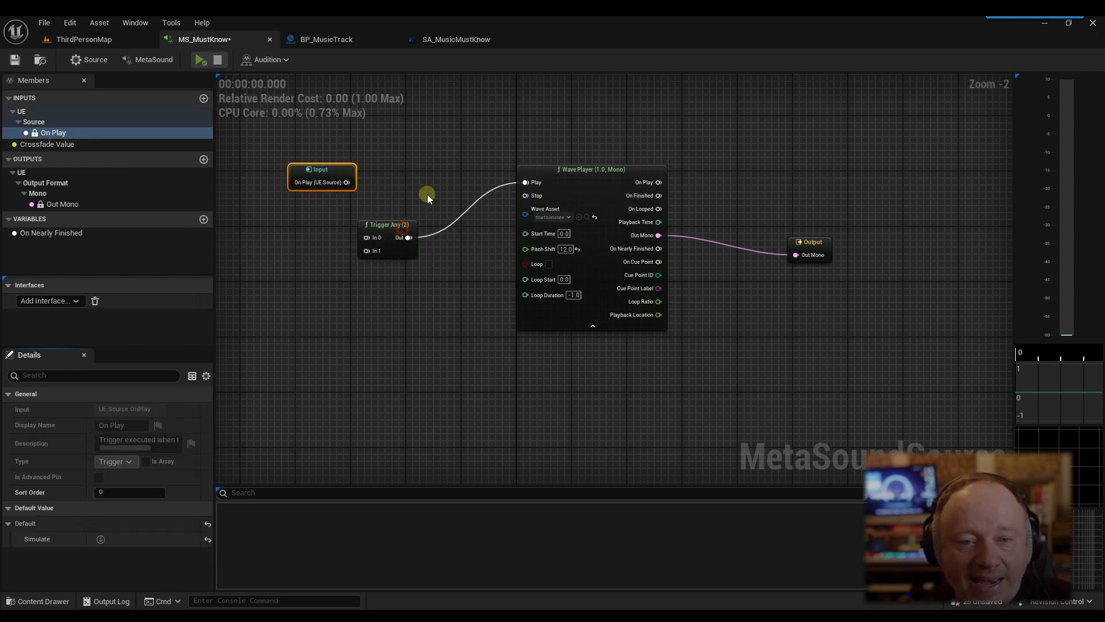
pyautogui.moveTo(405, 233); pyautogui.dragTo(440, 181)
pyautogui.moveTo(355, 182); pyautogui.dragTo(322, 251)
pyautogui.click(378, 309)
pyautogui.click(351, 268)
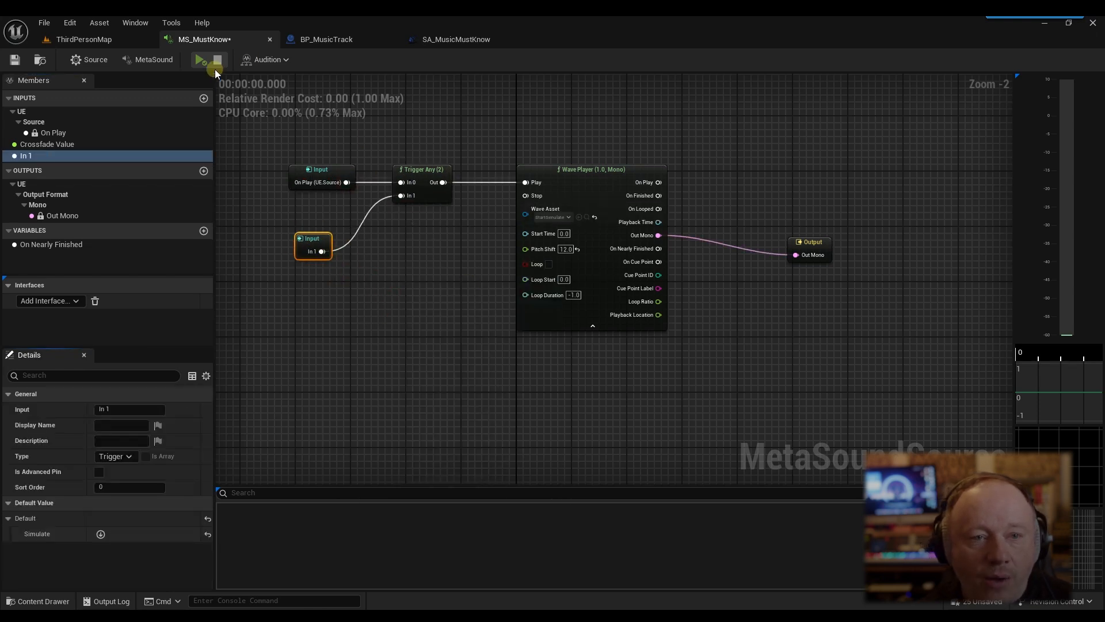
# Step: Preview the Wave Player with both inputs routed through Trigger Any (2) and stop the playback
pyautogui.click(201, 60)
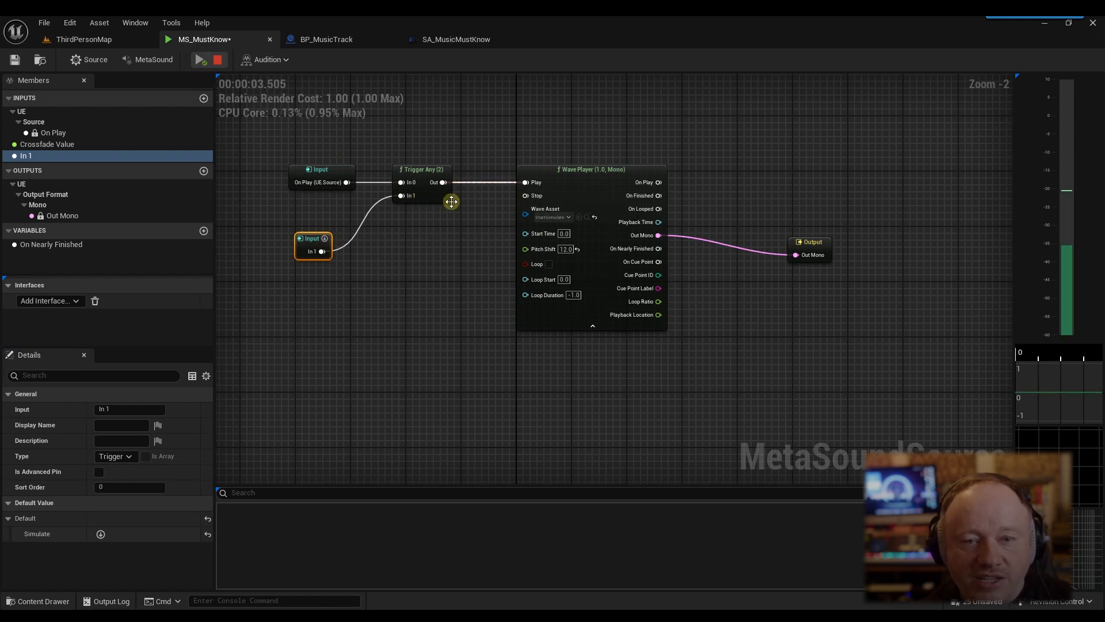
pyautogui.click(218, 60)
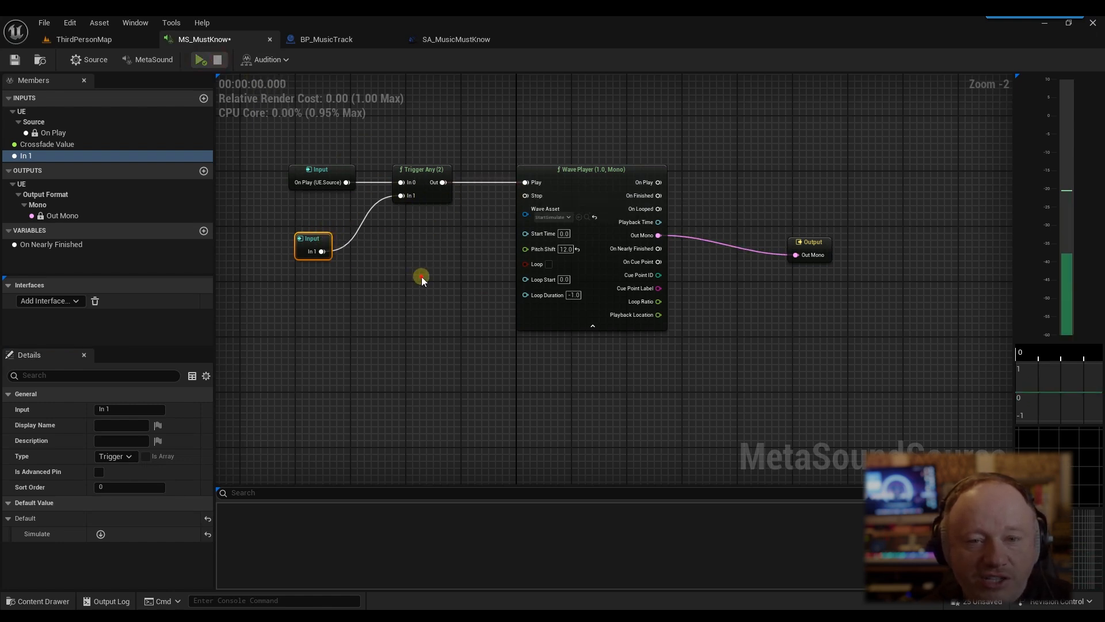
pyautogui.click(421, 276)
# Step: Duplicate the Wave Player and place the copy directly below the original
pyautogui.moveTo(757, 345); pyautogui.dragTo(698, 325, button='right')
pyautogui.click(529, 157)
pyautogui.hotkey('ctrl', 'c')
pyautogui.hotkey('ctrl', 'v')
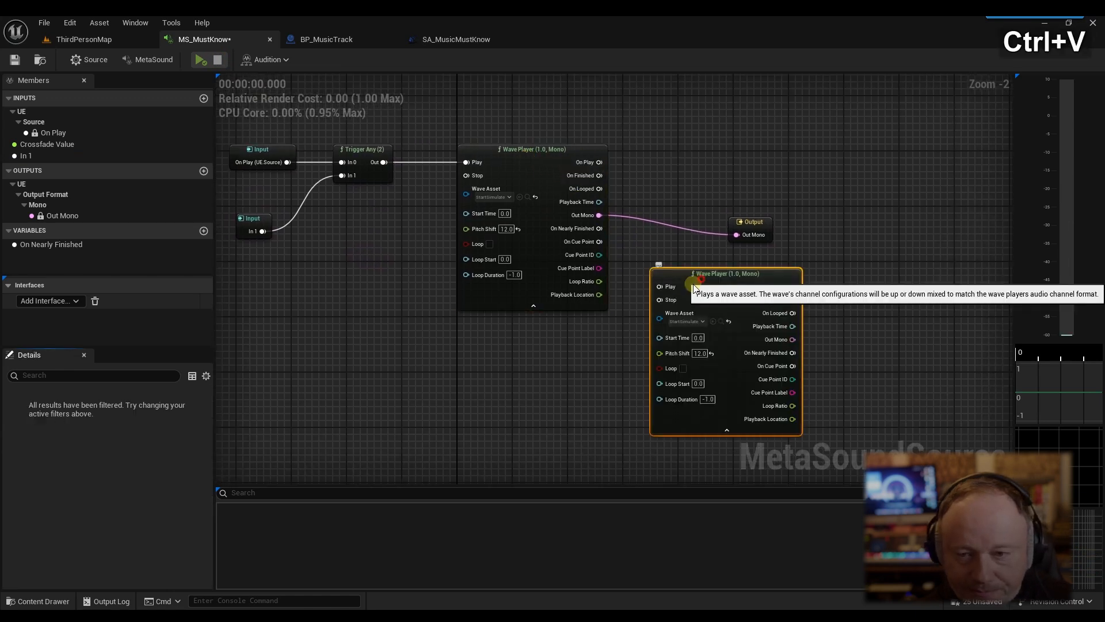
pyautogui.moveTo(685, 278); pyautogui.dragTo(493, 331)
# Step: Assign a Teleport sound wave to the lower Wave Player and Steam01 to the upper Wave Player
pyautogui.click(513, 370)
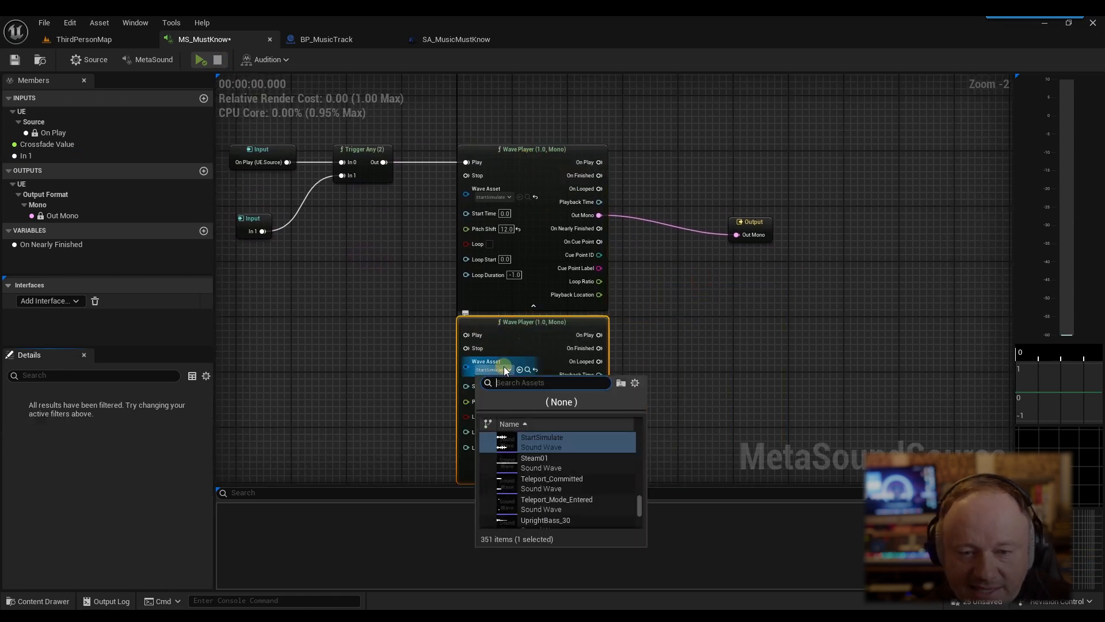
pyautogui.click(549, 492)
pyautogui.click(501, 198)
pyautogui.click(521, 288)
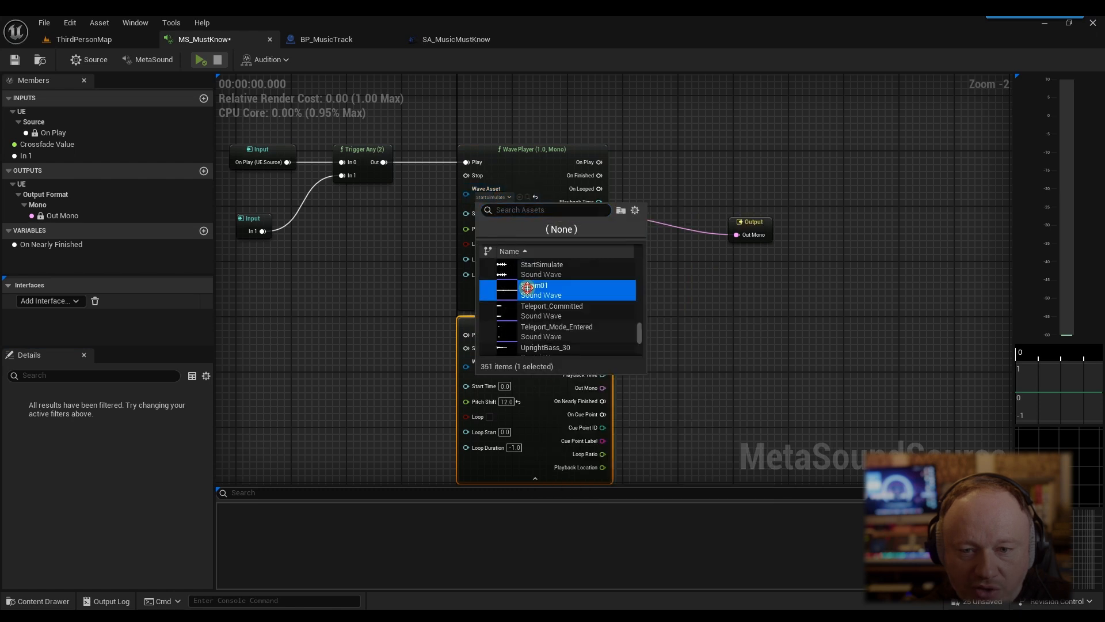
# Step: Assign the UprightBass_30 sound wave to the upper Wave Player
pyautogui.click(490, 196)
pyautogui.click(528, 332)
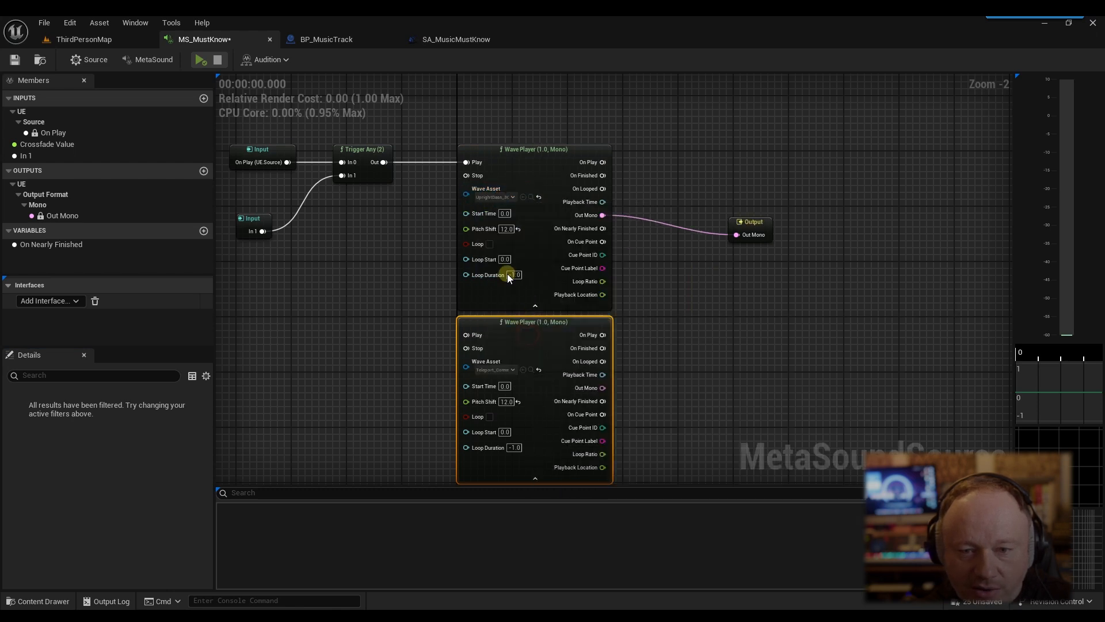
# Step: Delete the In 1 input node and Trigger Any (2), and connect On Play directly to the upper Wave Player's Play pin
pyautogui.moveTo(722, 323); pyautogui.dragTo(802, 258, button='right')
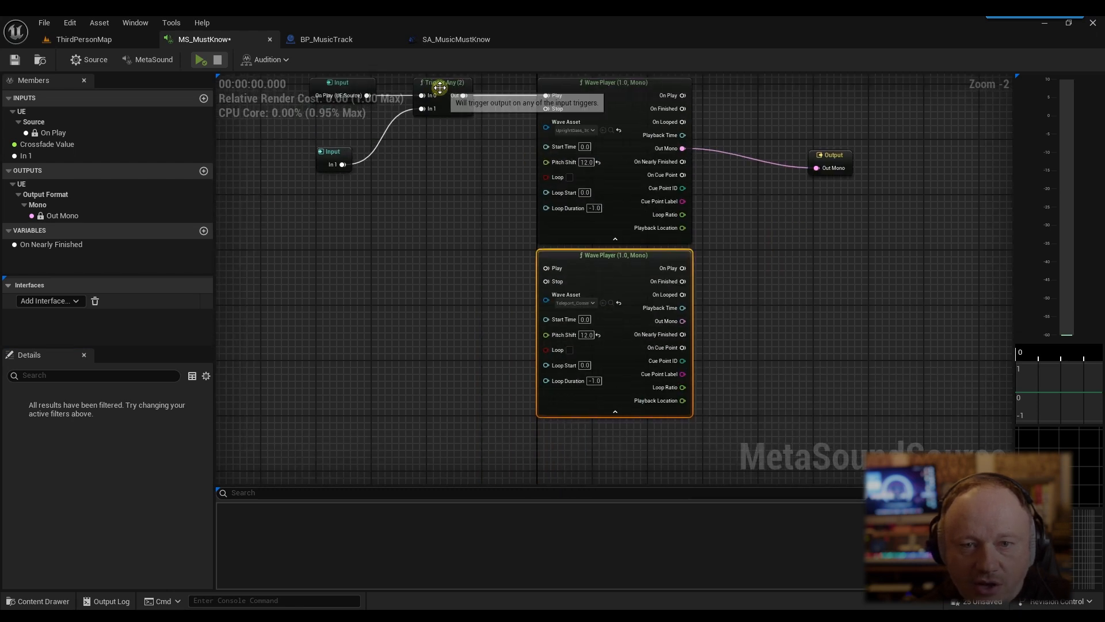
pyautogui.moveTo(440, 89); pyautogui.dragTo(439, 122)
pyautogui.keyDown('alt'); pyautogui.click(422, 142); pyautogui.keyUp('alt')
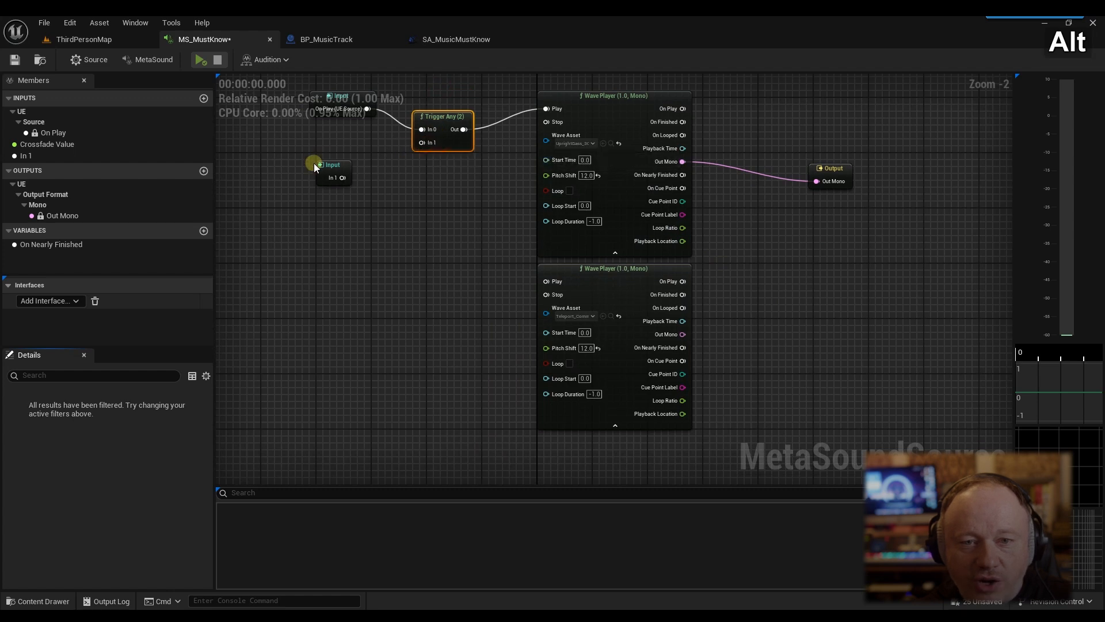
pyautogui.click(322, 165)
pyautogui.press('Delete')
pyautogui.moveTo(369, 188); pyautogui.dragTo(369, 236, button='right')
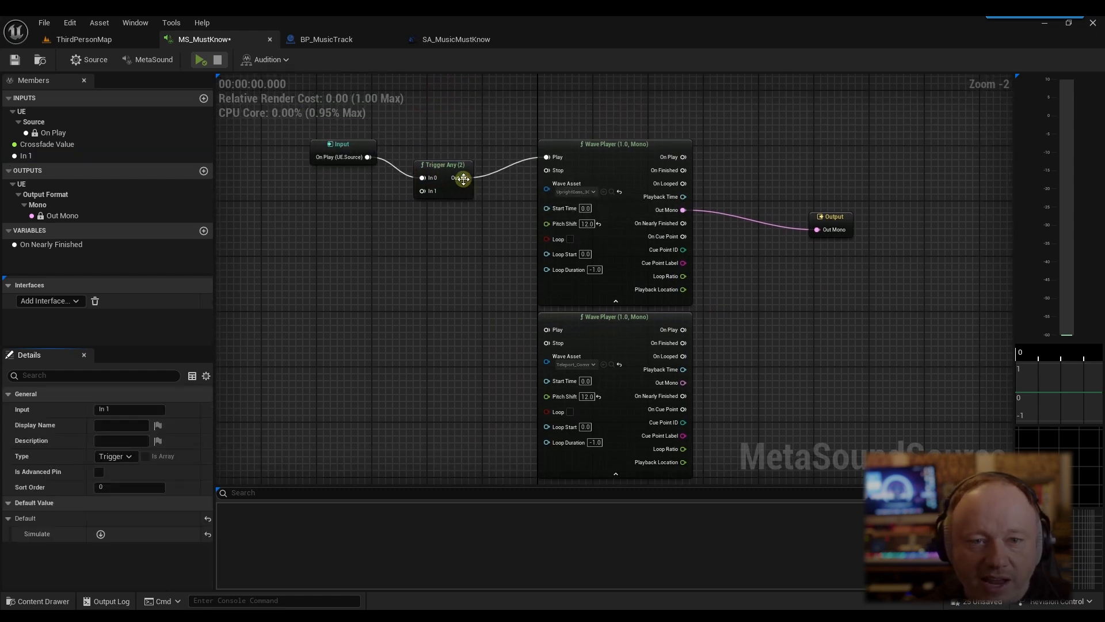
pyautogui.click(452, 168)
pyautogui.press('Delete')
pyautogui.moveTo(367, 162); pyautogui.dragTo(546, 154)
# Step: Lower the On Play input node and add a Trigger Filter node between it and the Wave Players
pyautogui.moveTo(481, 198); pyautogui.dragTo(472, 162, button='right')
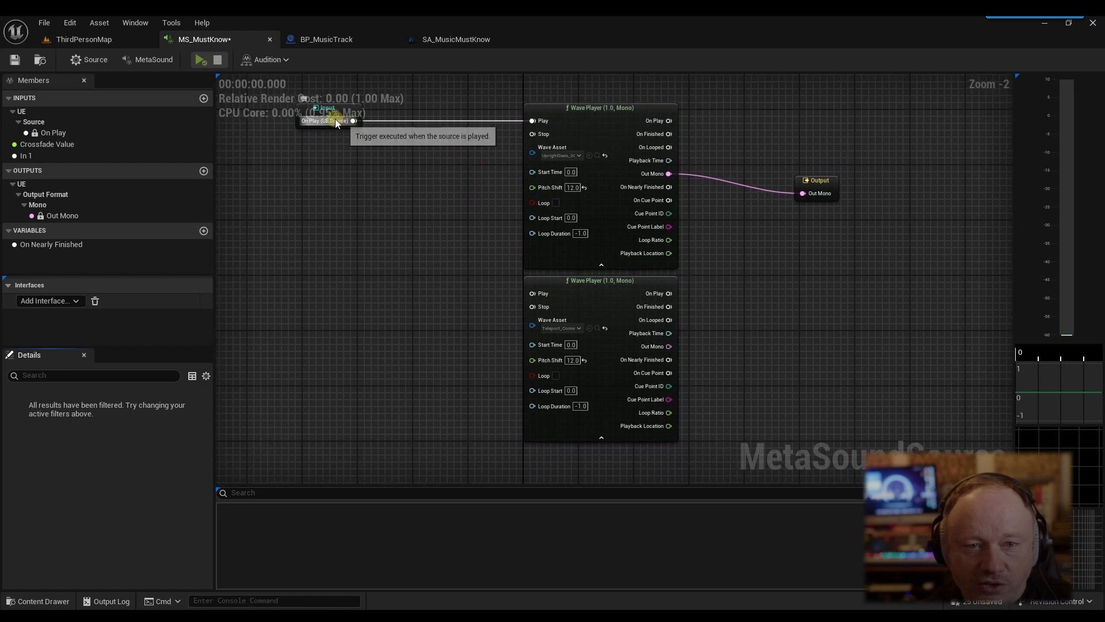
pyautogui.moveTo(335, 119); pyautogui.dragTo(313, 174)
pyautogui.rightClick(375, 252)
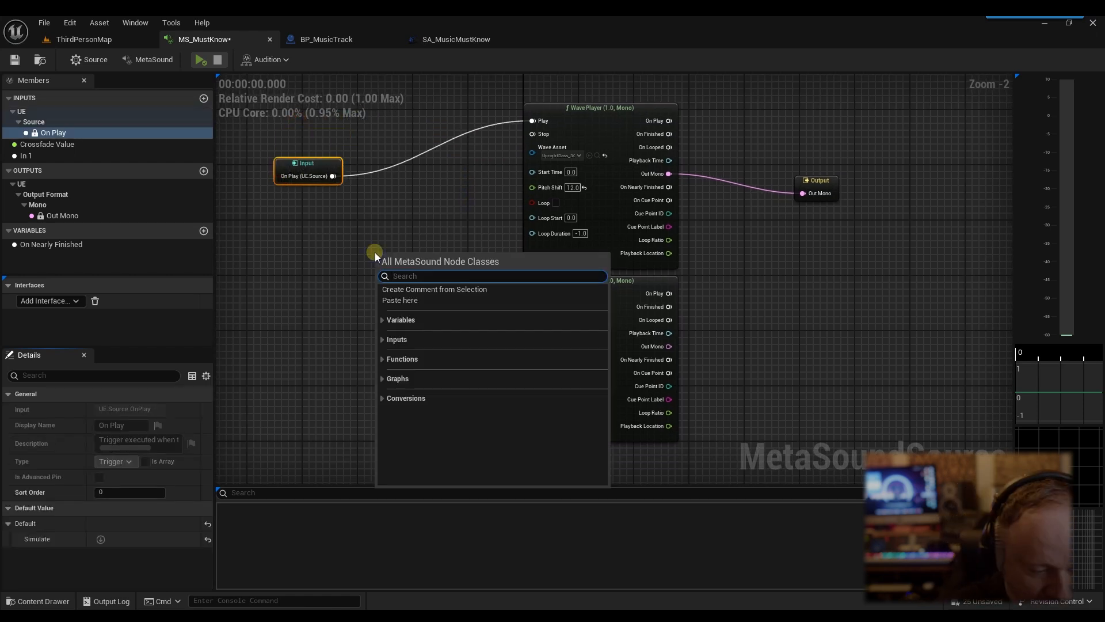
pyautogui.write('filter')
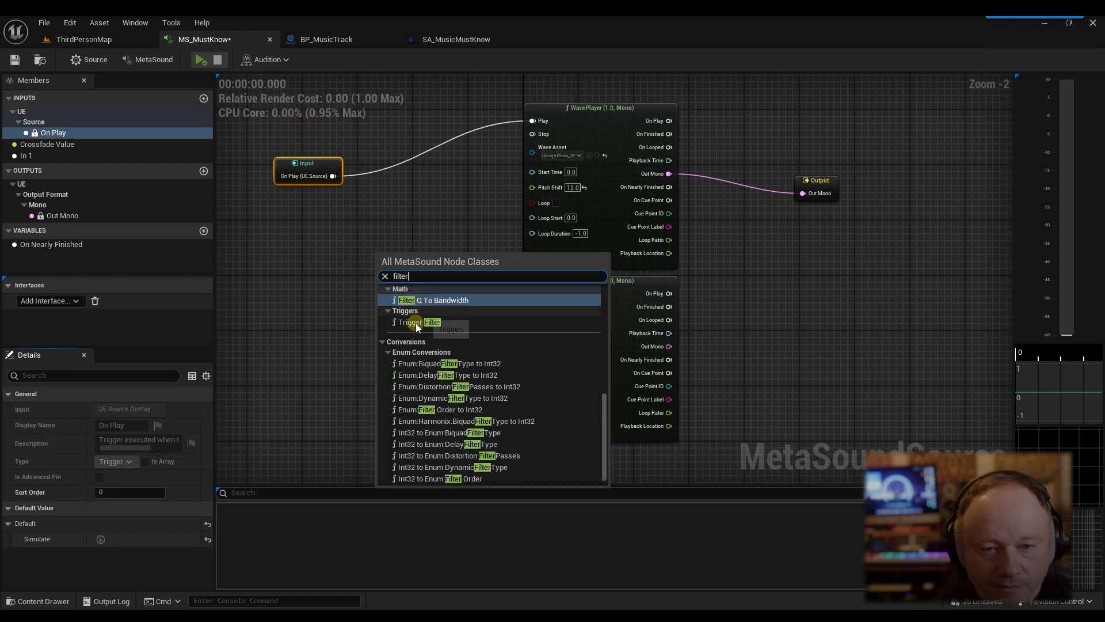
pyautogui.click(419, 322)
pyautogui.moveTo(413, 234); pyautogui.dragTo(415, 223)
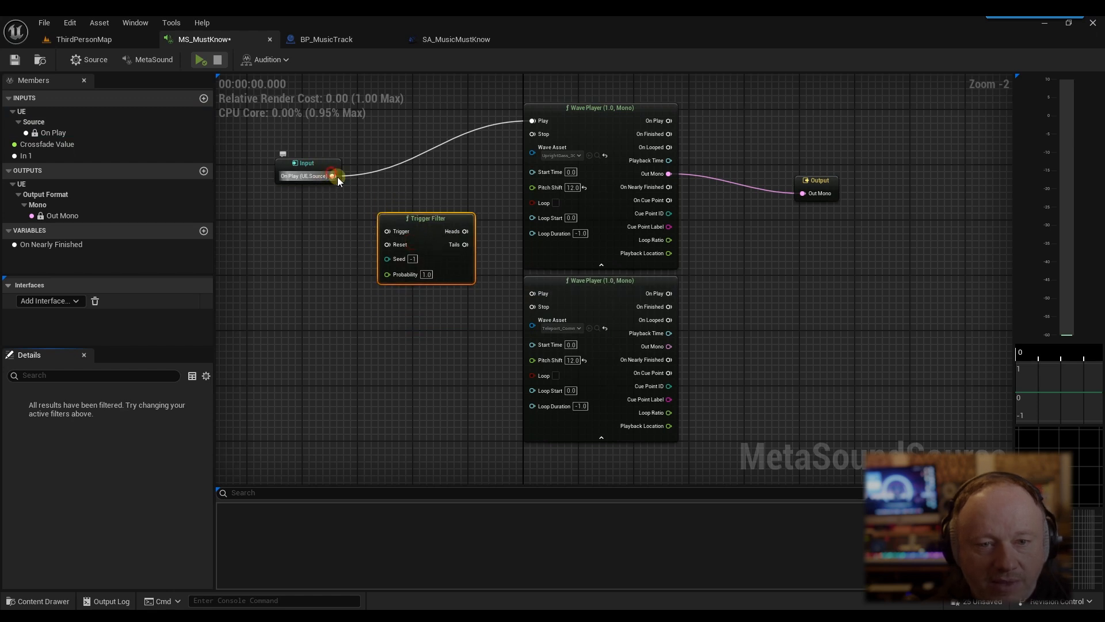
# Step: Route On Play through the Trigger Filter, with Heads playing the upper Wave Player and Tails the lower, and set Probability to 0.5
pyautogui.moveTo(336, 177); pyautogui.dragTo(532, 121)
pyautogui.moveTo(452, 189); pyautogui.dragTo(532, 293)
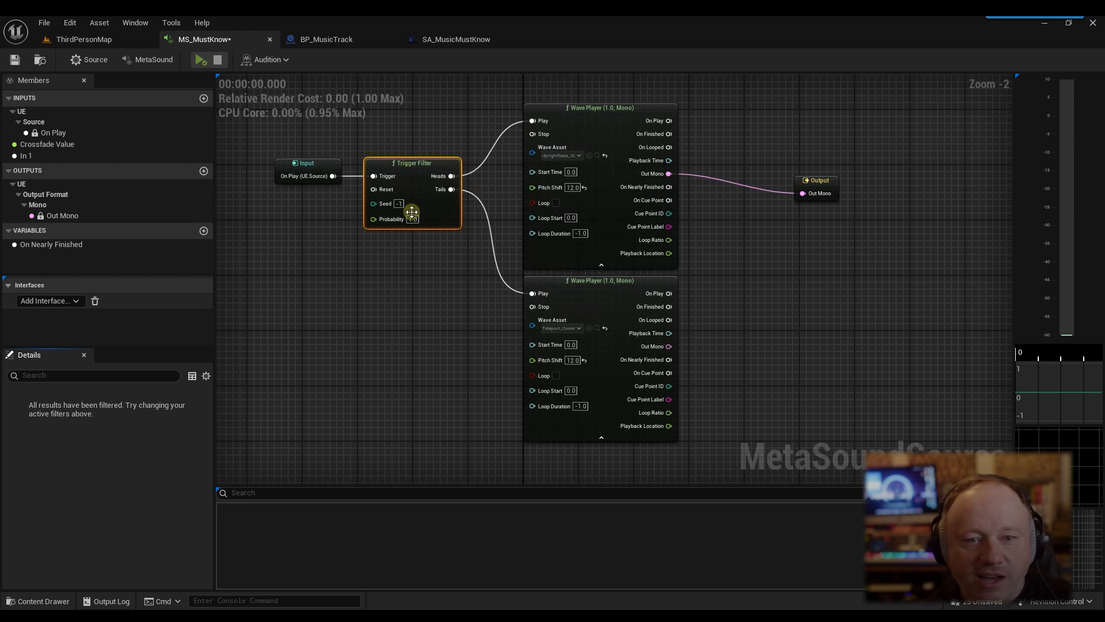
pyautogui.write('.5')
pyautogui.click(395, 248)
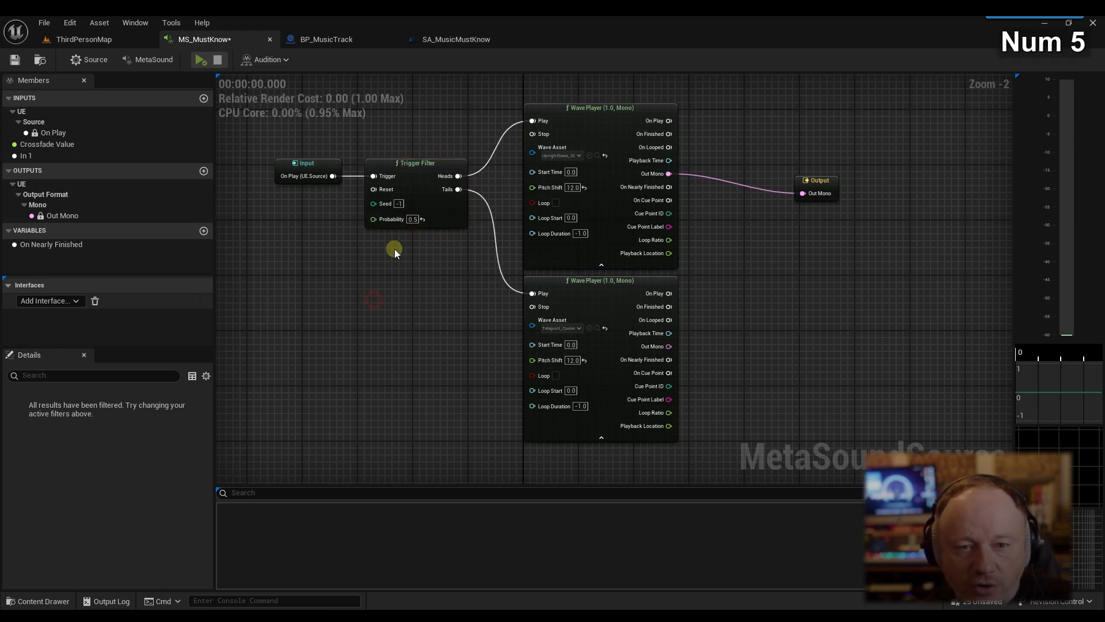
# Step: Add the UE.Source.OneShot interface and place its On Finished output node beside the upper Wave Player's output pins
pyautogui.moveTo(723, 123); pyautogui.dragTo(678, 145, button='right')
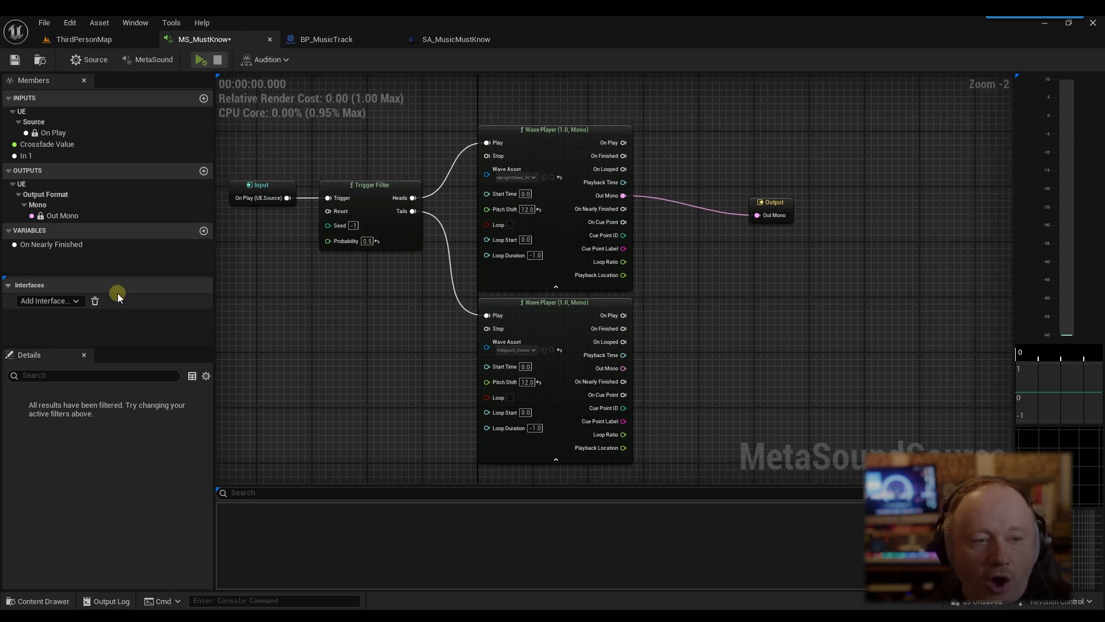
pyautogui.click(81, 300)
pyautogui.click(79, 354)
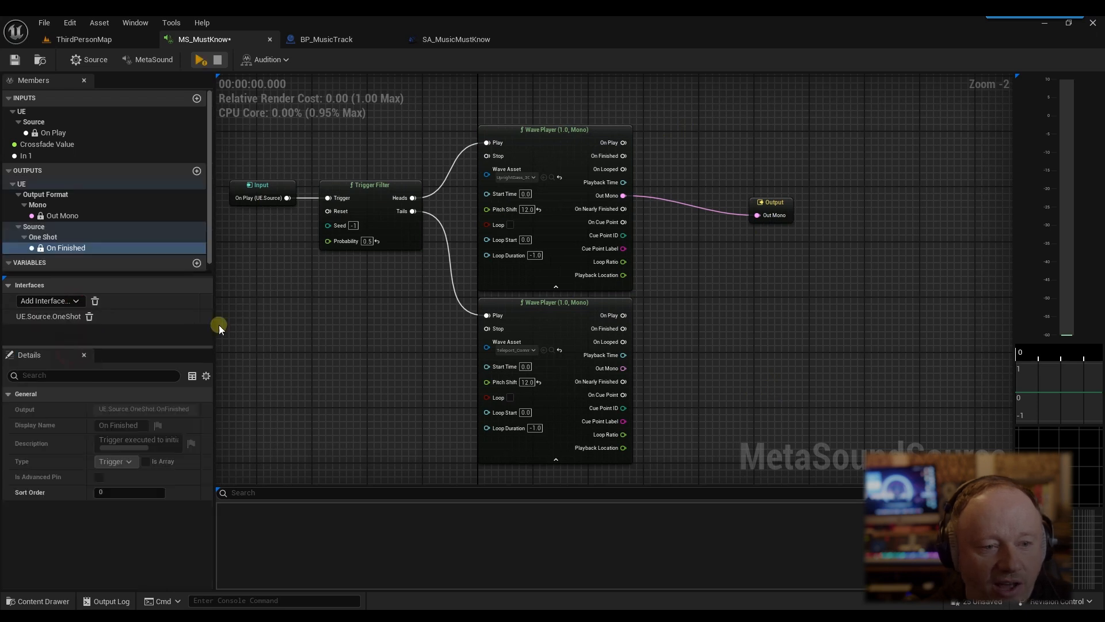
pyautogui.moveTo(66, 248); pyautogui.dragTo(708, 182)
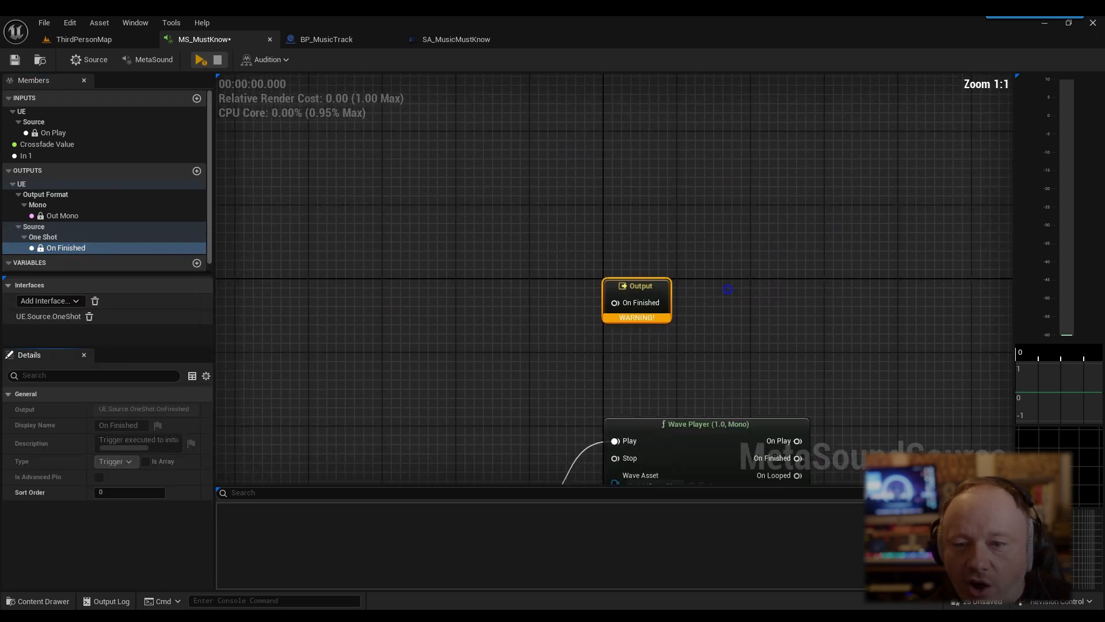
pyautogui.moveTo(728, 289); pyautogui.dragTo(537, 155, button='right')
pyautogui.moveTo(468, 145); pyautogui.dragTo(798, 282)
pyautogui.moveTo(886, 307); pyautogui.dragTo(877, 171, button='right')
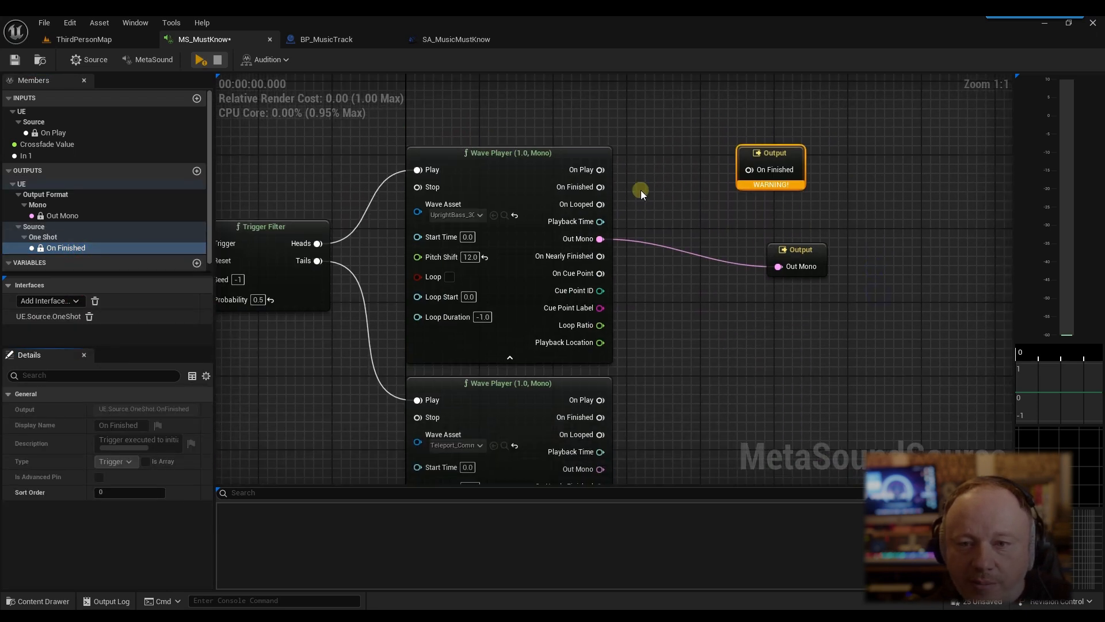
# Step: Try to connect both Wave Players' On Finished pins directly to the On Finished output
pyautogui.moveTo(601, 186); pyautogui.dragTo(750, 169)
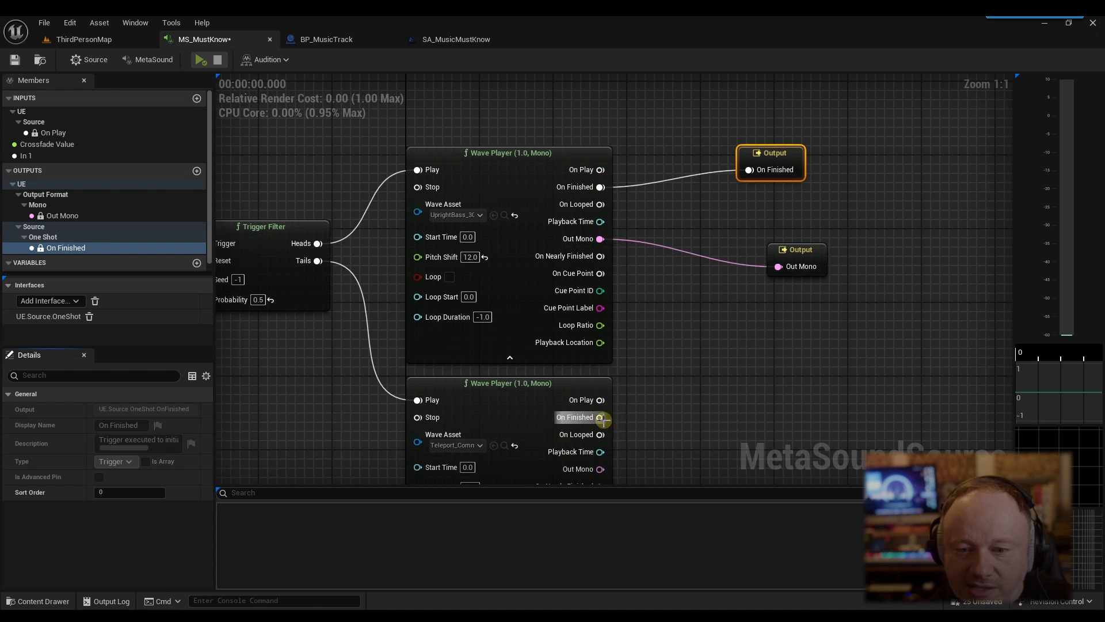
pyautogui.moveTo(602, 417); pyautogui.dragTo(749, 170)
pyautogui.moveTo(750, 171); pyautogui.dragTo(737, 112, button='right')
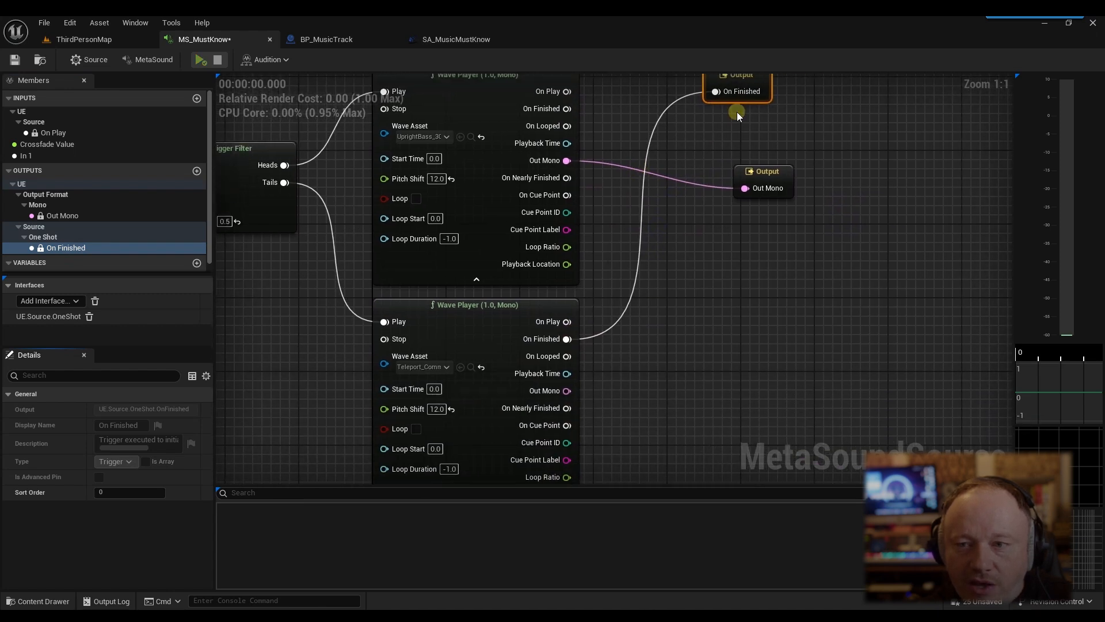
# Step: Add a Trigger Any (2) node that combines both Wave Players' On Finished pins and feeds the On Finished output
pyautogui.moveTo(765, 81); pyautogui.dragTo(803, 340)
pyautogui.rightClick(716, 288)
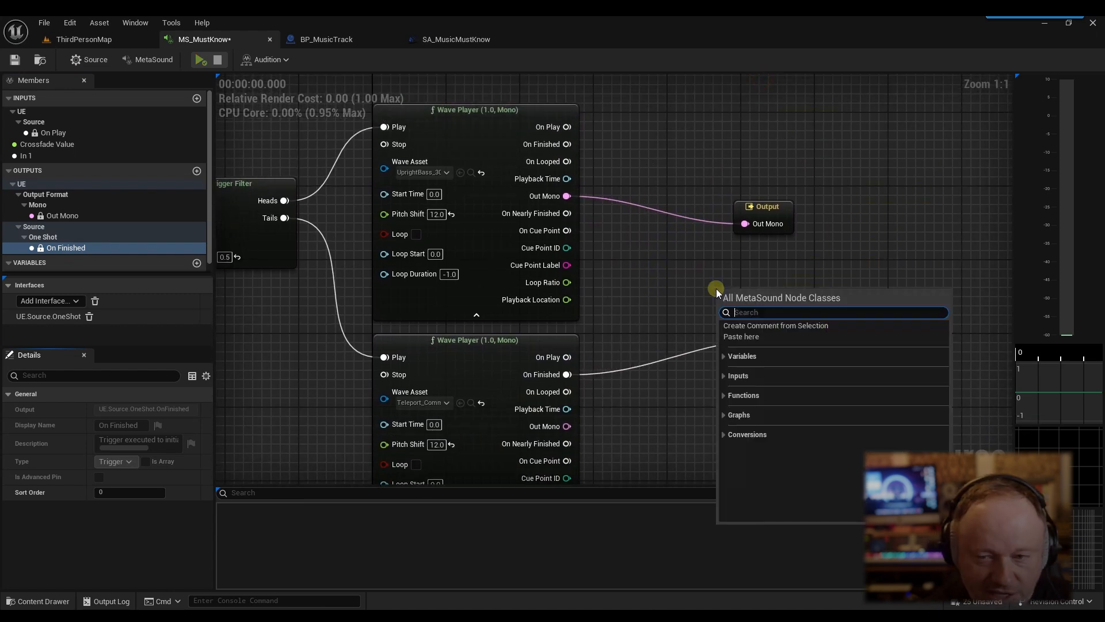
pyautogui.write('any 2')
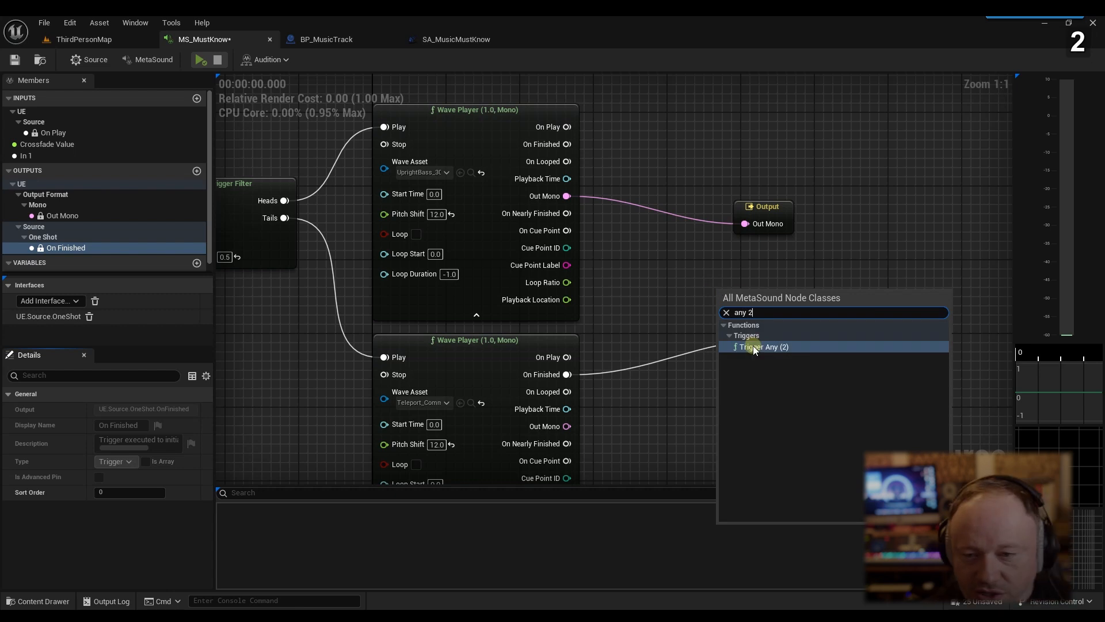
pyautogui.click(752, 346)
pyautogui.moveTo(567, 374); pyautogui.dragTo(729, 329)
pyautogui.moveTo(756, 295); pyautogui.dragTo(771, 320)
pyautogui.moveTo(567, 143); pyautogui.dragTo(651, 320)
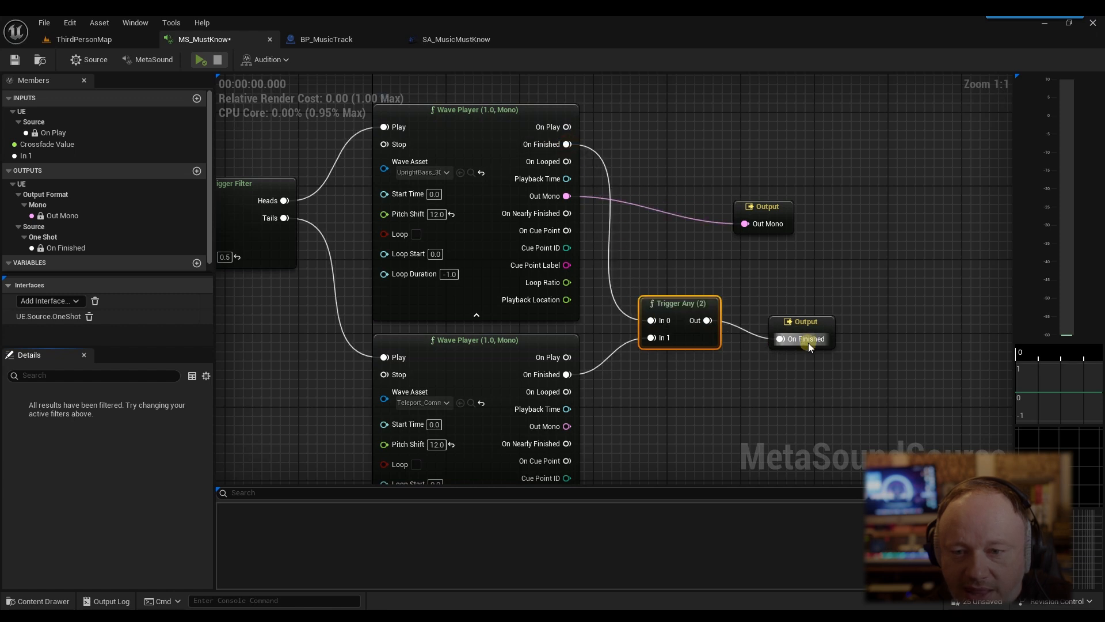
# Step: Align the On Finished output node with Trigger Any (2) and preview the MetaSound
pyautogui.click(805, 325)
pyautogui.scroll(-2, 805, 325)
pyautogui.moveTo(784, 397); pyautogui.dragTo(811, 347, button='right')
pyautogui.click(198, 60)
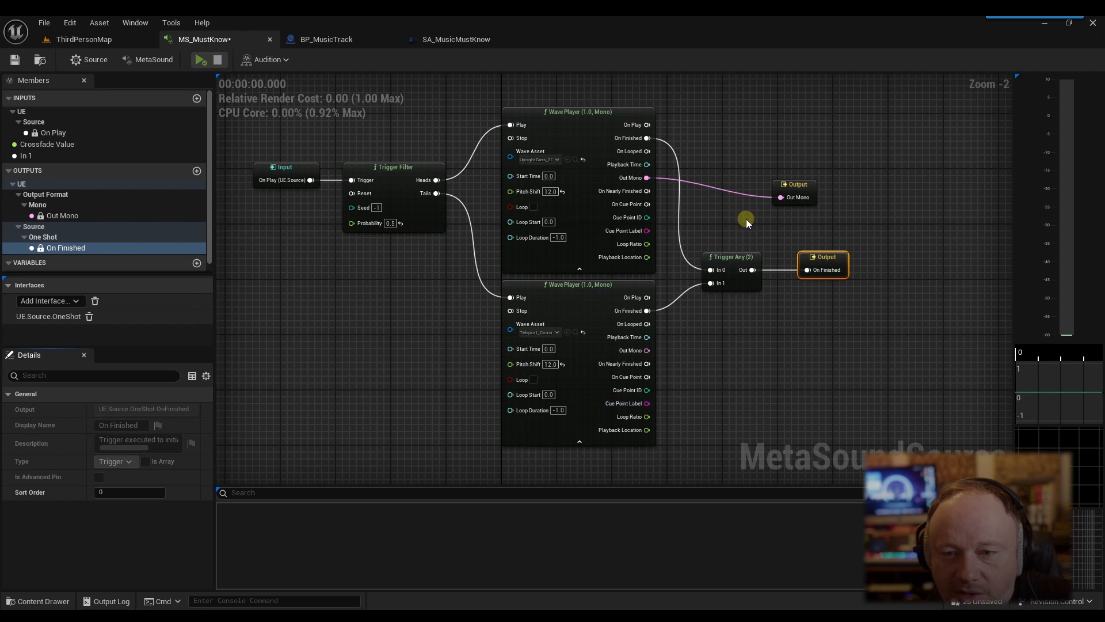
# Step: Add a Mono Mixer (2) fed by the upper Wave Player's Out Mono in In 0 and the lower one's in In 1
pyautogui.moveTo(811, 185); pyautogui.dragTo(865, 188)
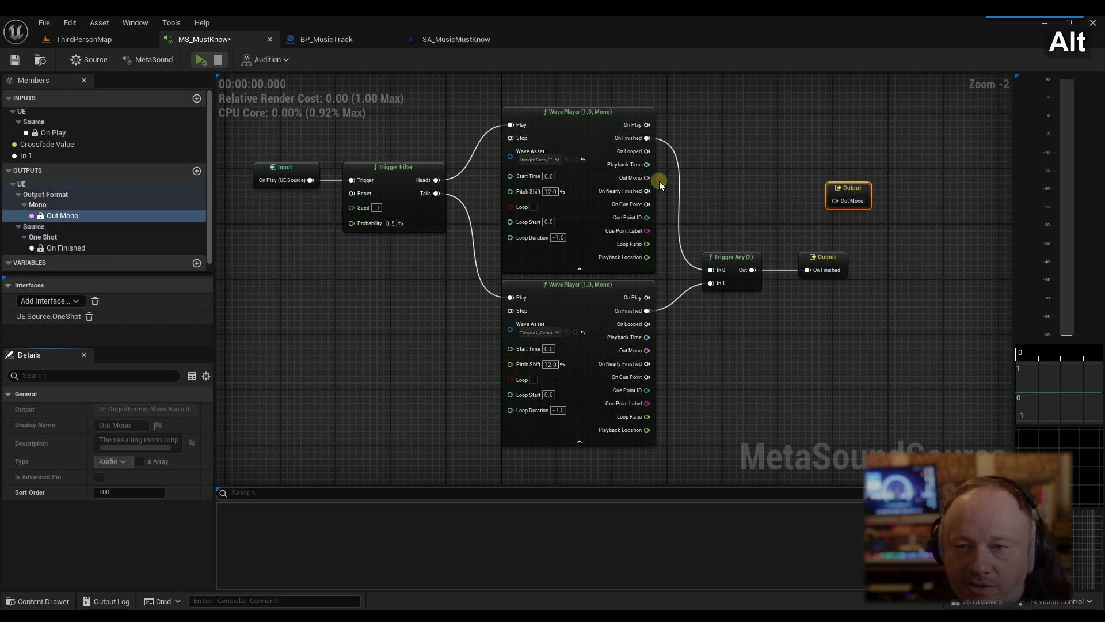
pyautogui.moveTo(650, 178); pyautogui.dragTo(724, 209)
pyautogui.write('mixer')
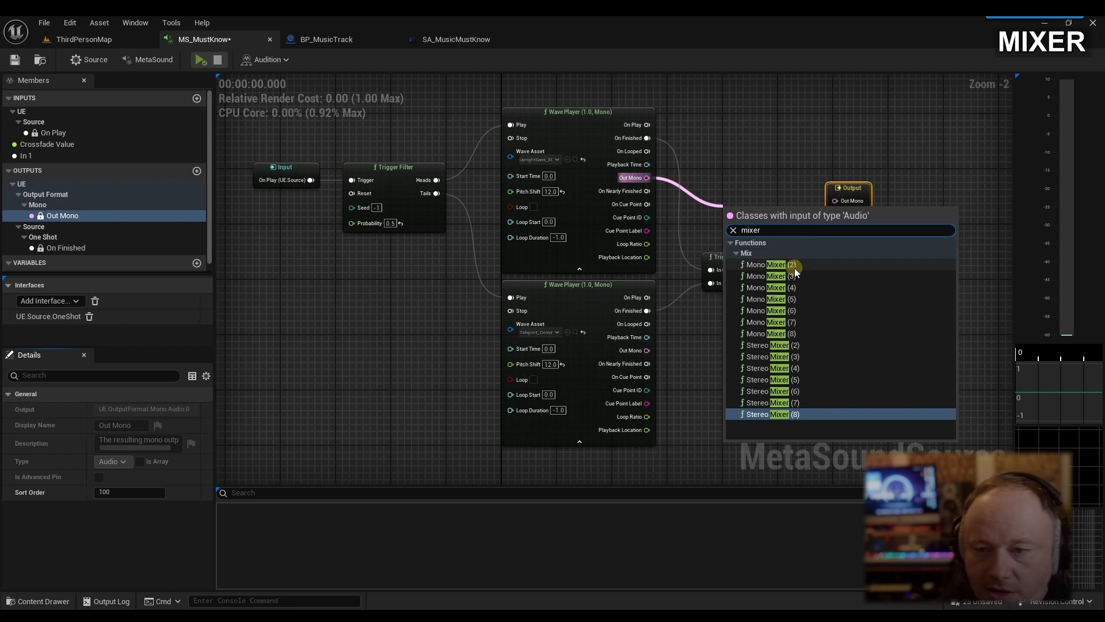
pyautogui.click(794, 265)
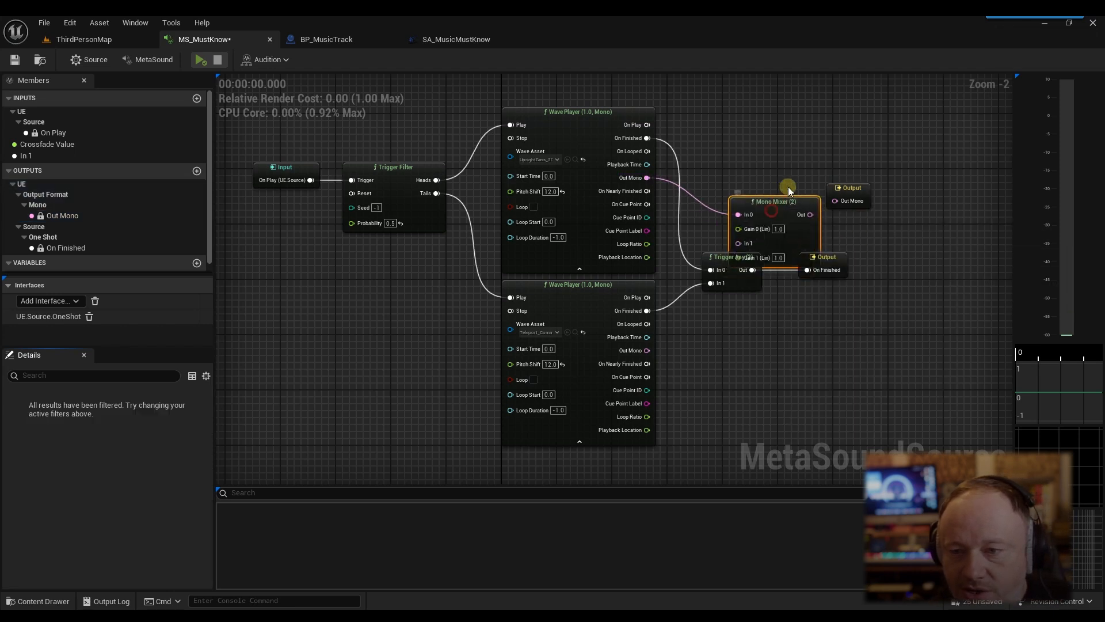
pyautogui.moveTo(789, 186); pyautogui.dragTo(955, 177)
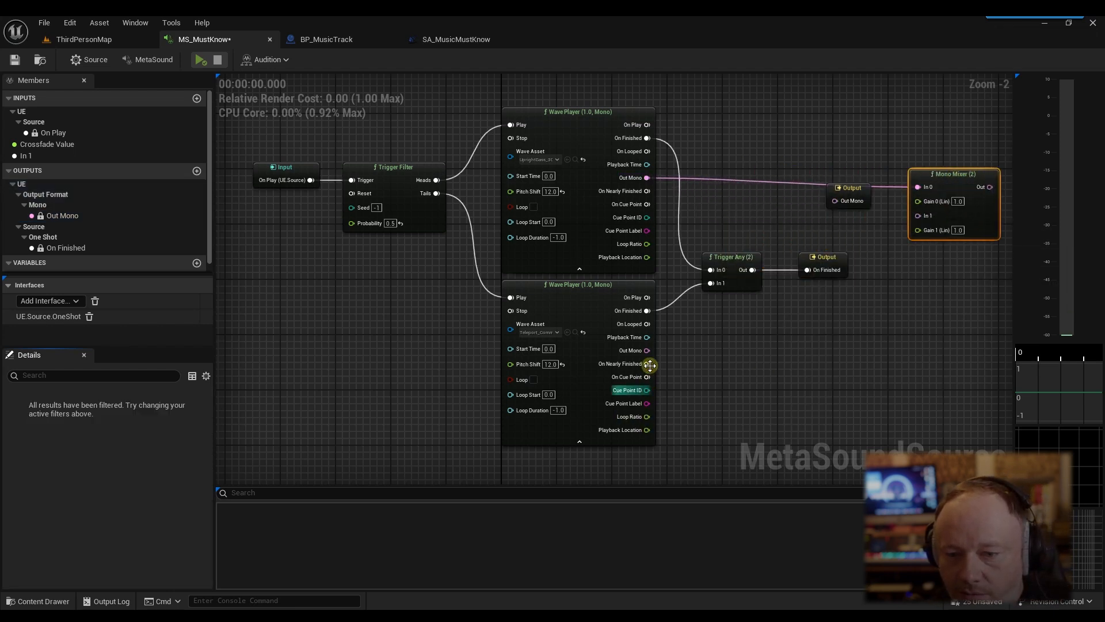
pyautogui.moveTo(647, 350); pyautogui.dragTo(919, 215)
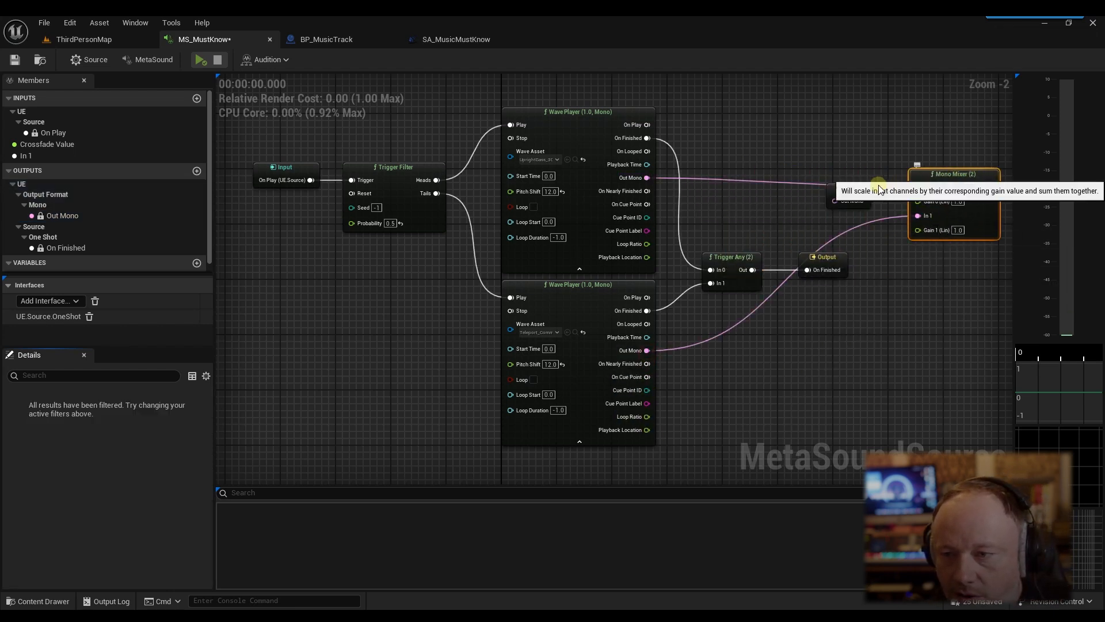
# Step: Place the Out Mono output node after the Mono Mixer (2) and connect the mixer's Out to it
pyautogui.moveTo(849, 189); pyautogui.dragTo(947, 192)
pyautogui.moveTo(831, 140); pyautogui.dragTo(972, 194)
pyautogui.moveTo(971, 194); pyautogui.dragTo(824, 153)
pyautogui.click(864, 130)
# Step: Move Trigger Any (2) and the On Finished output up, level with the top of the upper Wave Player
pyautogui.scroll(-1, 696, 155)
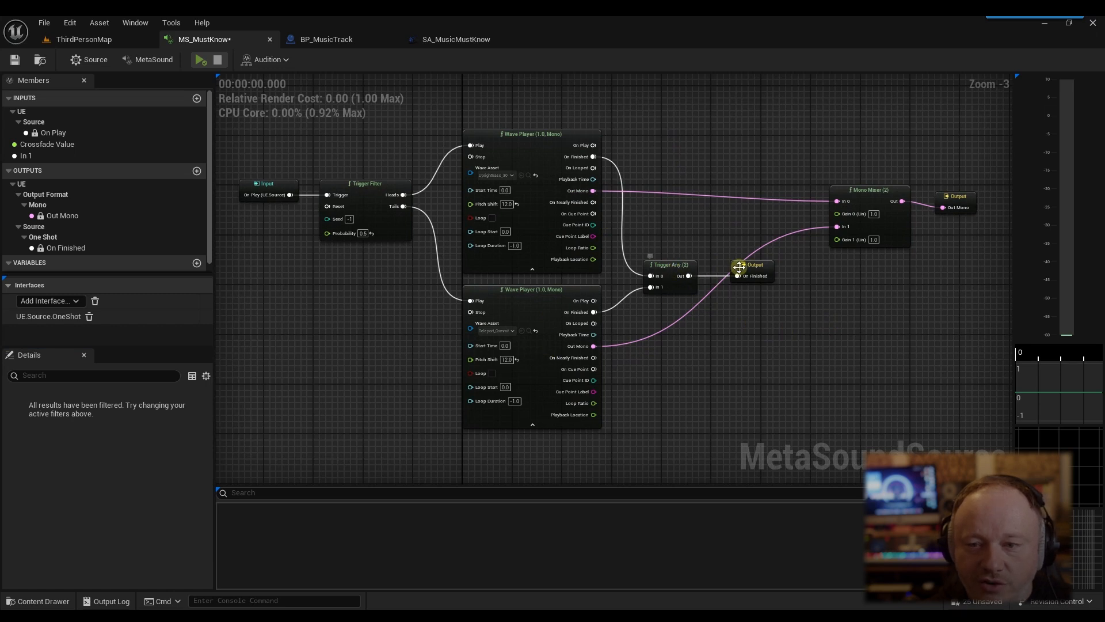
pyautogui.moveTo(737, 288); pyautogui.dragTo(776, 136)
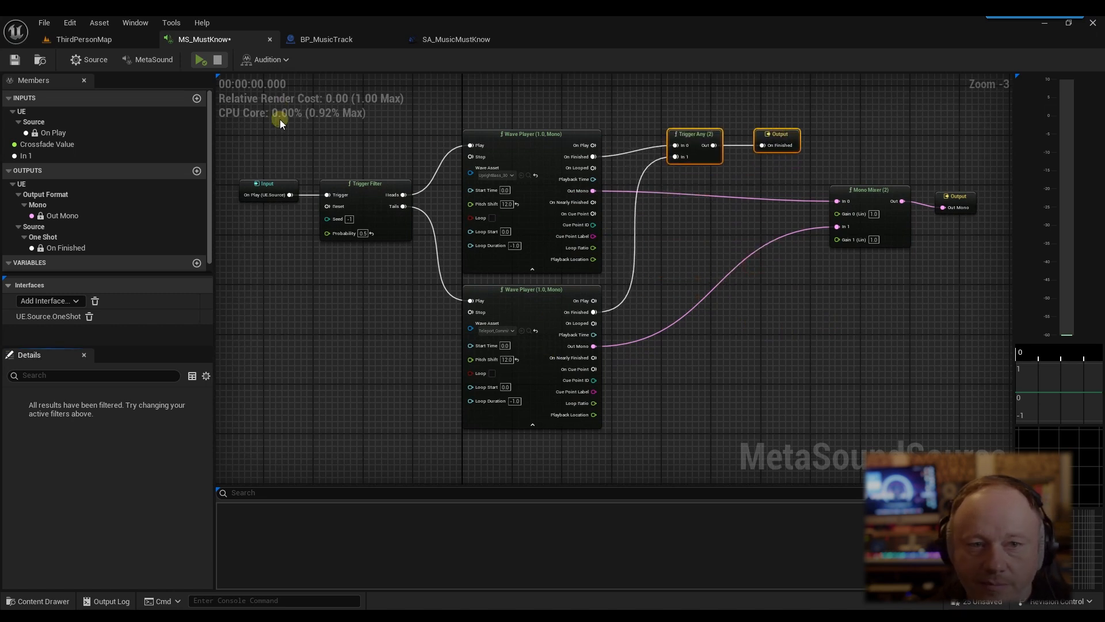
pyautogui.click(280, 123)
# Step: Preview the MetaSound repeatedly to hear the Trigger Filter's random choice between the two Wave Players
pyautogui.click(199, 60)
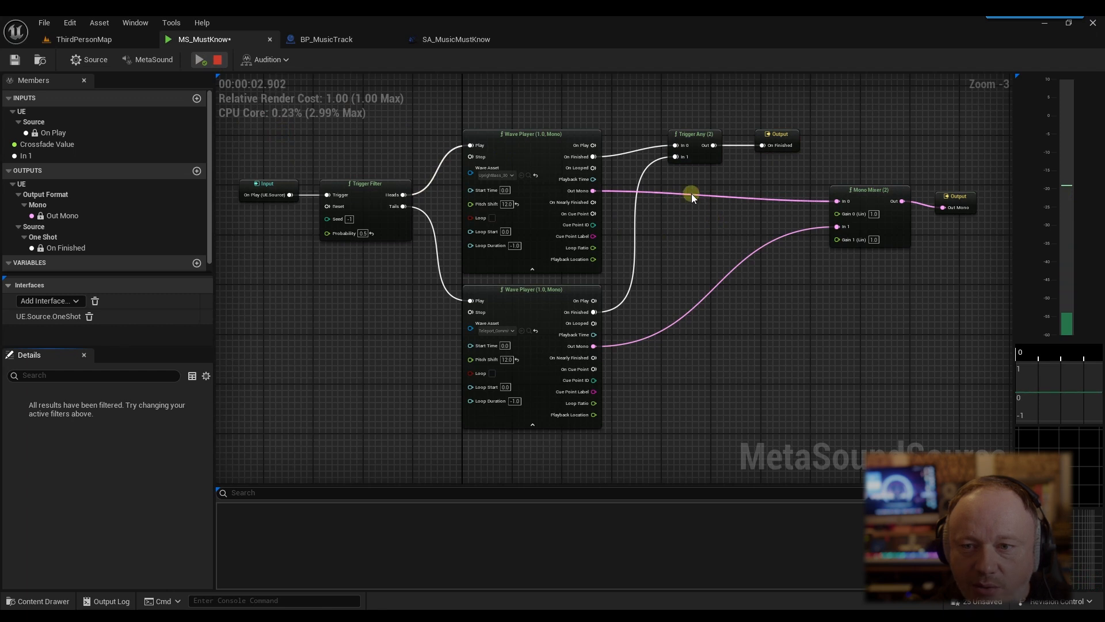
pyautogui.click(202, 61)
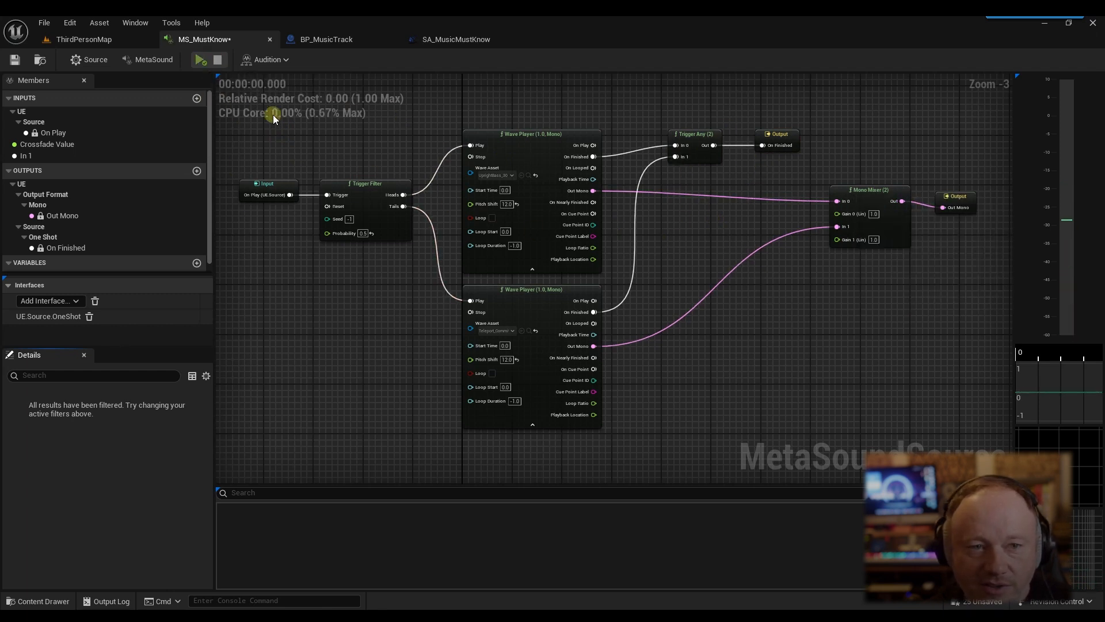
pyautogui.scroll(-1, 699, 362)
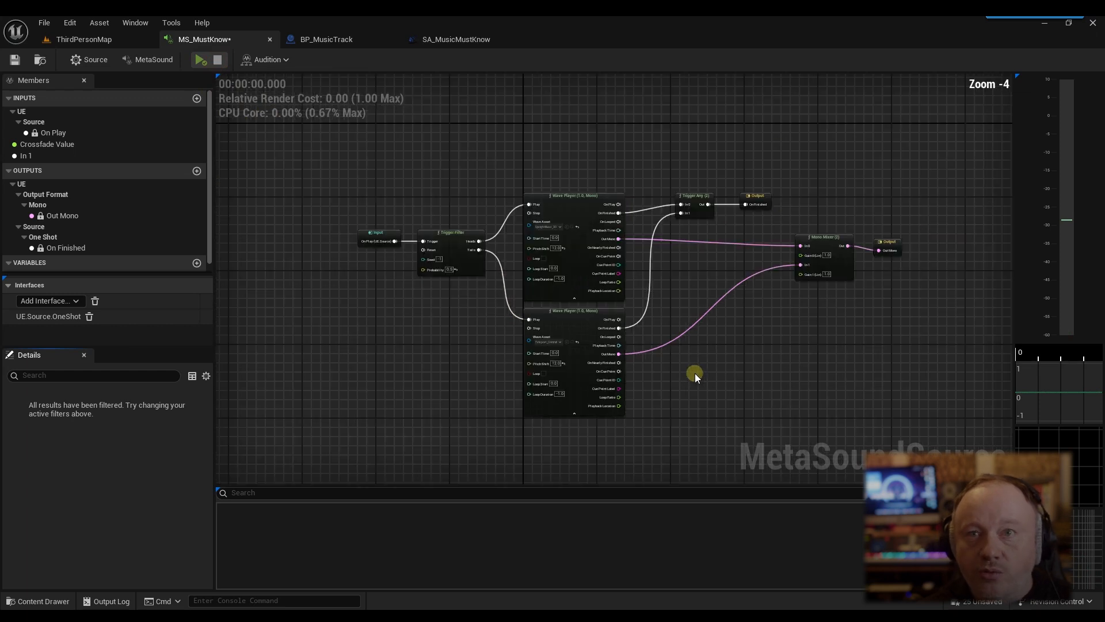
pyautogui.moveTo(706, 379); pyautogui.dragTo(675, 385, button='right')
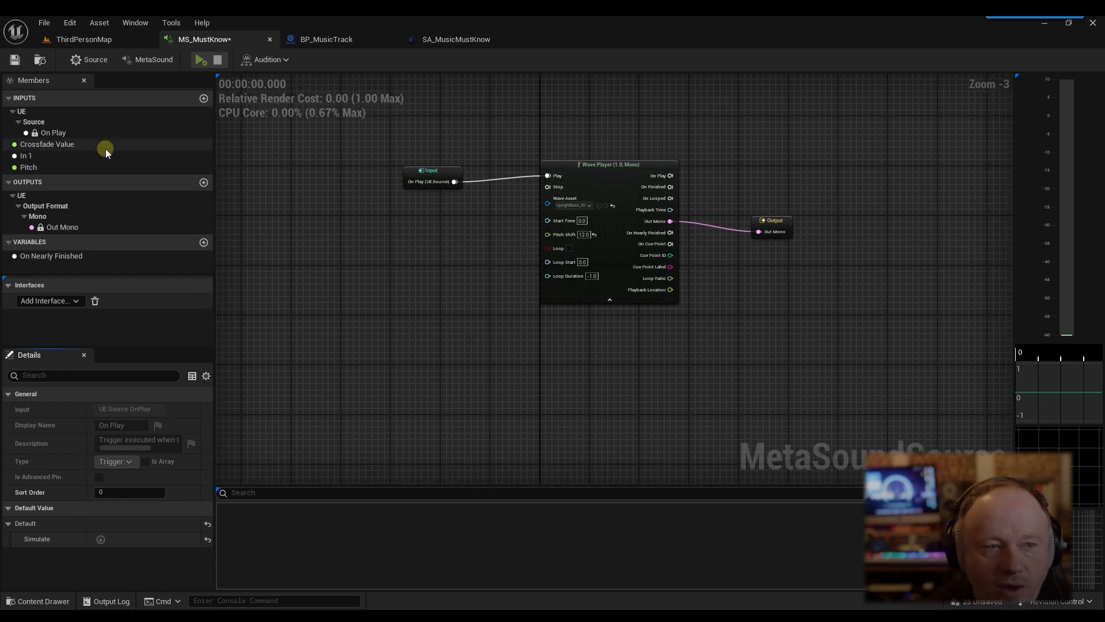
# Step: Promote the Wave Player's Pitch Shift pin to a graph input and arrange the On Play and Pitch Shift input nodes further from the player
pyautogui.moveTo(547, 235); pyautogui.dragTo(345, 248)
pyautogui.click(493, 285)
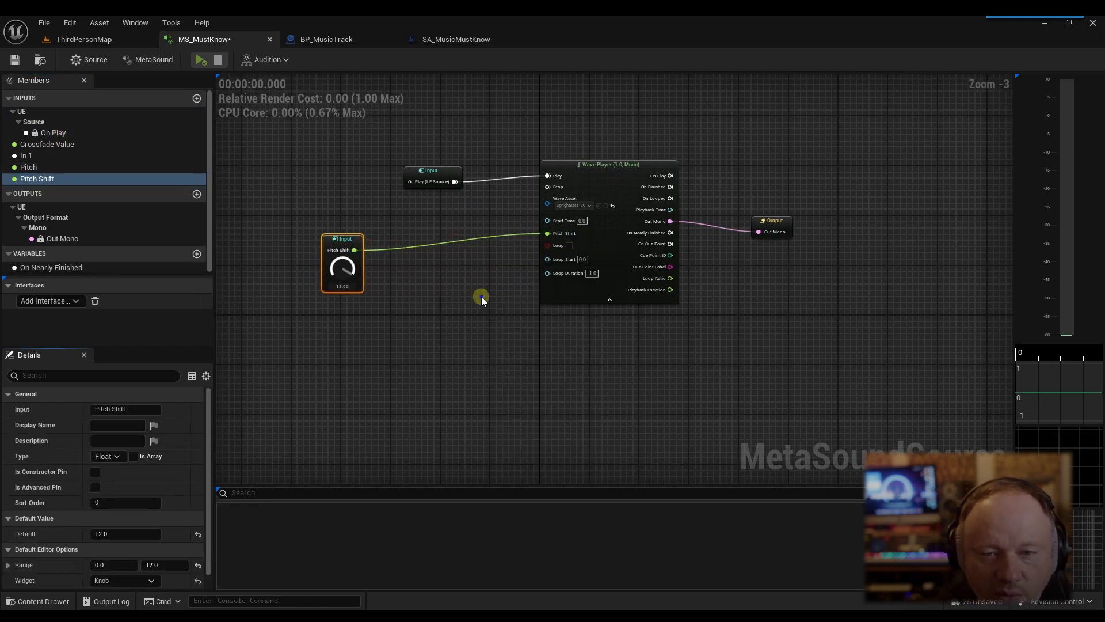
pyautogui.moveTo(481, 297); pyautogui.dragTo(559, 305, button='right')
pyautogui.moveTo(496, 180); pyautogui.dragTo(402, 180)
pyautogui.moveTo(525, 305); pyautogui.dragTo(492, 296, button='right')
pyautogui.moveTo(387, 239); pyautogui.dragTo(380, 239)
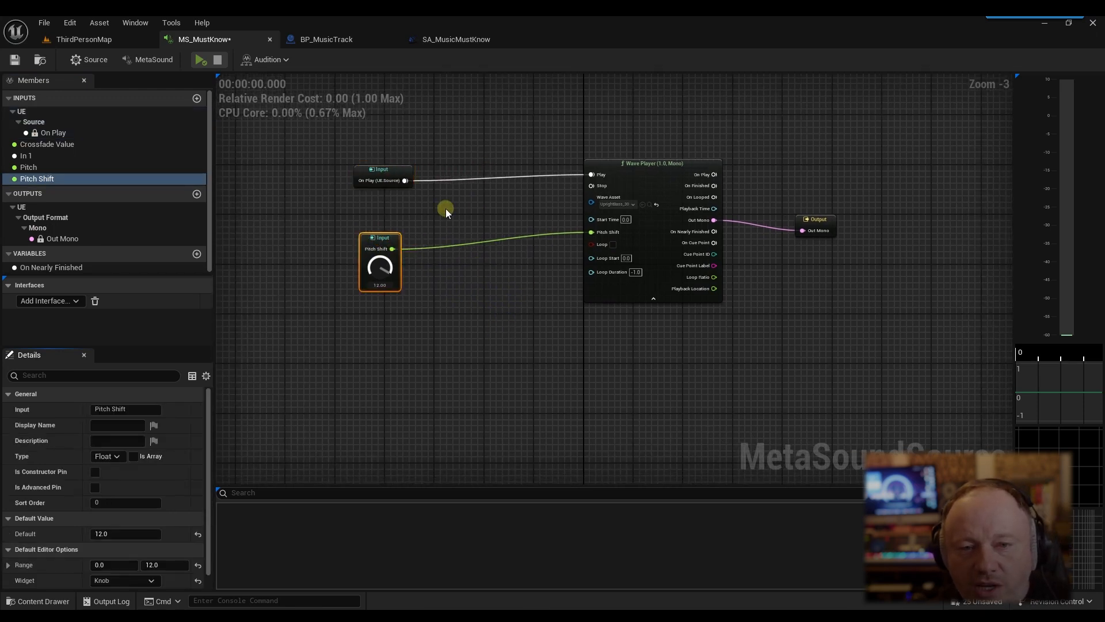
# Step: Preview the Wave Player with the Pitch Shift input connected and stop the playback
pyautogui.click(205, 59)
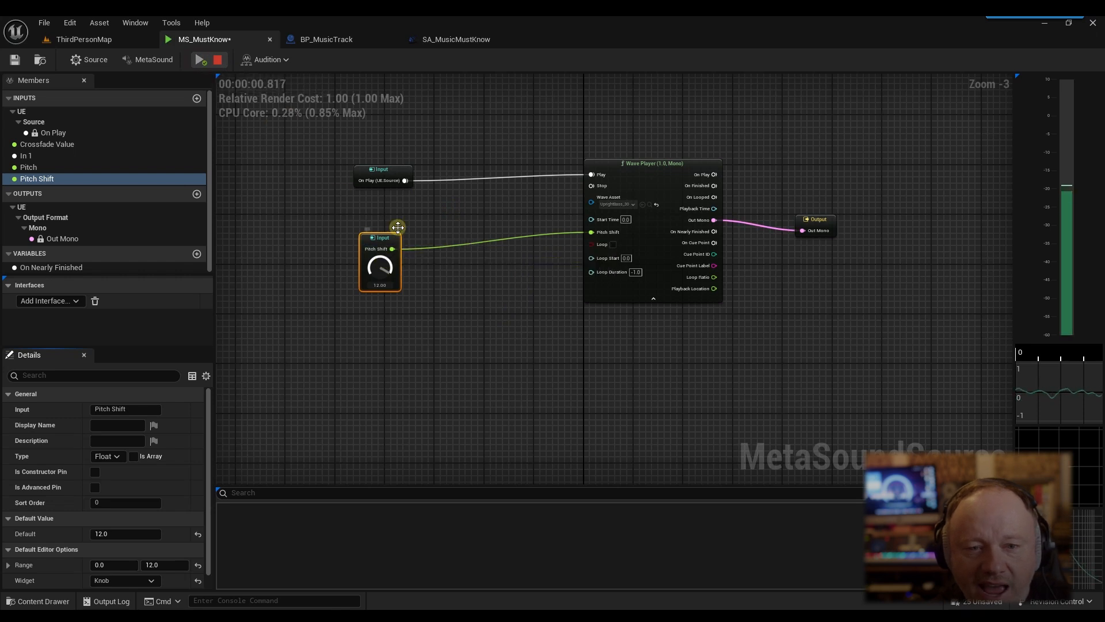
pyautogui.click(219, 58)
# Step: Assign the starter music sound wave as the Wave Player's Wave Asset and turn on Loop
pyautogui.click(617, 206)
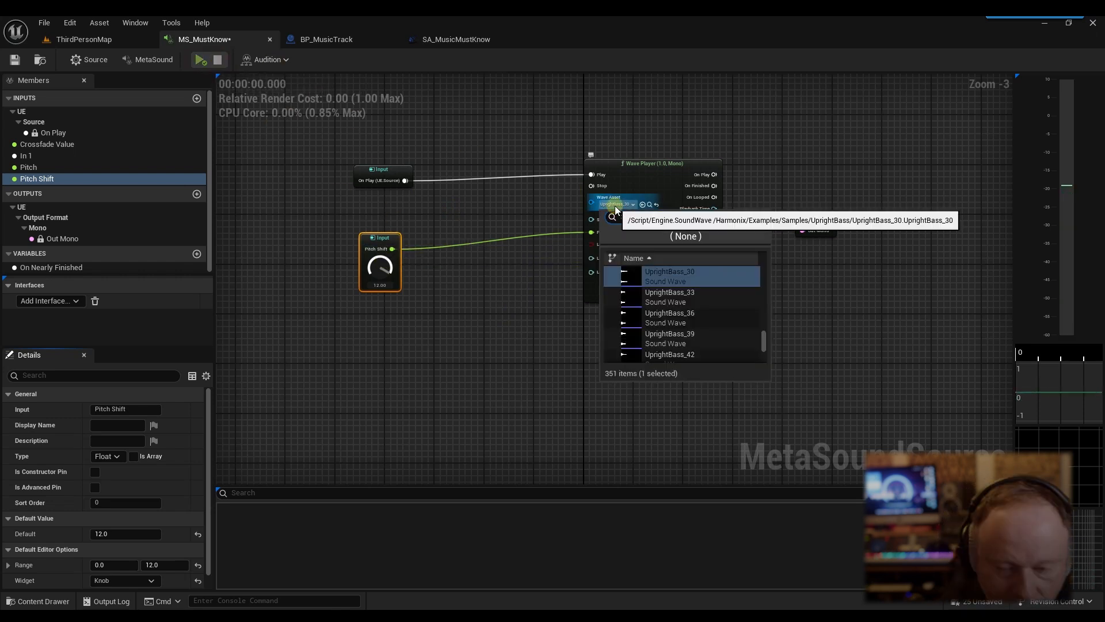
pyautogui.write('music')
pyautogui.click(665, 275)
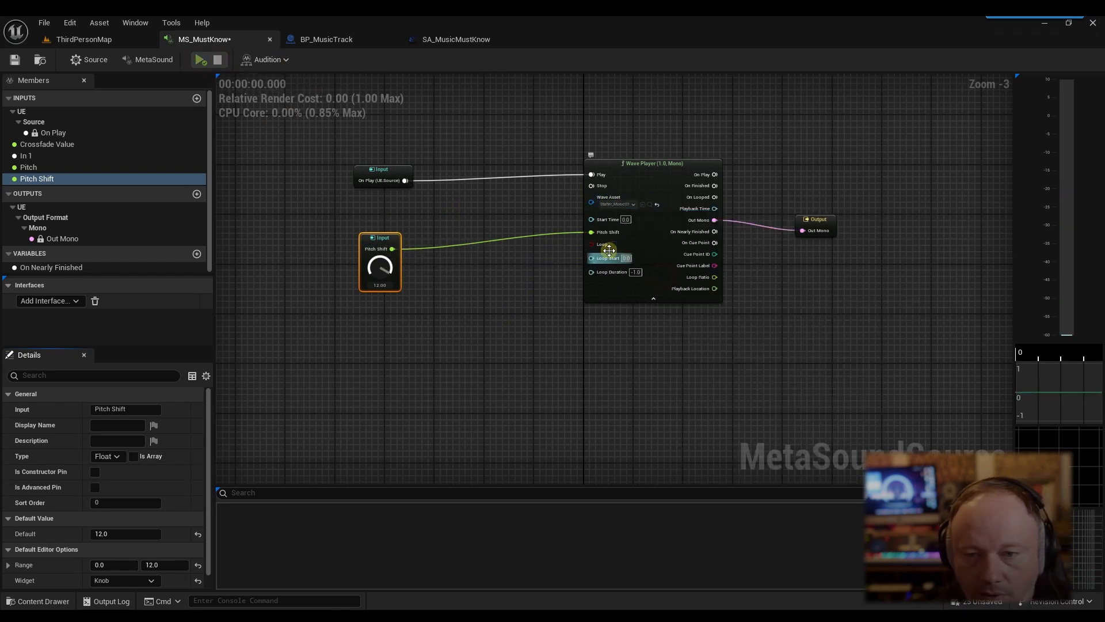
# Step: Preview the looping music while lowering the Pitch Shift knob to about 5.28, and stop the playback
pyautogui.click(200, 60)
pyautogui.moveTo(380, 270); pyautogui.dragTo(382, 285)
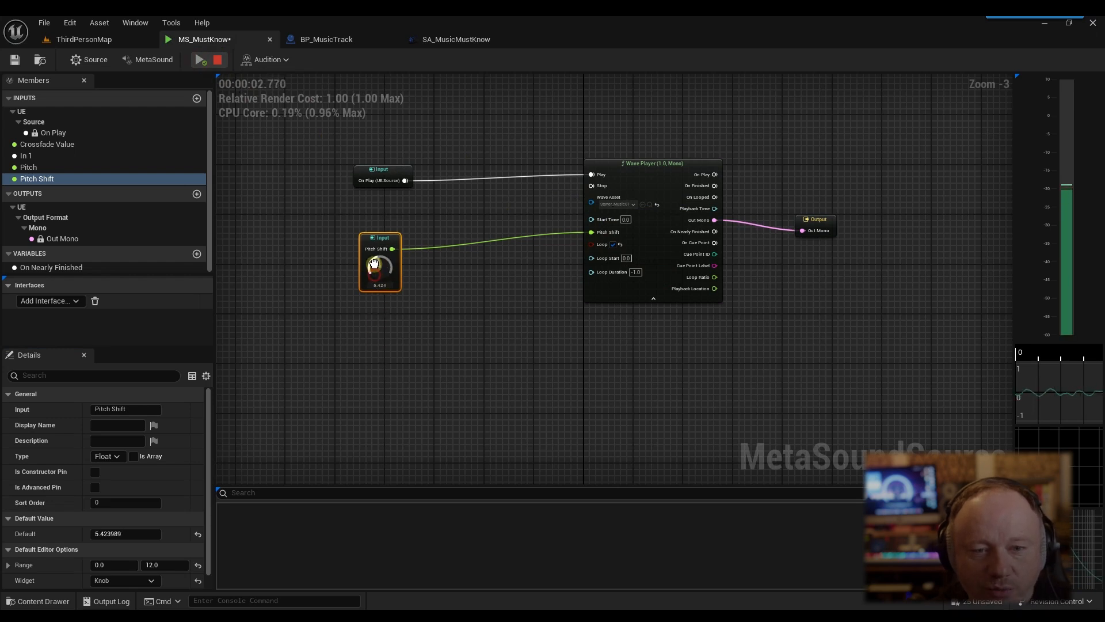
pyautogui.click(222, 61)
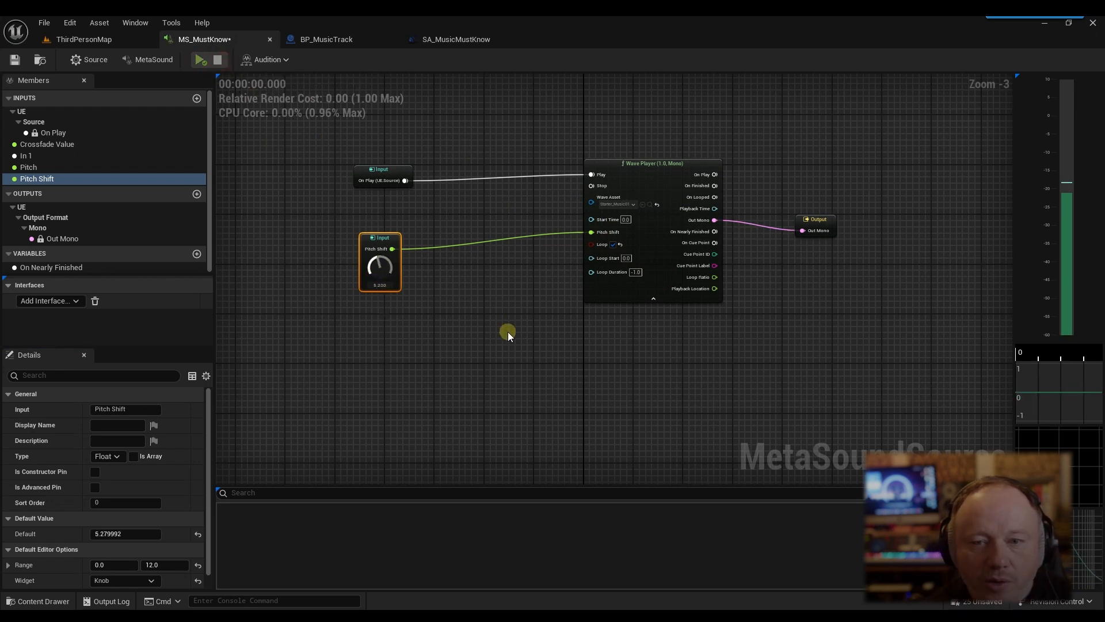
# Step: Add a Trigger On Value Change (Float) node below the Pitch Shift input
pyautogui.moveTo(387, 247); pyautogui.dragTo(454, 233, button='right')
pyautogui.moveTo(544, 325); pyautogui.dragTo(426, 345, button='right')
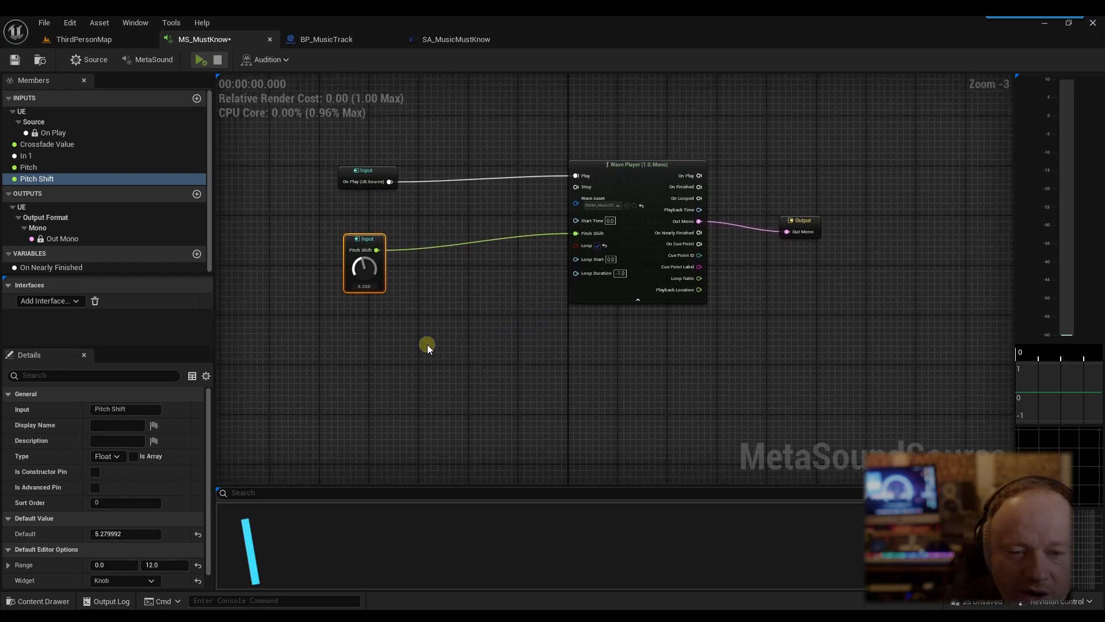
pyautogui.rightClick(427, 344)
pyautogui.write('value ch')
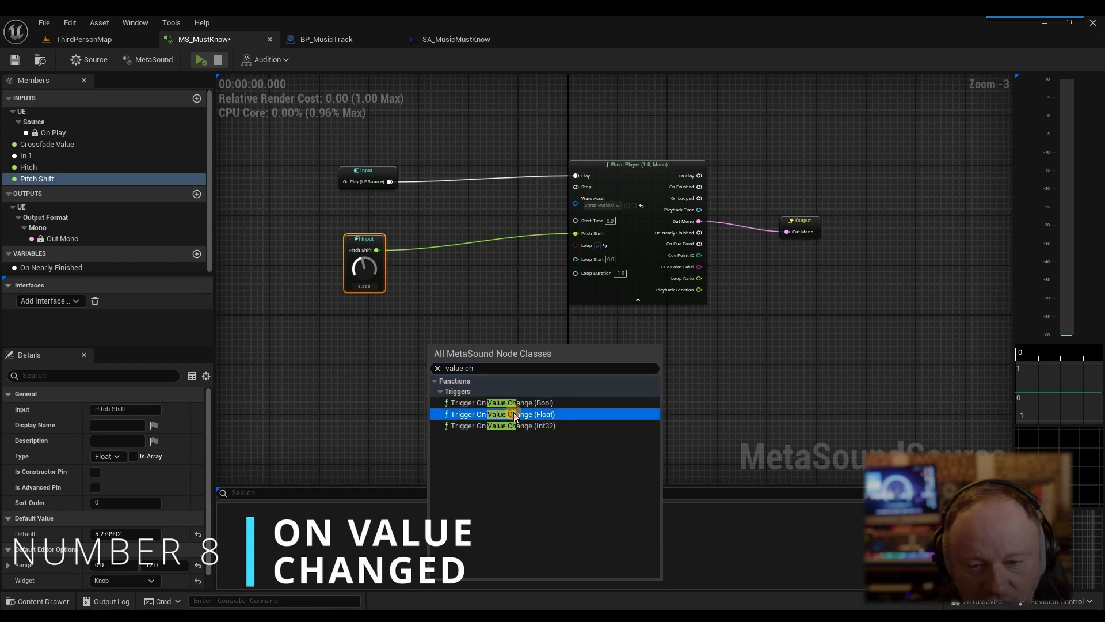
pyautogui.click(512, 413)
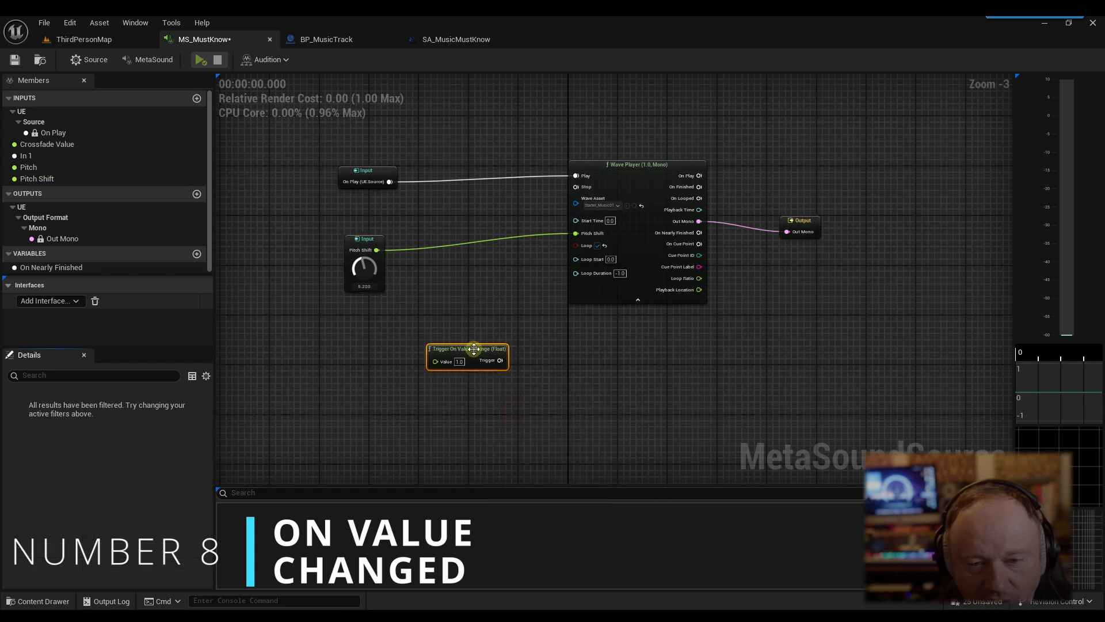
pyautogui.moveTo(471, 349); pyautogui.dragTo(463, 320)
# Step: Connect Pitch Shift to the value-change node's Value and add a Print Log (Float) node fed by its Trigger output
pyautogui.moveTo(378, 250); pyautogui.dragTo(510, 375)
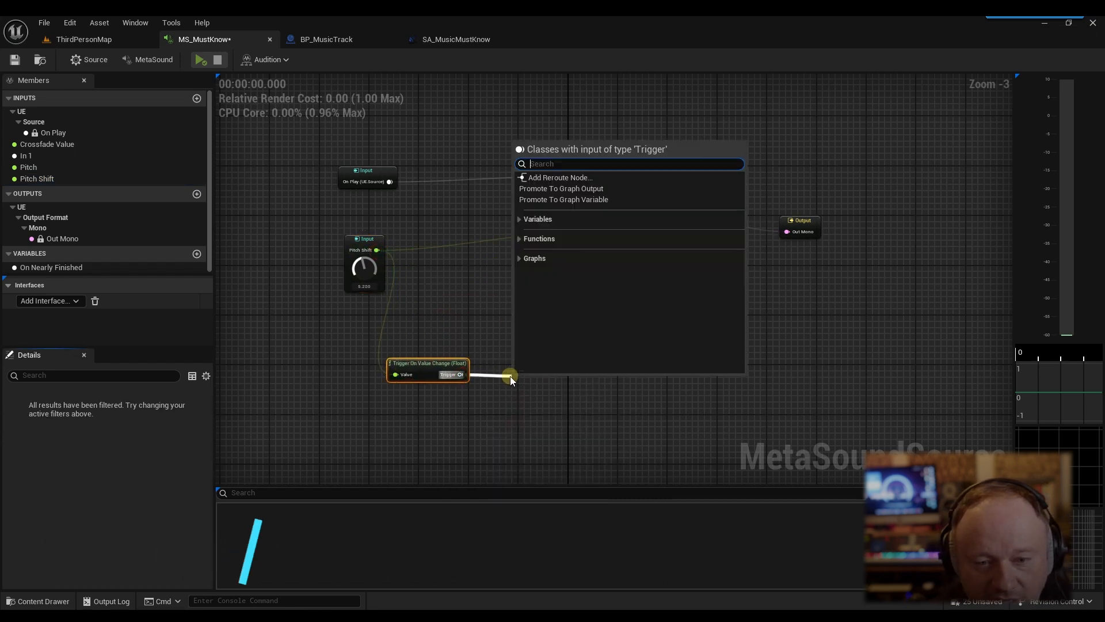
pyautogui.write('print')
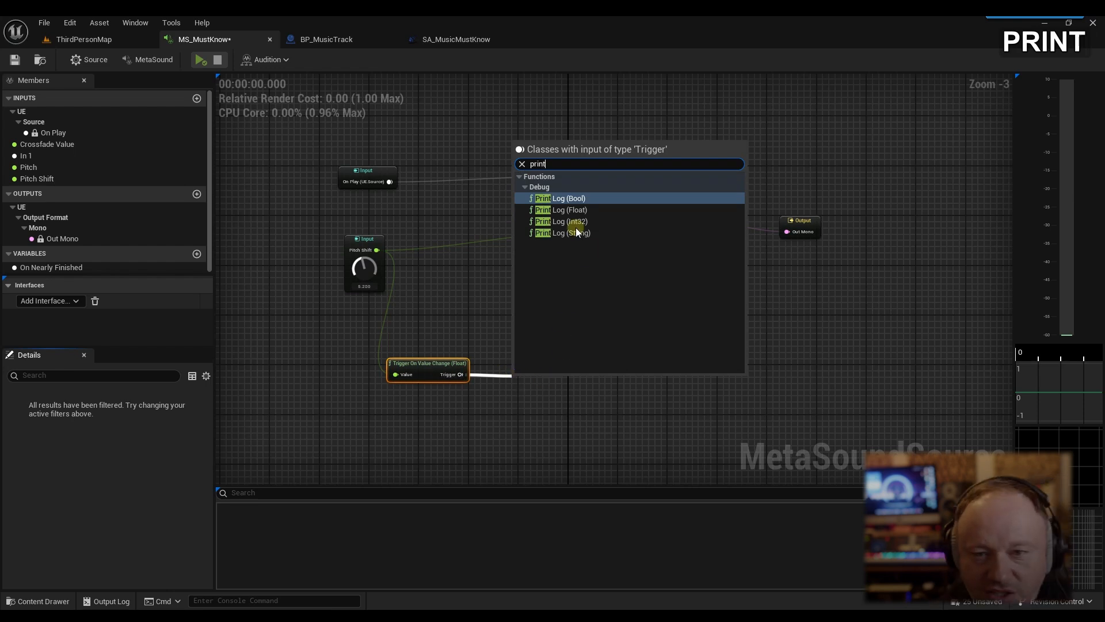
pyautogui.click(561, 209)
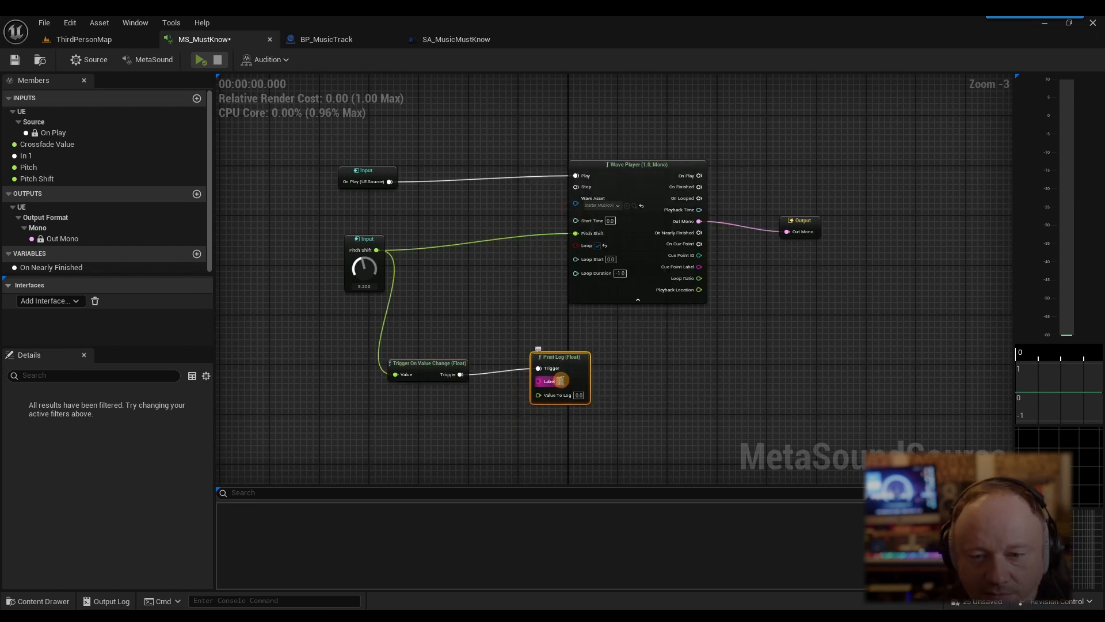
# Step: Label the Print Log node "Pitch" and connect the Pitch Shift input to its Value To Log
pyautogui.write('Pitch')
pyautogui.click(574, 394)
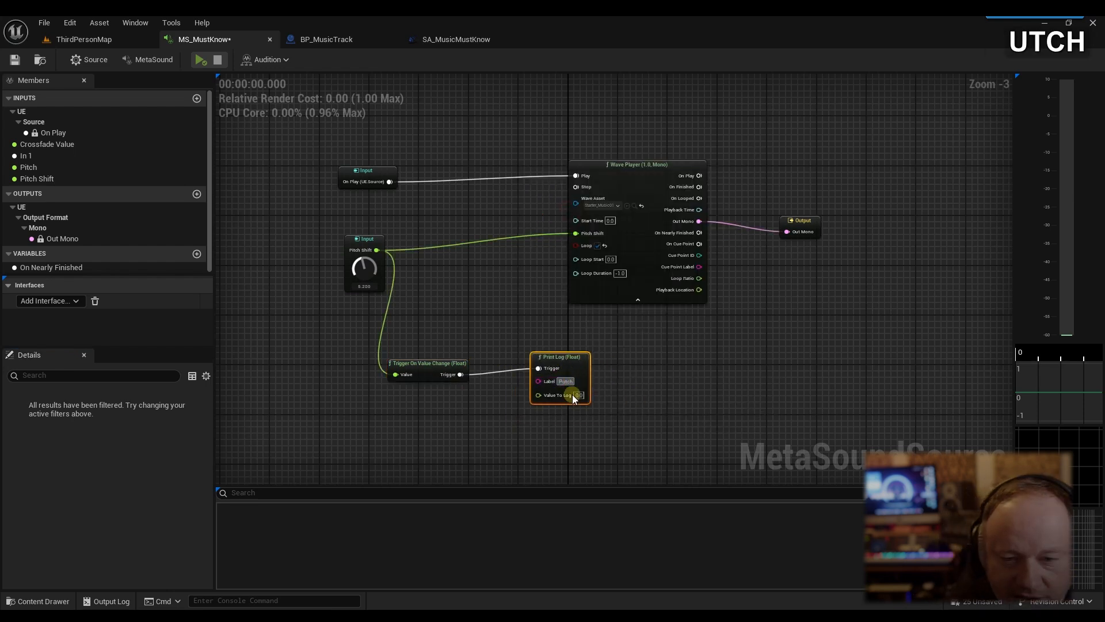
pyautogui.click(564, 381)
pyautogui.press('BackSpace')
pyautogui.write('i')
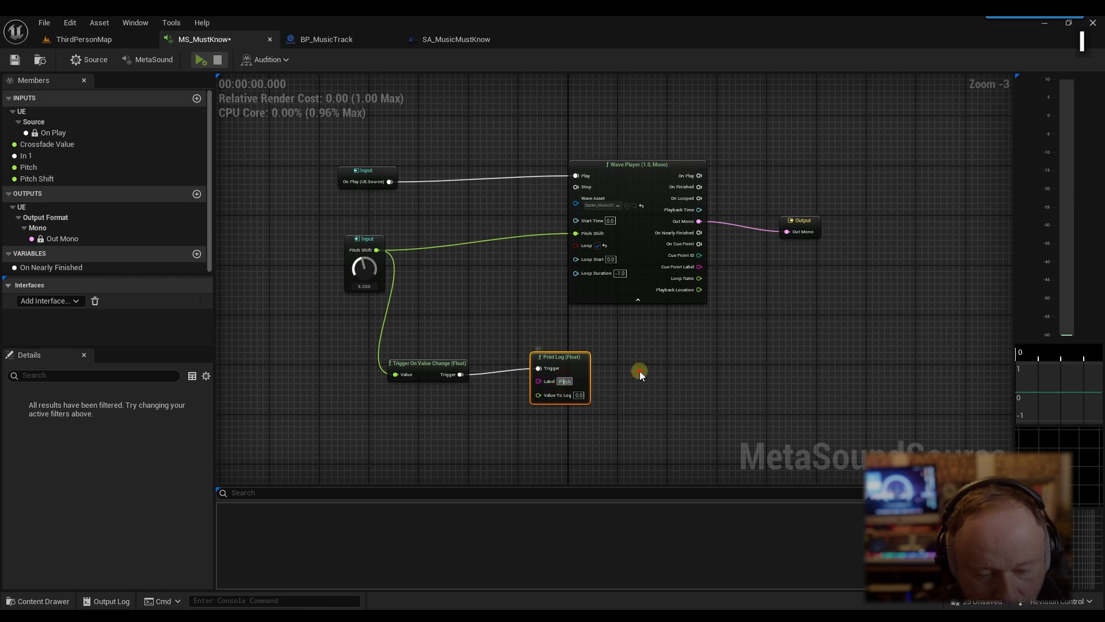
pyautogui.moveTo(377, 250); pyautogui.dragTo(569, 353)
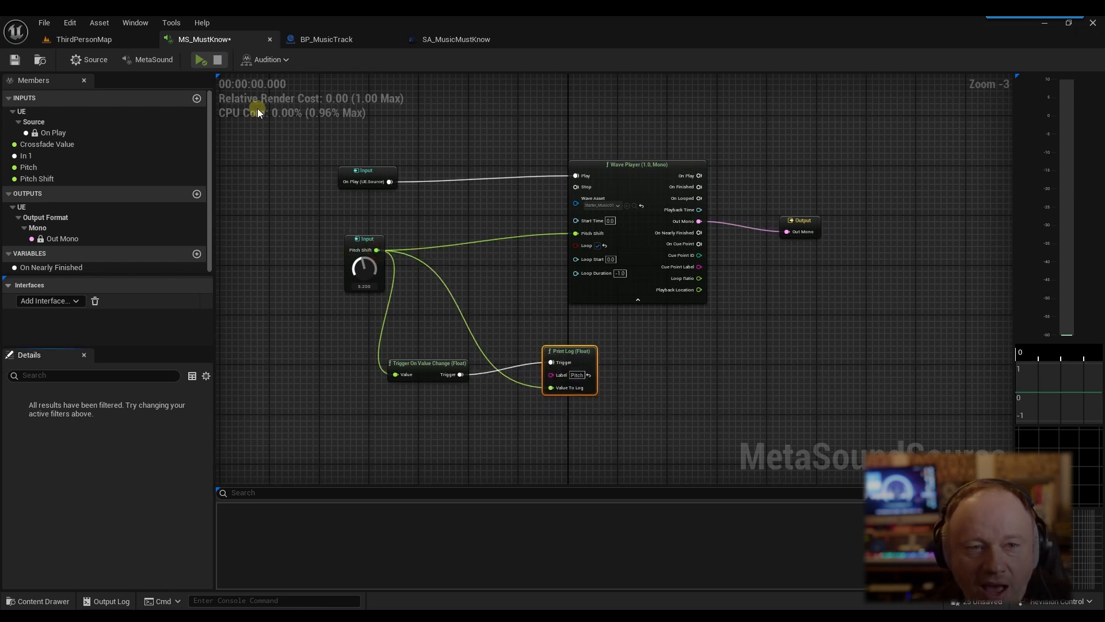
# Step: Start the preview, open the Output Log in its own window, narrow it and place it clear of the Pitch Shift knob
pyautogui.click(201, 60)
pyautogui.click(106, 601)
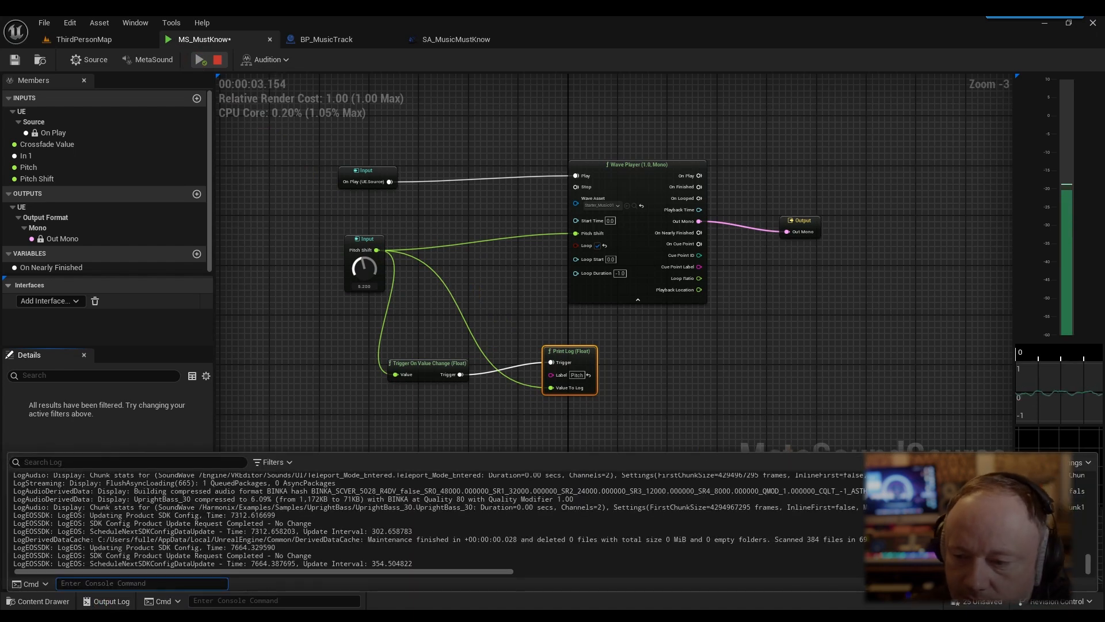
pyautogui.click(1011, 463)
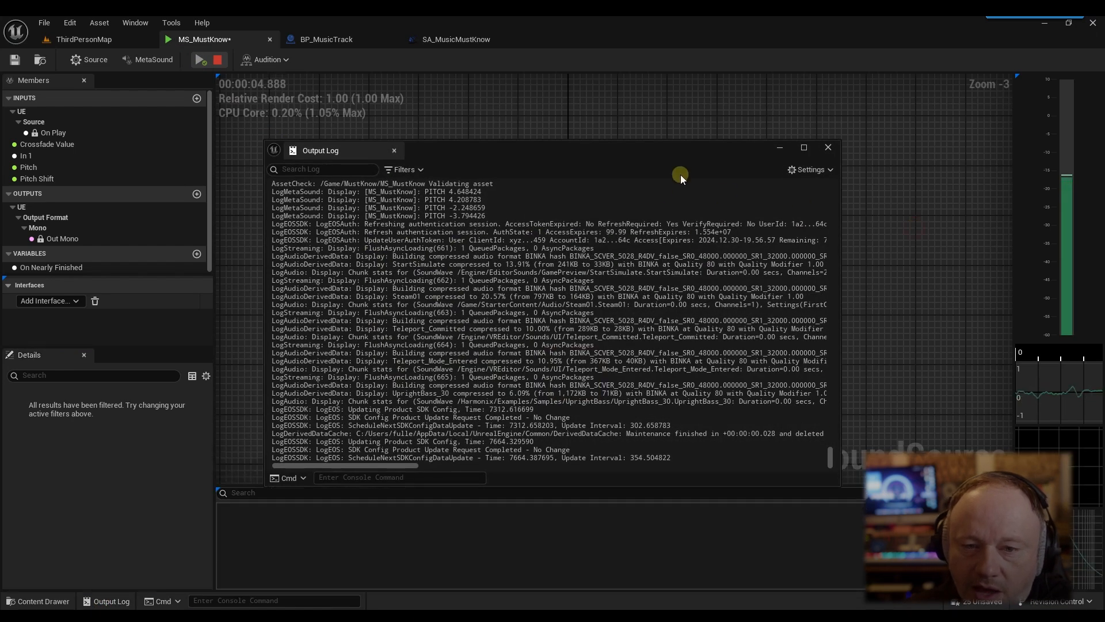
pyautogui.moveTo(672, 149); pyautogui.dragTo(600, 77)
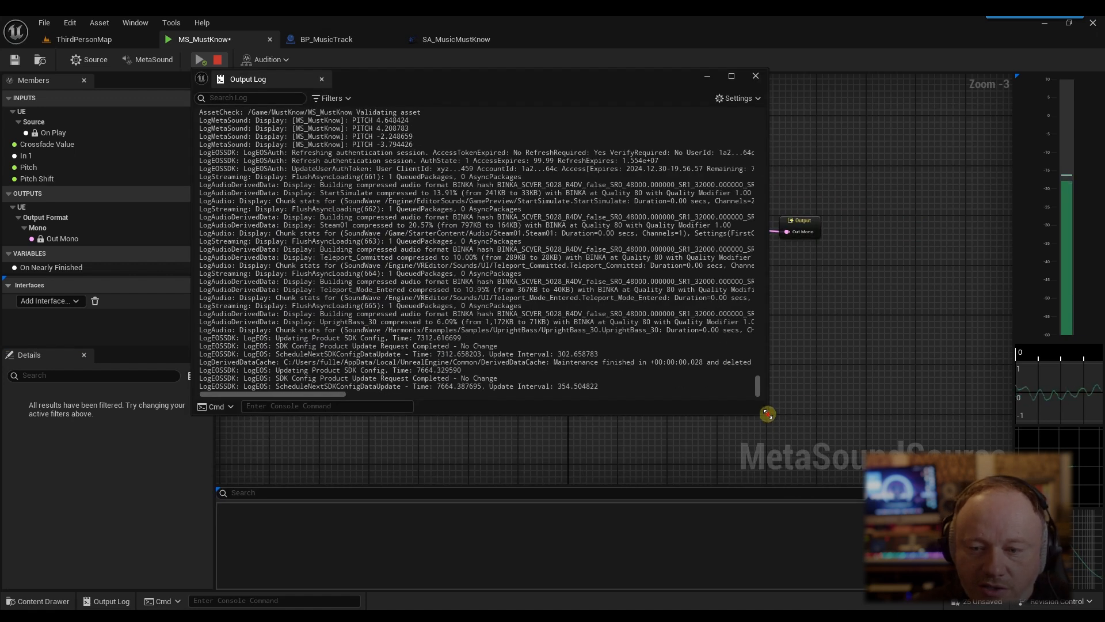
pyautogui.moveTo(767, 413); pyautogui.dragTo(530, 498)
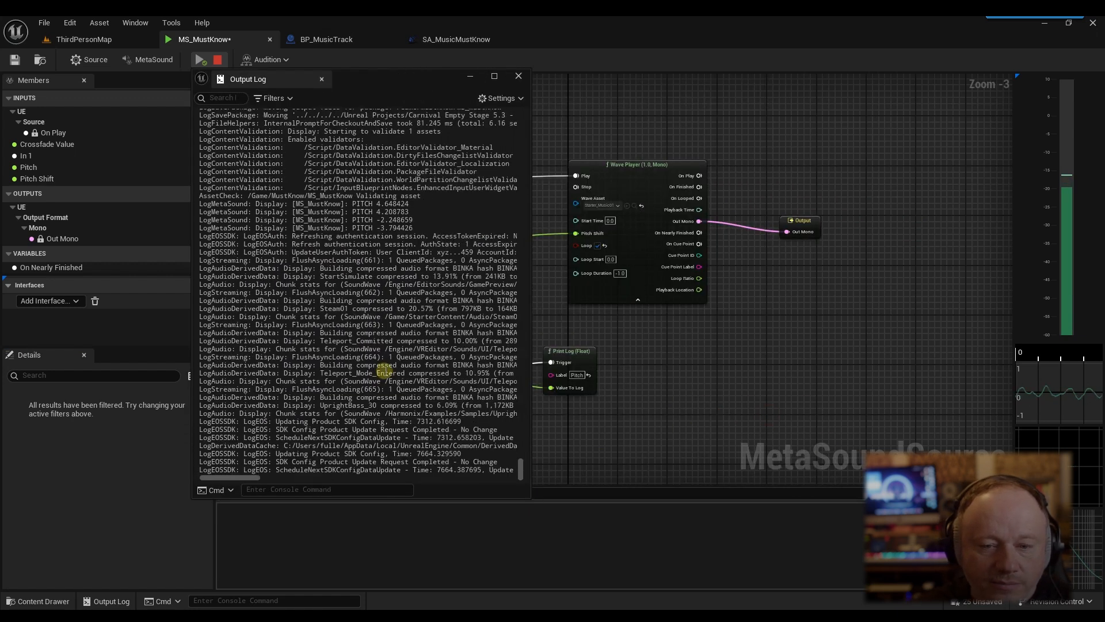
pyautogui.moveTo(381, 79); pyautogui.dragTo(837, 72)
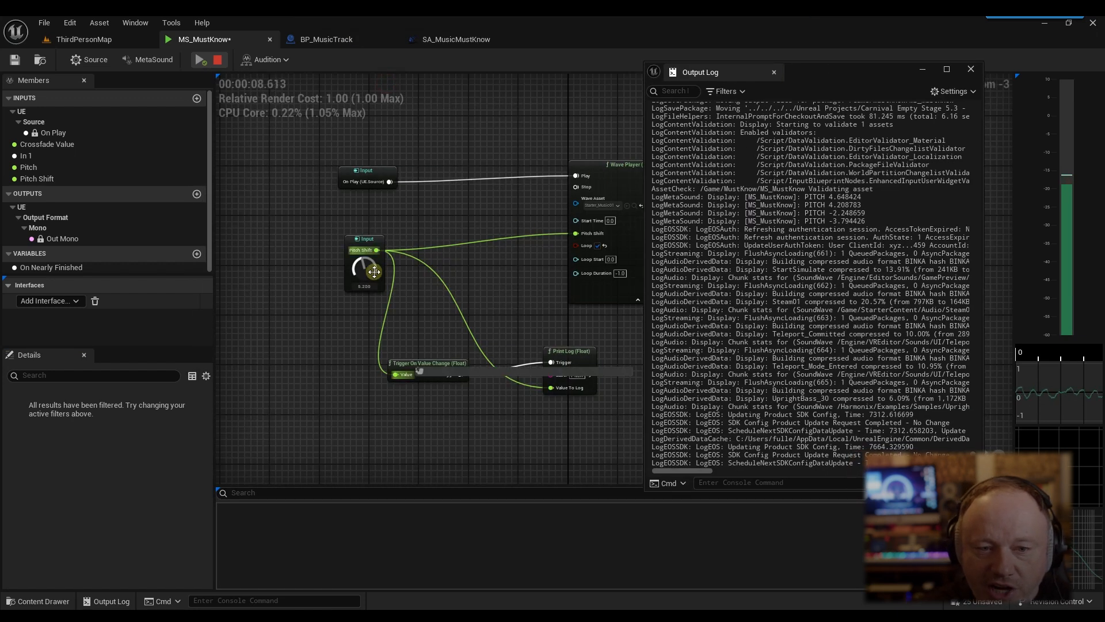
# Step: Sweep the Pitch Shift knob down to 0 and up to 12 while watching the log, close the log and stop the preview
pyautogui.moveTo(374, 272); pyautogui.dragTo(374, 293)
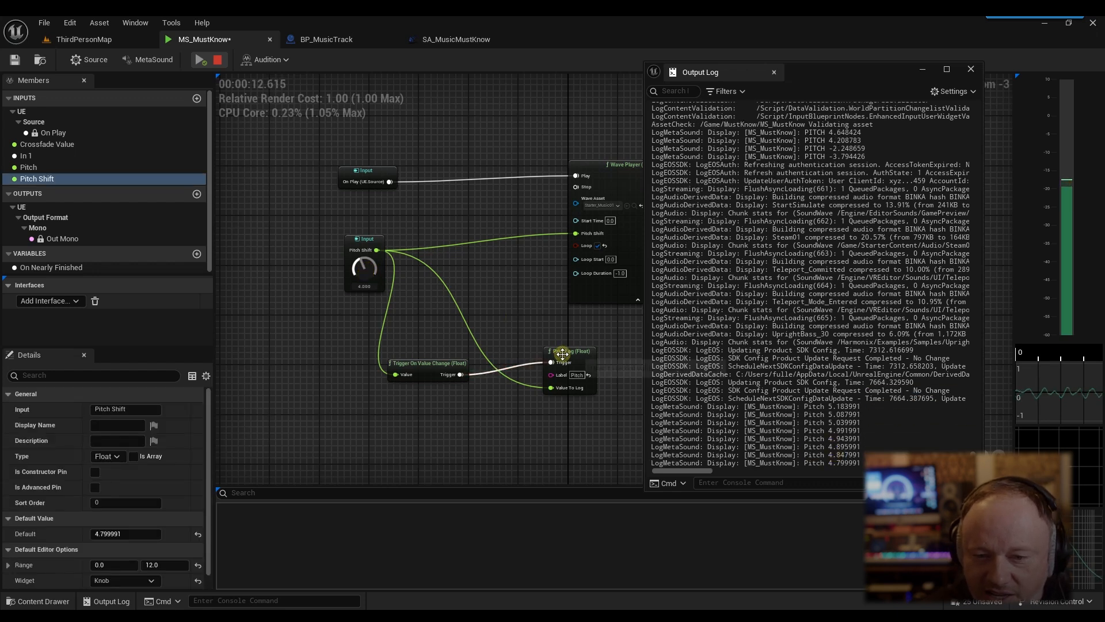
pyautogui.moveTo(354, 283); pyautogui.dragTo(368, 329)
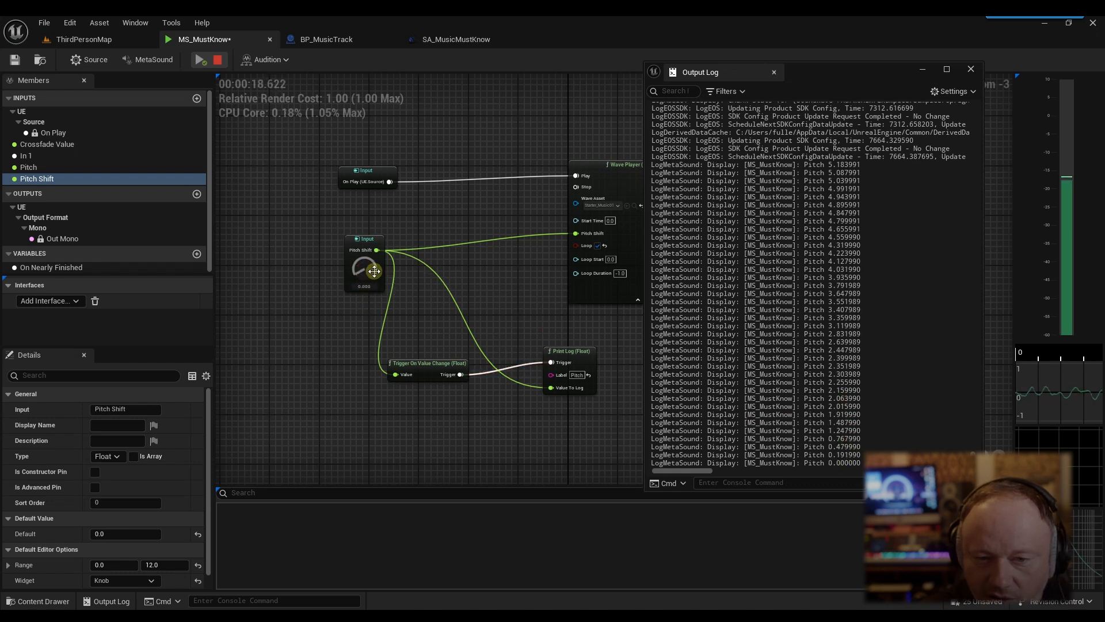
pyautogui.moveTo(374, 271); pyautogui.dragTo(440, 269)
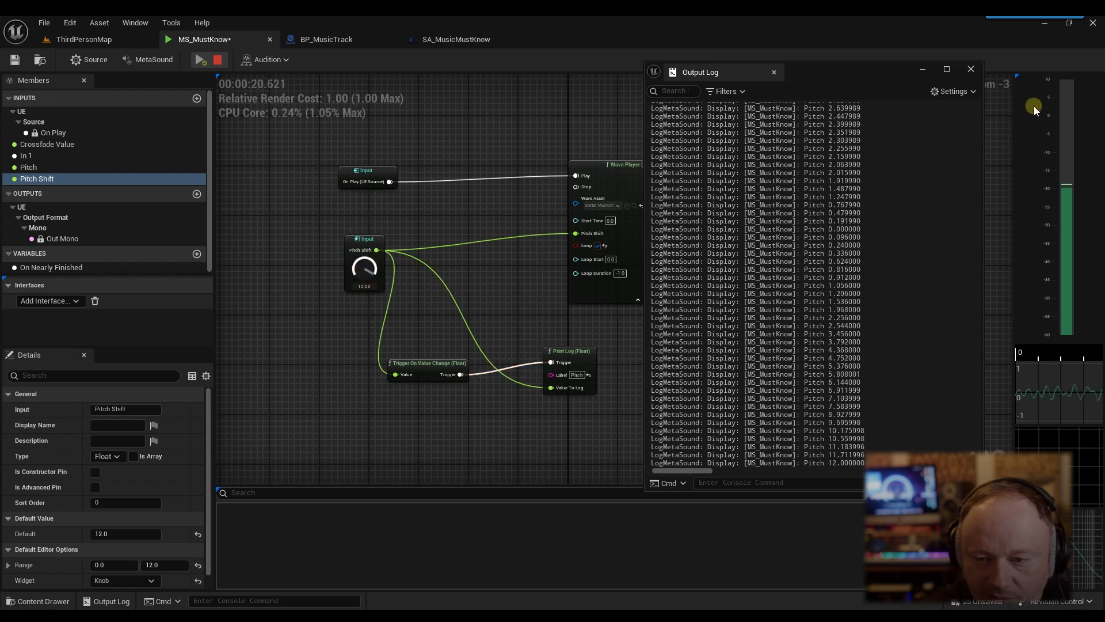
pyautogui.click(972, 69)
pyautogui.click(217, 59)
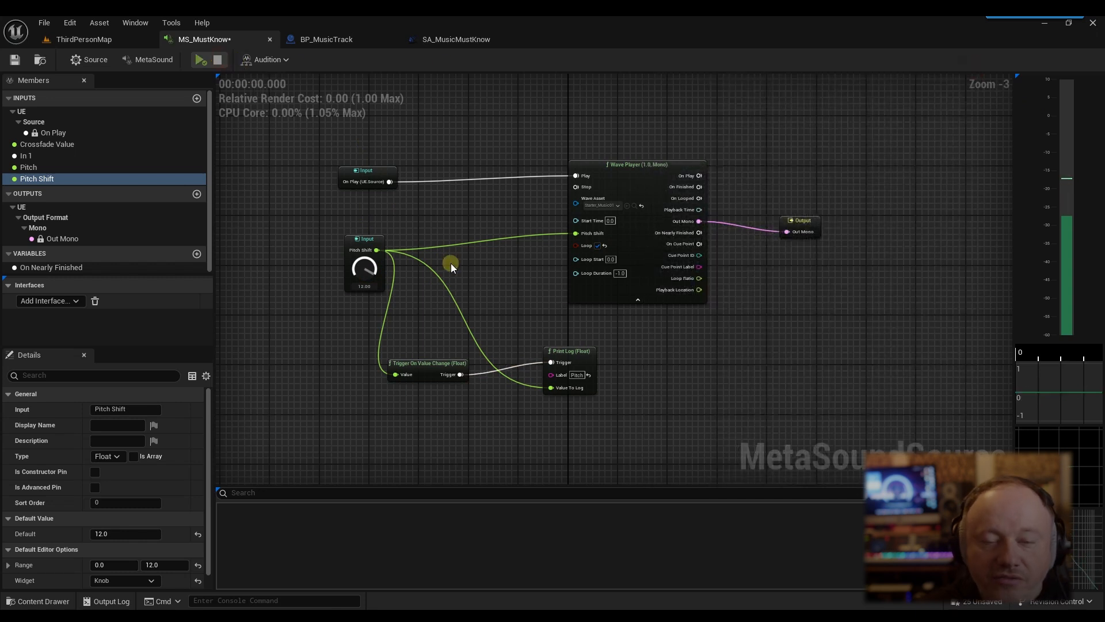
# Step: Delete the Pitch Shift input, Trigger On Value Change and Print Log nodes, and move the On Play input further from the Wave Player
pyautogui.moveTo(478, 312); pyautogui.dragTo(478, 272, button='right')
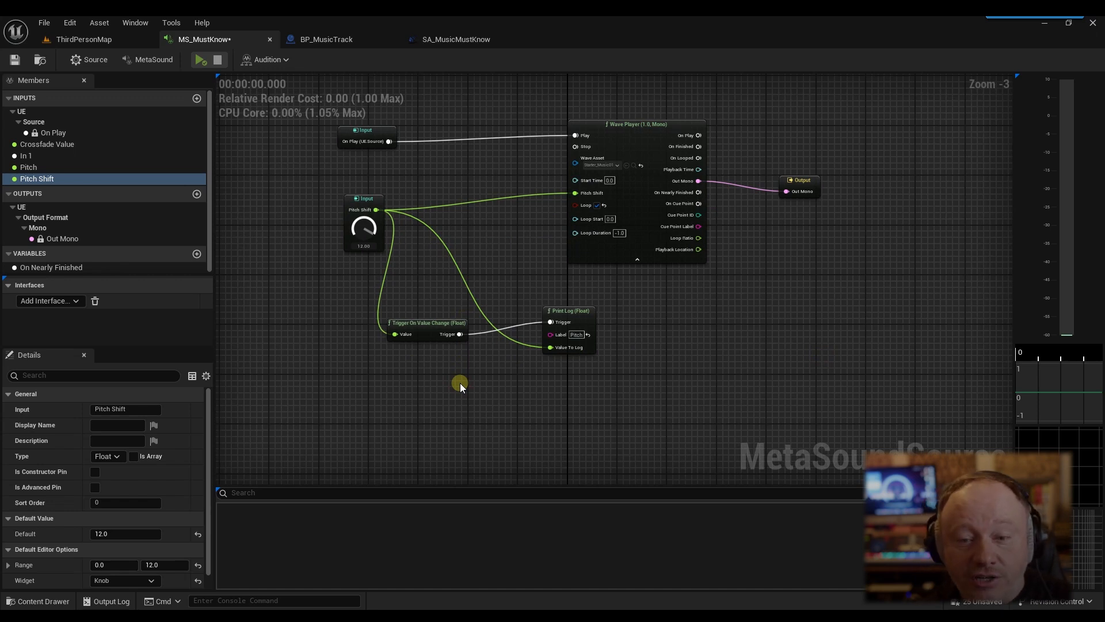
pyautogui.moveTo(430, 326); pyautogui.dragTo(436, 326)
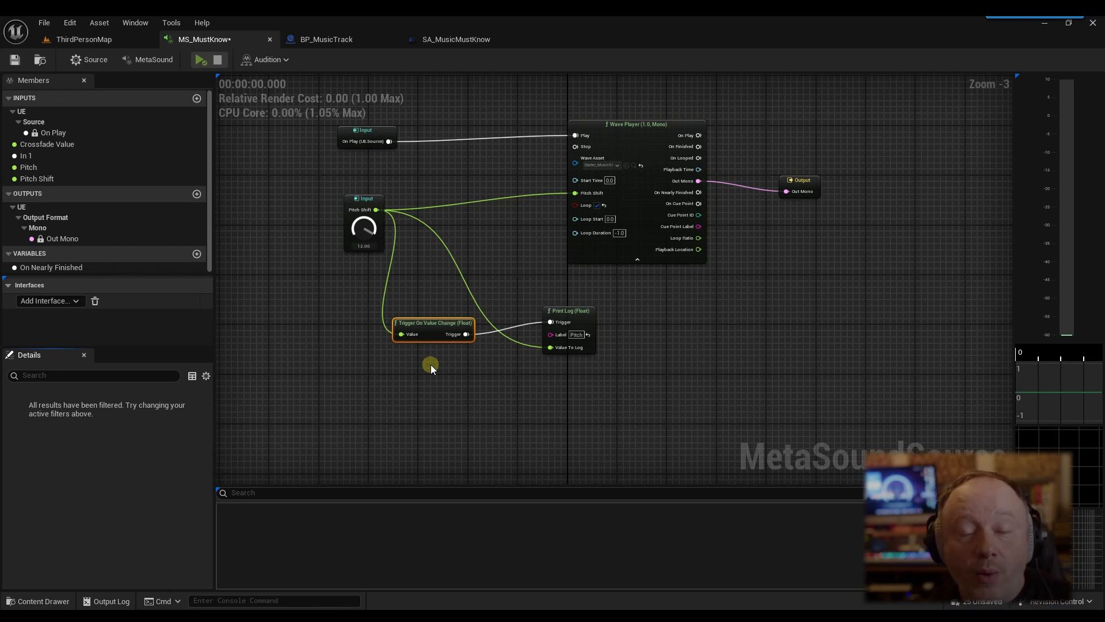
pyautogui.keyDown('alt'); pyautogui.click(375, 209); pyautogui.keyUp('alt')
pyautogui.moveTo(371, 199); pyautogui.dragTo(401, 335)
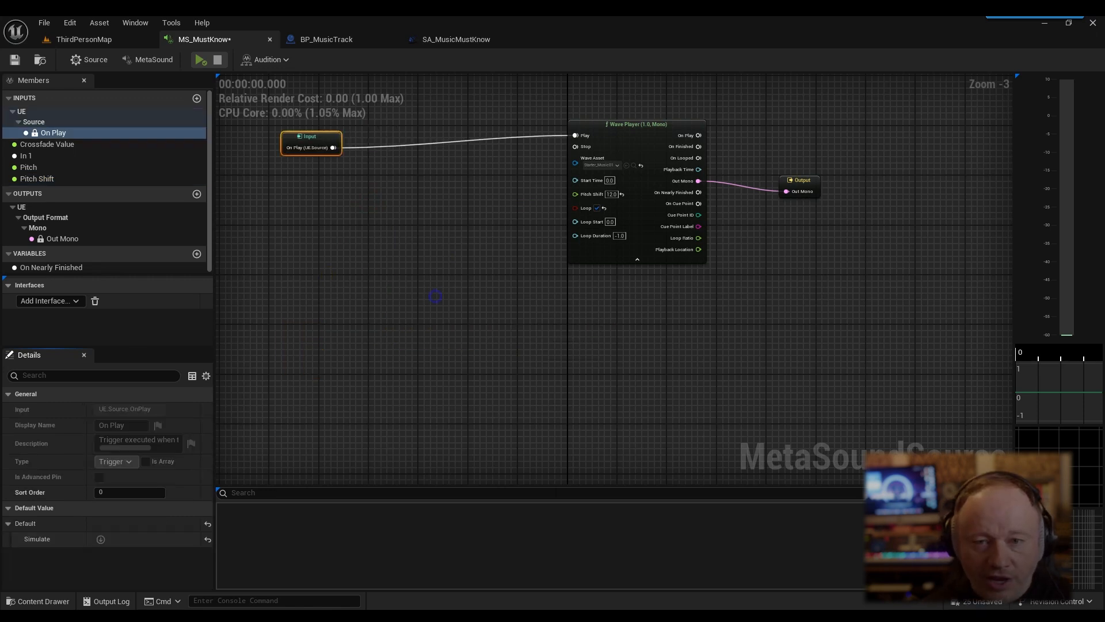
# Step: Add a Trigger Control node and place it between the On Play input and the Wave Player
pyautogui.moveTo(410, 266); pyautogui.dragTo(457, 292, button='right')
pyautogui.rightClick(453, 289)
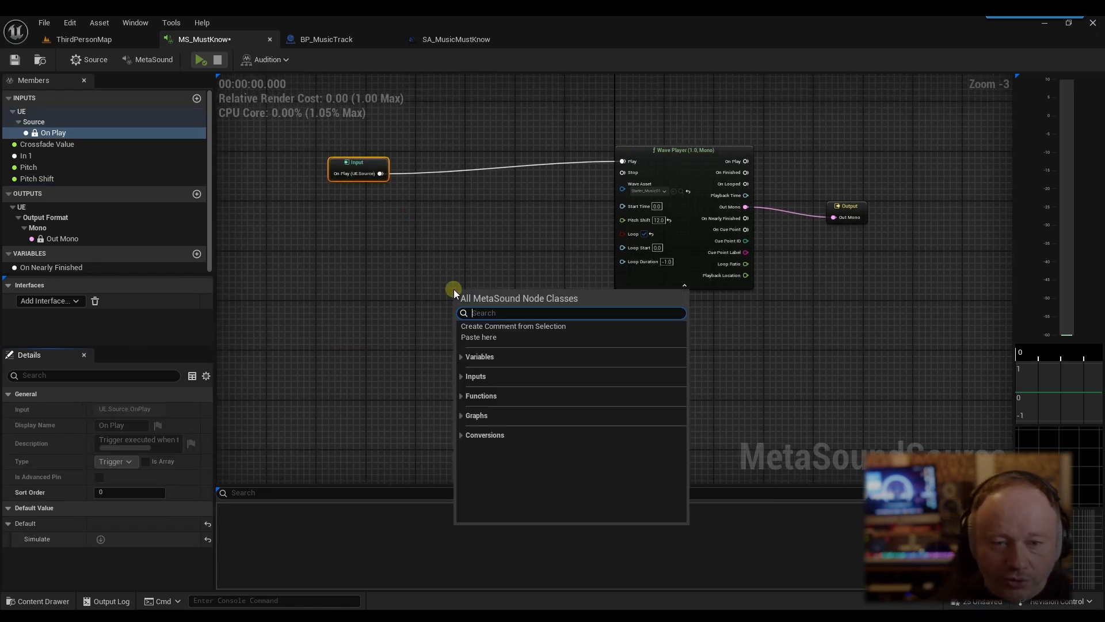
pyautogui.write('gate')
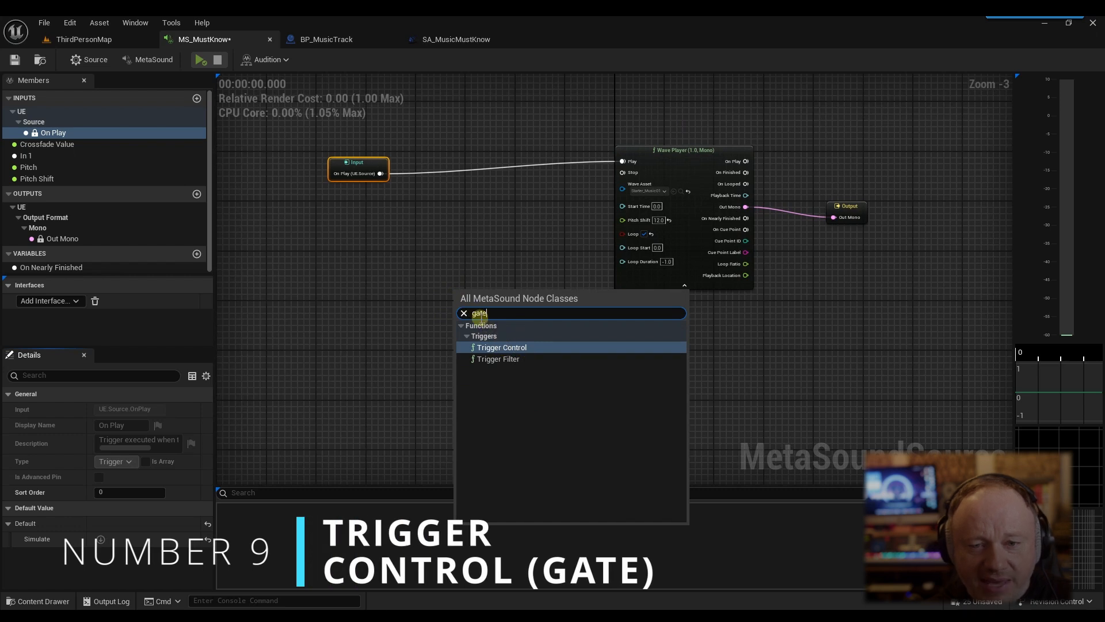
pyautogui.click(492, 348)
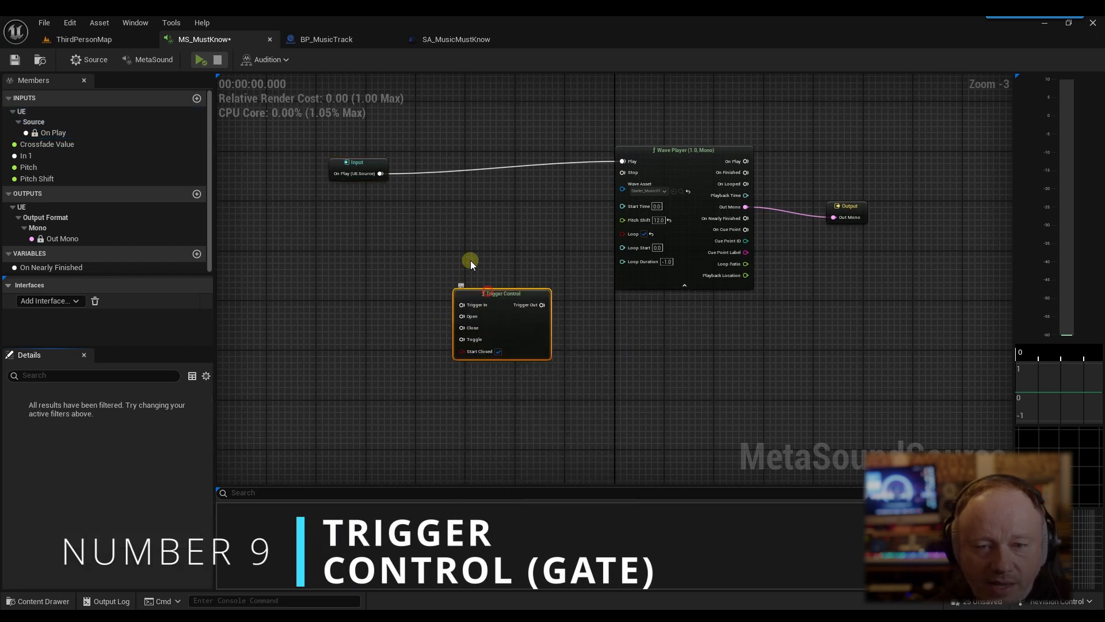
pyautogui.moveTo(495, 295); pyautogui.dragTo(464, 201)
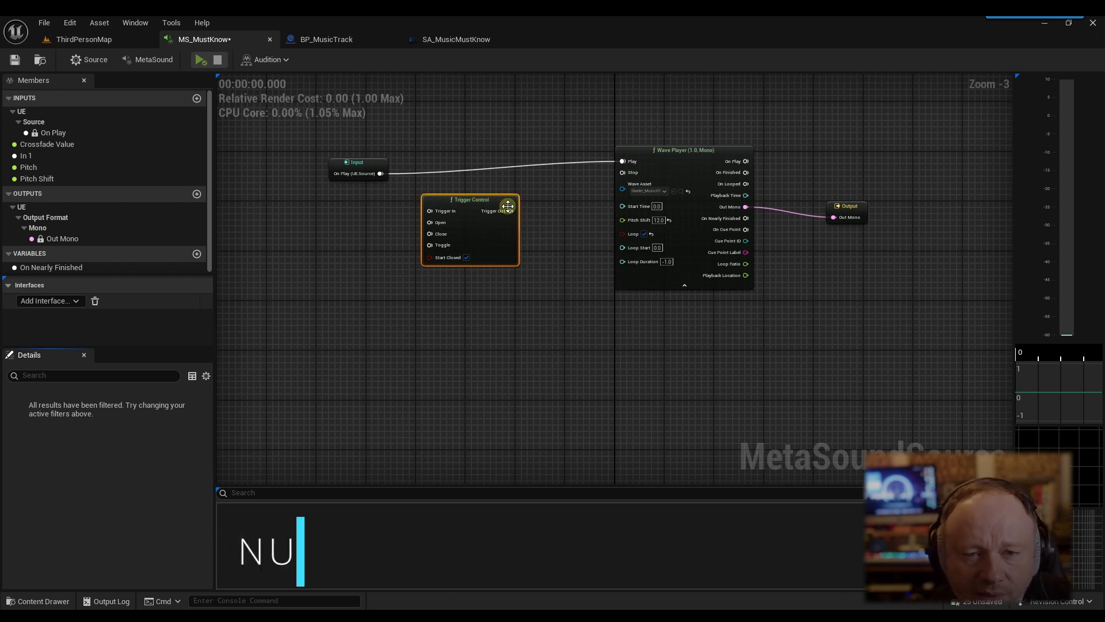
# Step: Route On Play into Trigger Control's Trigger In and its Trigger Out into the Wave Player's Play
pyautogui.moveTo(510, 211); pyautogui.dragTo(621, 162)
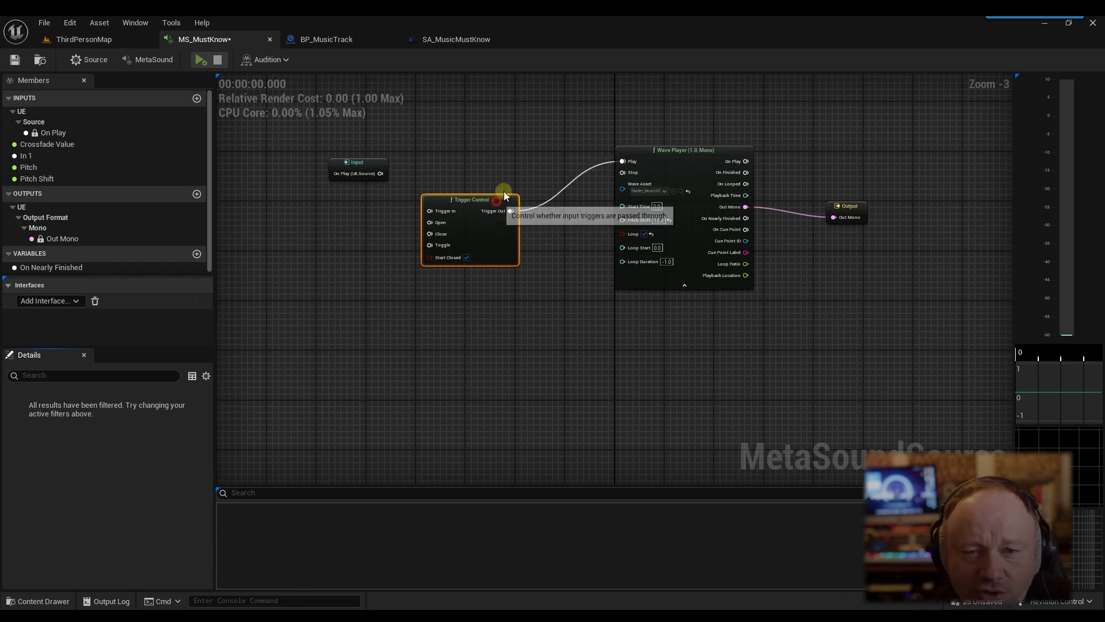
pyautogui.moveTo(504, 196); pyautogui.dragTo(516, 164)
pyautogui.moveTo(380, 173); pyautogui.dragTo(443, 180)
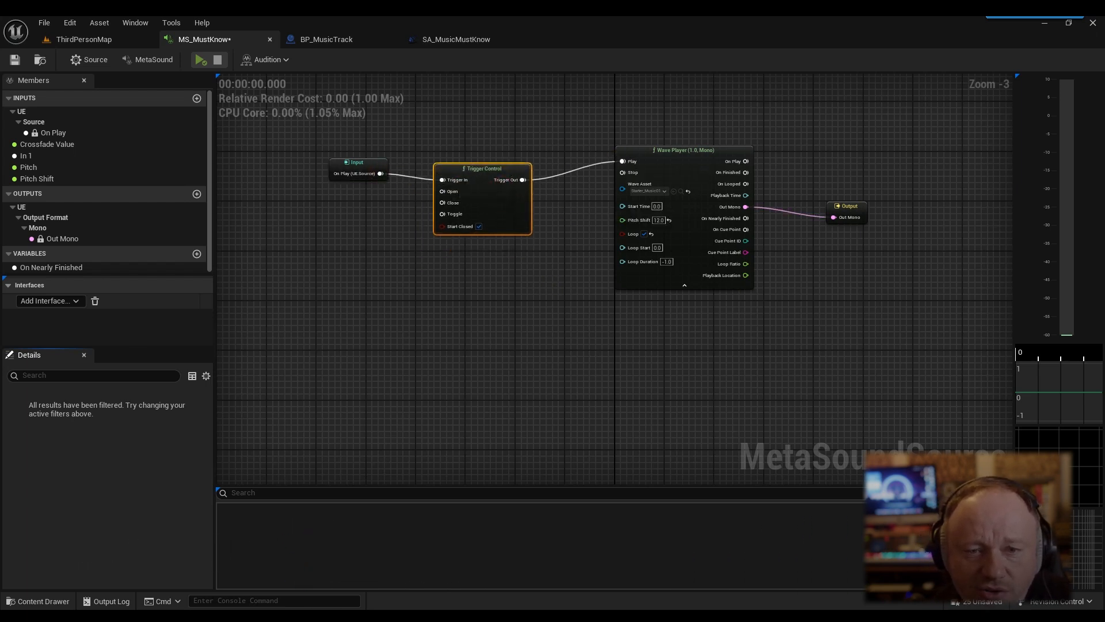
# Step: Preview the MetaSound with Trigger Control's Start Closed enabled and stop the playback
pyautogui.moveTo(550, 290); pyautogui.dragTo(495, 293, button='right')
pyautogui.click(198, 60)
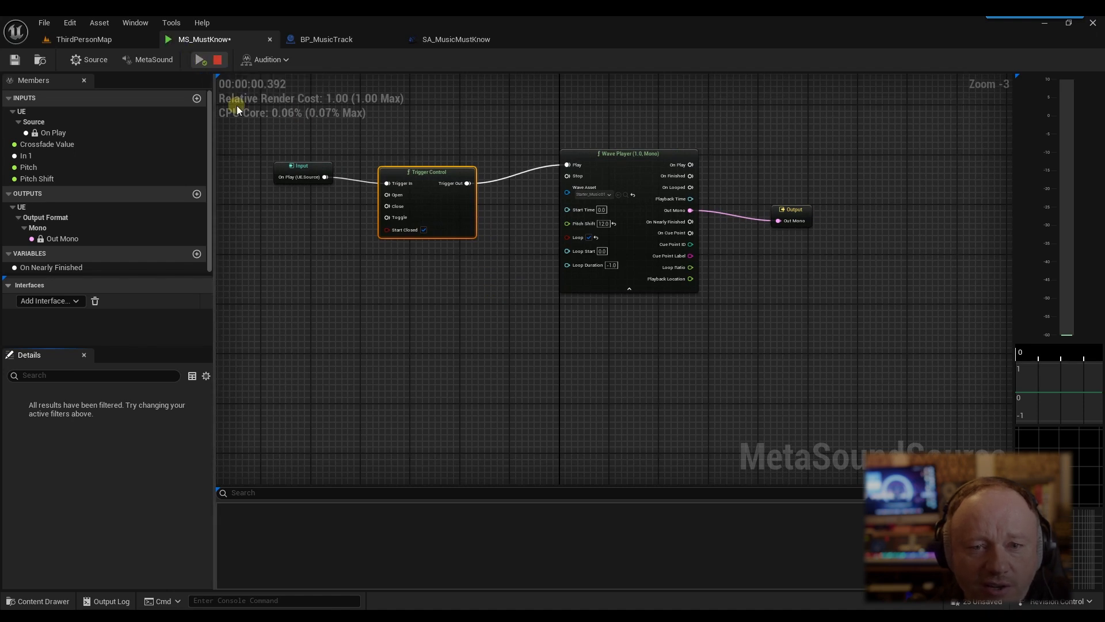
pyautogui.click(223, 56)
# Step: Disable Start Closed on the Trigger Control node and briefly preview the MetaSound
pyautogui.click(425, 230)
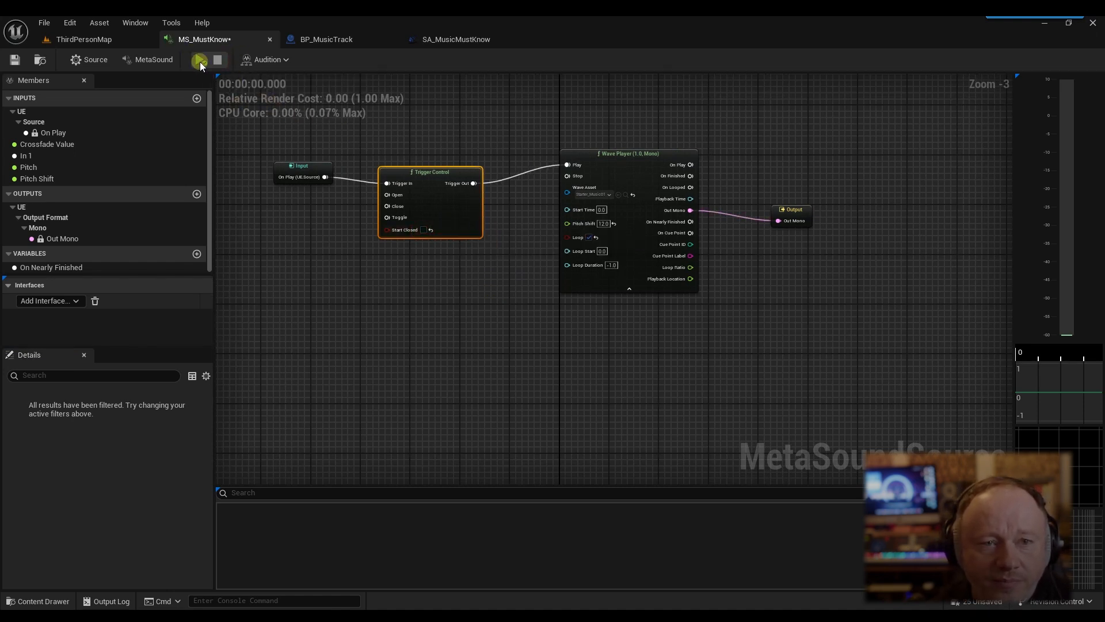
pyautogui.click(198, 60)
pyautogui.click(217, 60)
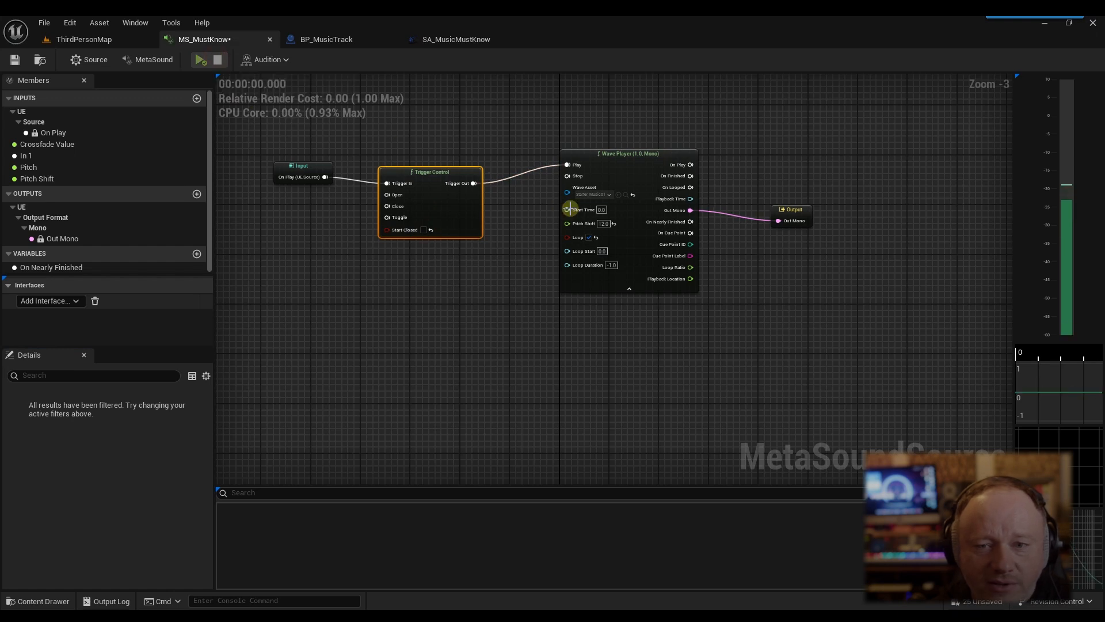
# Step: Set the Wave Player's Pitch Shift to 0
pyautogui.click(604, 224)
pyautogui.write('0')
pyautogui.press('Return')
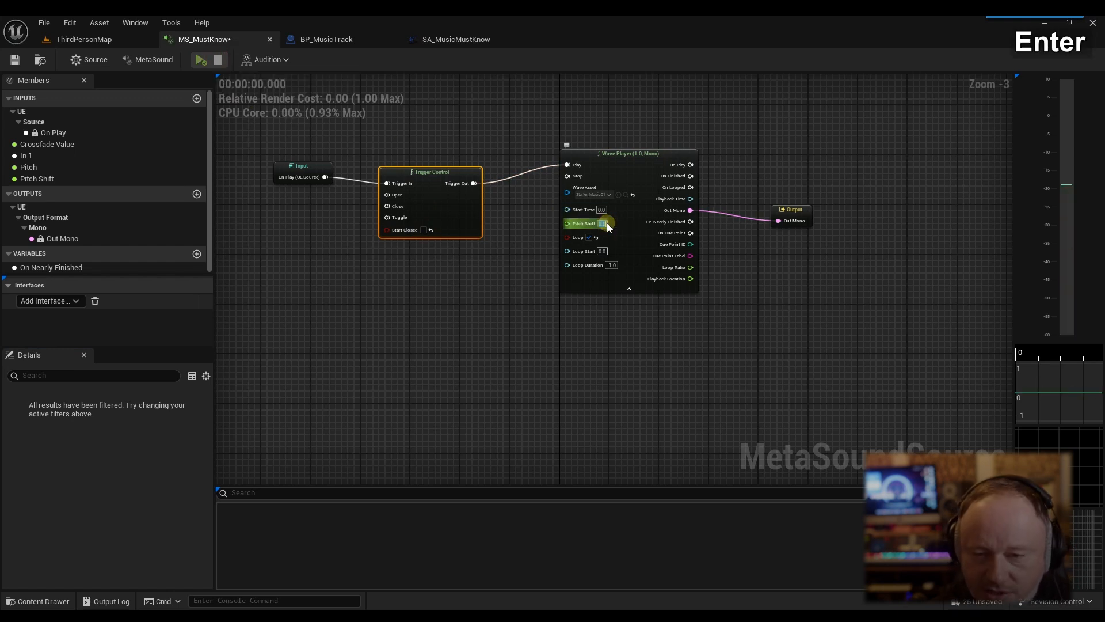
# Step: Preview the MetaSound briefly at the unshifted pitch and stop the playback
pyautogui.click(506, 365)
pyautogui.click(198, 61)
pyautogui.click(217, 61)
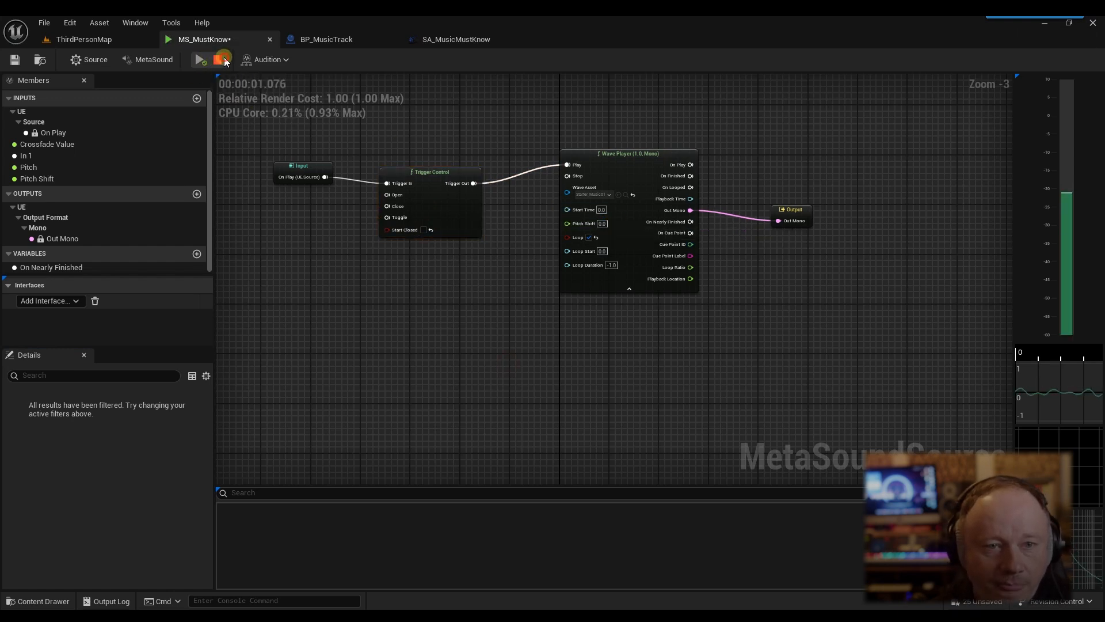
# Step: Disconnect the On Play input from Trigger Control and move it away to make room between the two nodes
pyautogui.moveTo(393, 279); pyautogui.dragTo(439, 290, button='right')
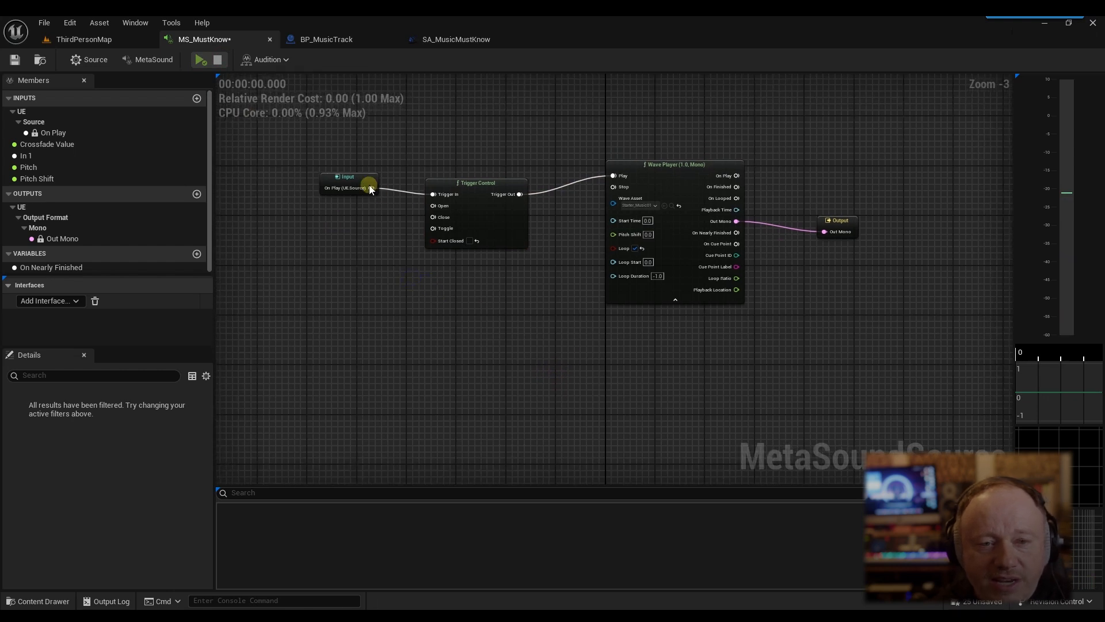
pyautogui.moveTo(341, 180); pyautogui.dragTo(291, 180)
pyautogui.keyDown('alt'); pyautogui.click(321, 189); pyautogui.keyUp('alt')
pyautogui.moveTo(371, 282); pyautogui.dragTo(418, 285, button='right')
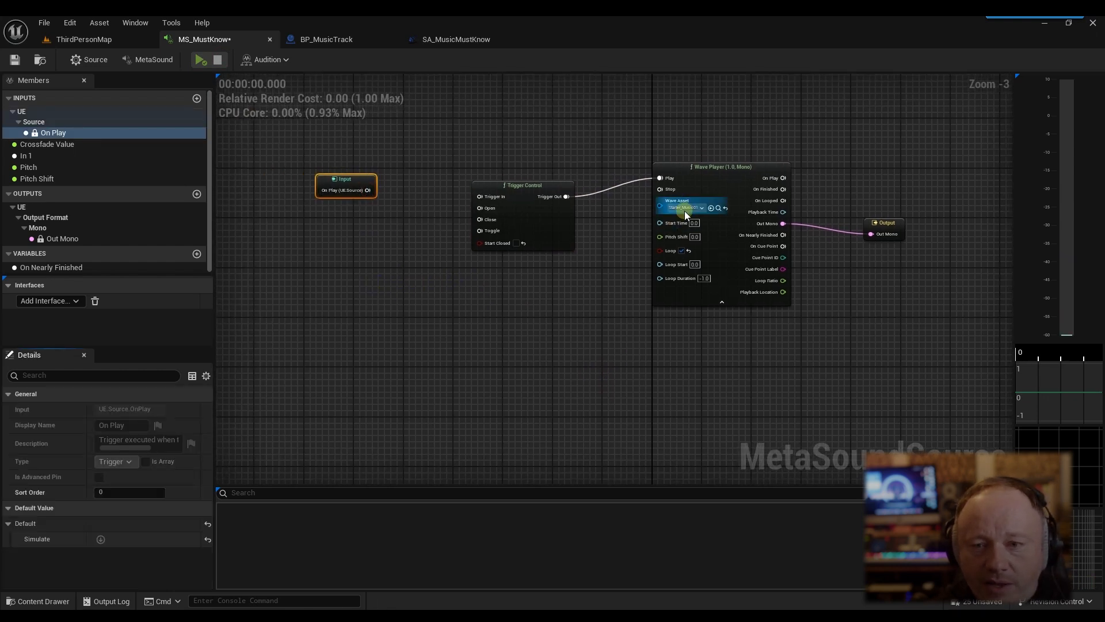
# Step: Set the Wave Player's Wave Asset to the SNARE_01 sound wave
pyautogui.click(686, 210)
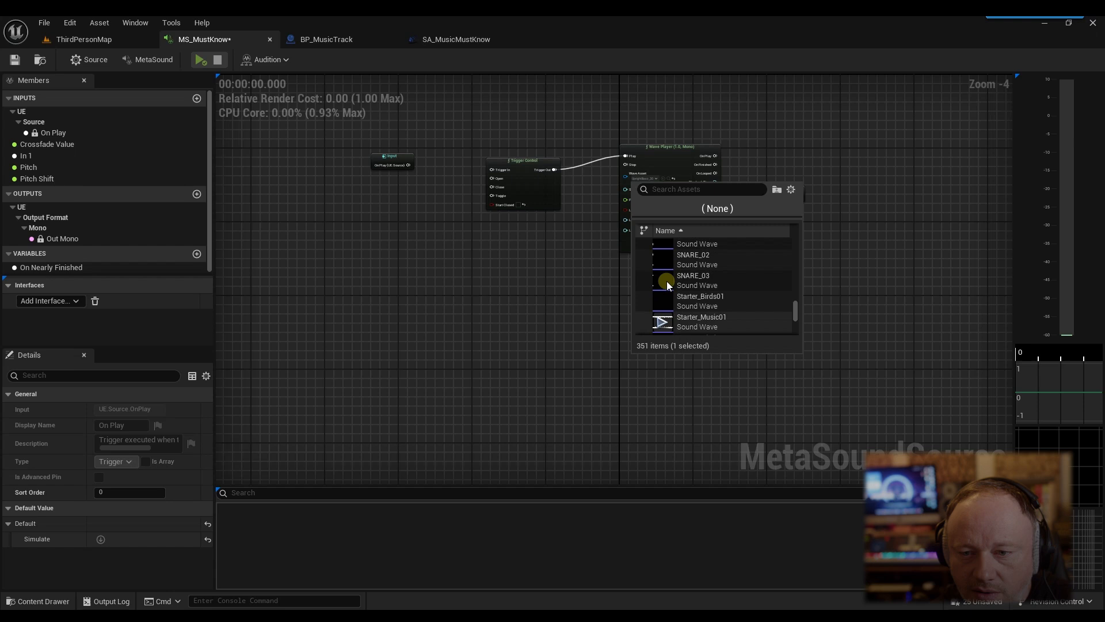
pyautogui.scroll(1, 666, 280)
pyautogui.click(666, 263)
pyautogui.click(710, 257)
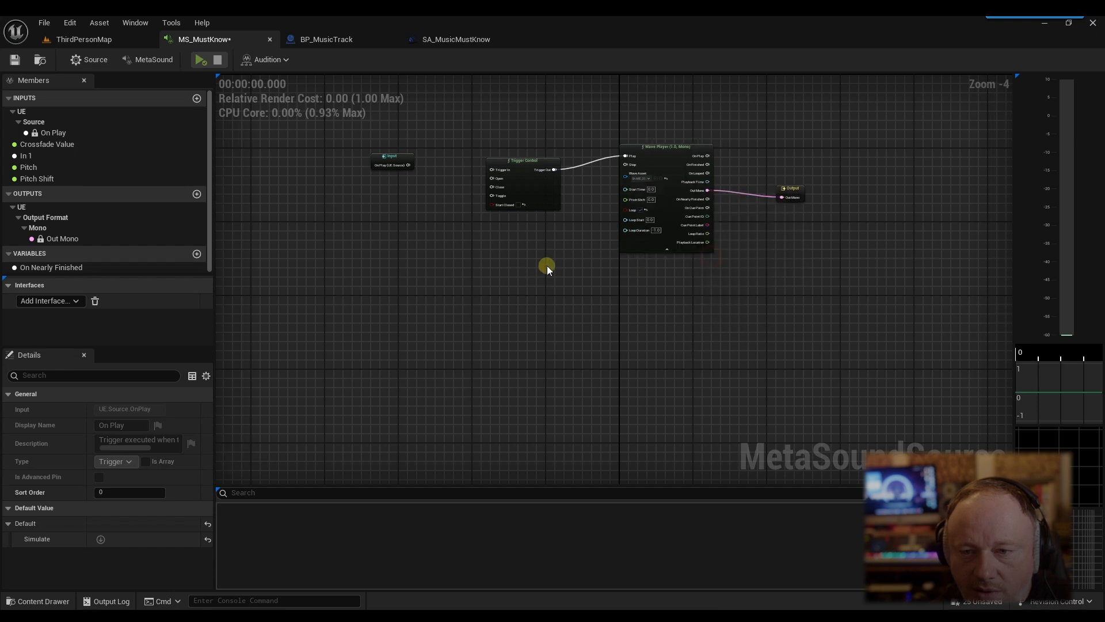
# Step: Add a Trigger Repeat node started by On Play and arrange both nodes ahead of Trigger Control
pyautogui.moveTo(553, 204); pyautogui.dragTo(534, 288, button='right')
pyautogui.moveTo(391, 218); pyautogui.dragTo(440, 200)
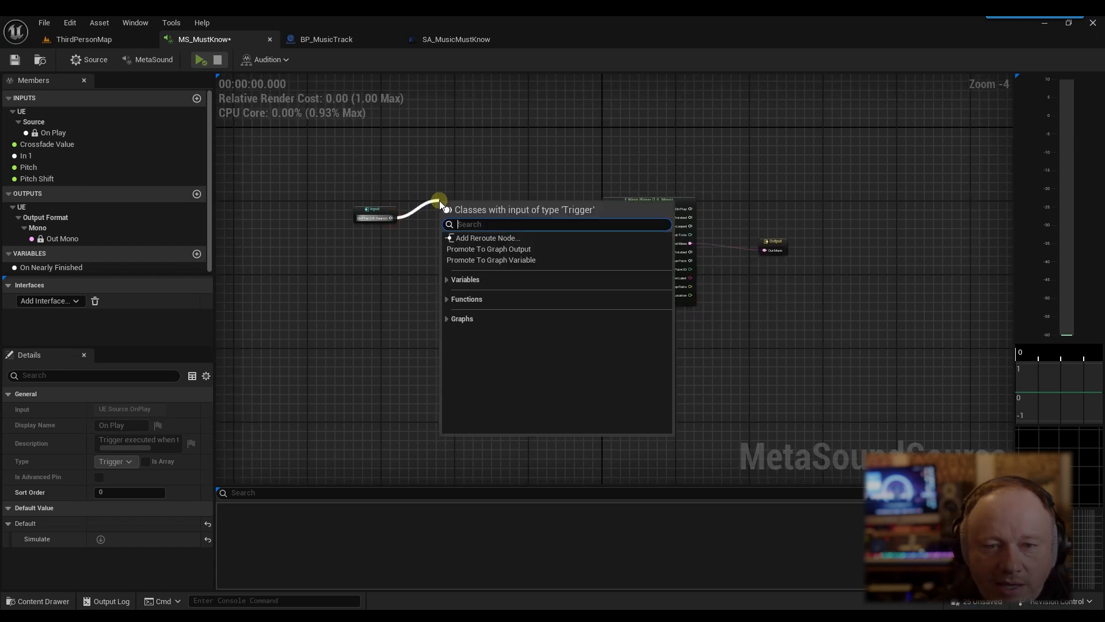
pyautogui.write('repeat')
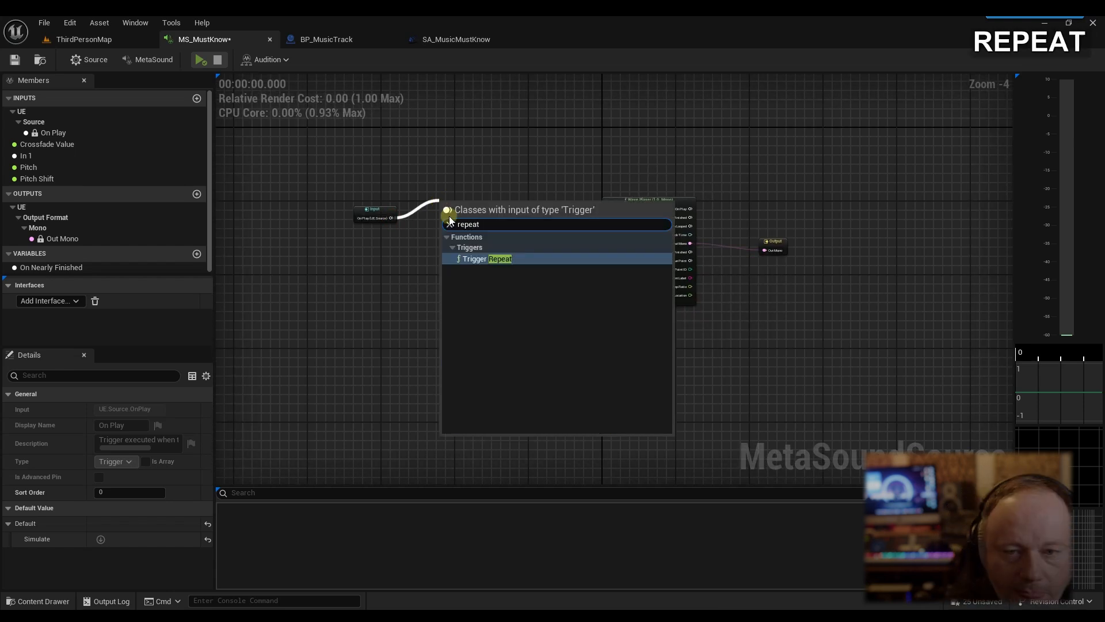
pyautogui.click(477, 261)
pyautogui.moveTo(374, 209); pyautogui.dragTo(326, 177)
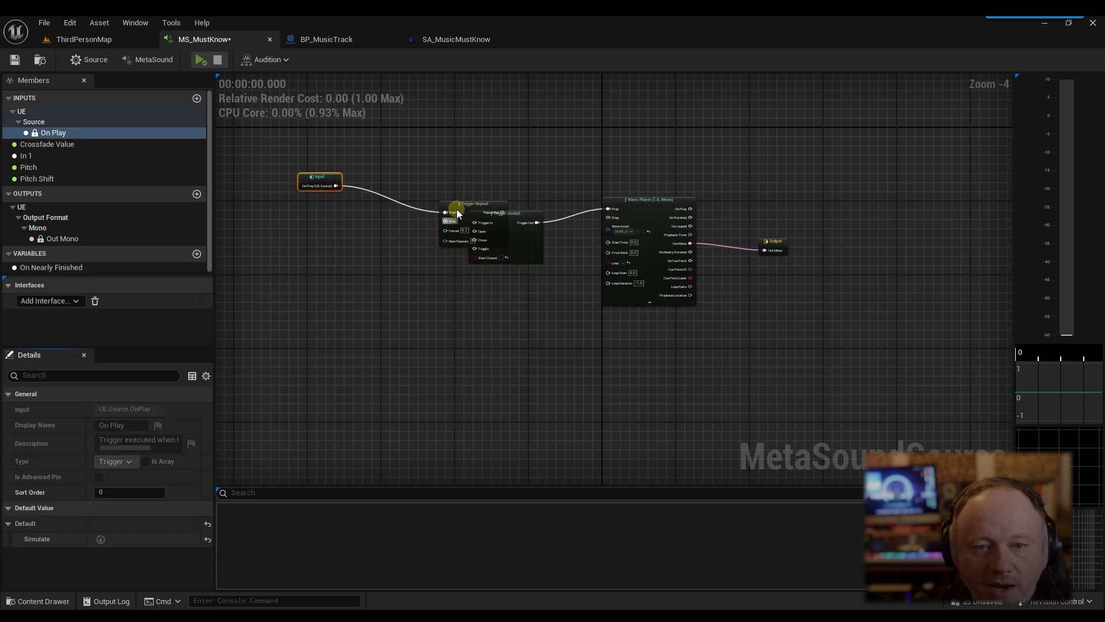
pyautogui.moveTo(473, 204); pyautogui.dragTo(401, 186)
# Step: Set Trigger Repeat's Period to 1 and connect its RepeatOut to Trigger Control's Trigger In
pyautogui.scroll(2, 417, 195)
pyautogui.click(379, 223)
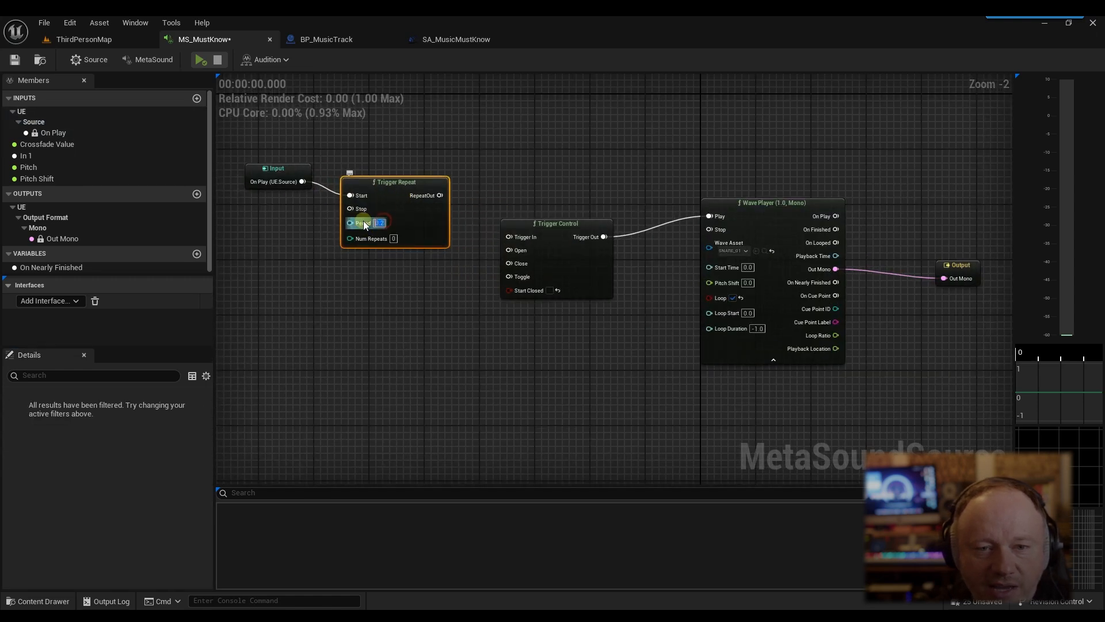
pyautogui.write('1')
pyautogui.press('Return')
pyautogui.click(469, 224)
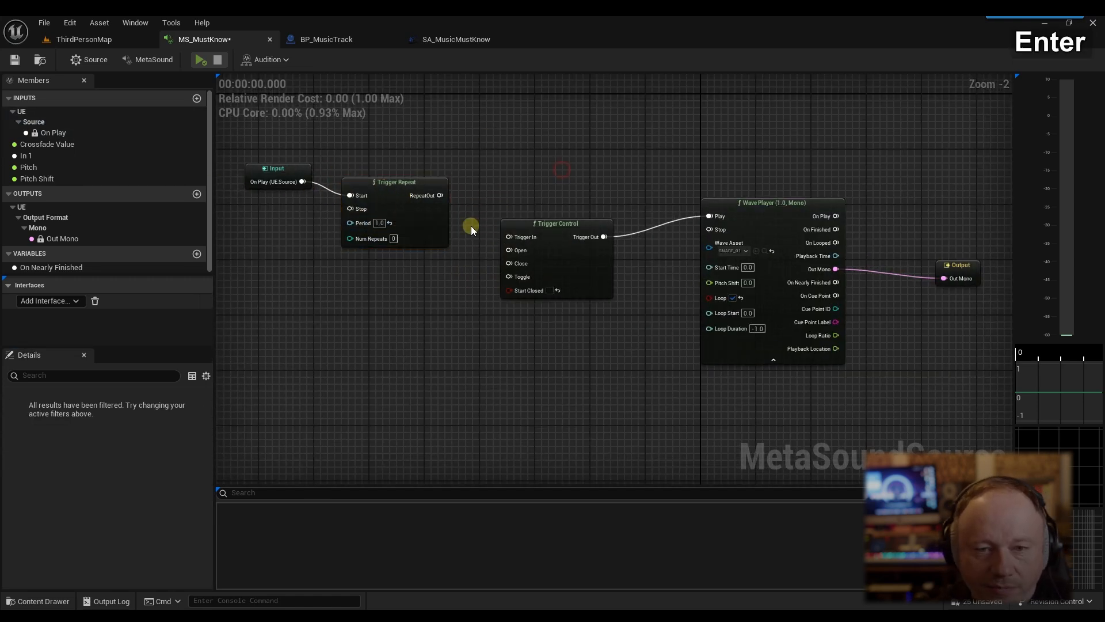
pyautogui.moveTo(439, 195); pyautogui.dragTo(508, 236)
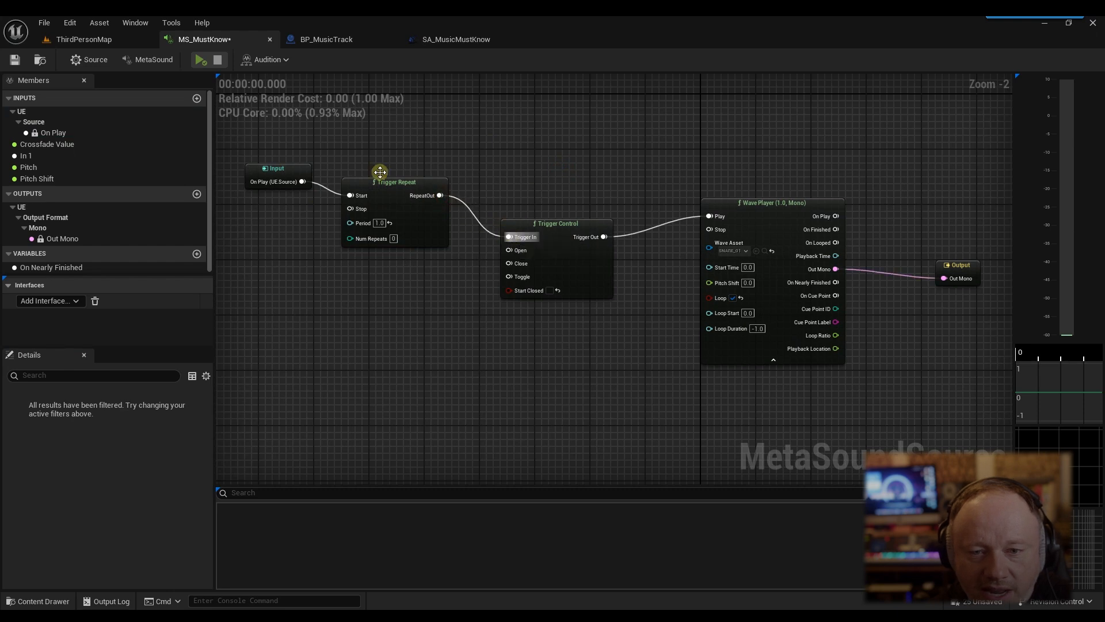
pyautogui.moveTo(388, 190); pyautogui.dragTo(394, 210)
# Step: Preview the repeating snare trigger passing through Trigger Control and stop the playback
pyautogui.click(201, 59)
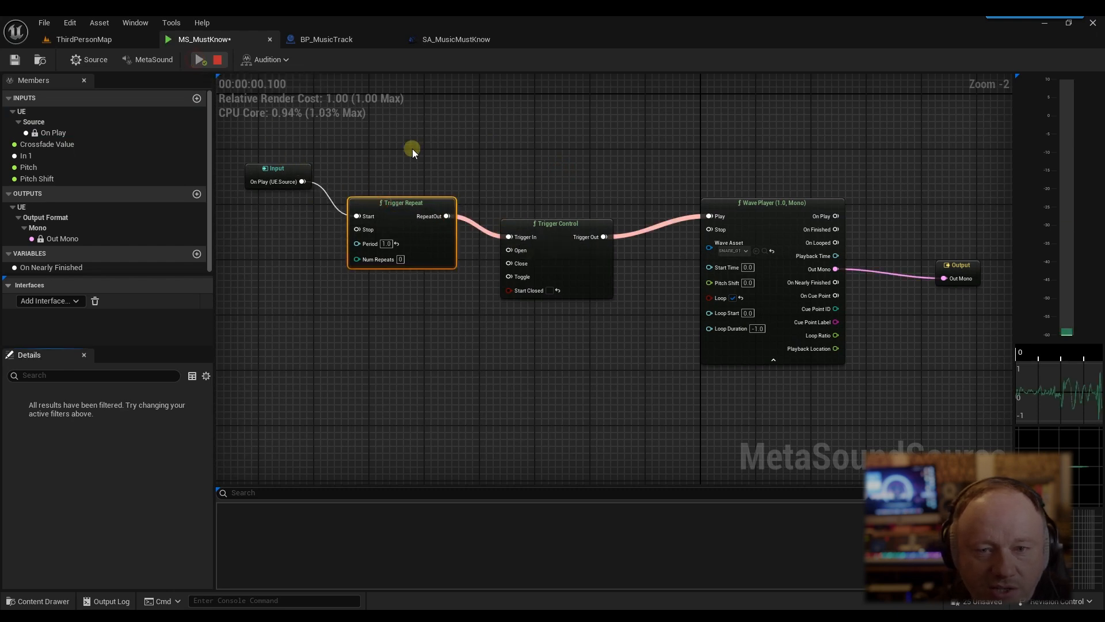
pyautogui.moveTo(567, 179); pyautogui.dragTo(547, 159, button='right')
pyautogui.scroll(-1, 589, 179)
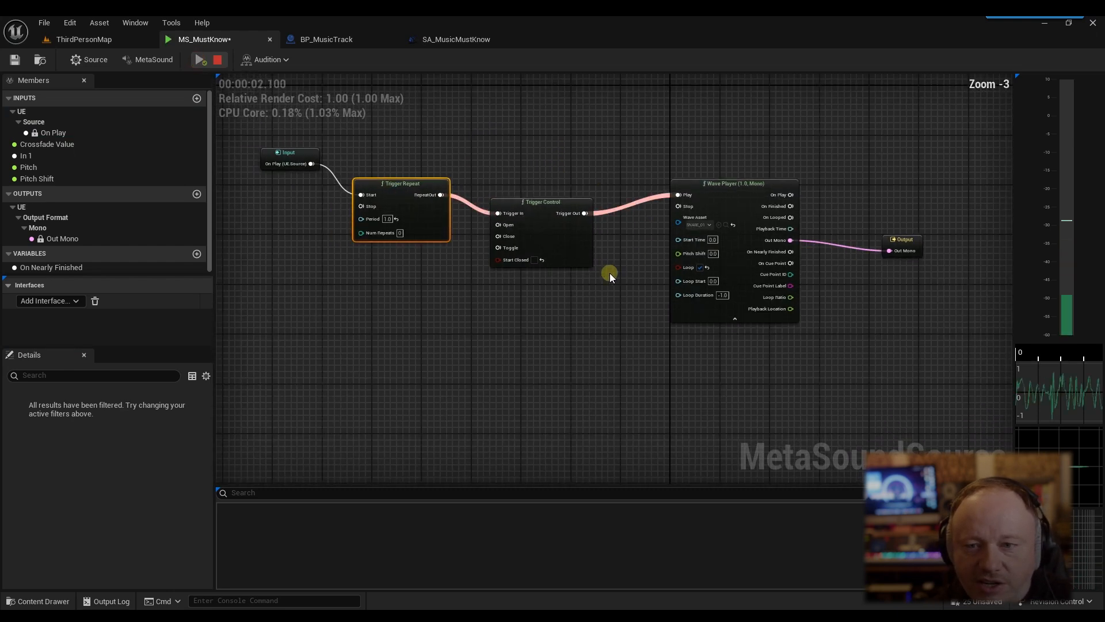
pyautogui.click(218, 59)
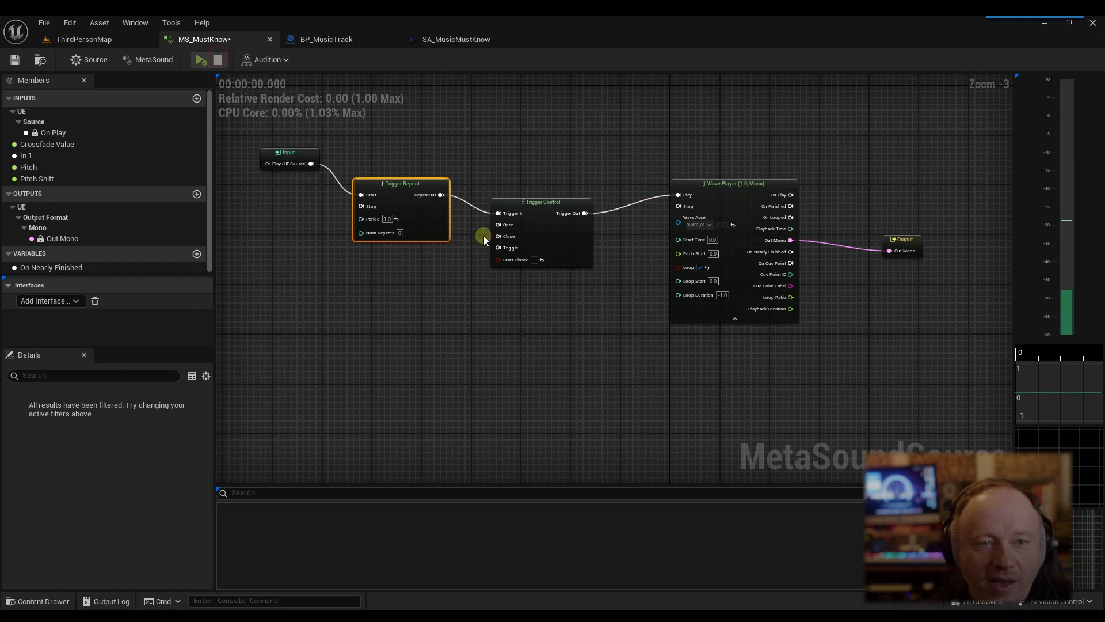
# Step: Promote Trigger Control's Close pin to a graph input and fire that input during a preview
pyautogui.moveTo(506, 237); pyautogui.dragTo(414, 282)
pyautogui.click(504, 320)
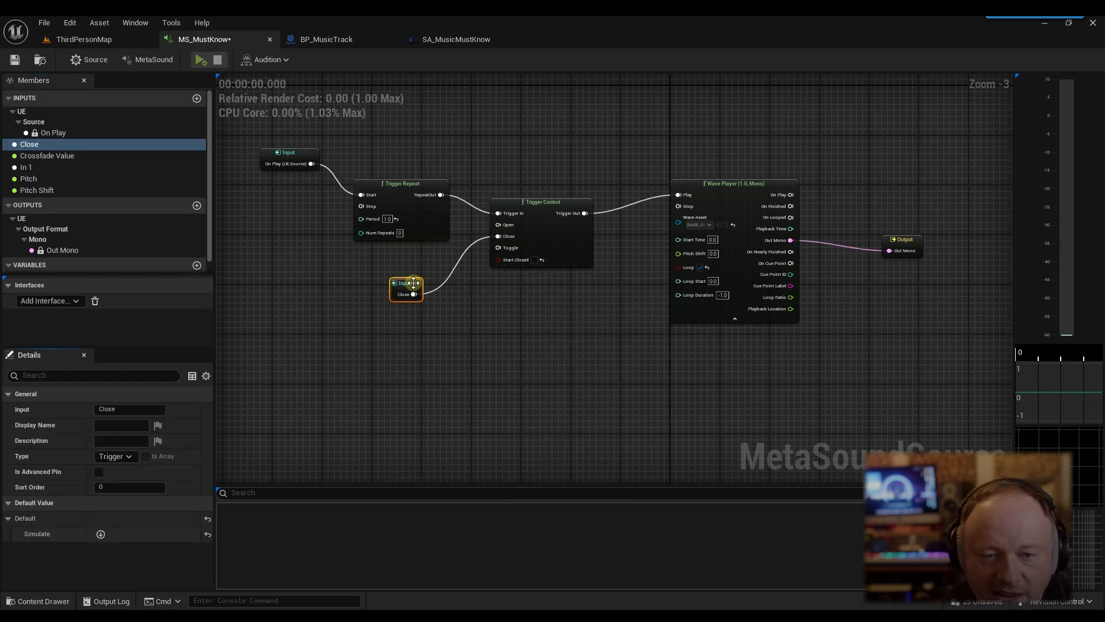
pyautogui.click(201, 59)
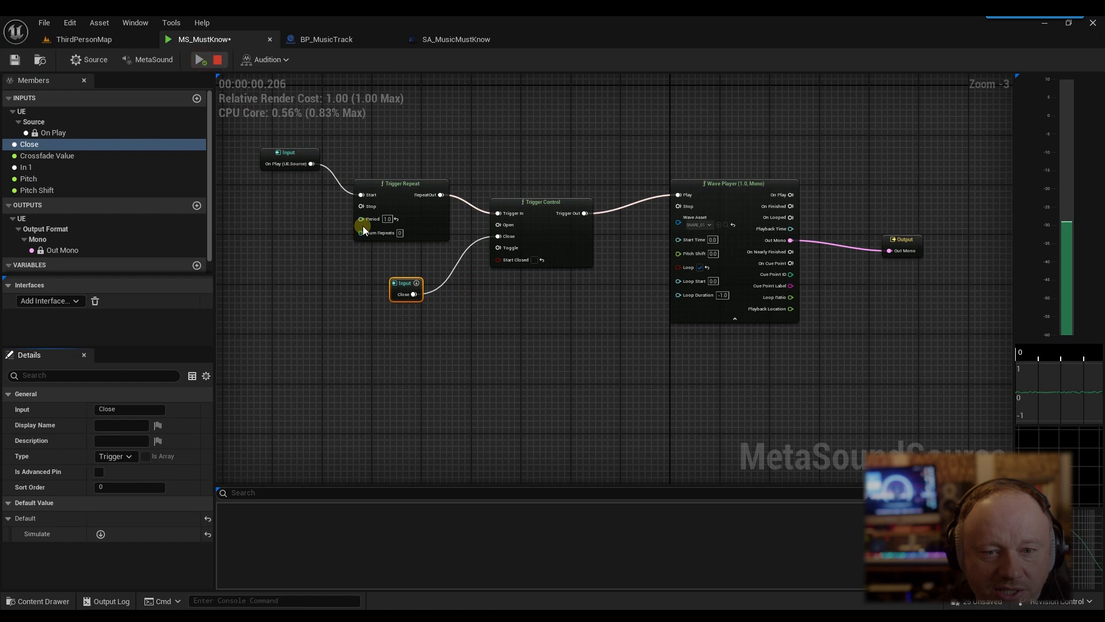
pyautogui.click(418, 283)
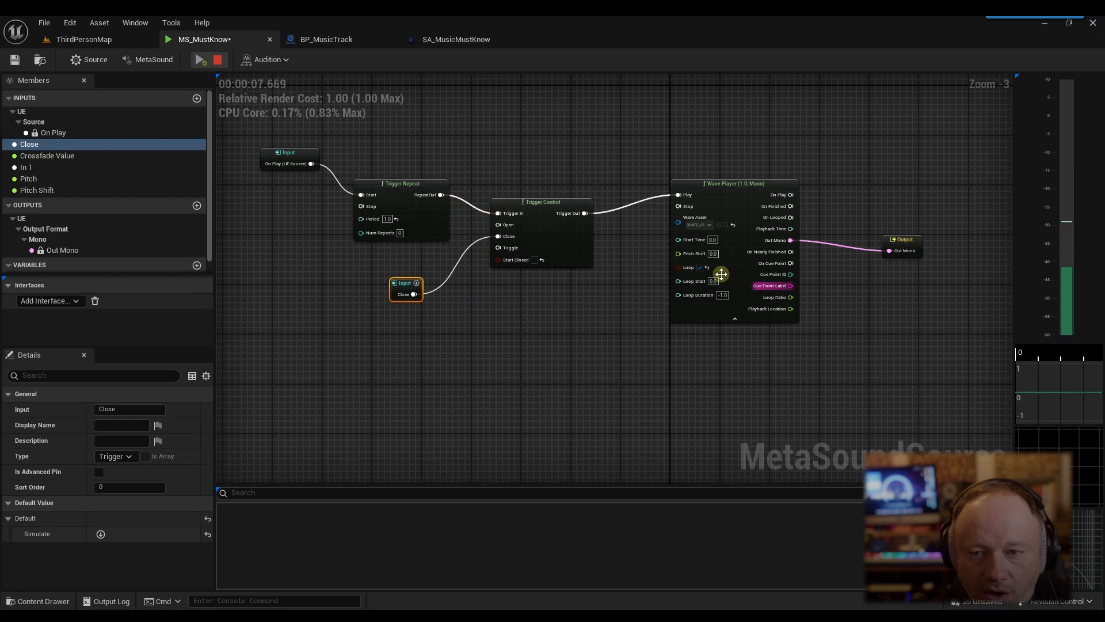
# Step: Disable Loop on the Wave Player, preview the MetaSound again and stop the playback
pyautogui.click(700, 268)
pyautogui.click(203, 60)
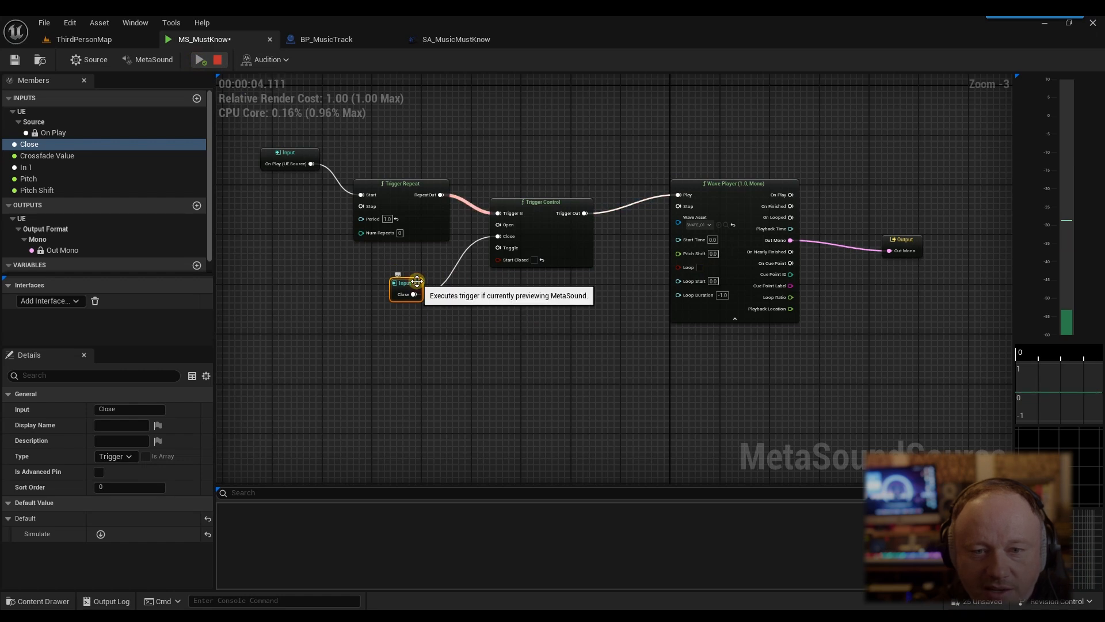
pyautogui.click(218, 60)
# Step: Rewire the Close input to Trigger Control's Toggle pin and fire it repeatedly during a preview
pyautogui.moveTo(413, 294); pyautogui.dragTo(498, 248)
pyautogui.click(201, 60)
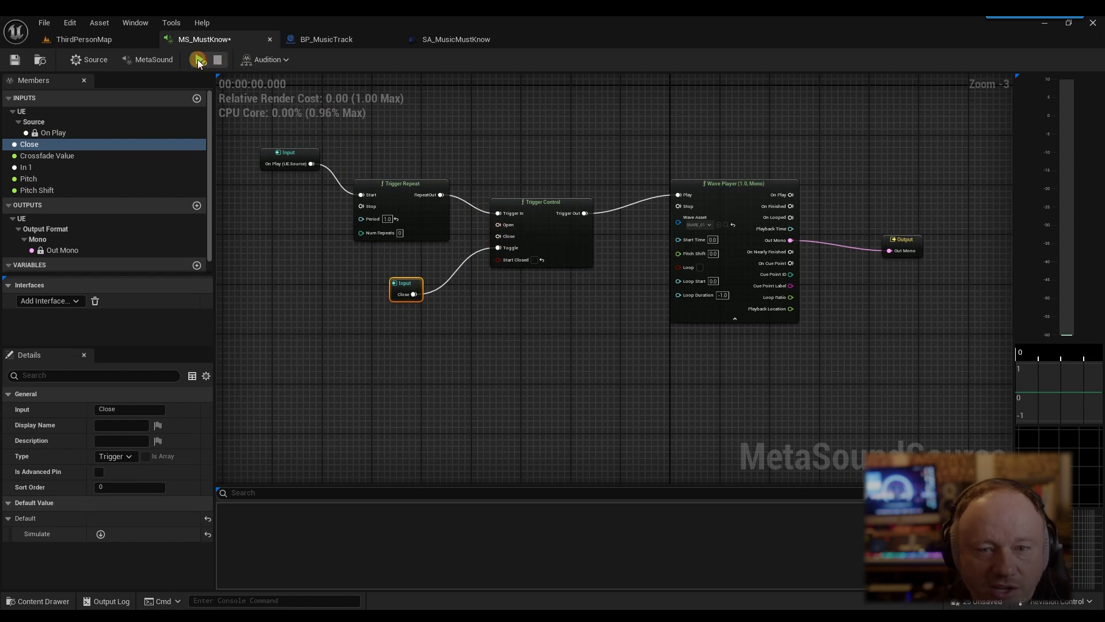
pyautogui.click(417, 283)
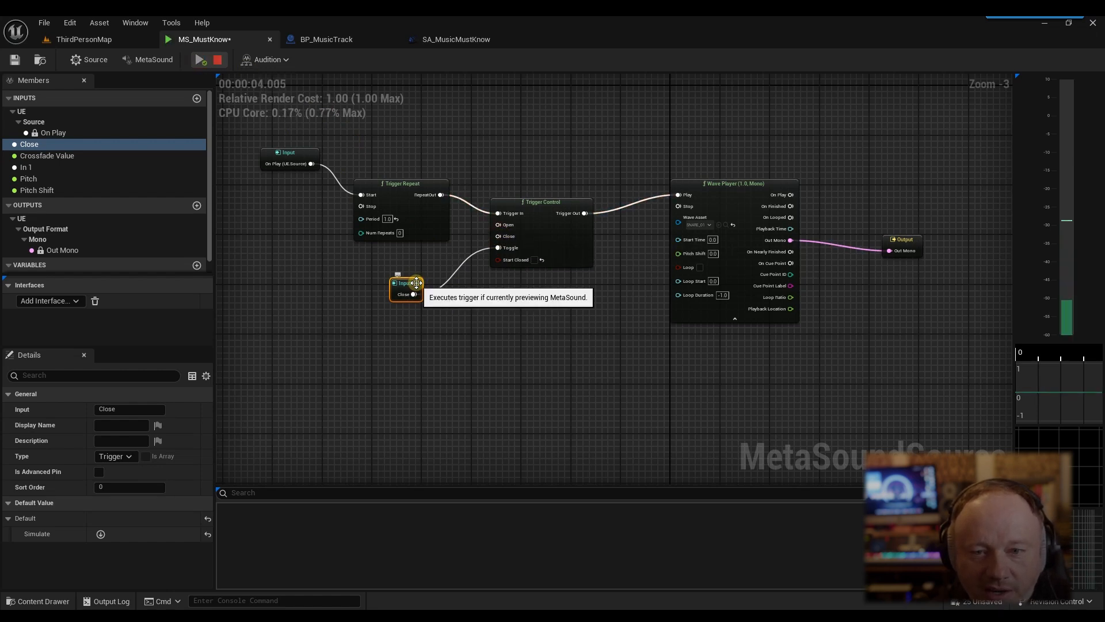
pyautogui.click(417, 283)
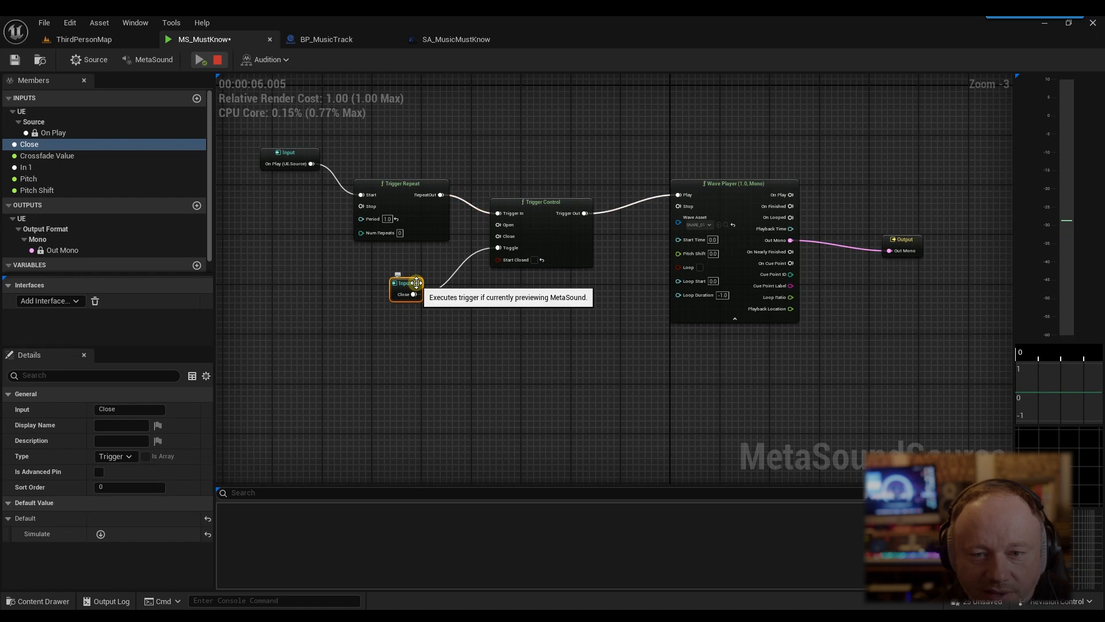
pyautogui.click(417, 283)
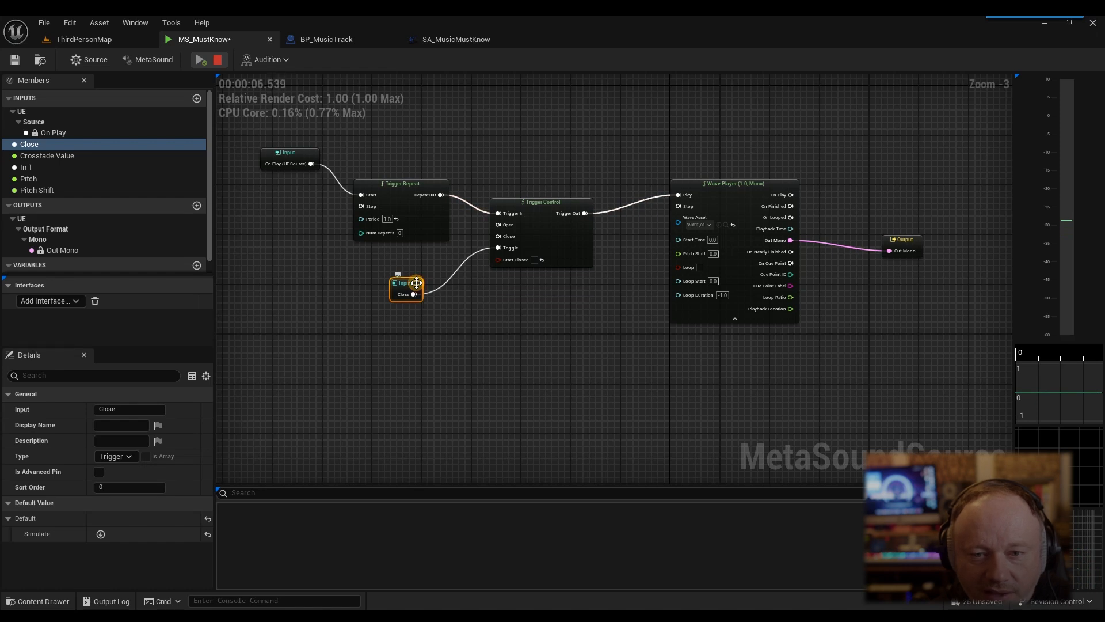
pyautogui.click(216, 62)
pyautogui.moveTo(578, 311); pyautogui.dragTo(601, 335, button='right')
pyautogui.moveTo(306, 160); pyautogui.dragTo(535, 294)
pyautogui.click(574, 340)
pyautogui.rightClick(575, 340)
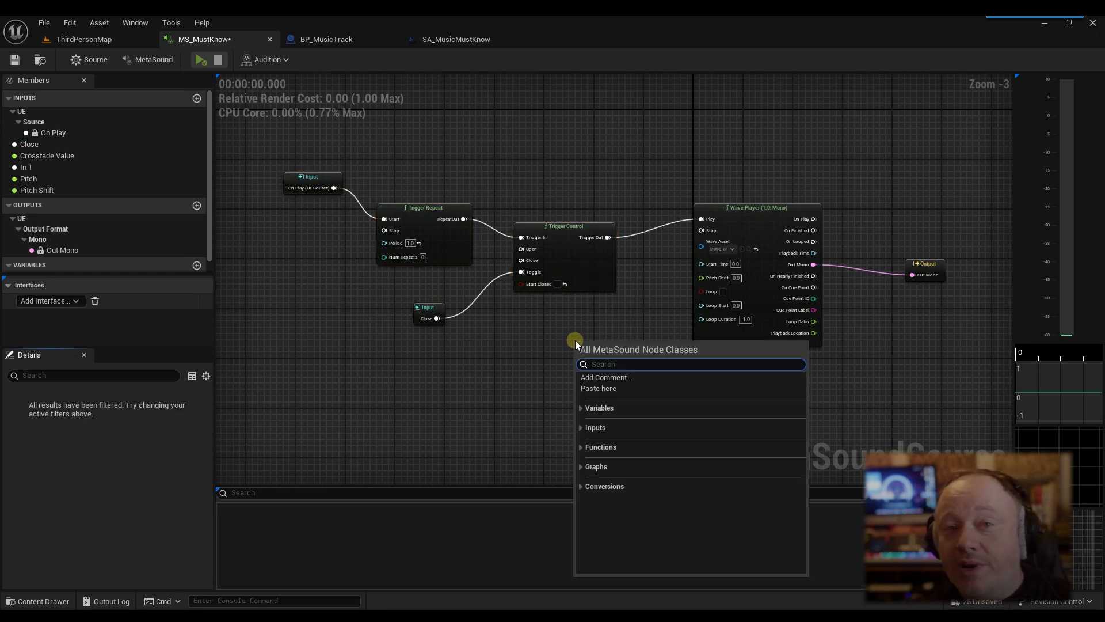
pyautogui.click(510, 349)
# Step: Tidy the layout by repositioning the On Play input and the Trigger Repeat node
pyautogui.moveTo(544, 370); pyautogui.dragTo(518, 360, button='right')
pyautogui.moveTo(298, 167); pyautogui.dragTo(280, 192)
pyautogui.moveTo(482, 171); pyautogui.dragTo(488, 171, button='right')
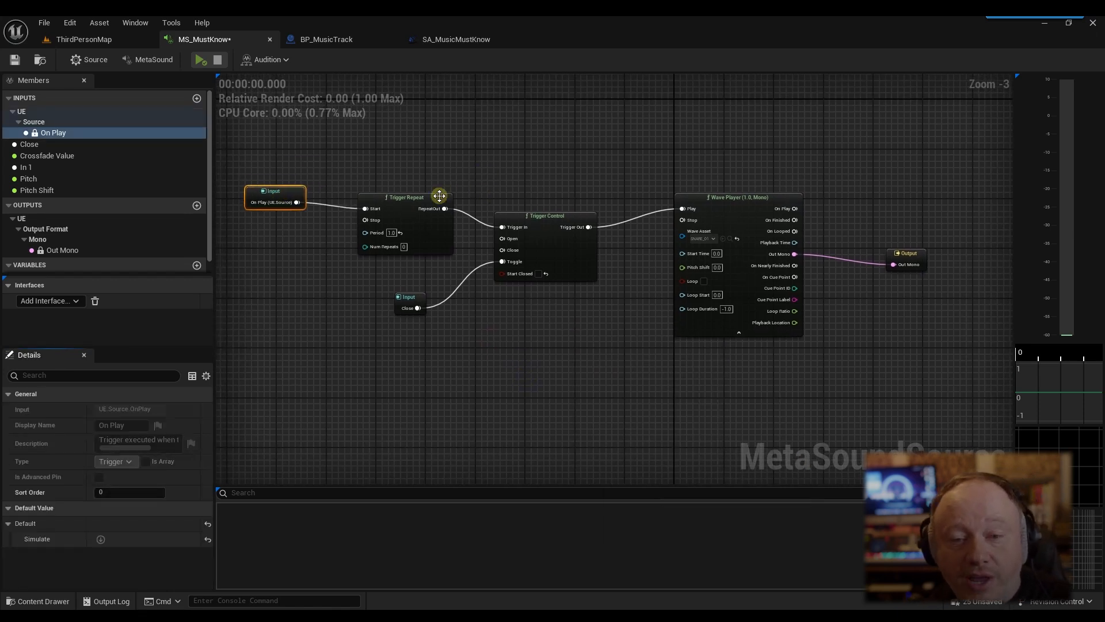
pyautogui.moveTo(409, 208); pyautogui.dragTo(408, 220)
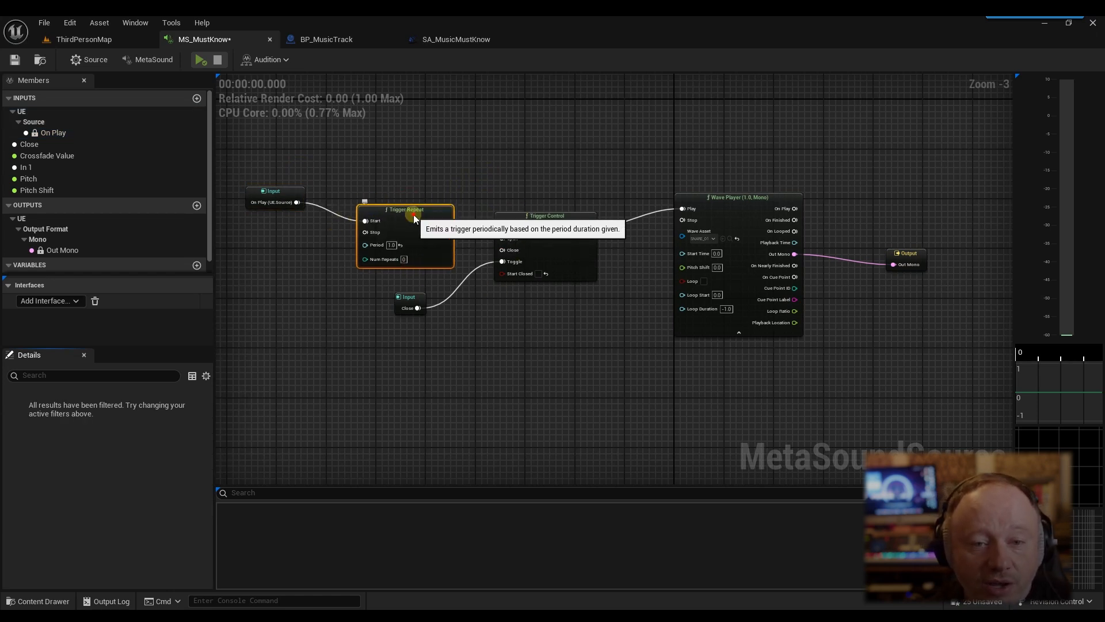
# Step: Preview the MetaSound while firing the Close input twice to toggle the gate, and stop the playback
pyautogui.click(203, 59)
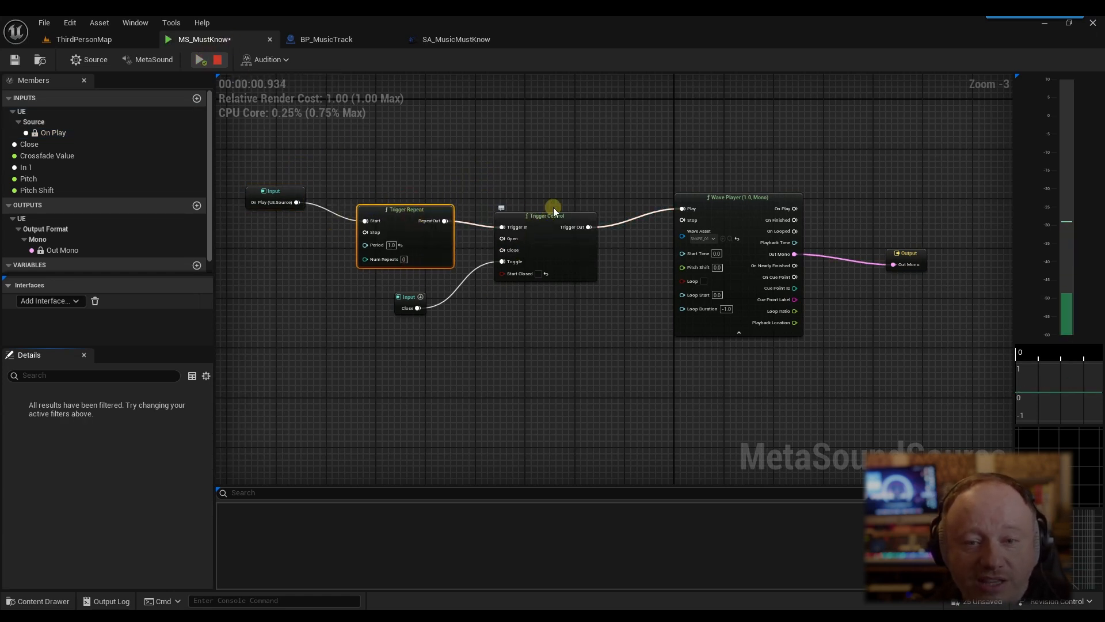
pyautogui.click(420, 297)
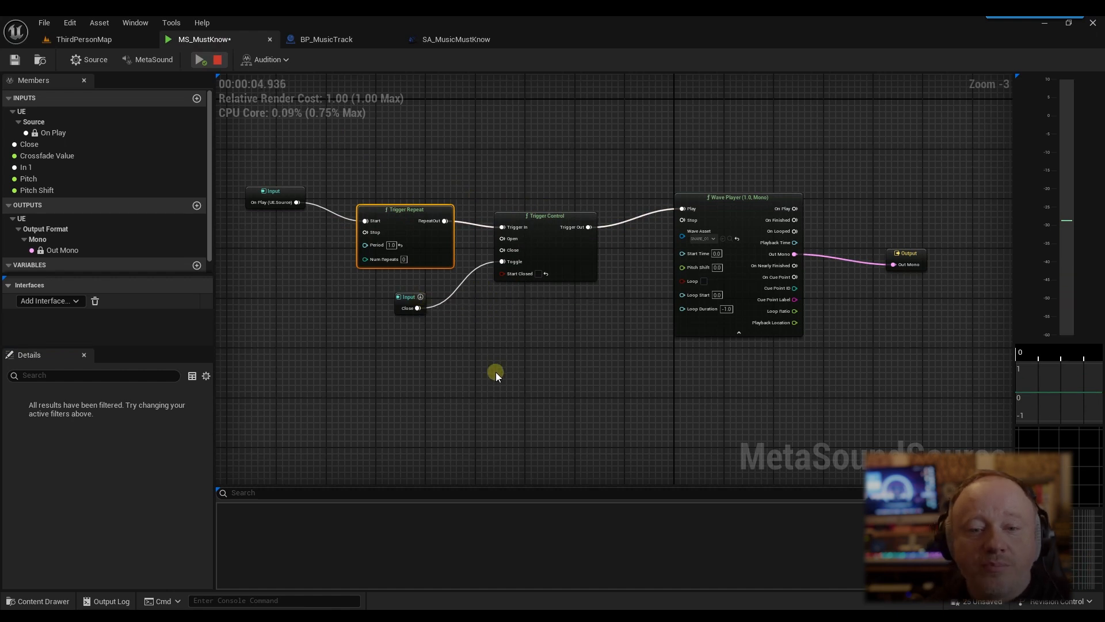
pyautogui.click(420, 296)
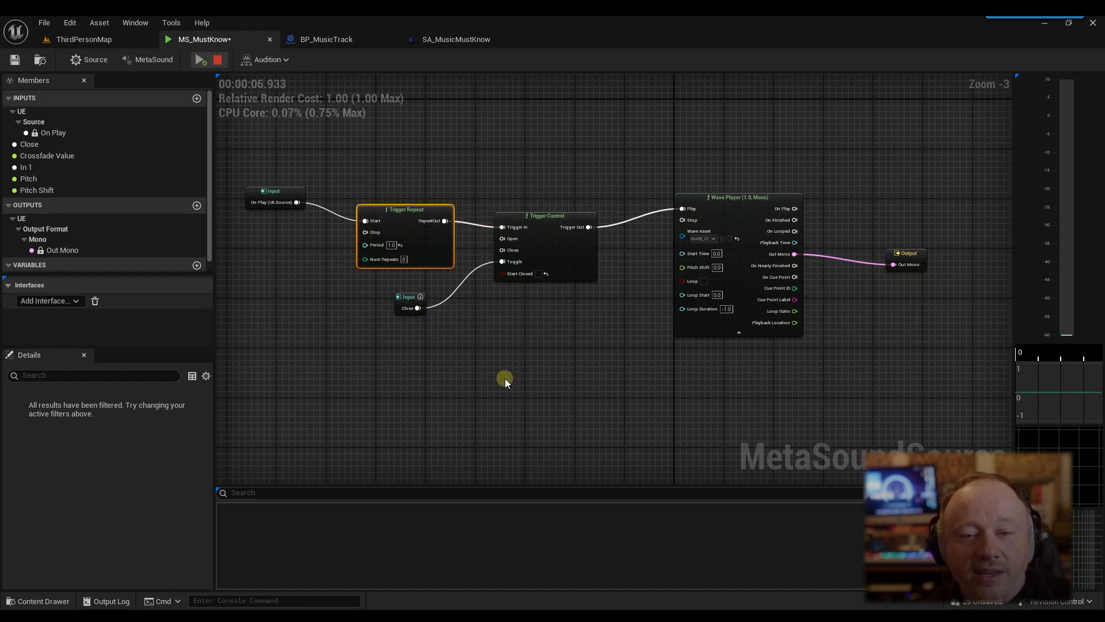
pyautogui.click(218, 60)
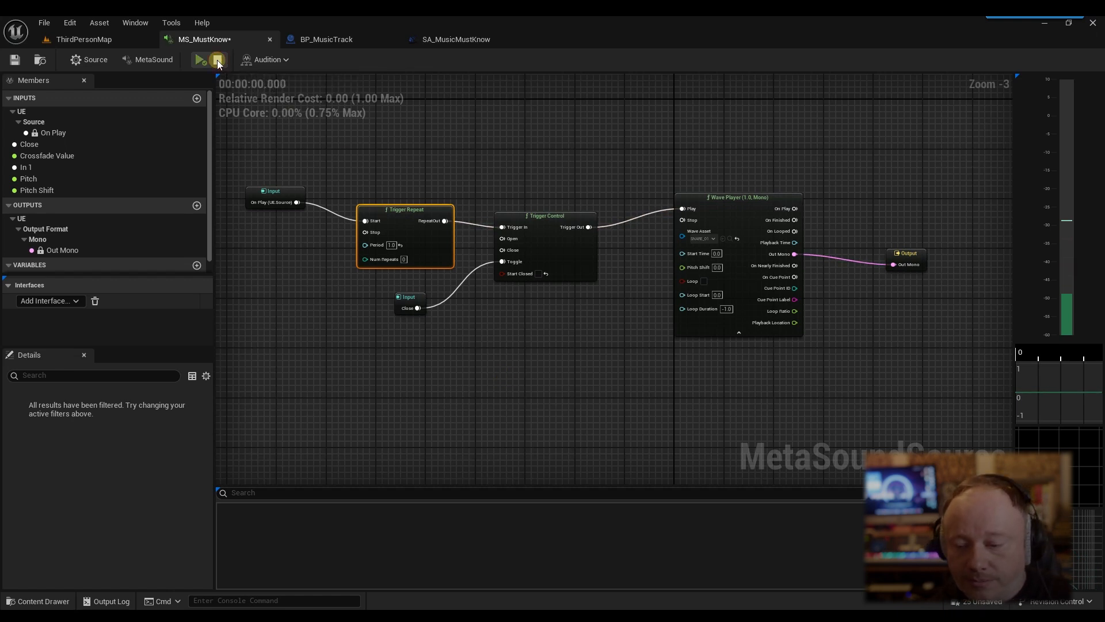
# Step: Delete the Trigger Repeat, Trigger Control and Close input nodes, and move On Play closer to the Wave Player
pyautogui.press('Delete')
pyautogui.moveTo(282, 186); pyautogui.dragTo(431, 198)
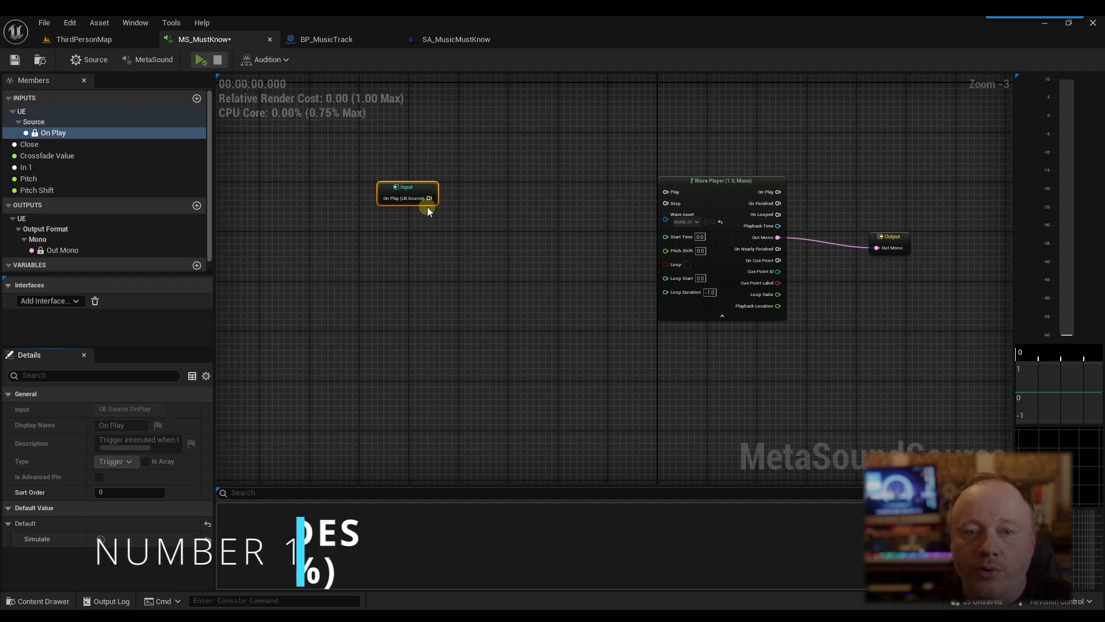
pyautogui.click(416, 189)
pyautogui.rightClick(442, 302)
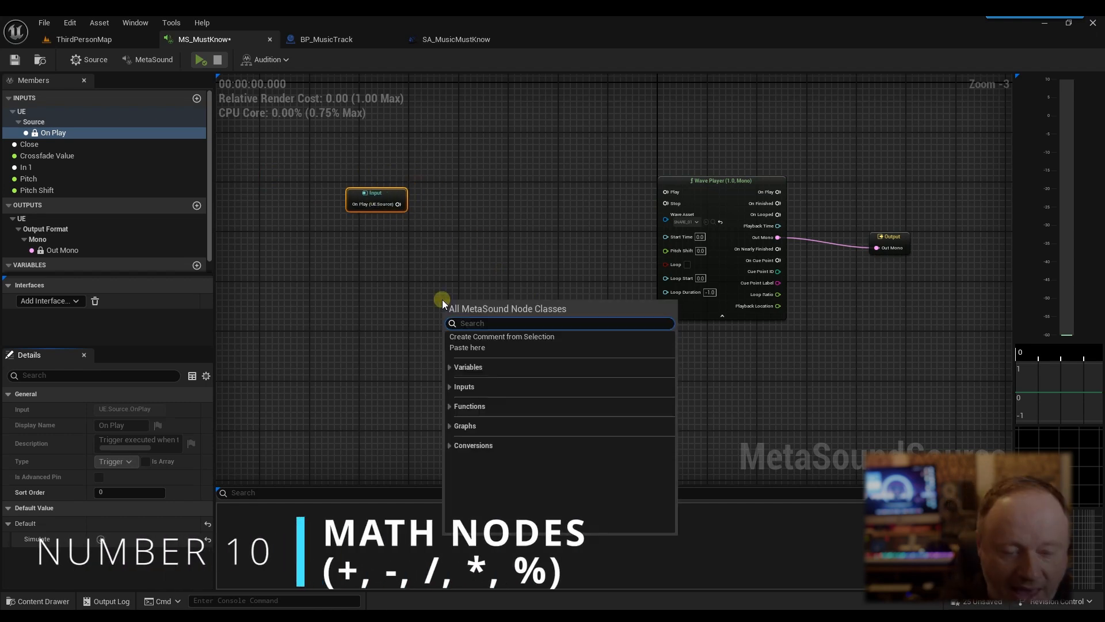
pyautogui.write('value')
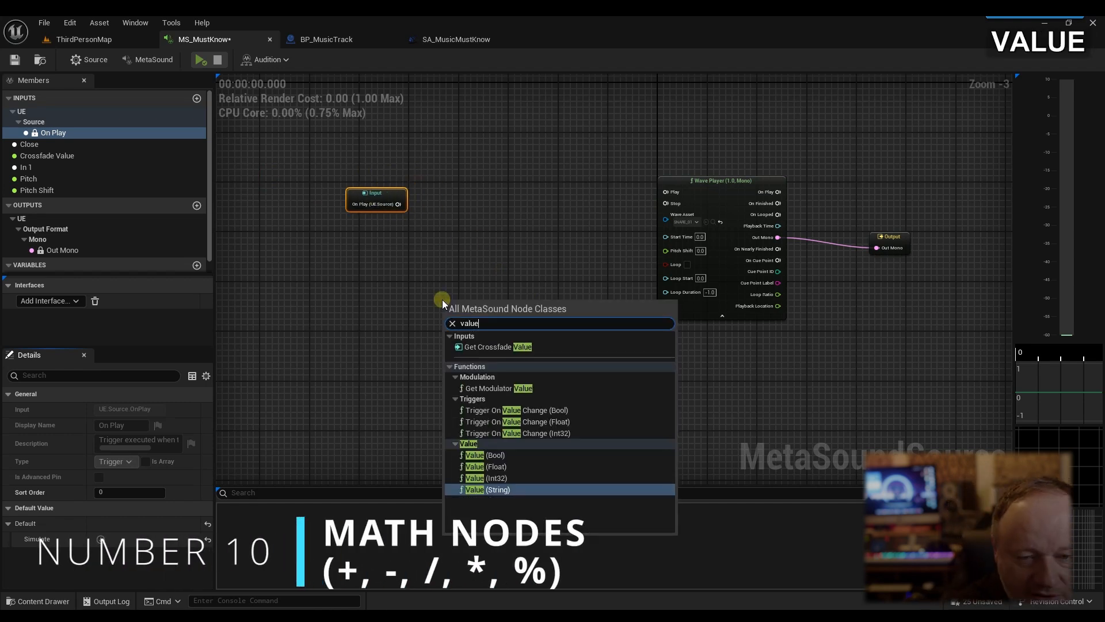
pyautogui.click(501, 466)
# Step: Add a Random (Float) node near the On Play input and connect On Play to its Next pin
pyautogui.rightClick(426, 305)
pyautogui.write('random')
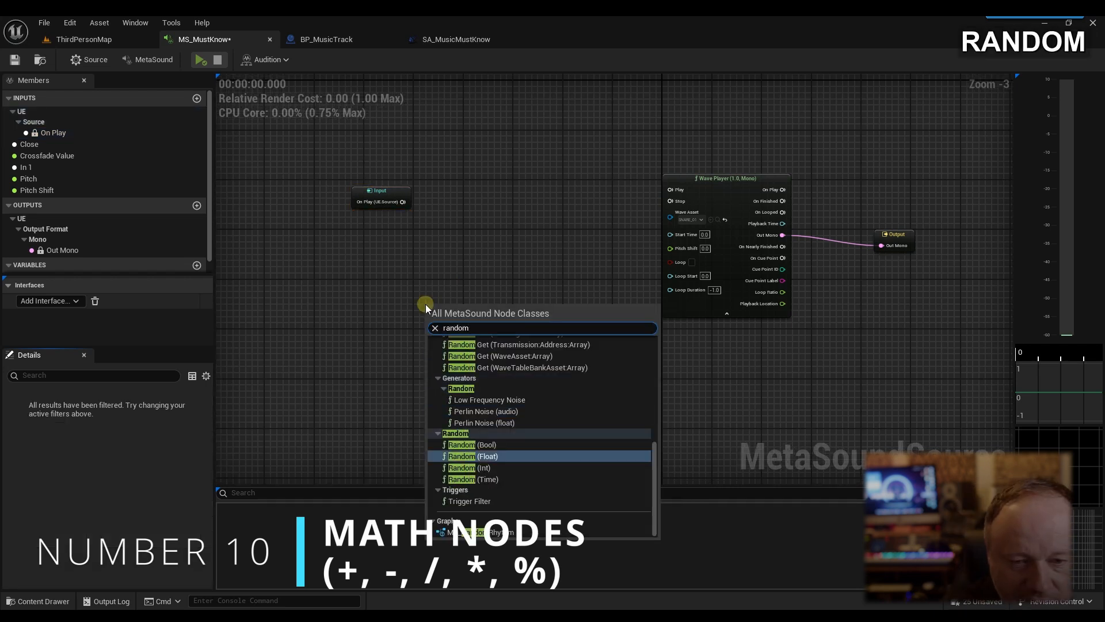
pyautogui.click(494, 456)
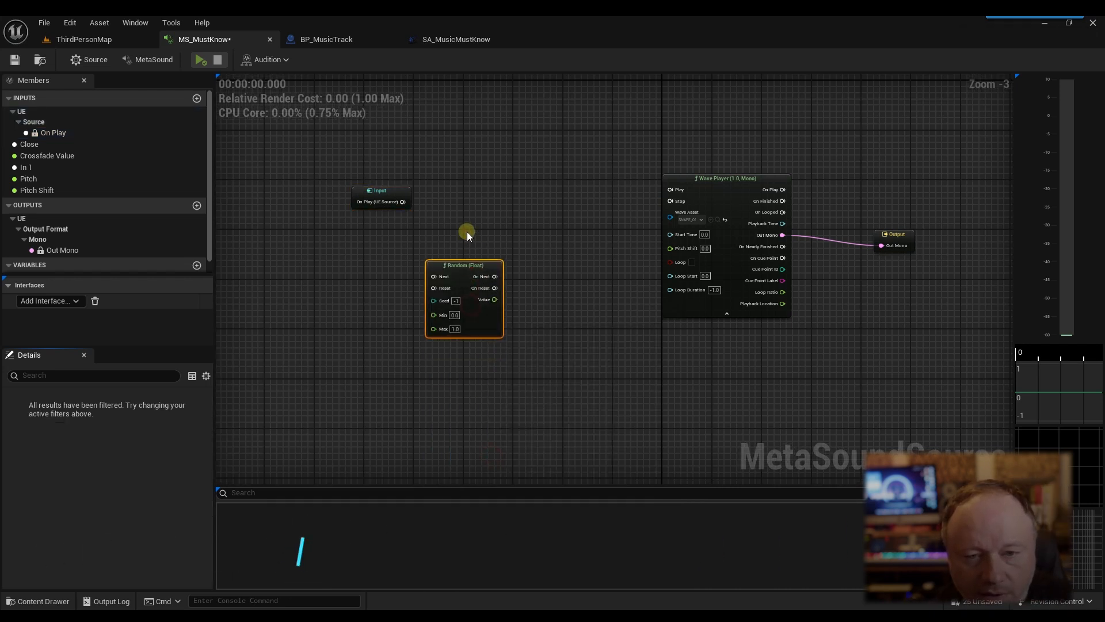
pyautogui.moveTo(403, 202); pyautogui.dragTo(439, 266)
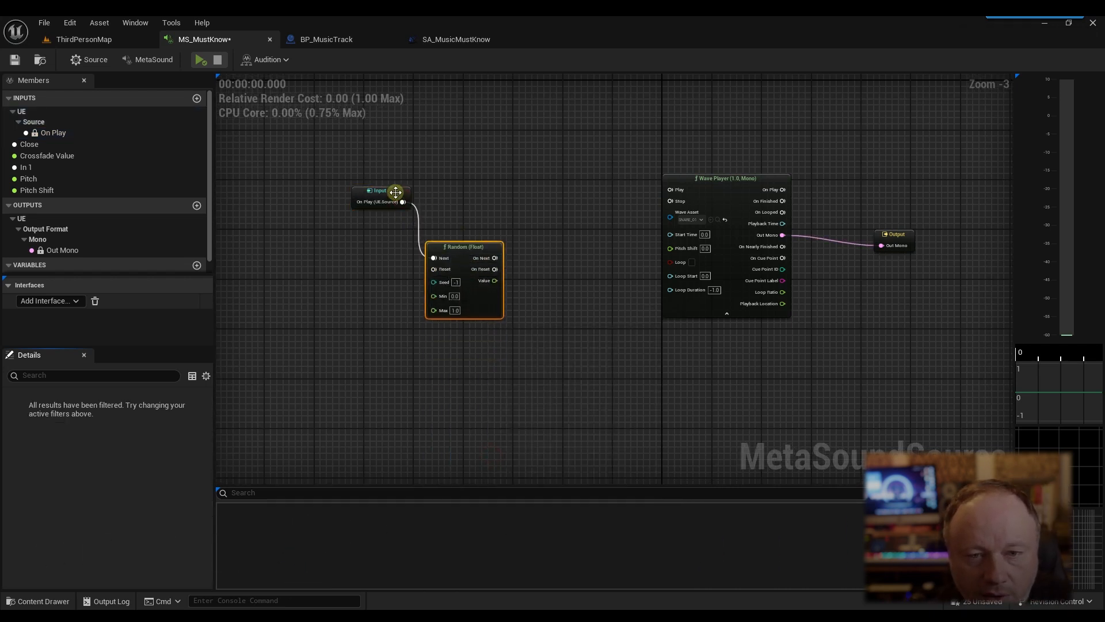
# Step: Connect the Random (Float) node's On Next to the Wave Player's Play and its Value to Pitch Shift, and preview the sound
pyautogui.moveTo(395, 192); pyautogui.dragTo(360, 237)
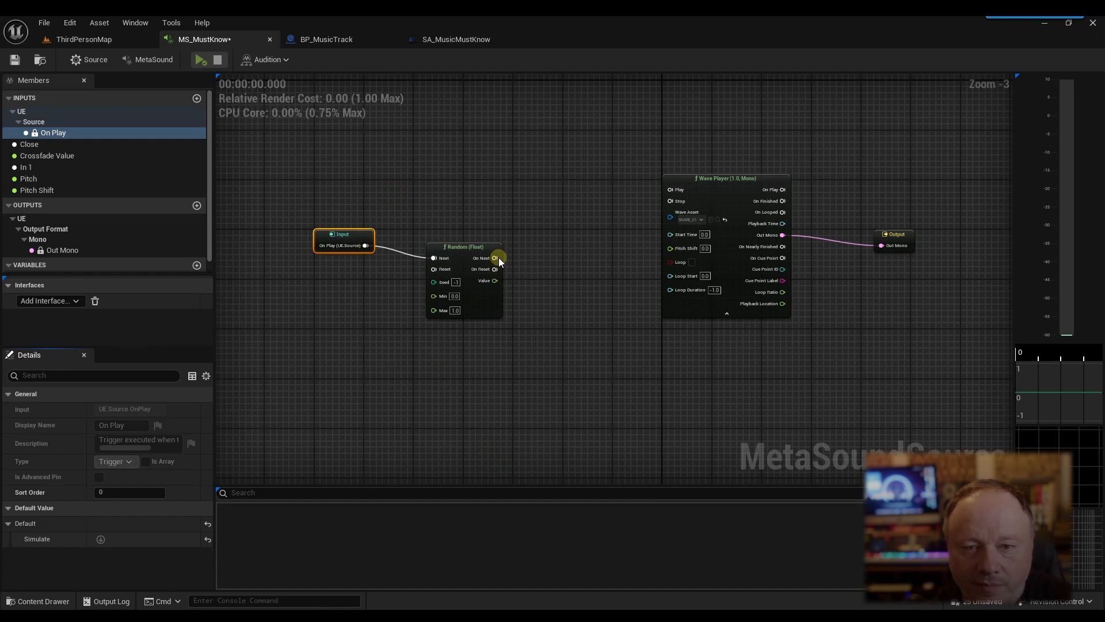
pyautogui.moveTo(494, 258); pyautogui.dragTo(520, 208)
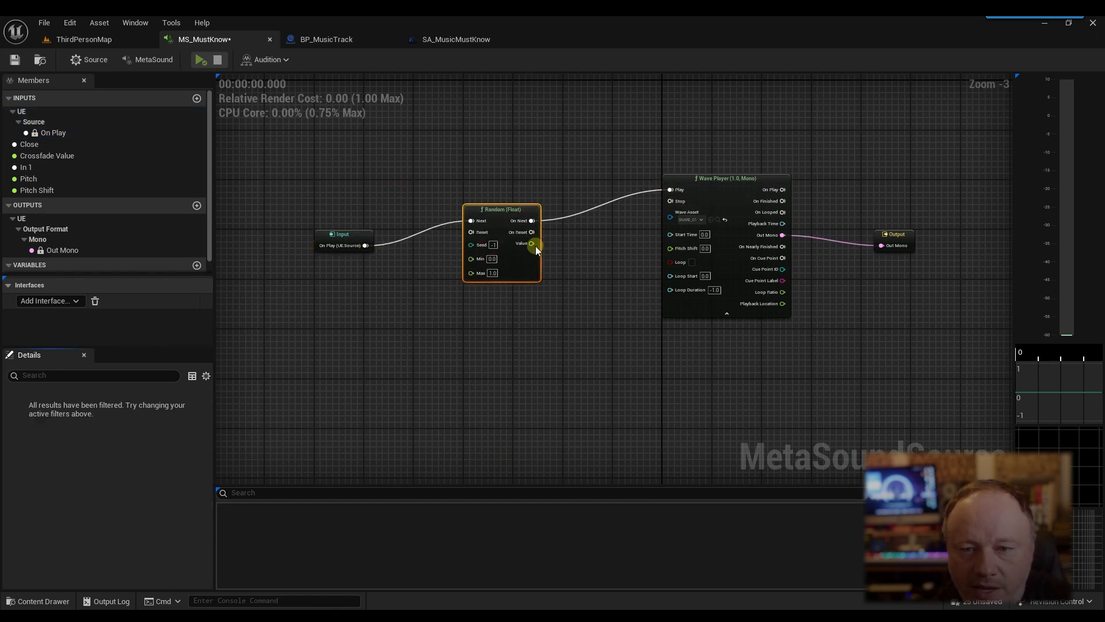
pyautogui.moveTo(535, 249); pyautogui.dragTo(671, 247)
pyautogui.click(203, 60)
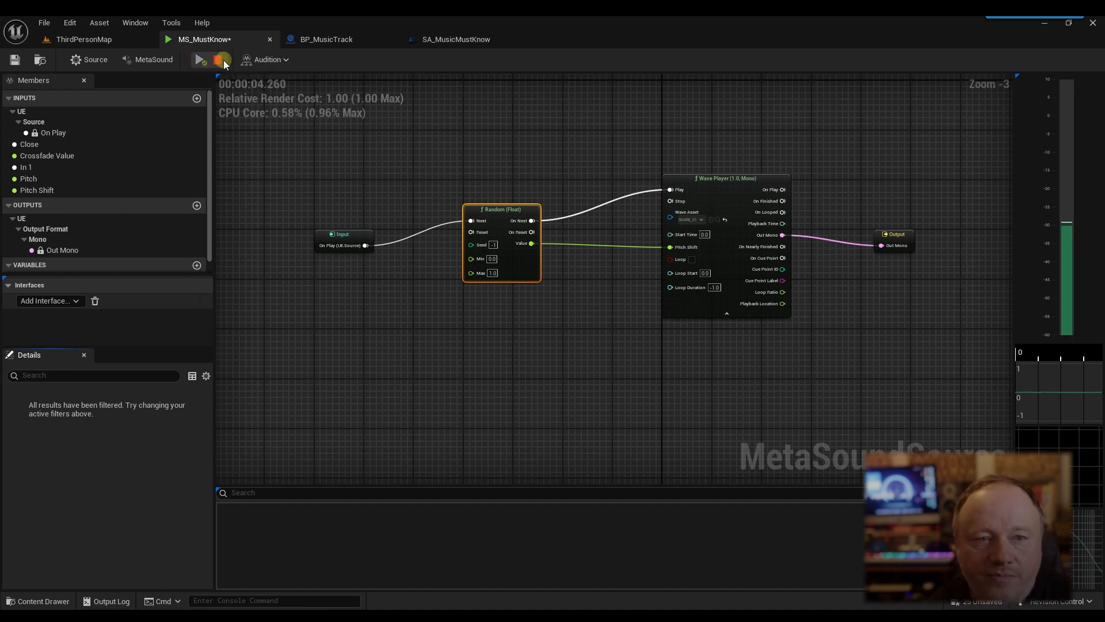
# Step: Move Random (Float) nearer to On Play and feed its Value into a new Add (Float) node placed below
pyautogui.moveTo(508, 205); pyautogui.dragTo(433, 225)
pyautogui.moveTo(456, 263); pyautogui.dragTo(524, 344)
pyautogui.write('math')
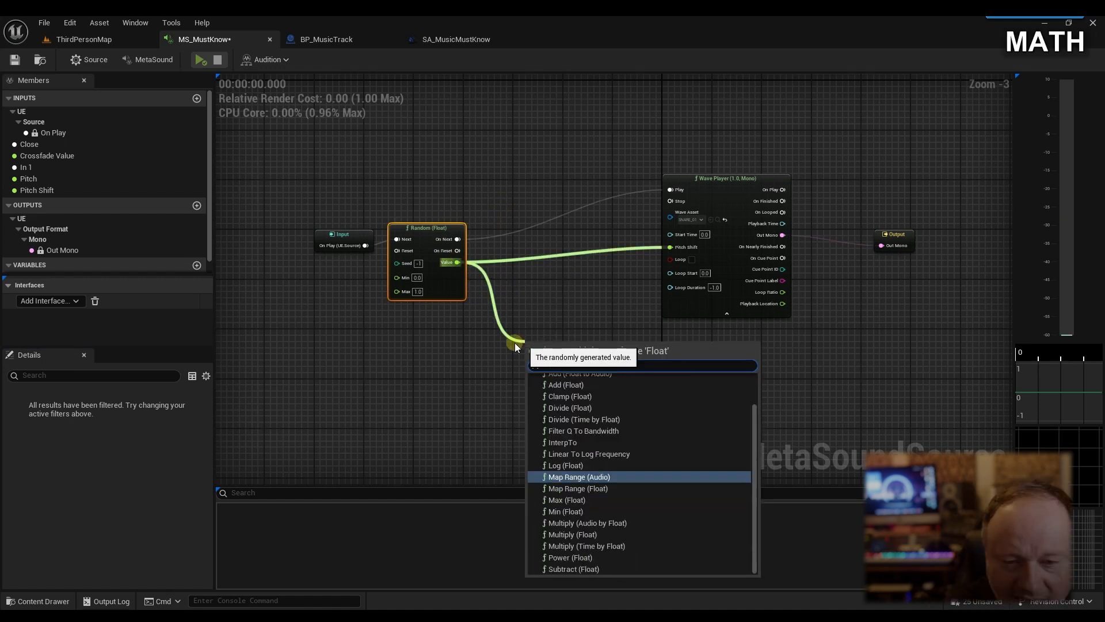
pyautogui.click(575, 386)
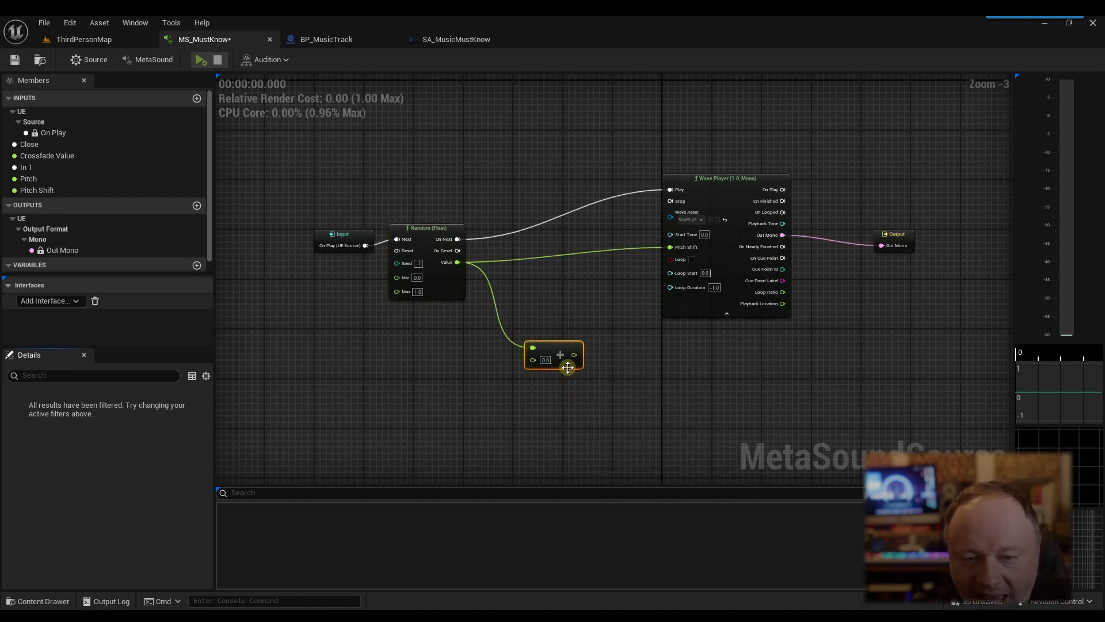
pyautogui.moveTo(557, 351); pyautogui.dragTo(538, 350)
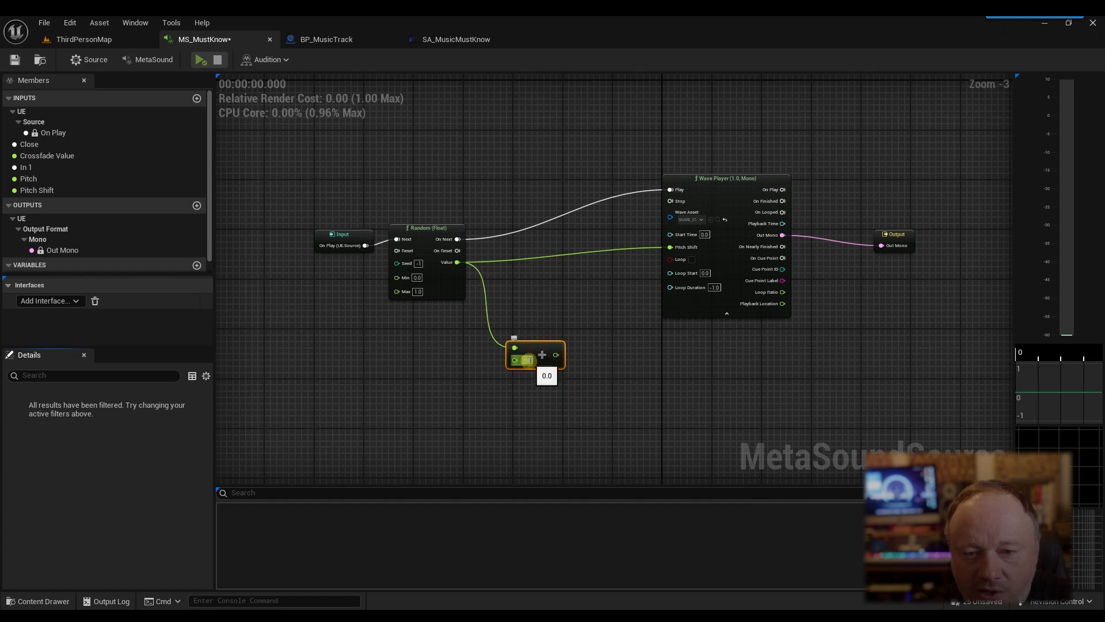
# Step: Set the Add node's second operand to 12, connect its output to the Wave Player's Pitch Shift, and preview the sound
pyautogui.write('12')
pyautogui.click(619, 392)
pyautogui.moveTo(565, 355); pyautogui.dragTo(669, 249)
pyautogui.click(201, 59)
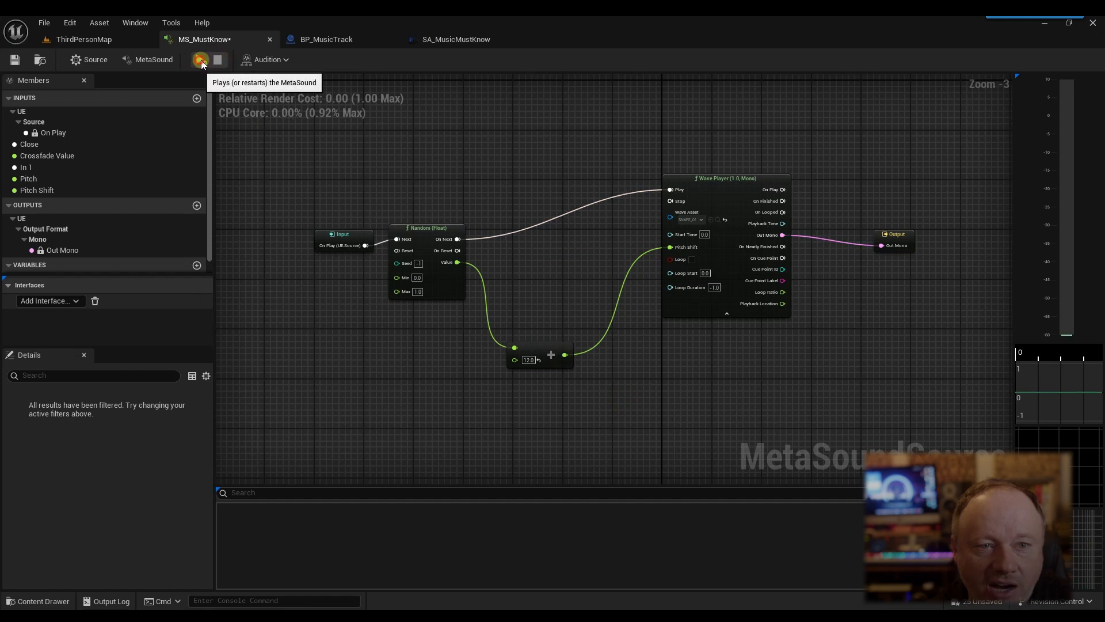
pyautogui.click(219, 60)
# Step: Replace the Add node with a Subtract (Float) node fed by the Random (Float) node's Value
pyautogui.click(541, 351)
pyautogui.press('Delete')
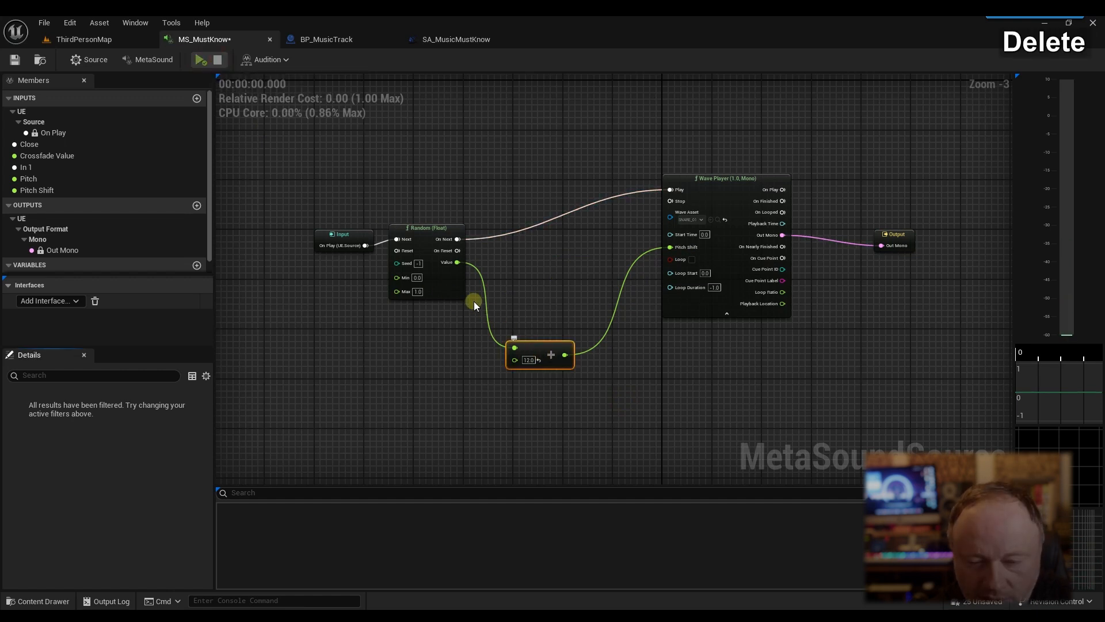
pyautogui.moveTo(458, 263); pyautogui.dragTo(514, 338)
pyautogui.write('-')
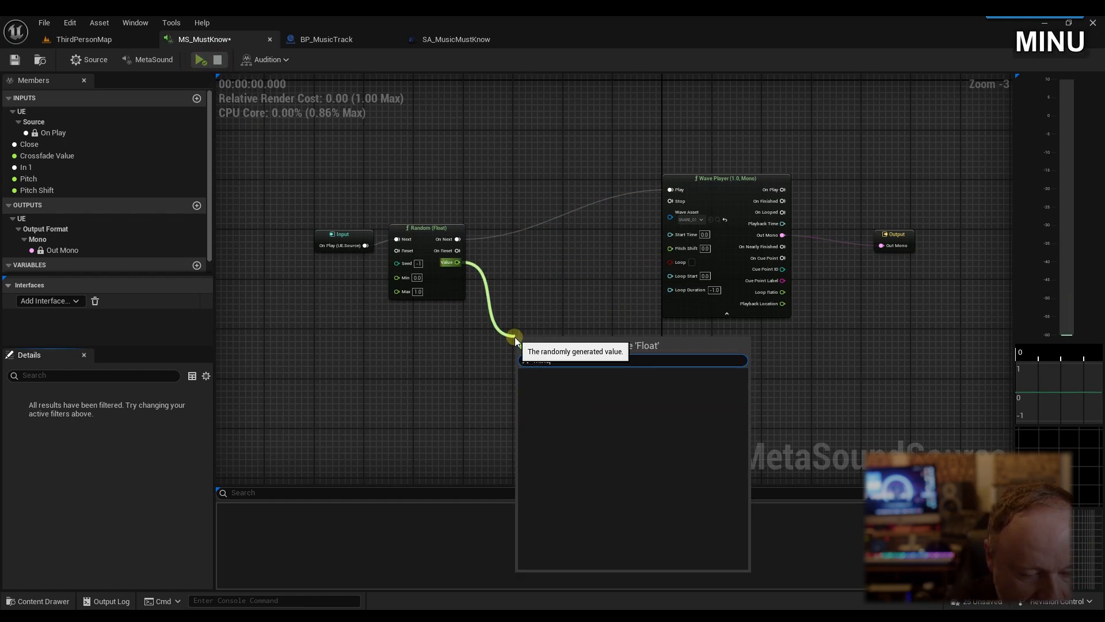
pyautogui.press('BackSpace')
pyautogui.write('subtr')
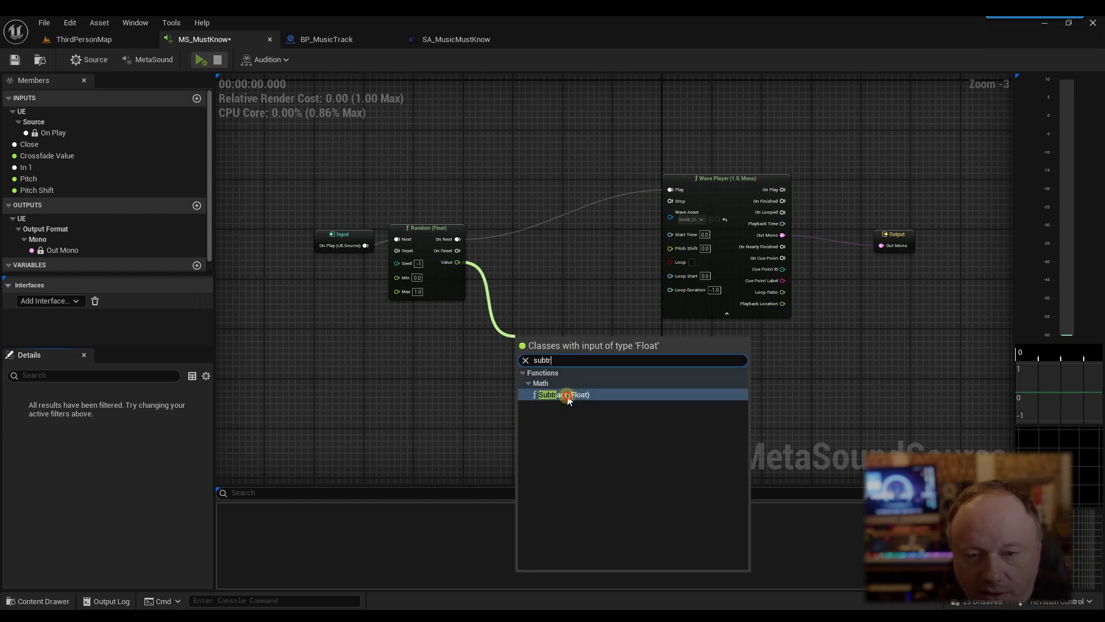
pyautogui.click(568, 396)
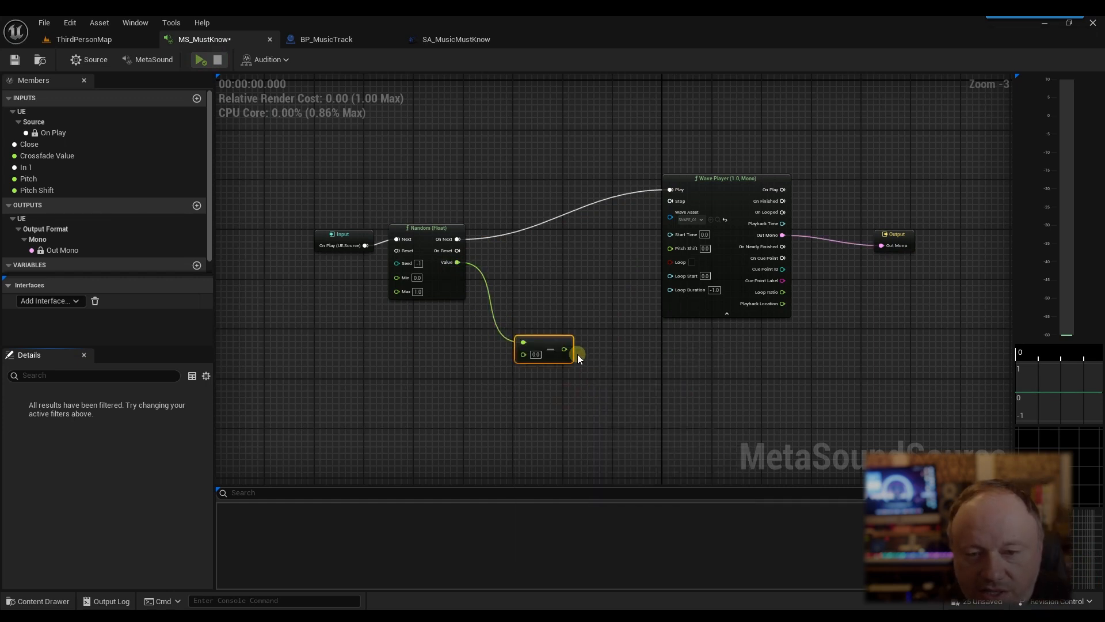
# Step: Connect the Subtract node's output to the Wave Player's Pitch Shift and set its subtrahend to -7
pyautogui.moveTo(564, 349); pyautogui.dragTo(671, 251)
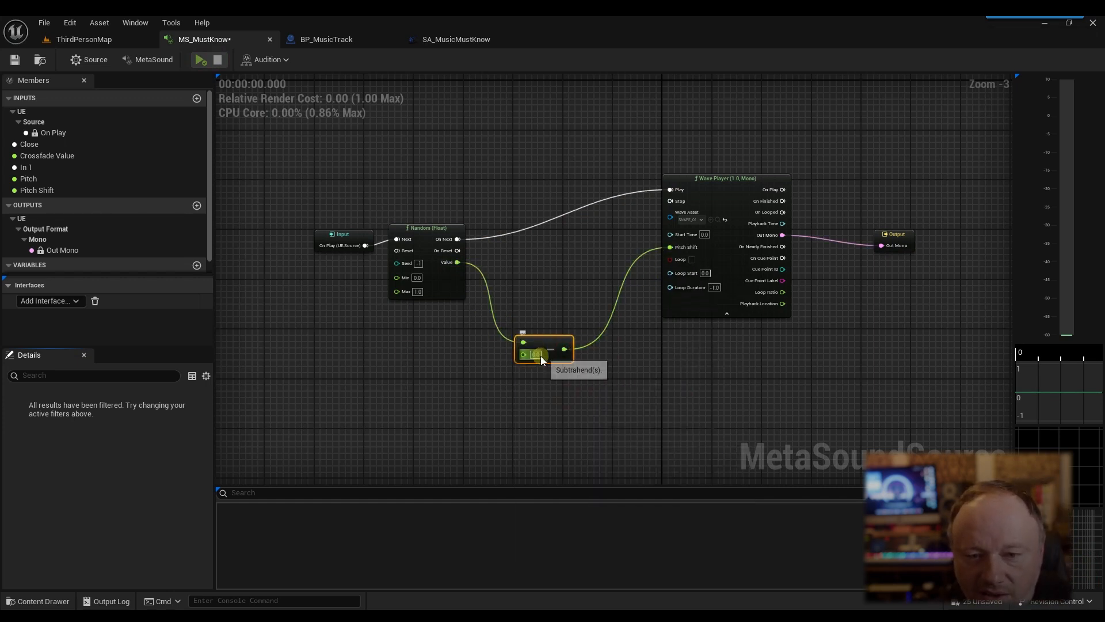
pyautogui.click(537, 355)
pyautogui.write('-4')
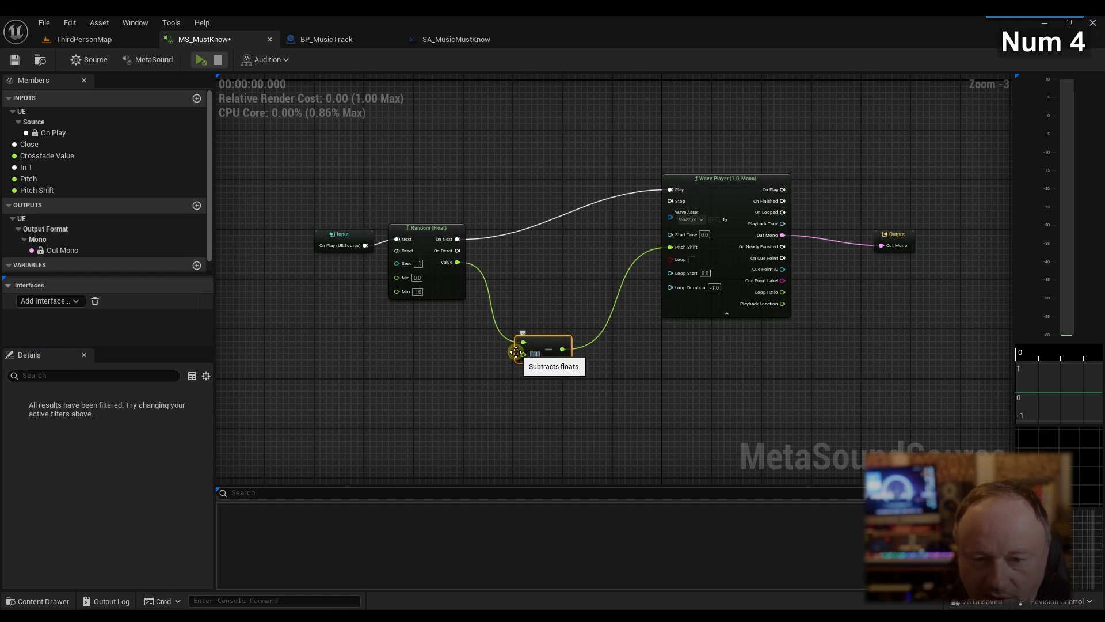
pyautogui.press('BackSpace')
pyautogui.write('7')
pyautogui.click(466, 375)
# Step: Preview the MetaSound with the subtracted pitch shift, stopping and replaying it once
pyautogui.click(202, 60)
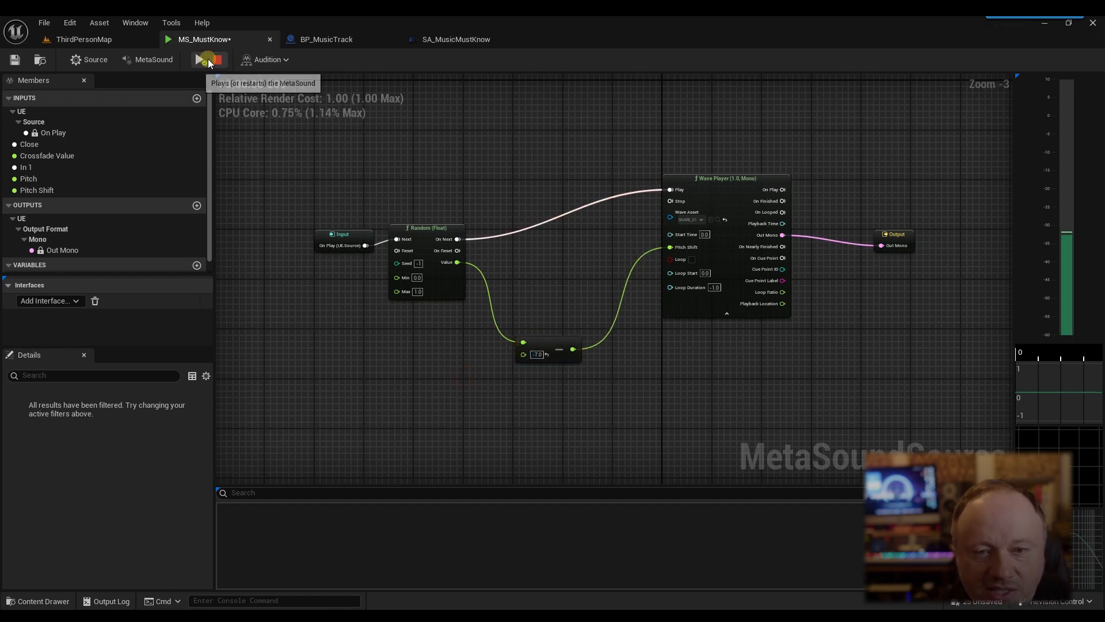
pyautogui.click(217, 60)
pyautogui.click(197, 59)
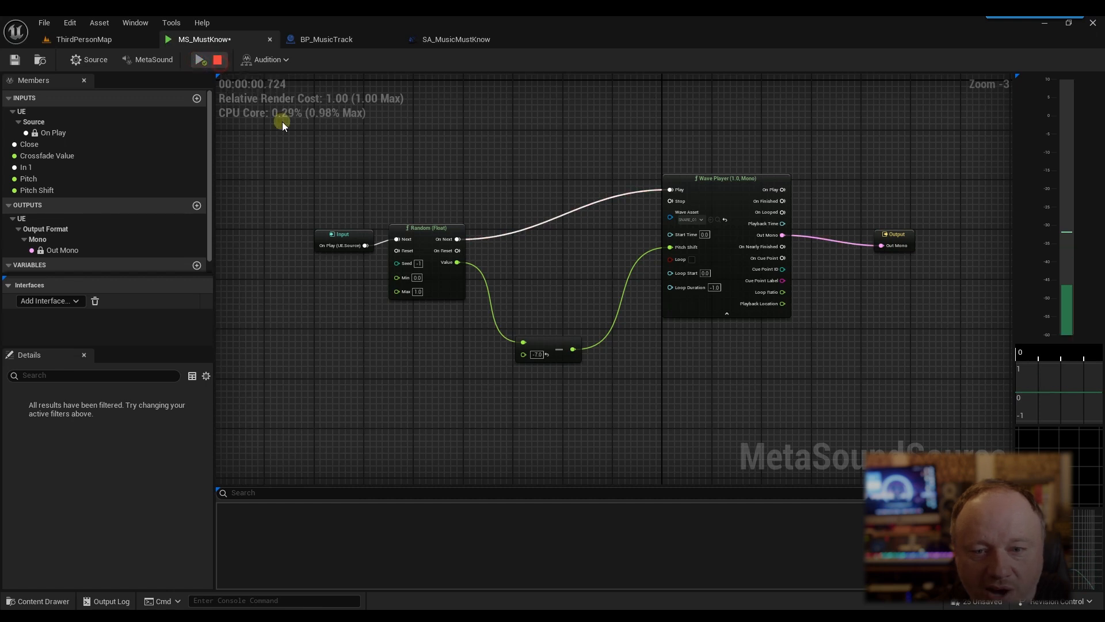
# Step: Replace the Subtract node with a Divide (Float) node fed by the Random (Float) node's Value
pyautogui.moveTo(527, 284); pyautogui.dragTo(540, 253, button='right')
pyautogui.press('Delete')
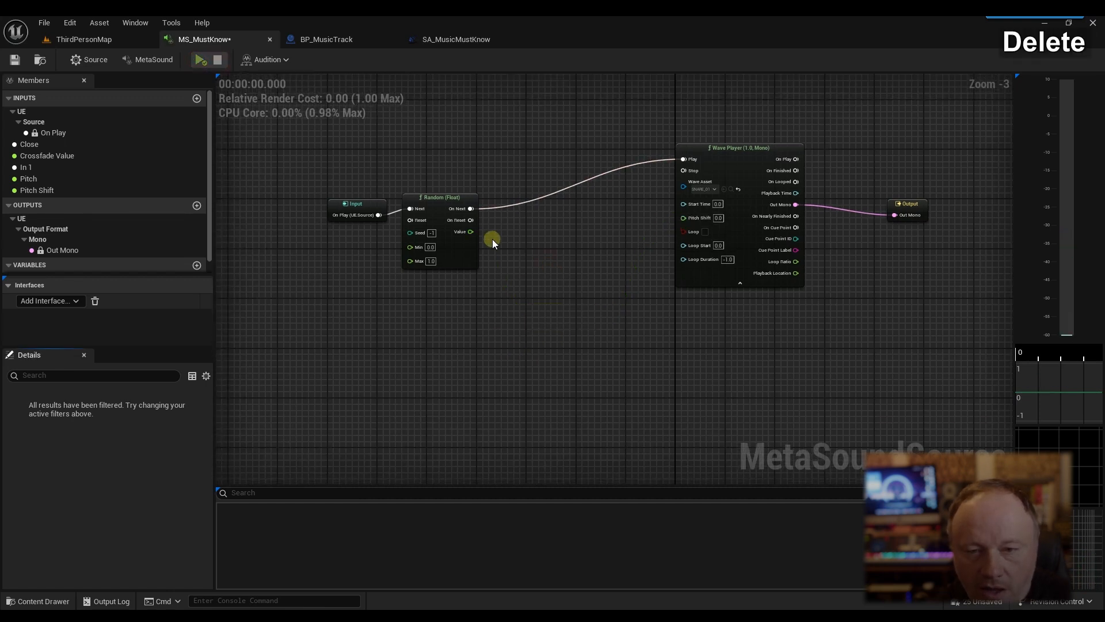
pyautogui.moveTo(471, 232); pyautogui.dragTo(540, 389)
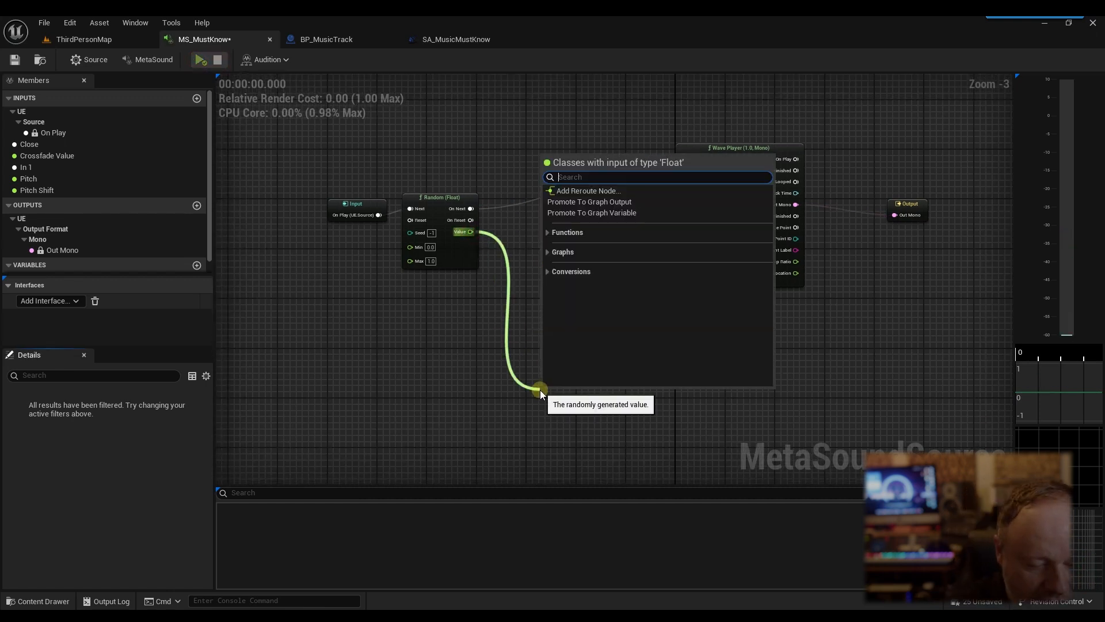
pyautogui.write('divid')
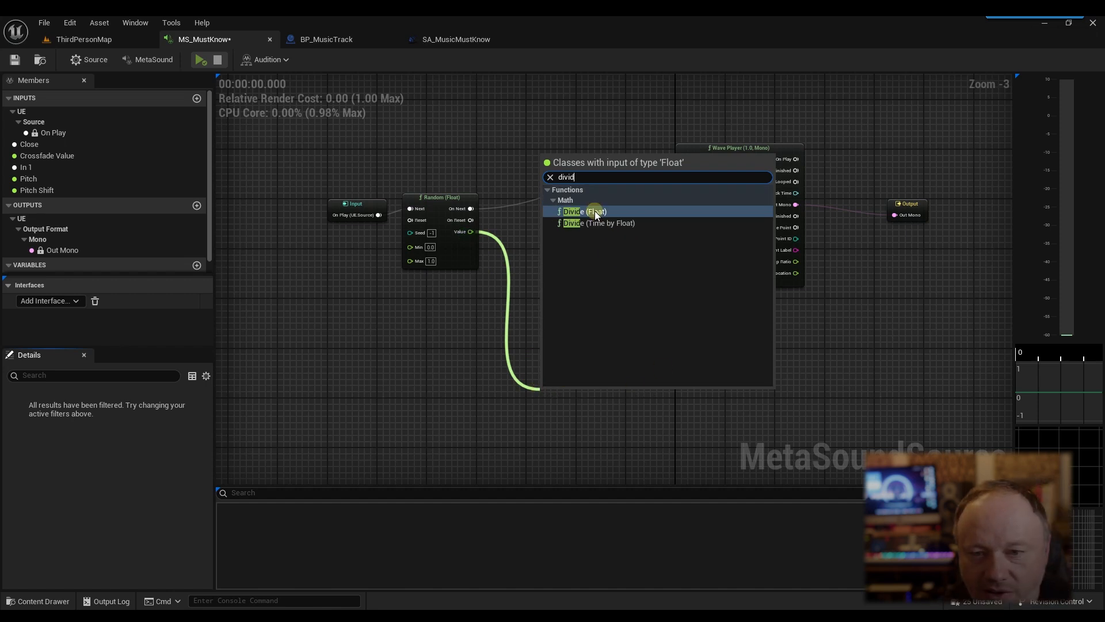
pyautogui.click(596, 214)
pyautogui.moveTo(569, 390); pyautogui.dragTo(573, 319)
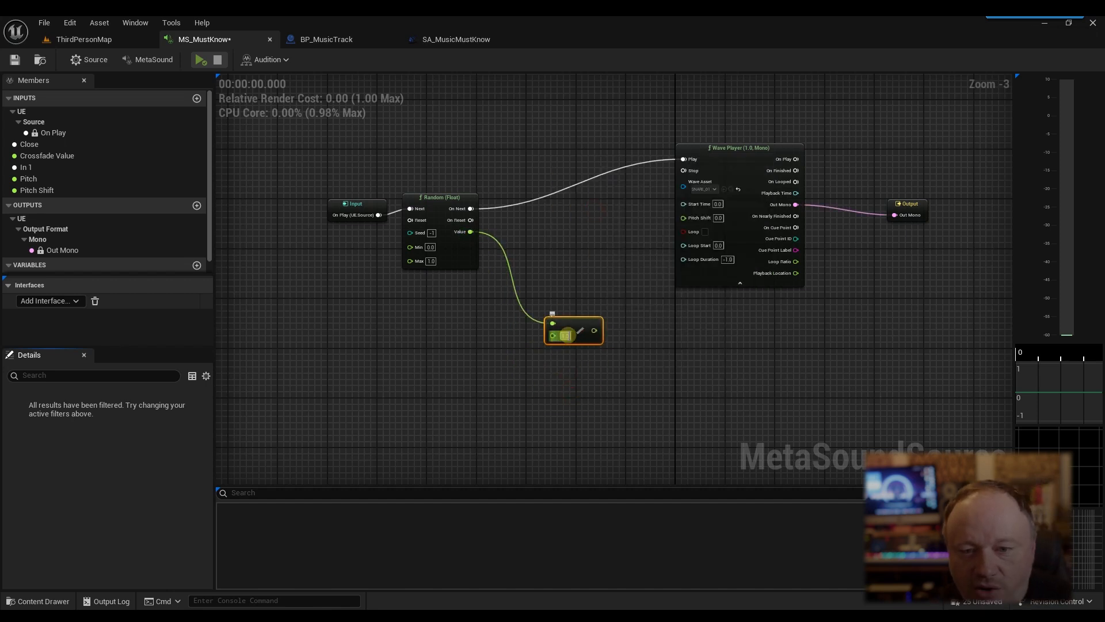
# Step: Set the Divide node's divisor to 2, connect its output to the Wave Player's Pitch Shift, and preview the sound
pyautogui.write('2')
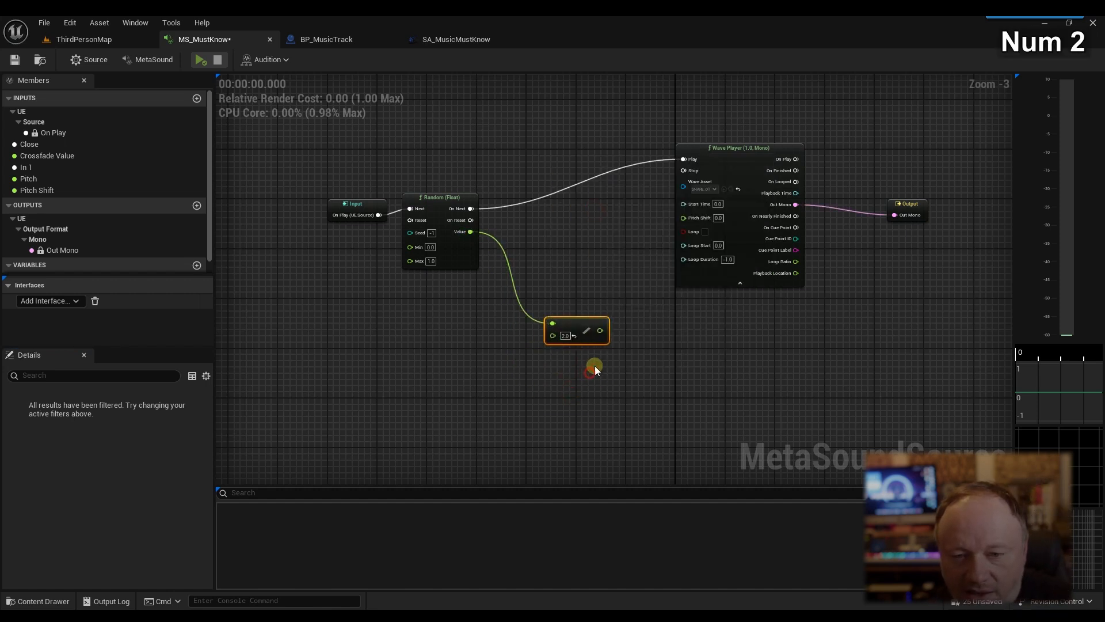
pyautogui.moveTo(598, 330); pyautogui.dragTo(682, 218)
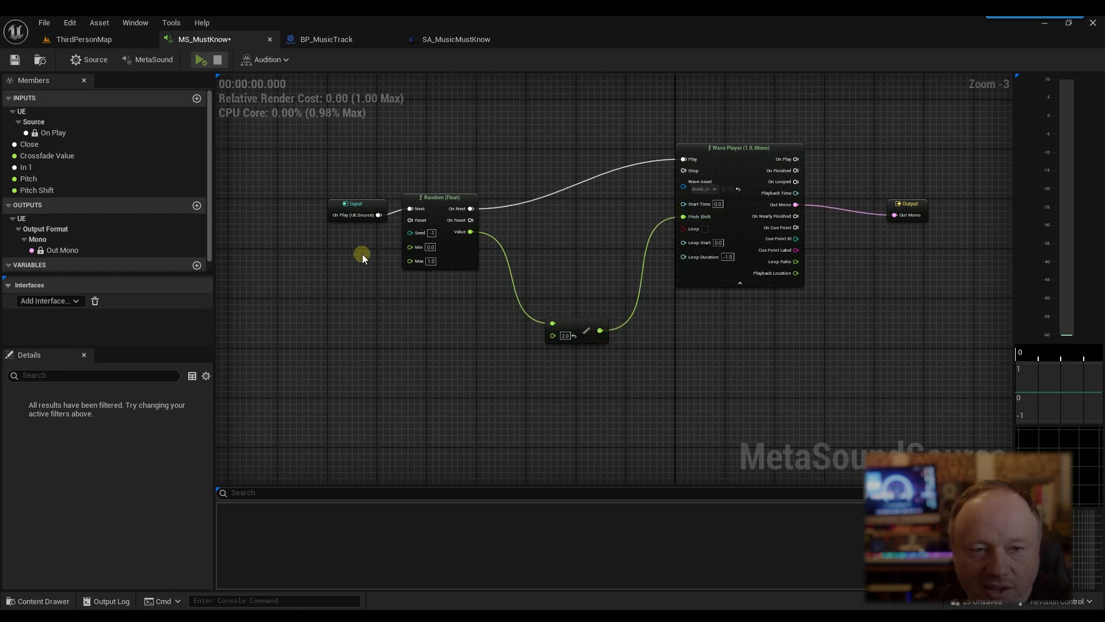
pyautogui.click(198, 61)
pyautogui.click(200, 63)
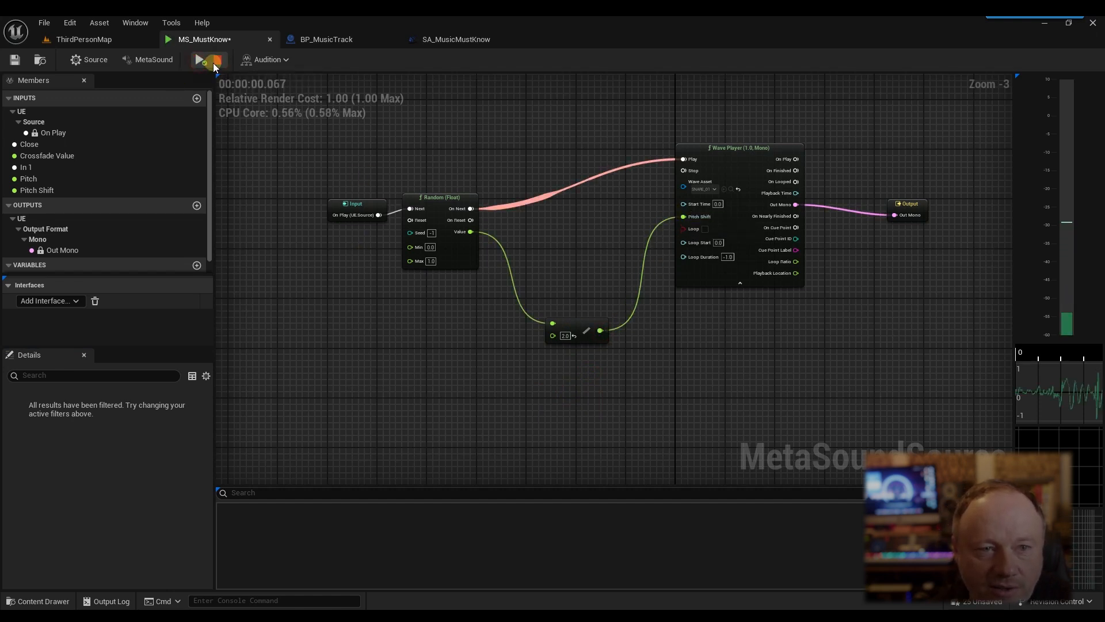
pyautogui.click(219, 61)
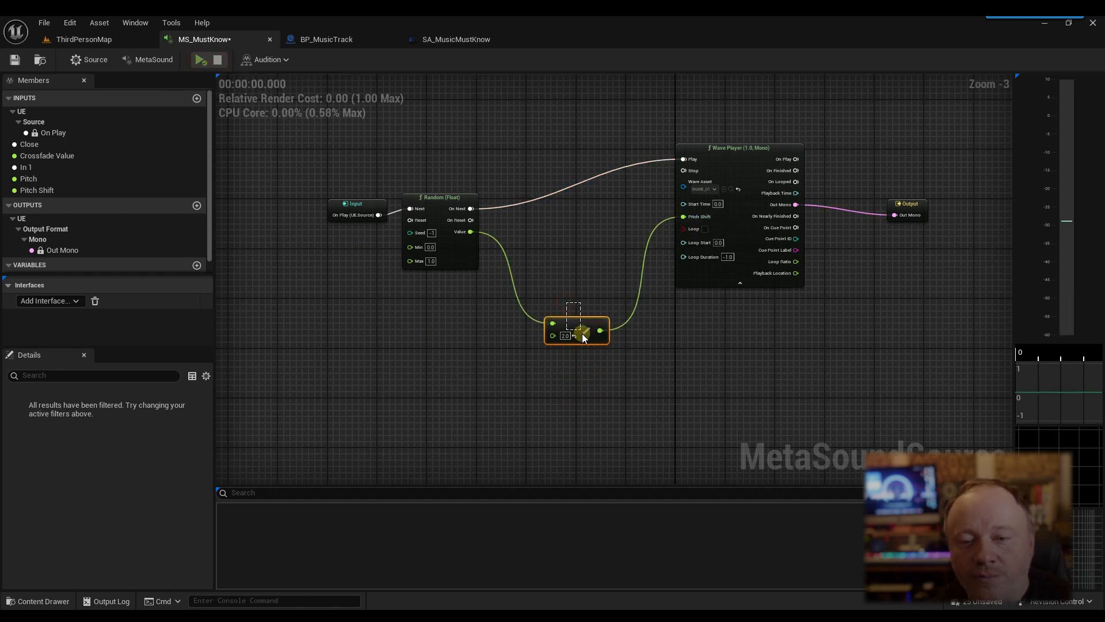
# Step: Delete the Divide and Random (Float) nodes, searching for a modulo function on the random float value in between
pyautogui.press('Delete')
pyautogui.moveTo(435, 282); pyautogui.dragTo(432, 254, button='right')
pyautogui.moveTo(444, 238); pyautogui.dragTo(481, 352)
pyautogui.write('modul')
pyautogui.click(426, 233)
pyautogui.press('Delete')
# Step: Add a Random (Int) node beside On Play and feed its Value into a new Modulo (Int32) node
pyautogui.rightClick(426, 233)
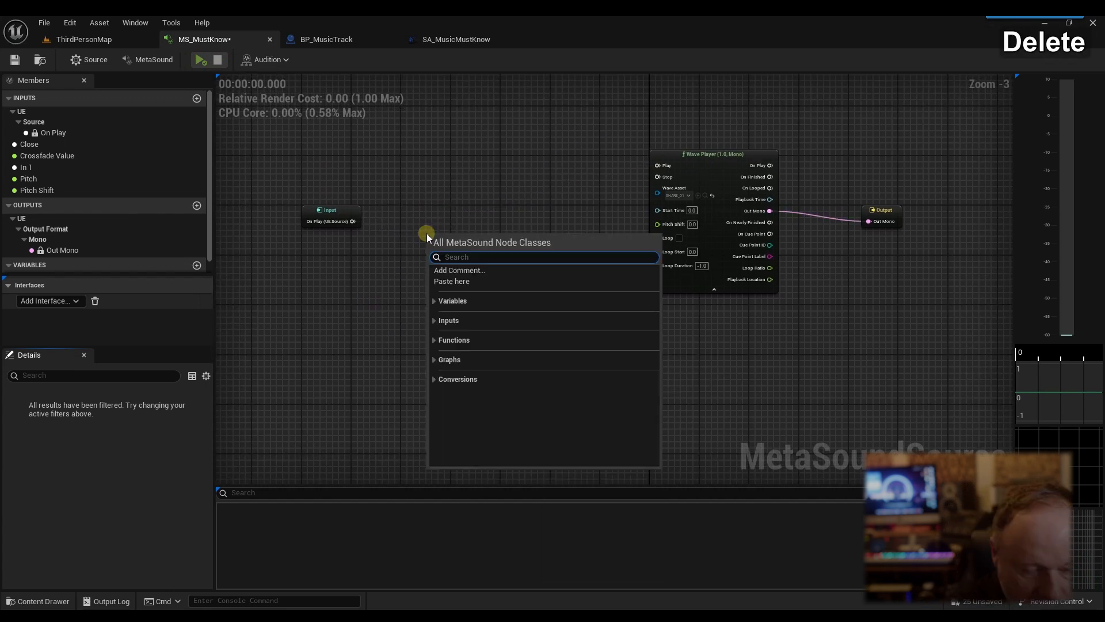
pyautogui.write('random')
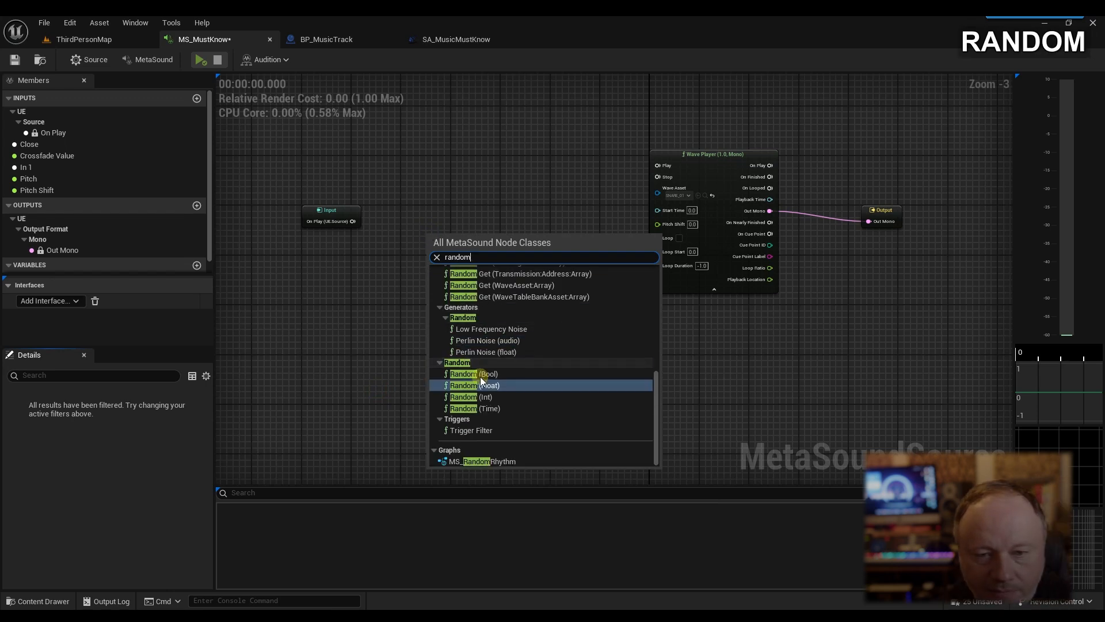
pyautogui.click(473, 397)
pyautogui.moveTo(454, 234); pyautogui.dragTo(481, 291)
pyautogui.write('math')
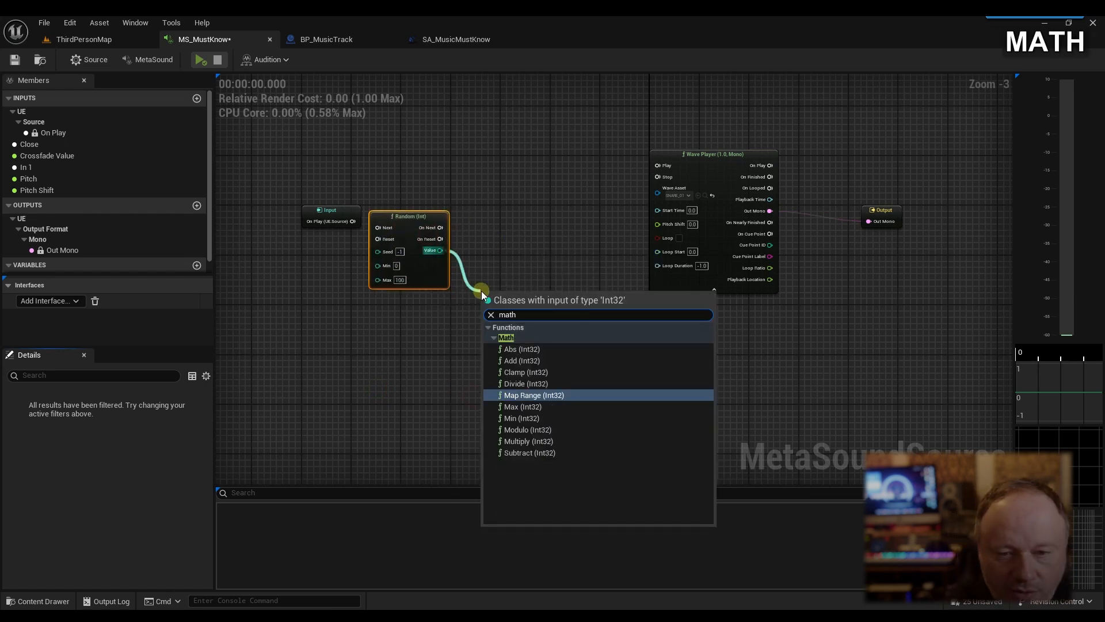
pyautogui.click(524, 431)
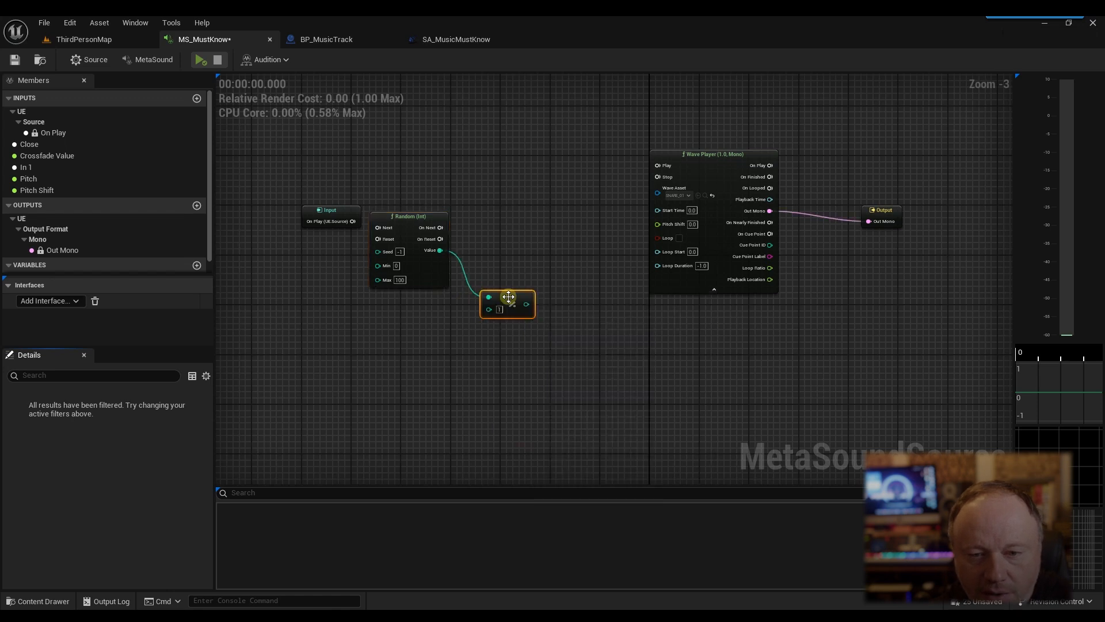
pyautogui.moveTo(503, 247); pyautogui.dragTo(491, 253)
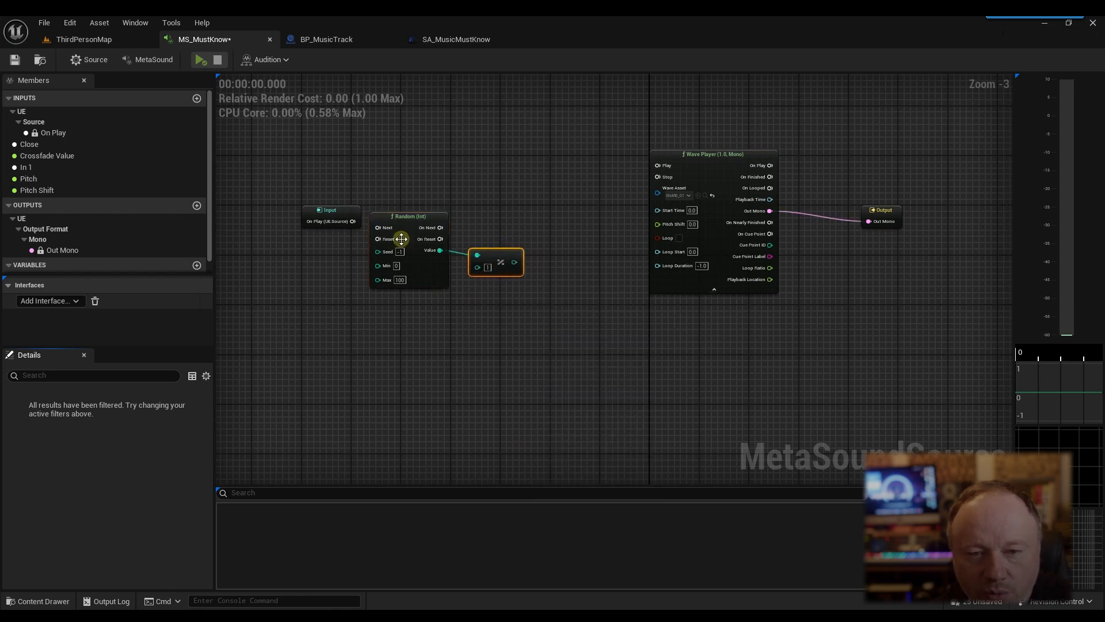
# Step: Connect On Play to the Random (Int) node's Next and its On Next to the Wave Player's Play
pyautogui.moveTo(377, 227); pyautogui.dragTo(378, 227)
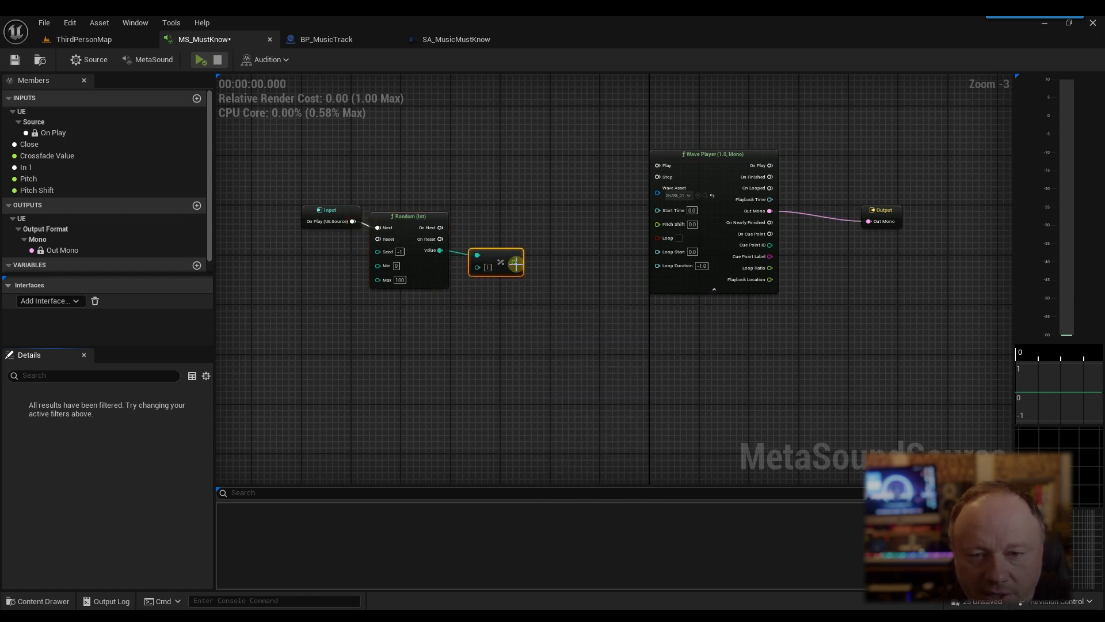
pyautogui.moveTo(490, 252); pyautogui.dragTo(509, 252)
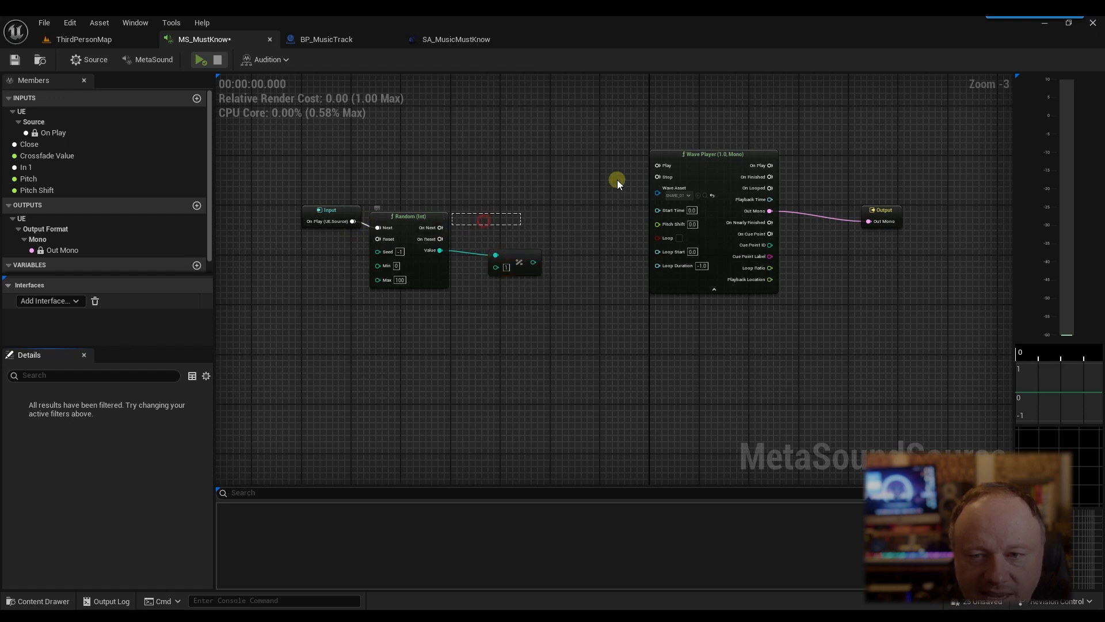
pyautogui.moveTo(617, 180); pyautogui.dragTo(654, 167)
pyautogui.moveTo(440, 227); pyautogui.dragTo(658, 166)
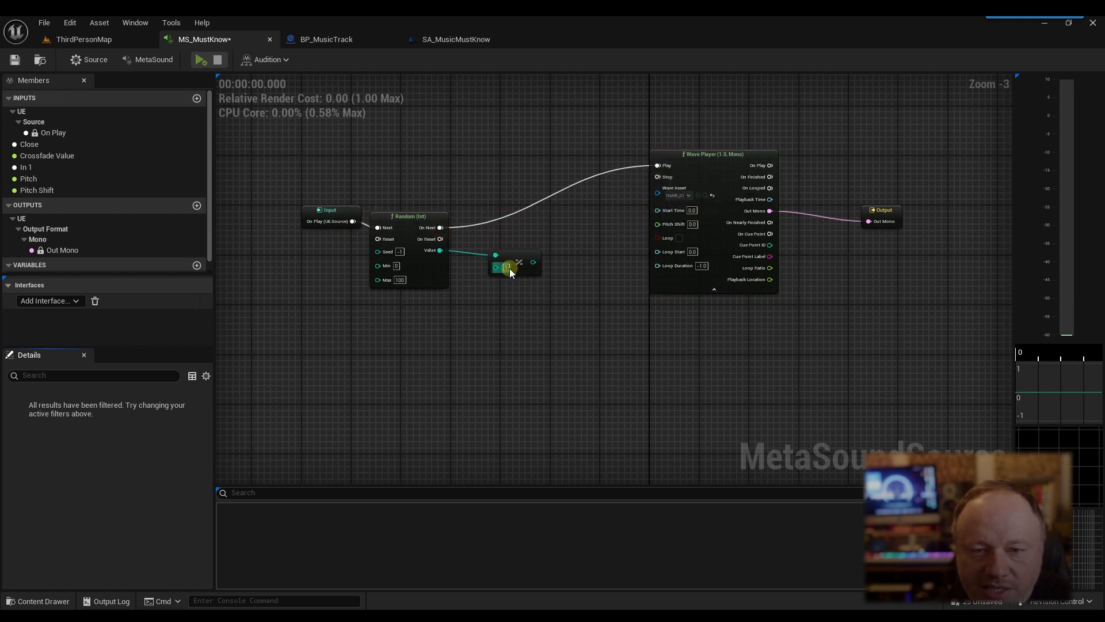
# Step: Set the Modulo node's second operand to 2 and the Random (Int) node's range to Min 1 and Max 10
pyautogui.write('2')
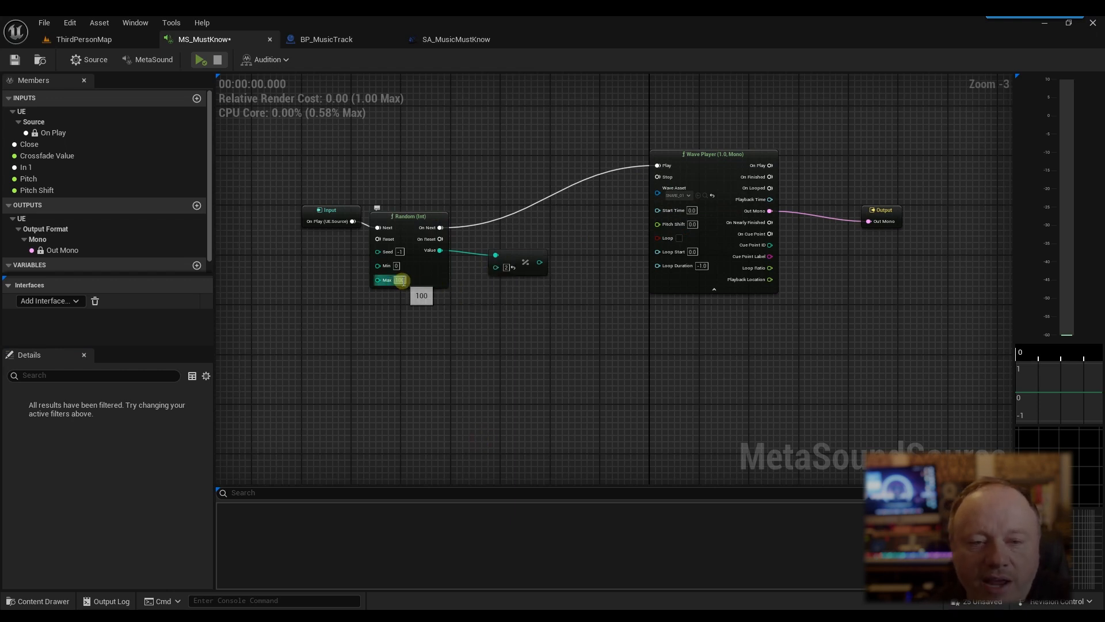
pyautogui.write('1')
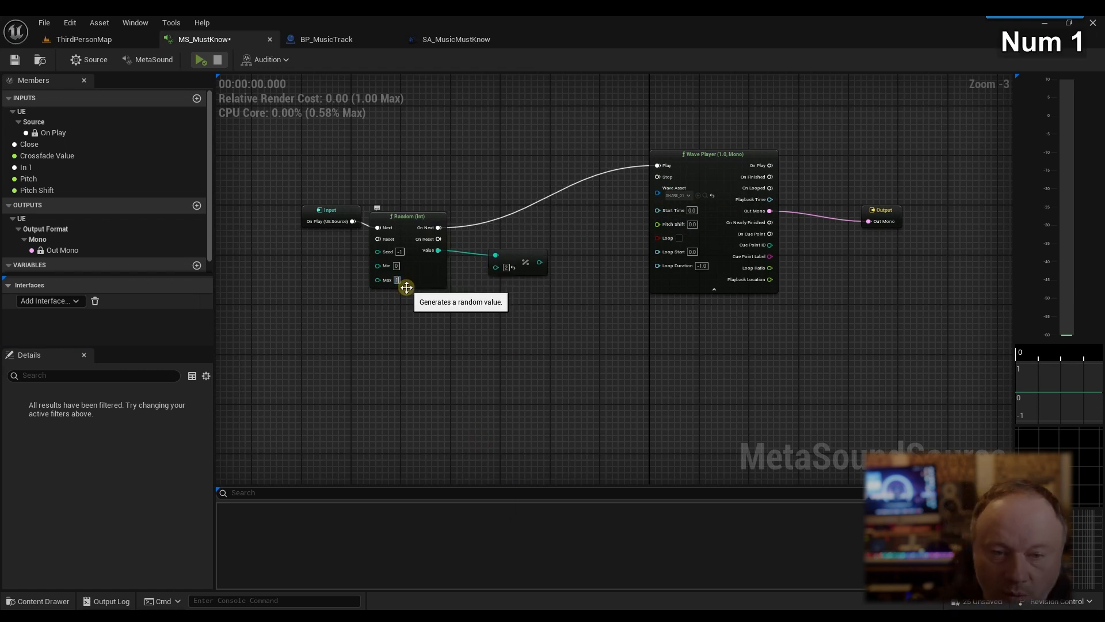
pyautogui.write('0')
pyautogui.click(397, 265)
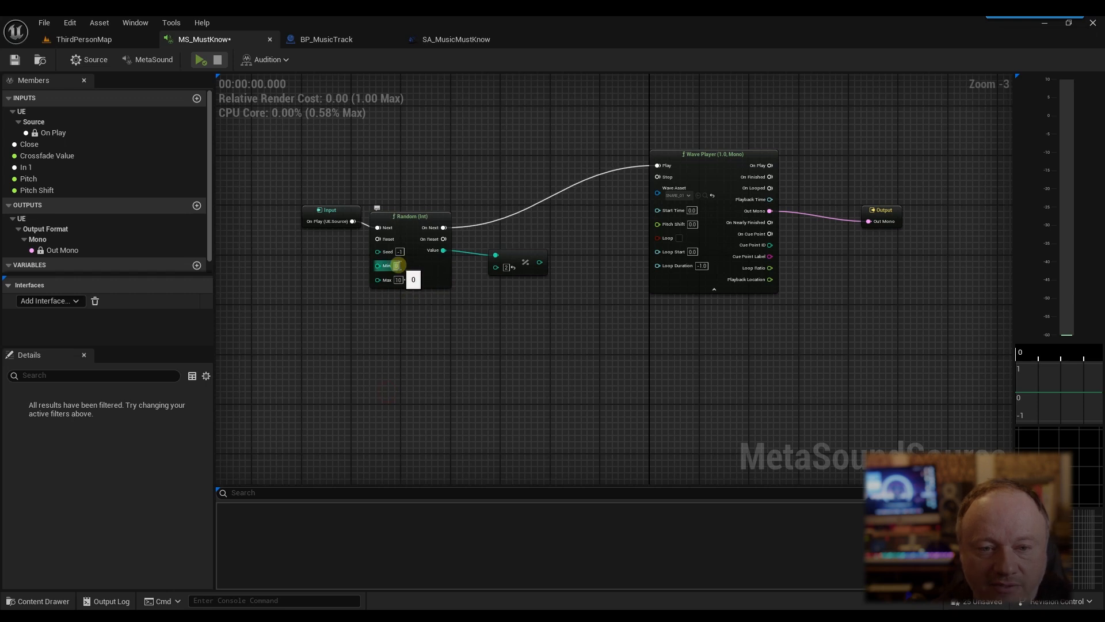
pyautogui.write('1')
pyautogui.click(445, 399)
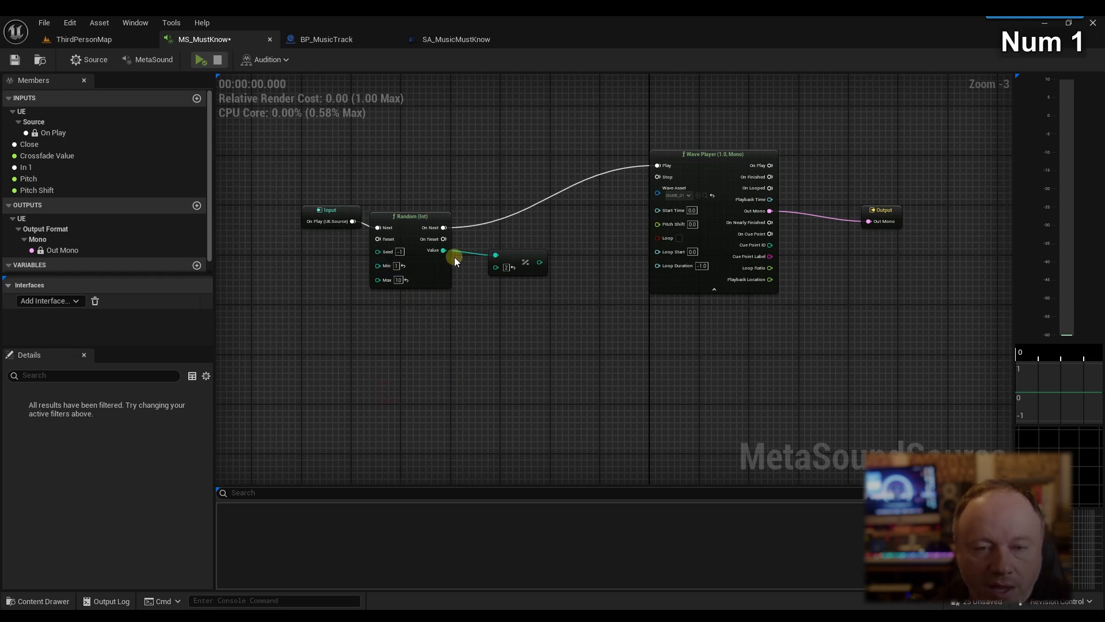
# Step: Feed the Modulo output into a new Trigger On Value Change (Int32) node and connect its Trigger to a new Print Log (Int32) node
pyautogui.moveTo(539, 262); pyautogui.dragTo(578, 344)
pyautogui.write('ch')
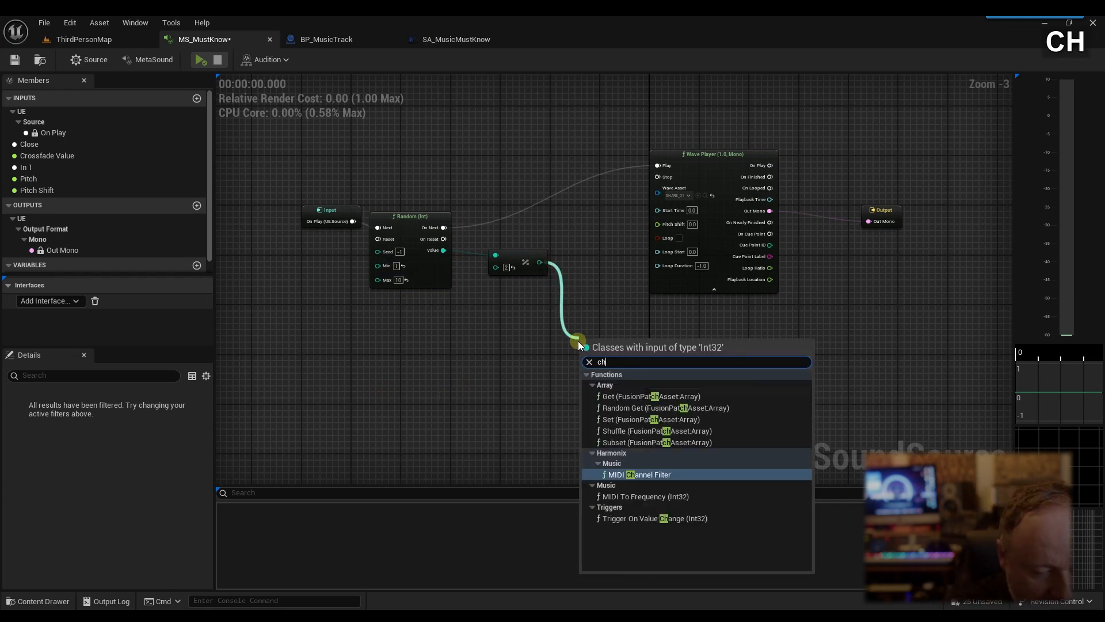
pyautogui.write('ange')
pyautogui.click(634, 396)
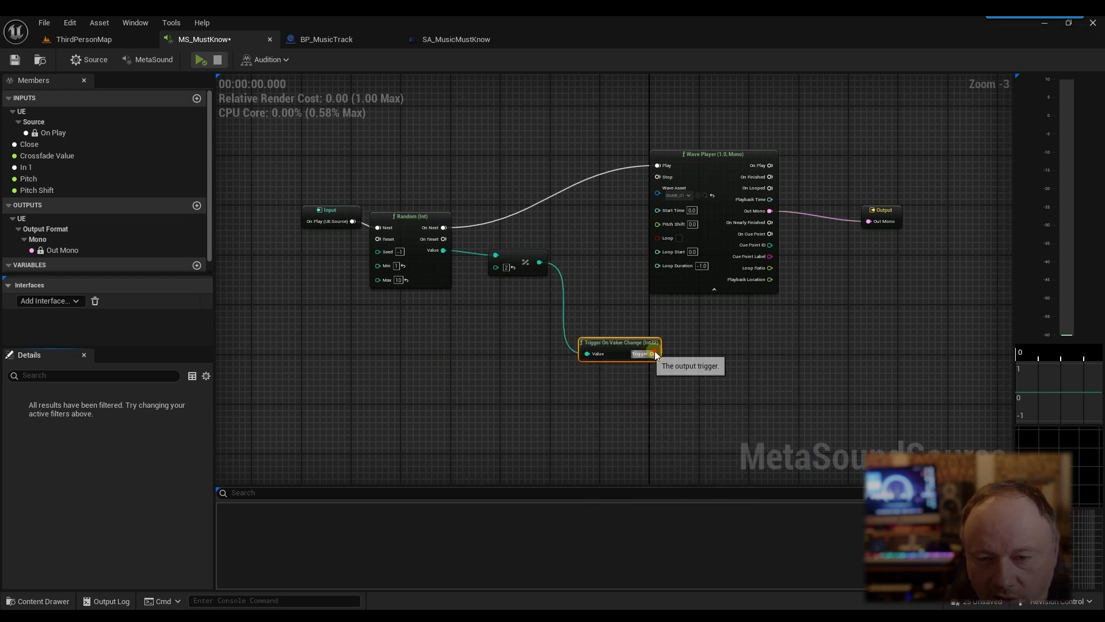
pyautogui.moveTo(655, 354); pyautogui.dragTo(723, 360)
pyautogui.write('print')
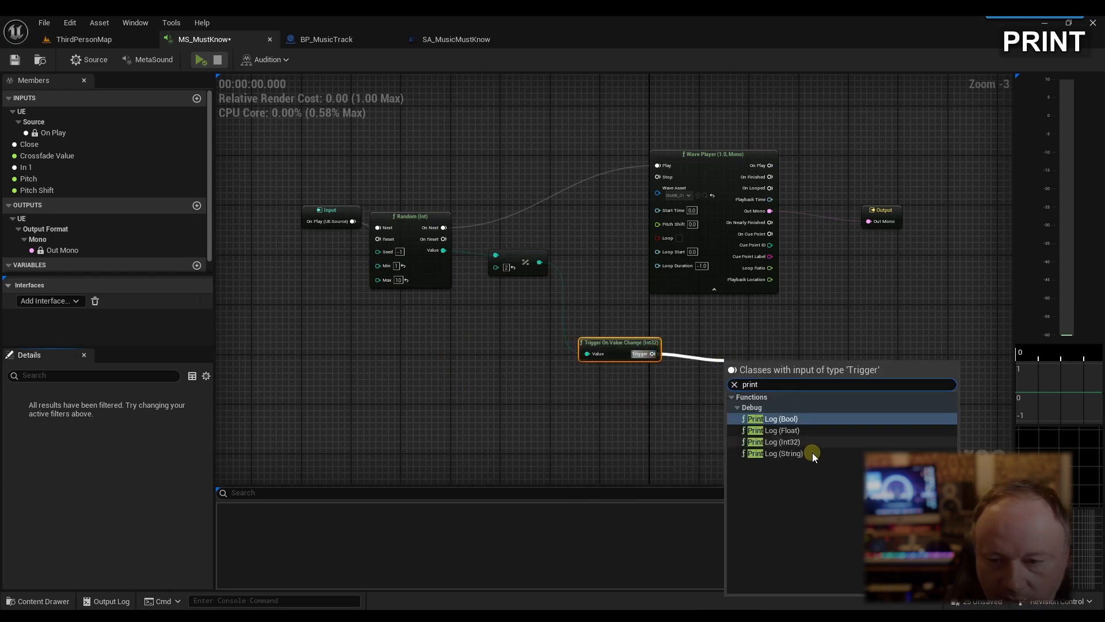
pyautogui.click(774, 442)
# Step: Move the Trigger On Value Change and Modulo nodes down into one row and label the Print Log node MODULO RESULTS
pyautogui.moveTo(622, 343); pyautogui.dragTo(573, 404)
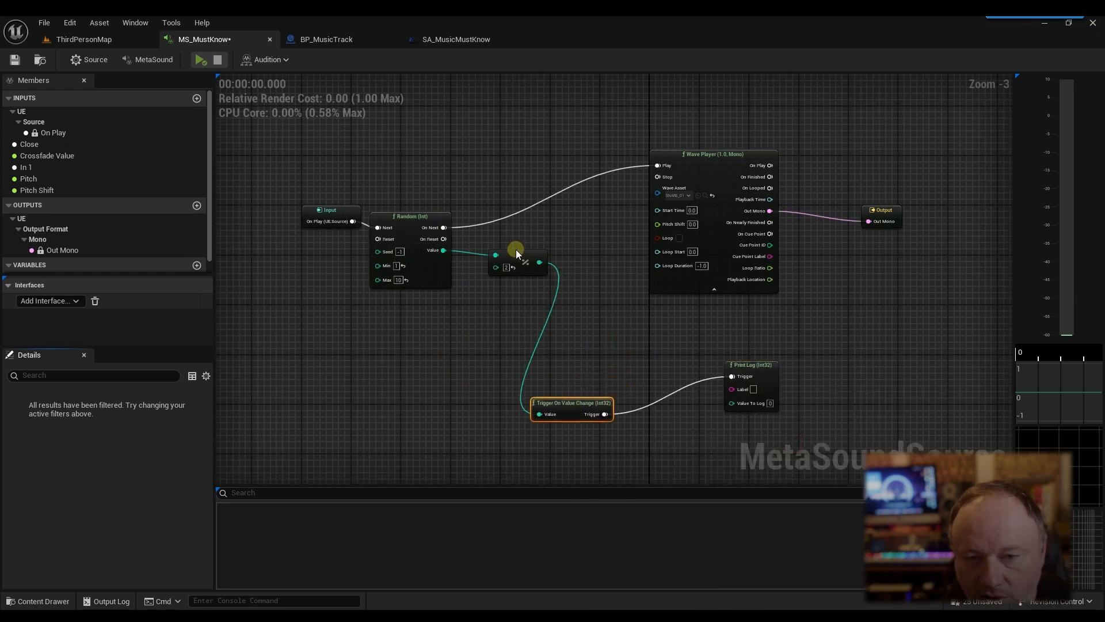
pyautogui.moveTo(516, 250); pyautogui.dragTo(422, 404)
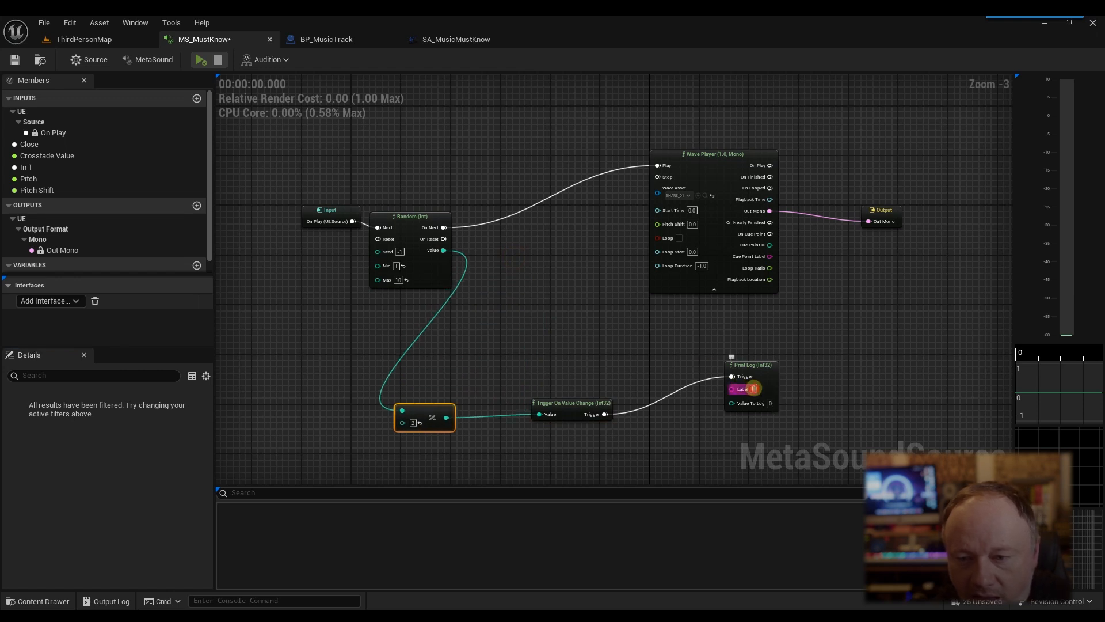
pyautogui.write('MODULO ')
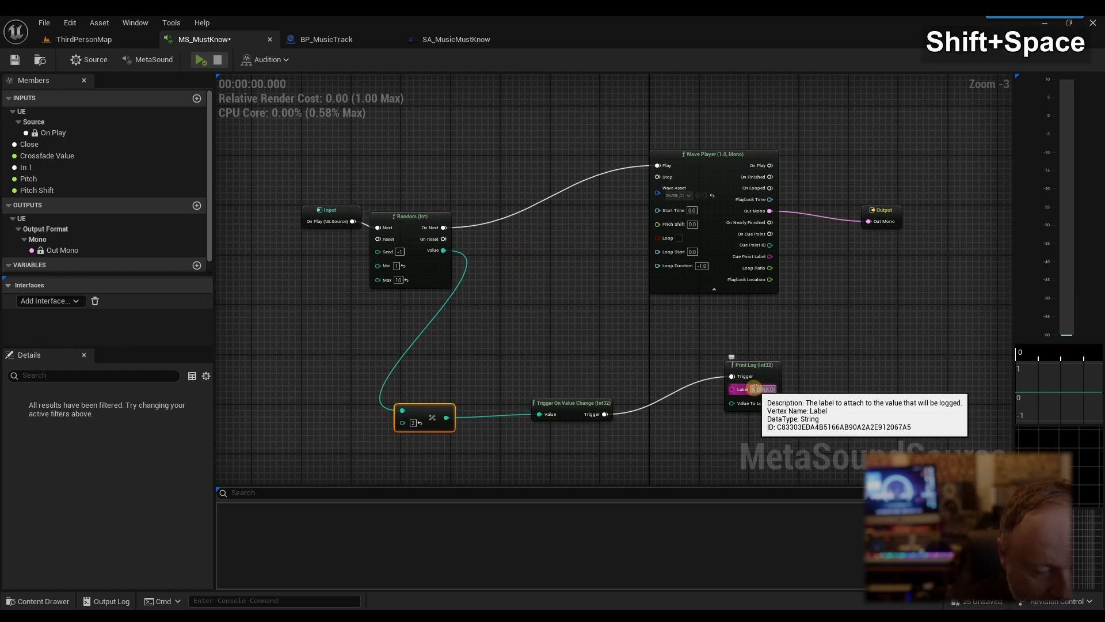
pyautogui.write('RESULTS')
pyautogui.click(556, 361)
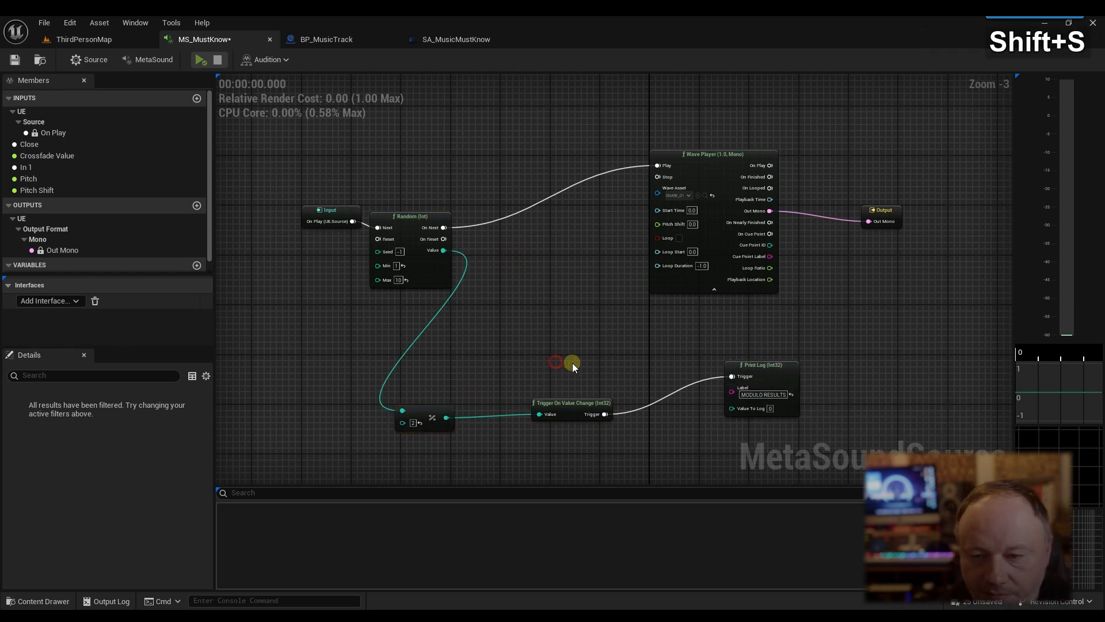
# Step: Connect the Modulo output to the Print Log's Value To Log and arrange the logging nodes close together
pyautogui.moveTo(754, 365); pyautogui.dragTo(667, 391)
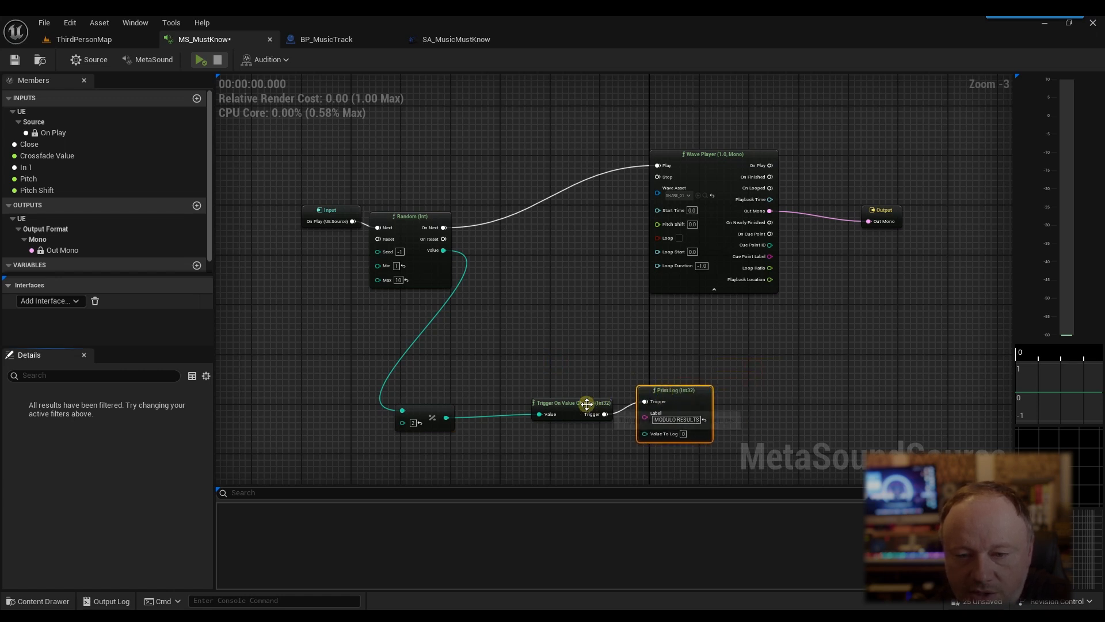
pyautogui.moveTo(587, 403); pyautogui.dragTo(530, 415)
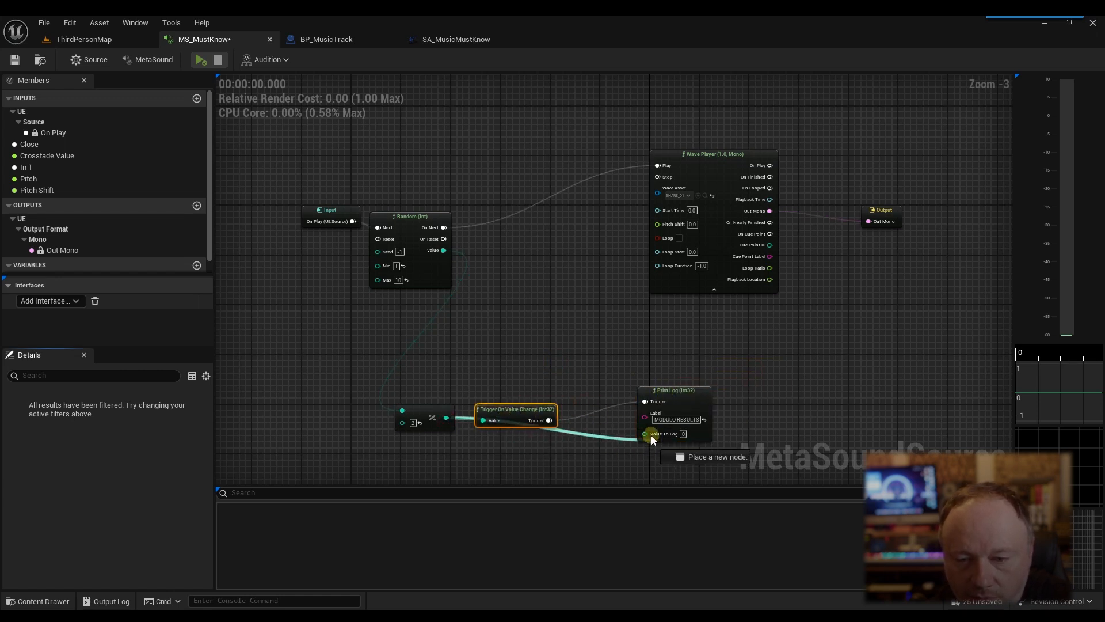
pyautogui.moveTo(541, 411); pyautogui.dragTo(590, 386)
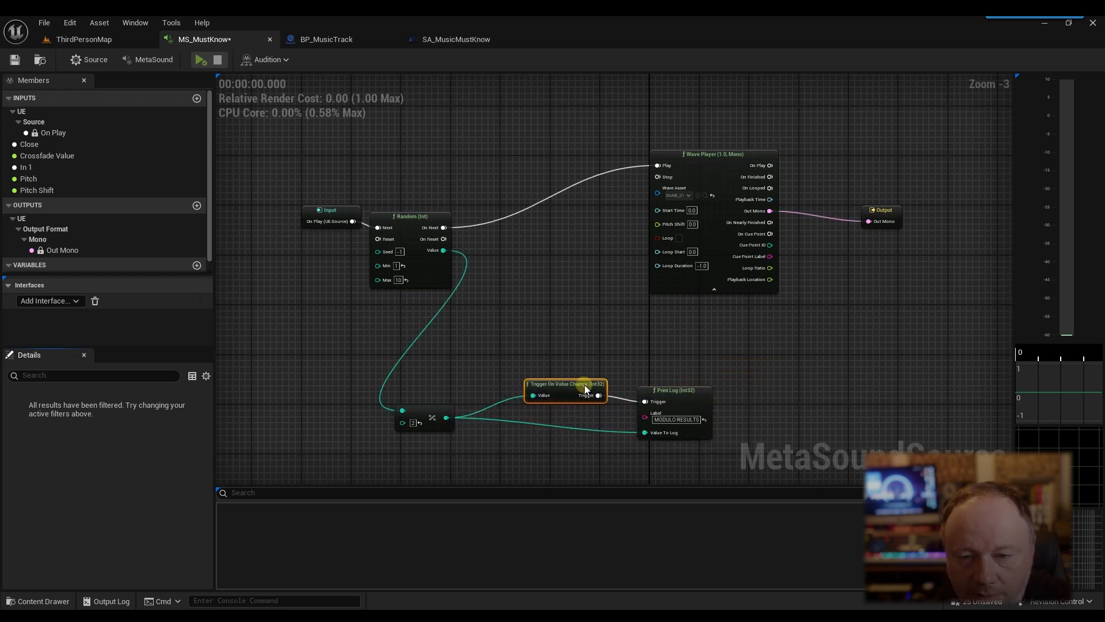
pyautogui.moveTo(672, 401); pyautogui.dragTo(680, 399)
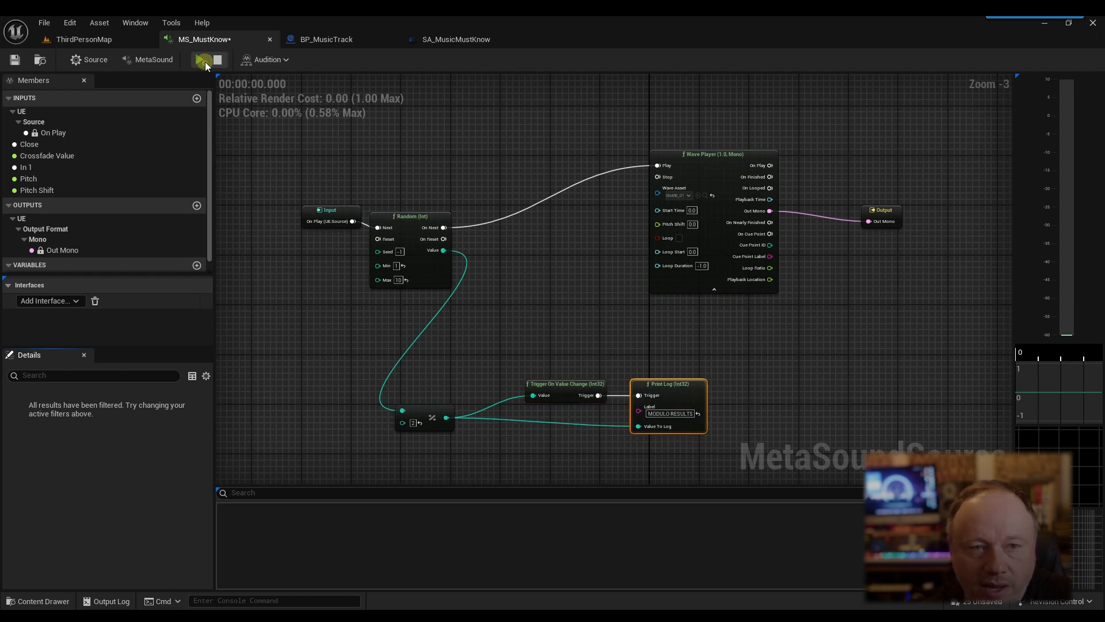
# Step: Play the MetaSound, check the modulo result in the Output Log, and stop playback
pyautogui.click(202, 60)
pyautogui.click(109, 600)
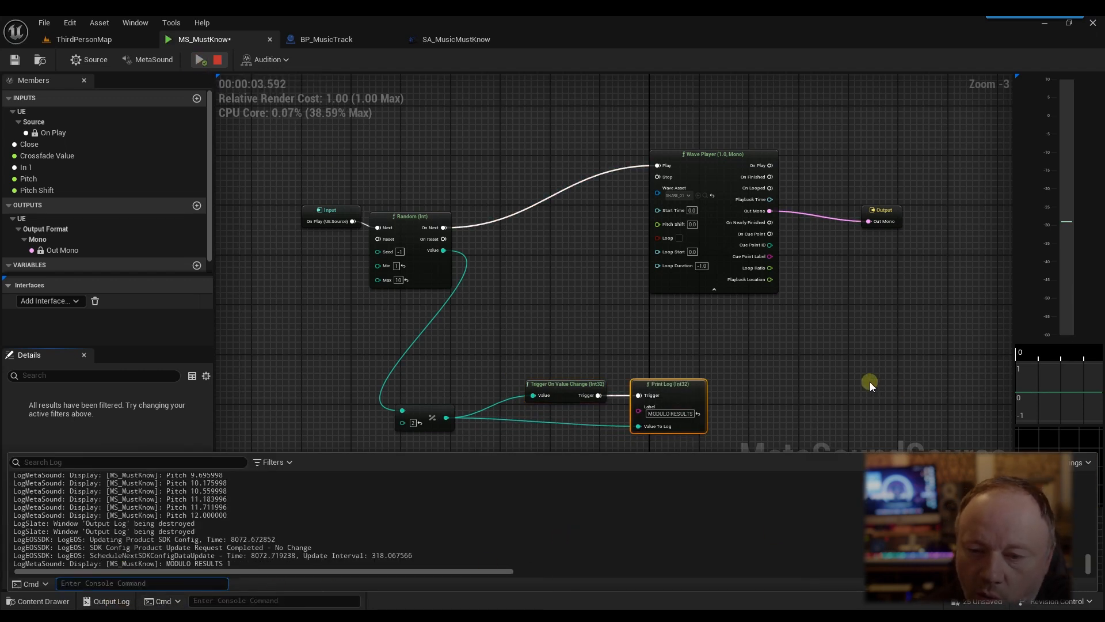
pyautogui.click(218, 59)
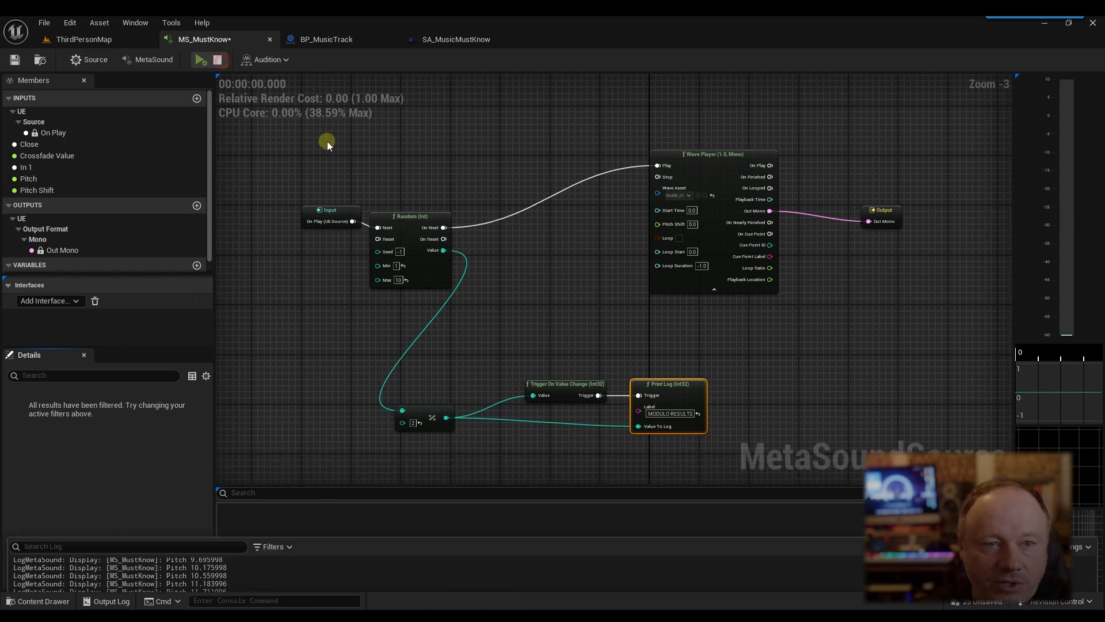
# Step: Add a second Print Log (Int32) node above the first, feed it the Random (Int) Value, and label it Ranodm Int Generated
pyautogui.moveTo(536, 374); pyautogui.dragTo(697, 436)
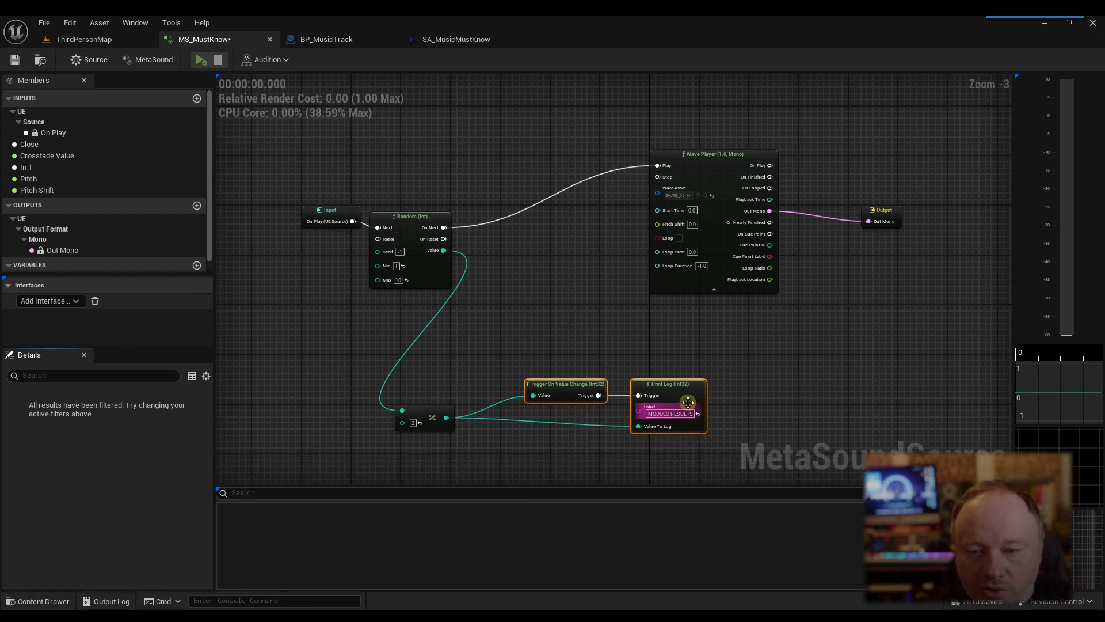
pyautogui.moveTo(652, 388); pyautogui.dragTo(607, 333)
pyautogui.write('print')
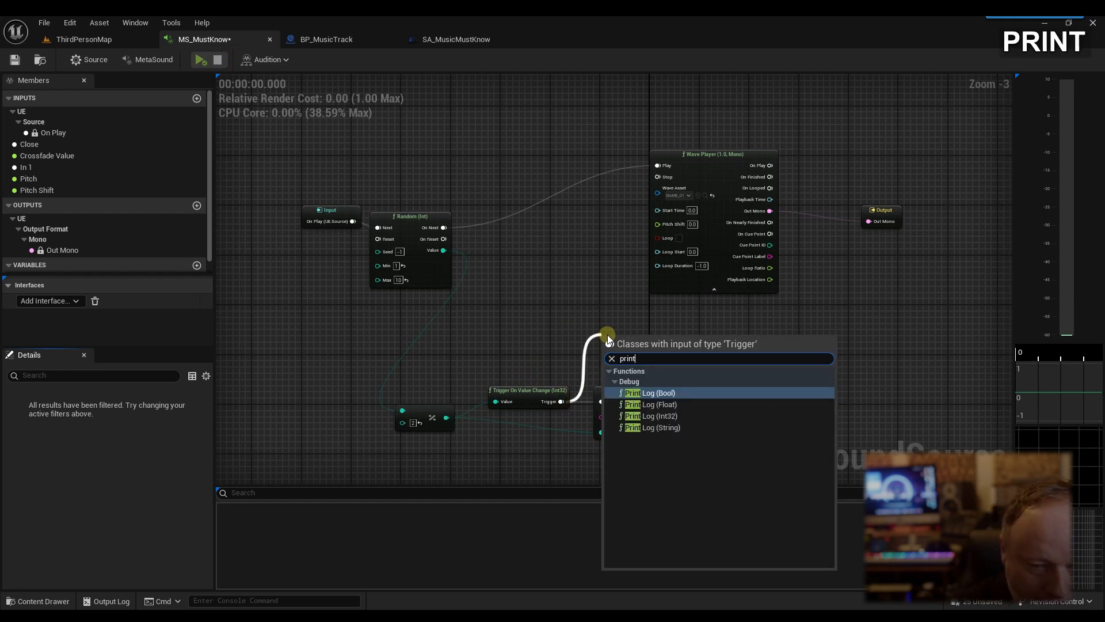
pyautogui.click(662, 416)
pyautogui.moveTo(625, 340); pyautogui.dragTo(642, 331)
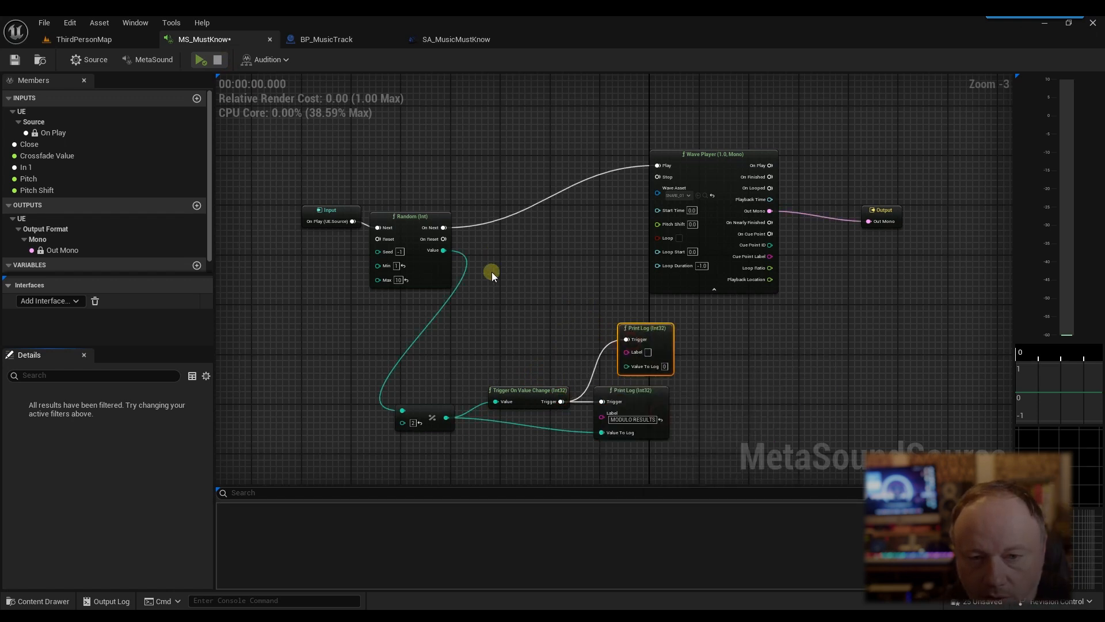
pyautogui.moveTo(442, 255); pyautogui.dragTo(626, 366)
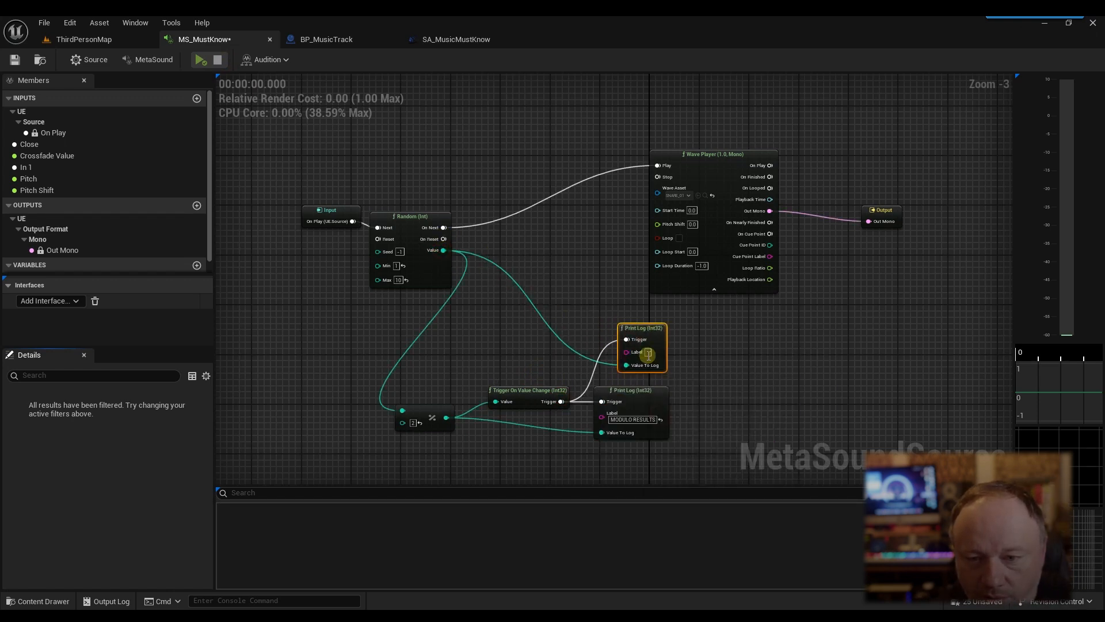
pyautogui.write('Random Int Generated')
# Step: Trigger both Print Log nodes from Random (Int)'s On Next instead of the Trigger On Value Change node, and move the Modulo node closer to them
pyautogui.moveTo(444, 227); pyautogui.dragTo(630, 338)
pyautogui.moveTo(444, 228); pyautogui.dragTo(662, 392)
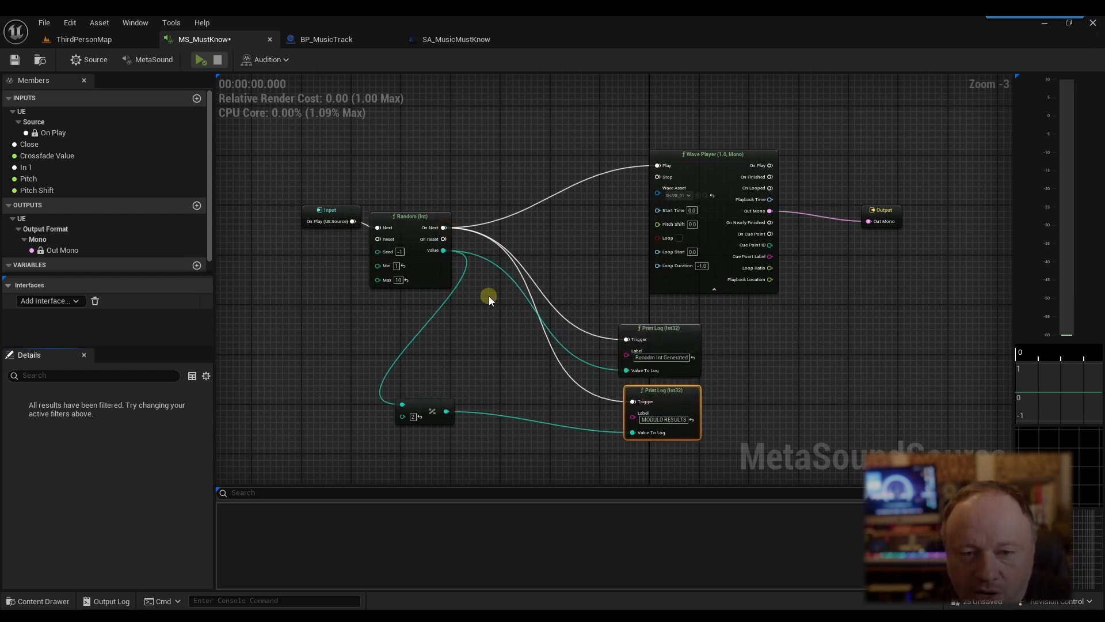
pyautogui.moveTo(429, 400); pyautogui.dragTo(496, 370)
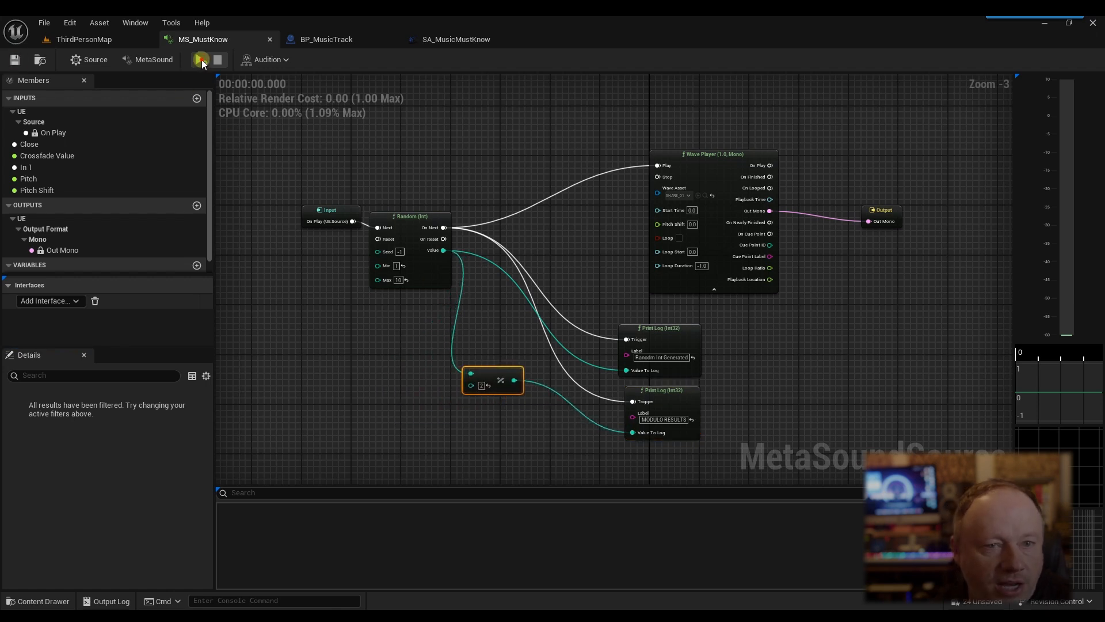
# Step: Play the MetaSound, compare the logged random integer with its modulo result, and stop playback
pyautogui.click(201, 59)
pyautogui.click(112, 601)
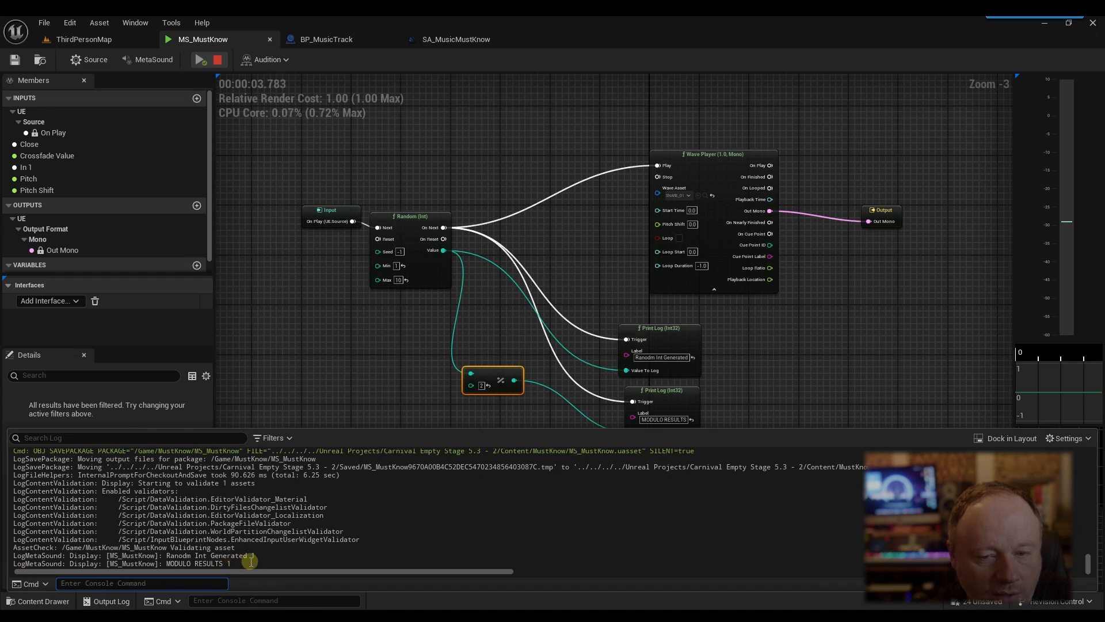
pyautogui.click(222, 61)
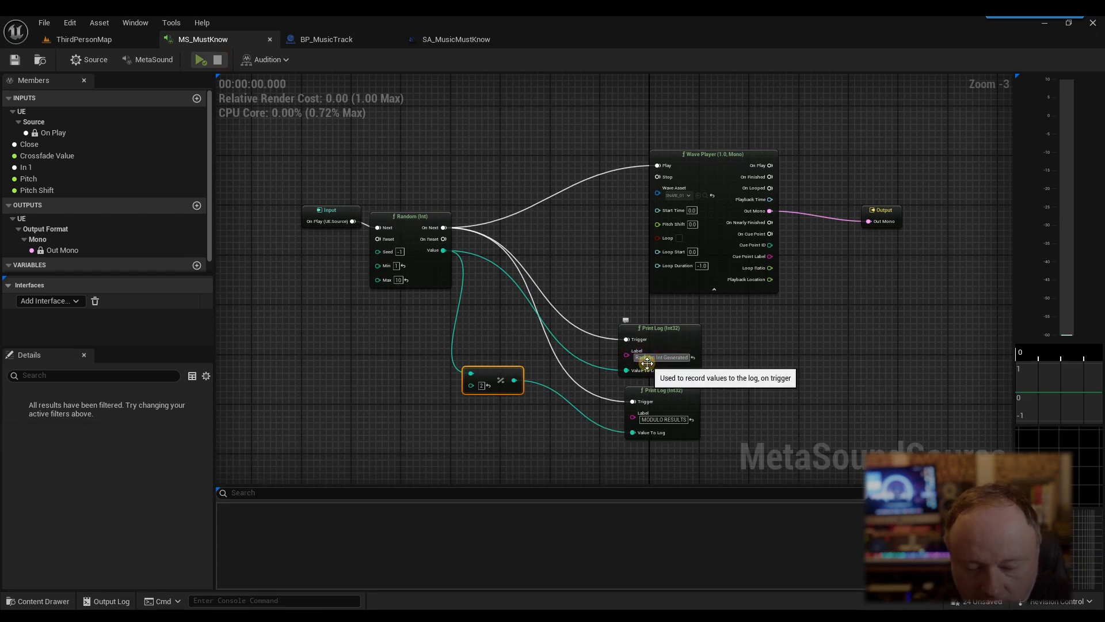
# Step: Correct the upper Print Log's label to Random Int Generated and test it with one playback in the Output Log
pyautogui.click(358, 395)
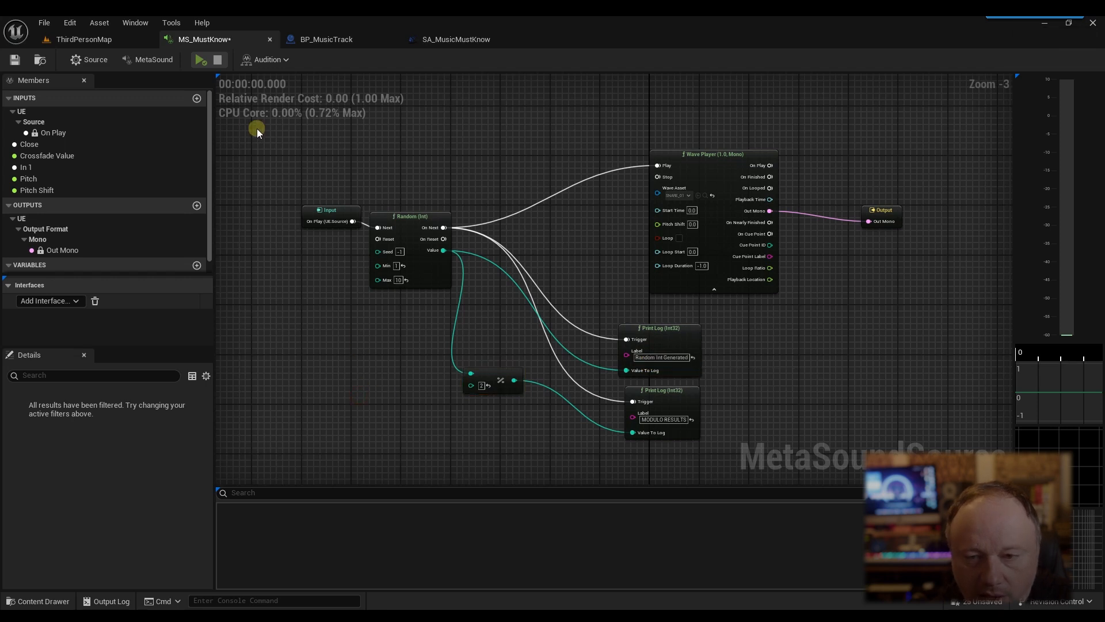
pyautogui.click(201, 60)
pyautogui.click(103, 601)
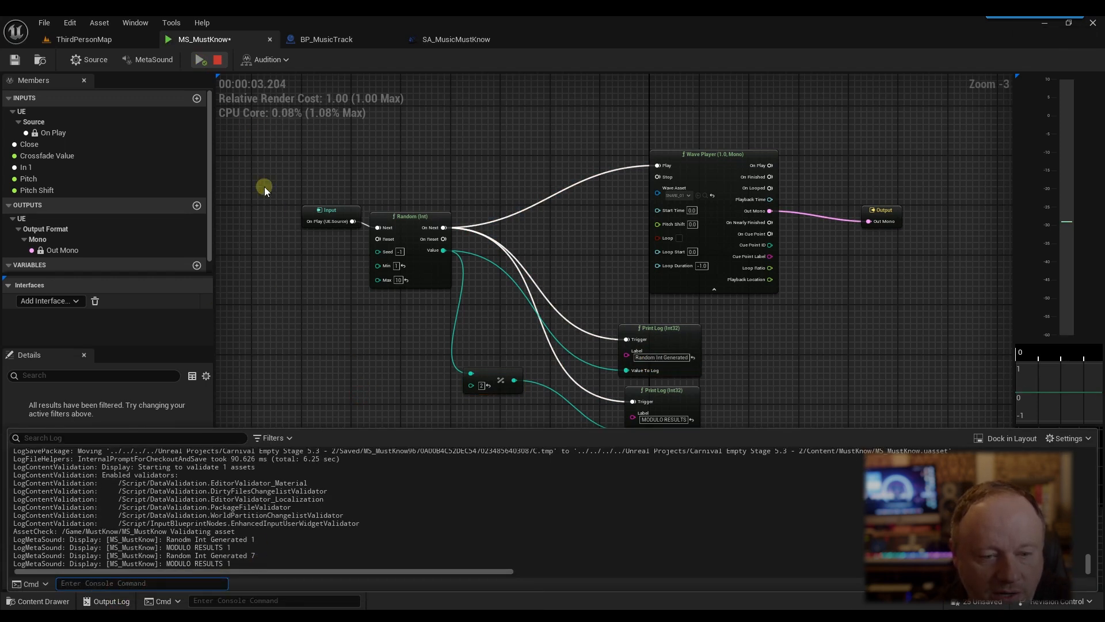
pyautogui.click(223, 62)
# Step: Replay the MetaSound several times, comparing each generated random integer with its modulo result in the Output Log
pyautogui.click(202, 60)
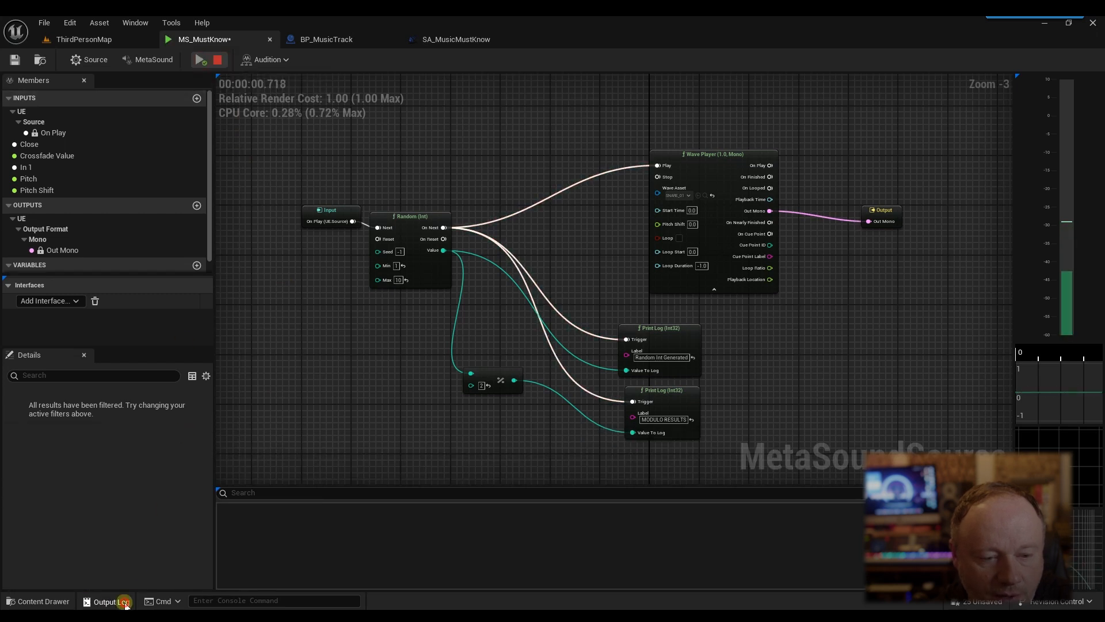
pyautogui.click(123, 601)
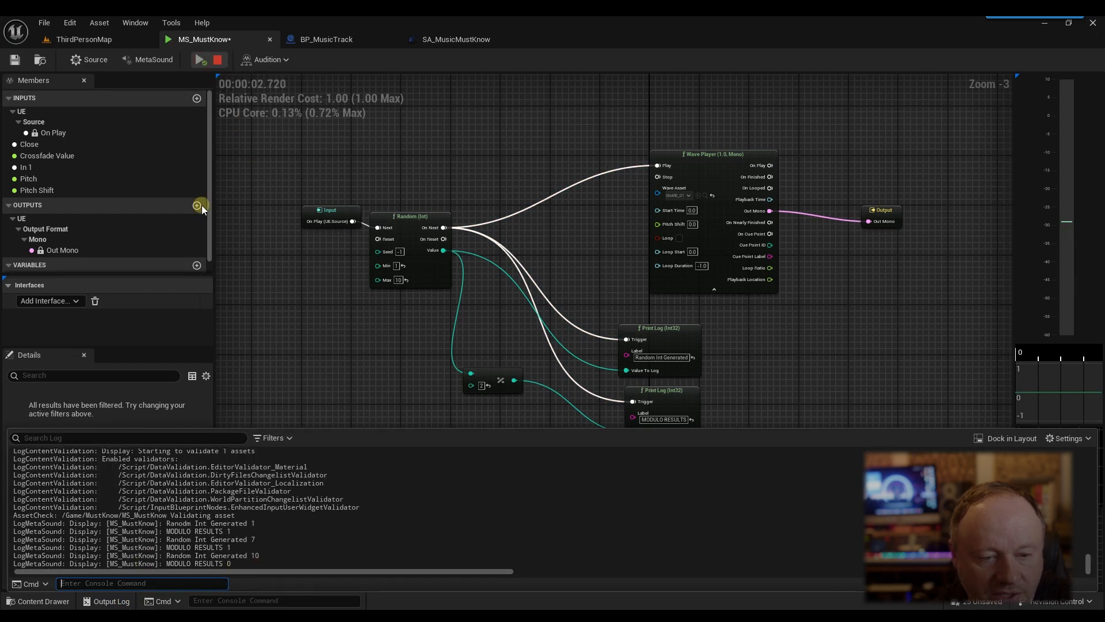
pyautogui.click(200, 60)
pyautogui.click(201, 60)
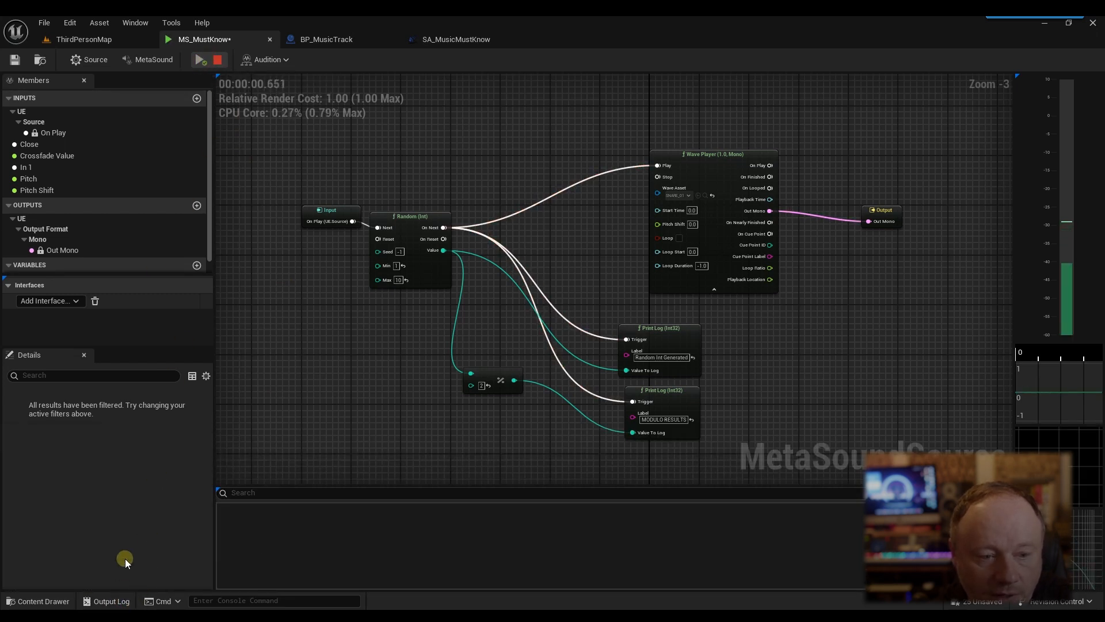
pyautogui.click(111, 602)
pyautogui.click(219, 61)
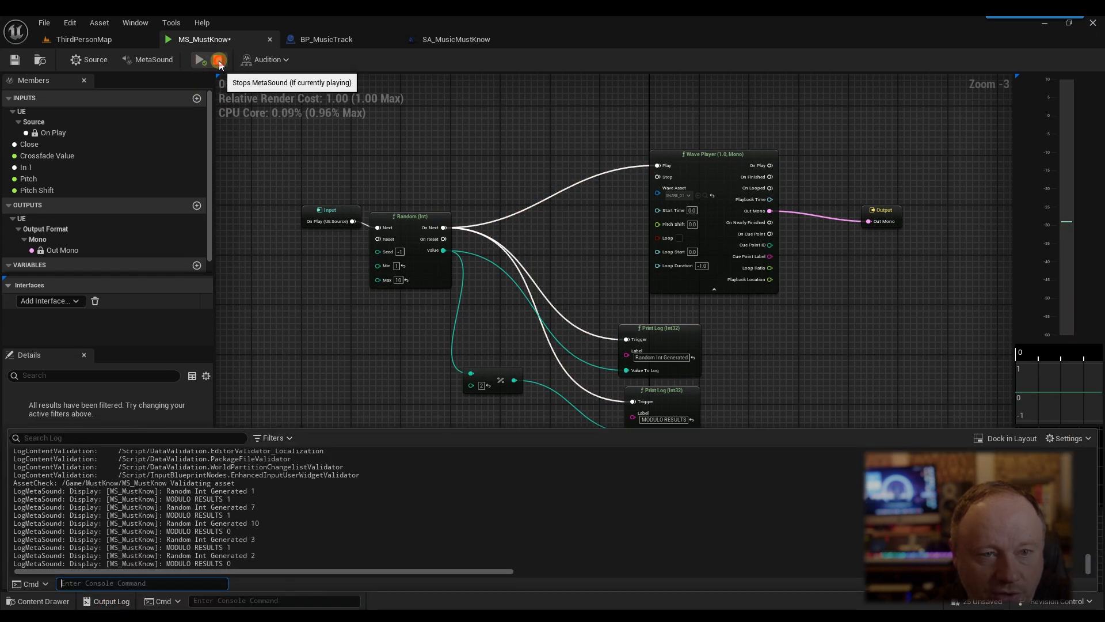
pyautogui.click(199, 60)
pyautogui.click(109, 601)
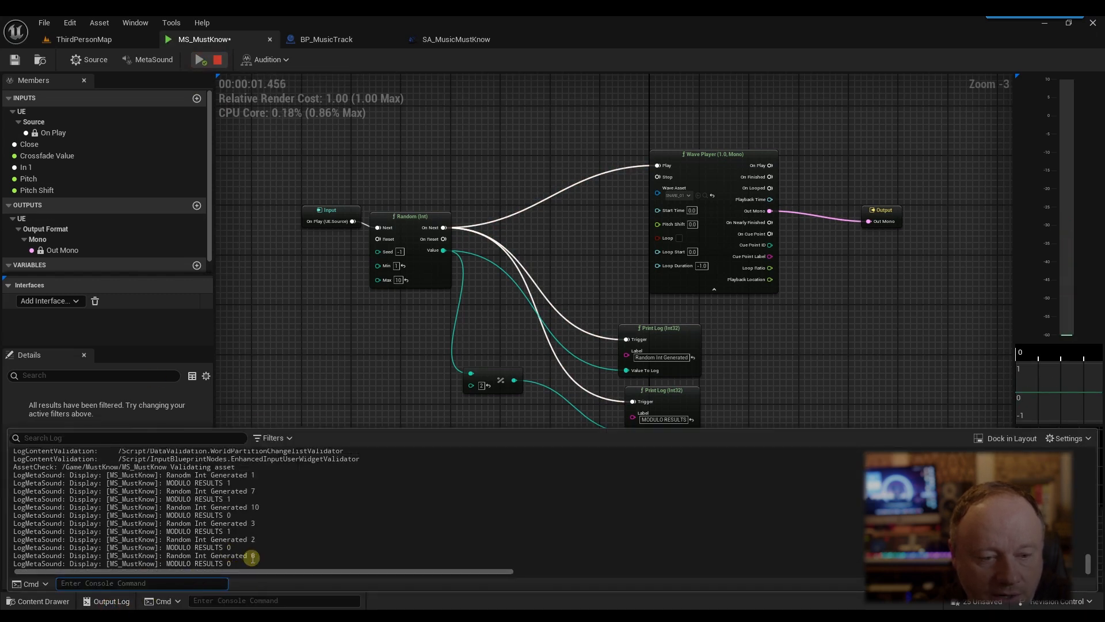
pyautogui.click(206, 61)
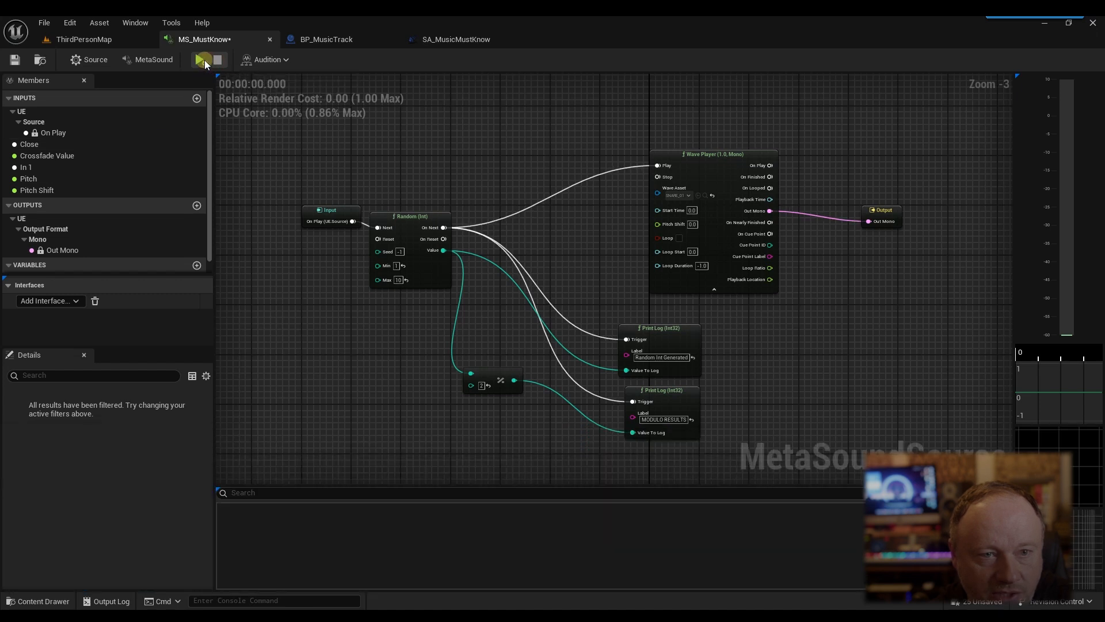
pyautogui.click(205, 61)
pyautogui.click(109, 601)
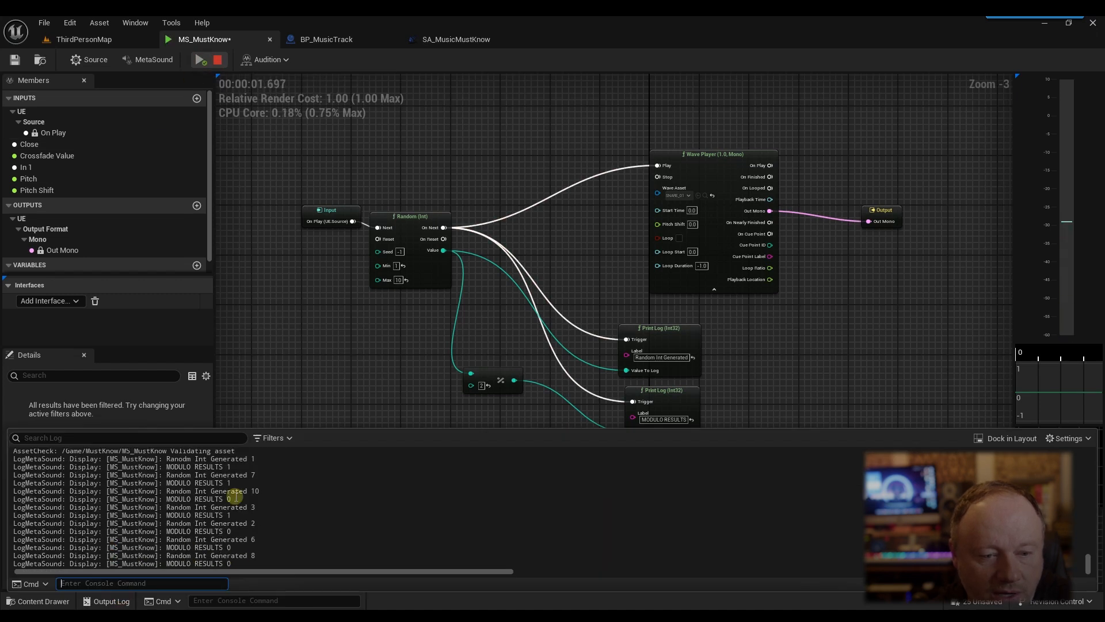
pyautogui.click(200, 60)
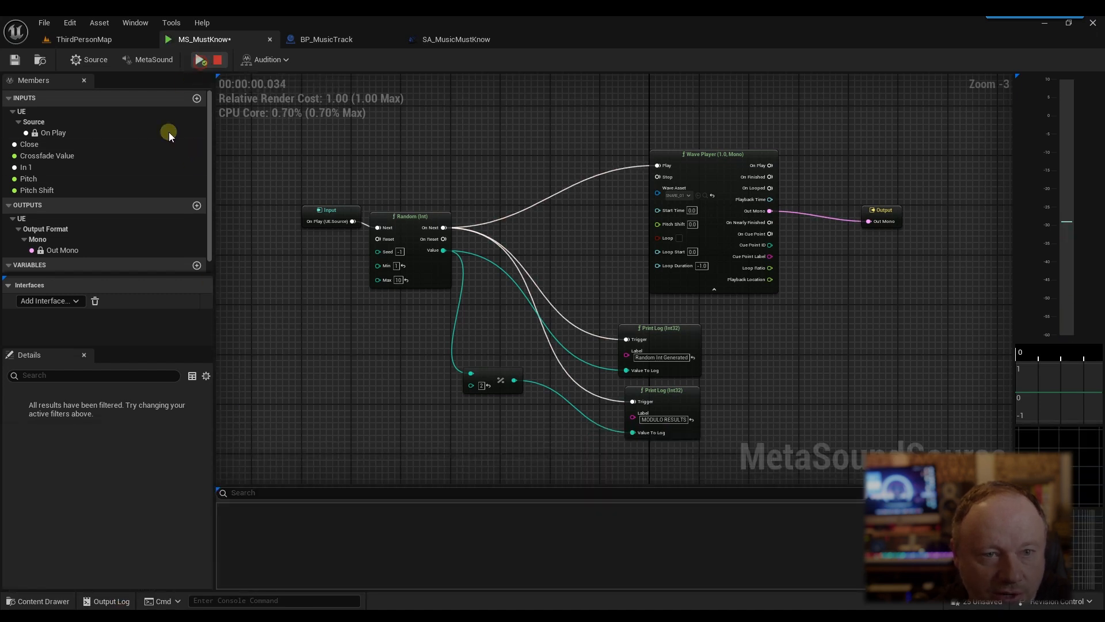
pyautogui.click(111, 601)
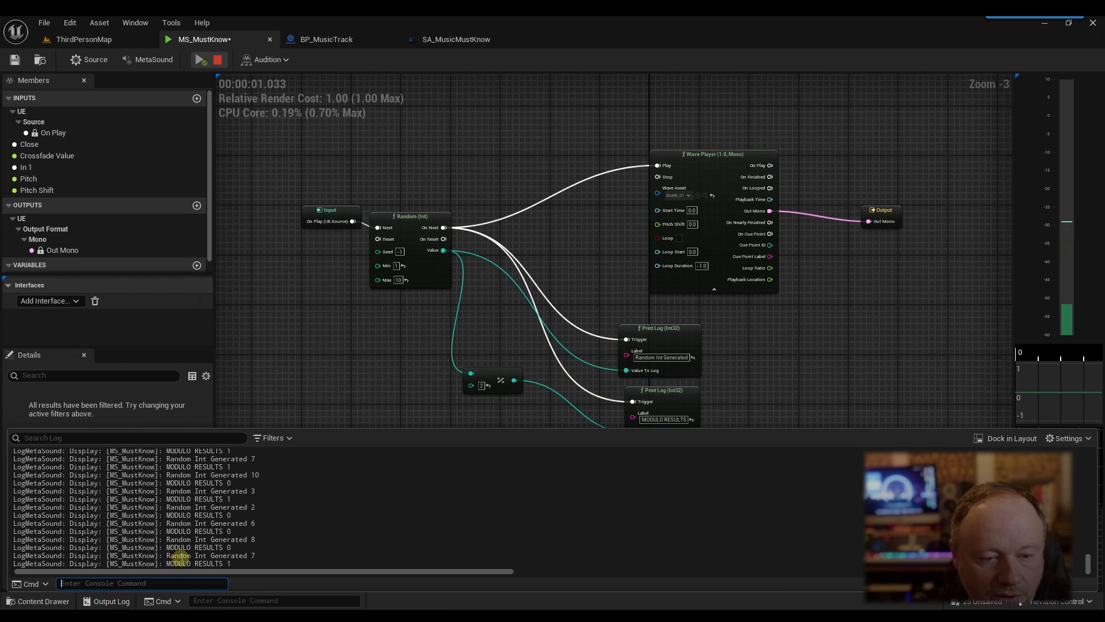
pyautogui.click(217, 59)
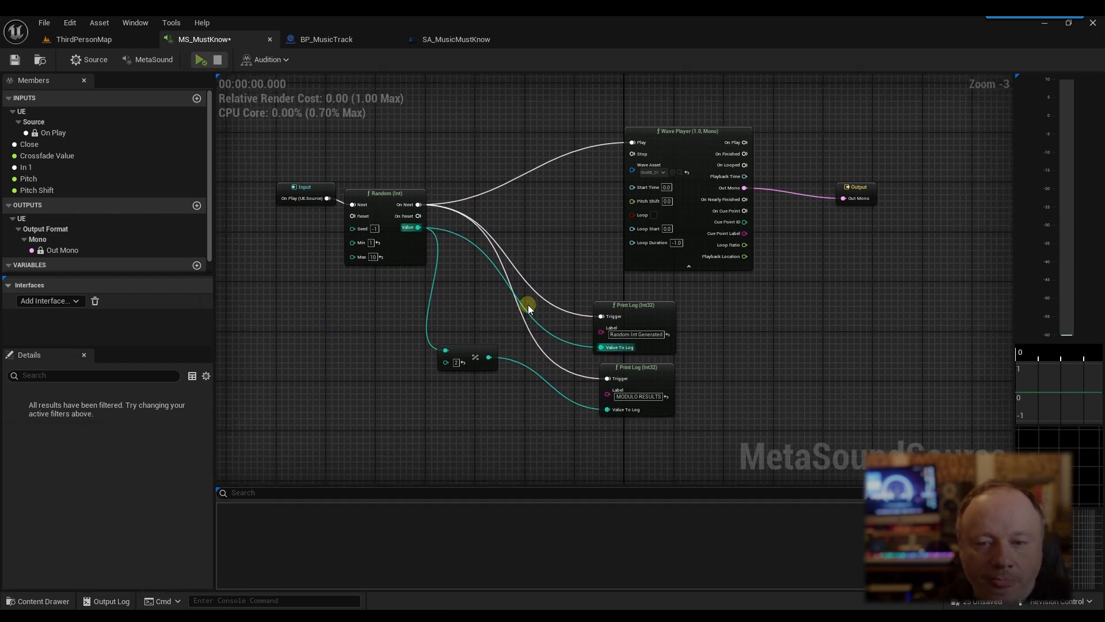
# Step: Move the Wave Player and Output nodes together farther away from the Random (Int) node to free up space
pyautogui.moveTo(707, 88); pyautogui.dragTo(878, 207)
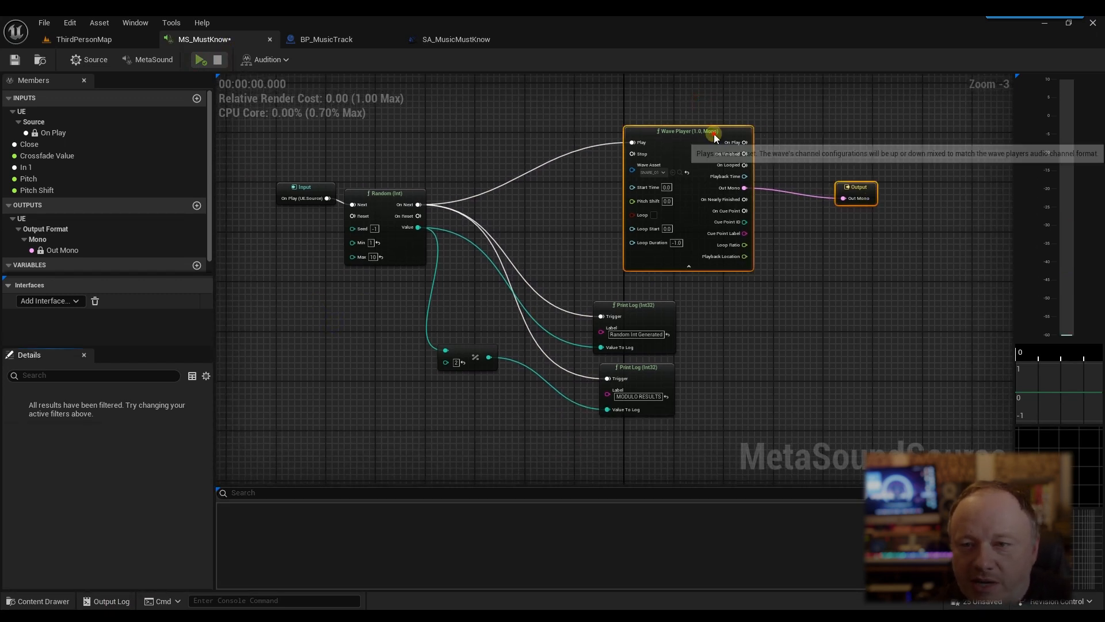
pyautogui.moveTo(713, 135); pyautogui.dragTo(792, 132)
pyautogui.click(523, 240)
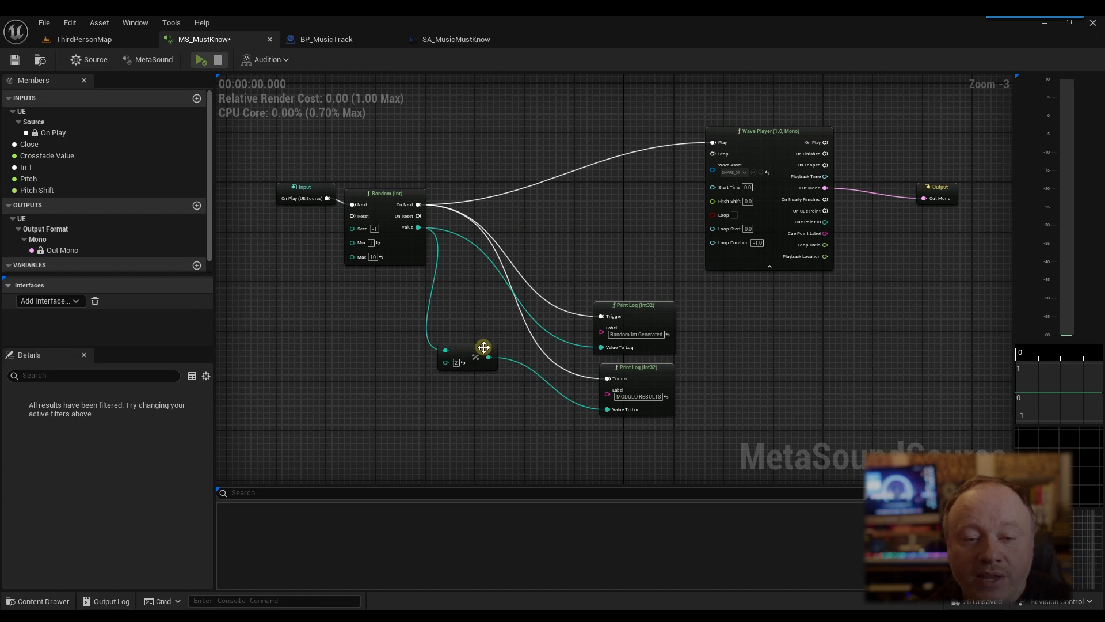
# Step: Move the modulo node down and closer to the MODULO RESULTS Print Log node to tidy the graph
pyautogui.moveTo(483, 347); pyautogui.dragTo(496, 361)
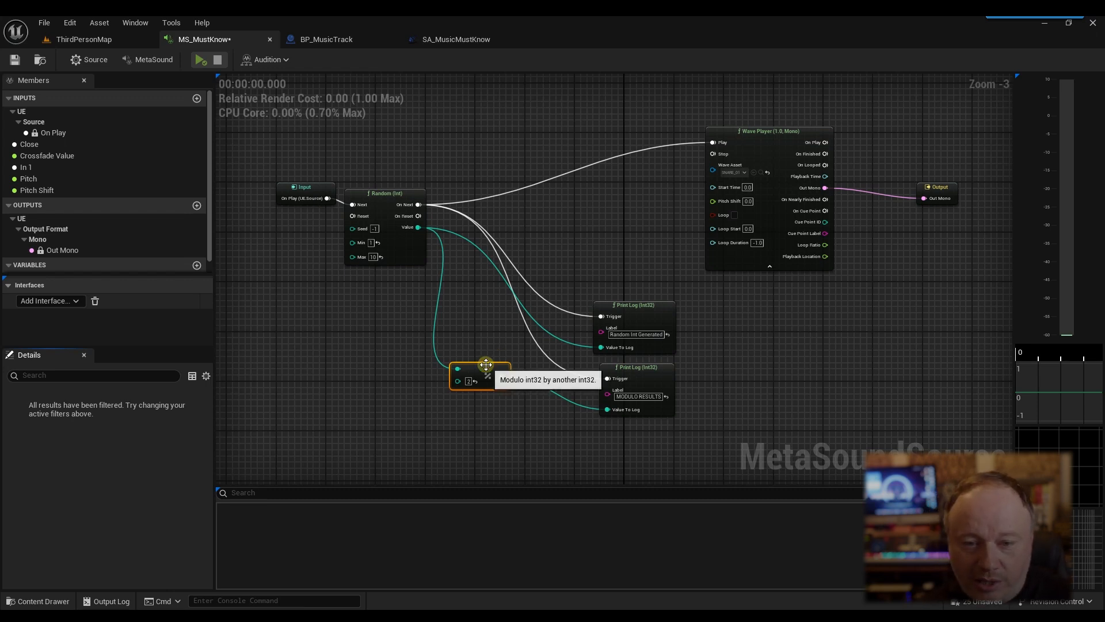
pyautogui.moveTo(486, 368); pyautogui.dragTo(528, 392)
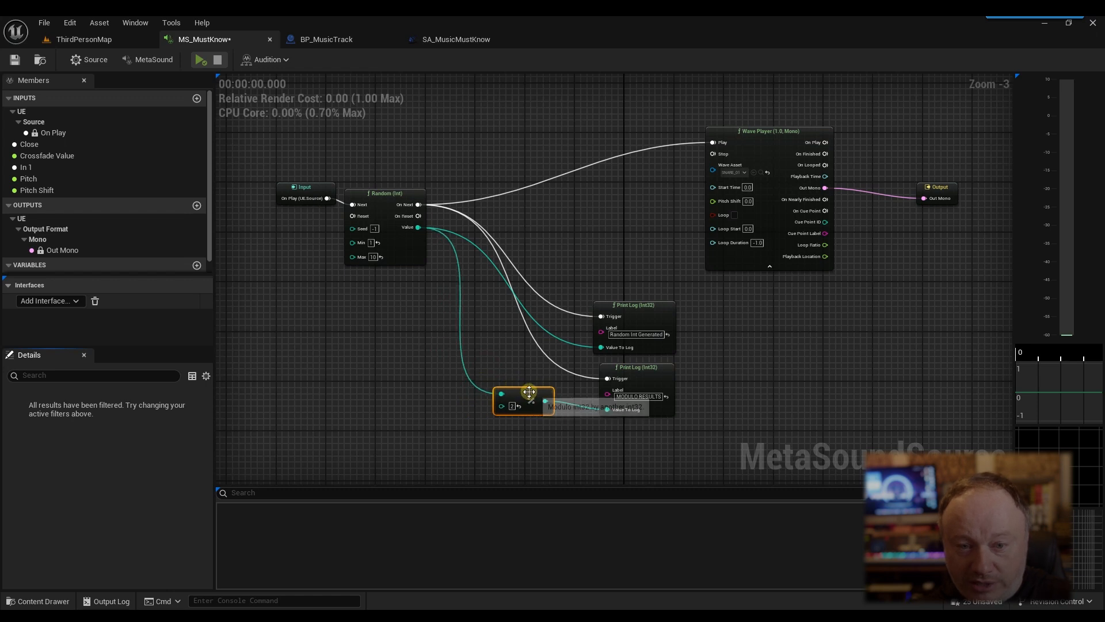
pyautogui.click(447, 374)
pyautogui.moveTo(485, 344); pyautogui.dragTo(441, 332, button='right')
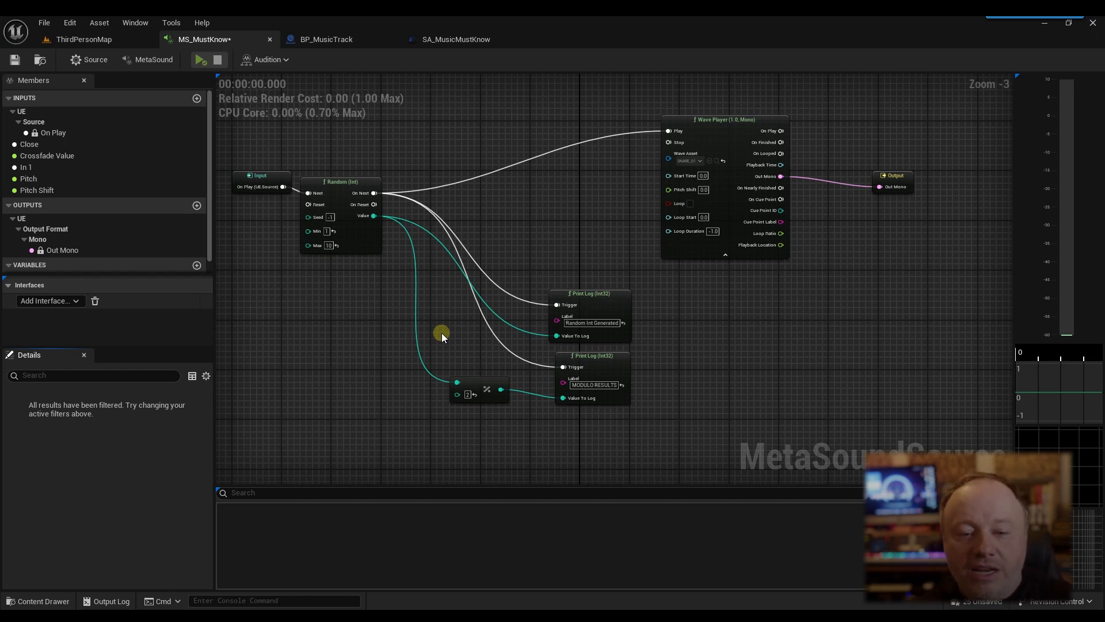
pyautogui.click(476, 381)
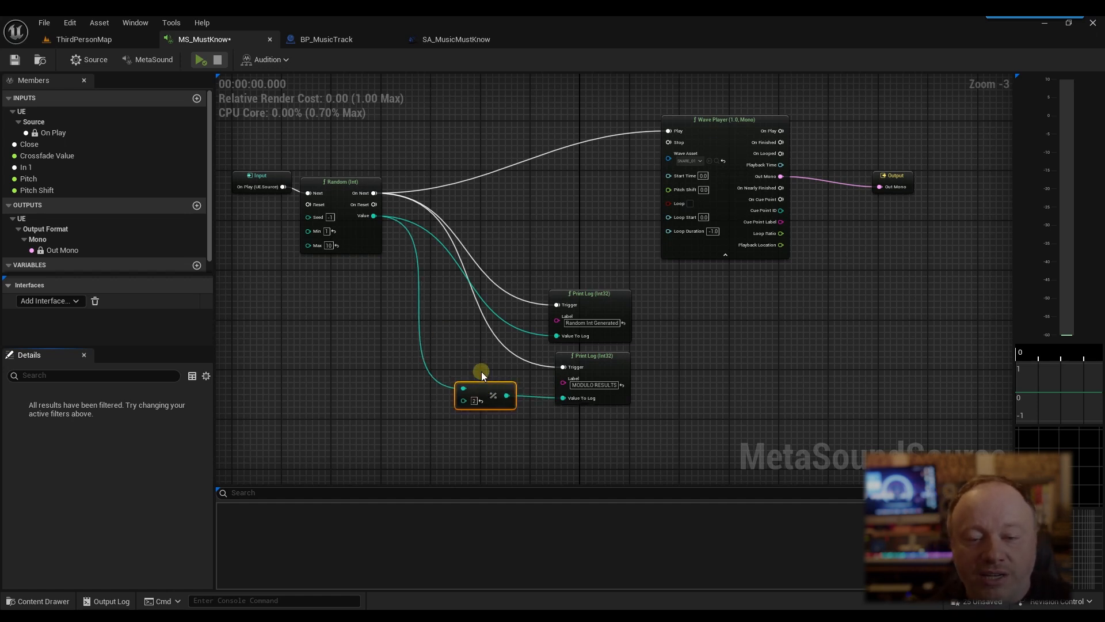
pyautogui.moveTo(481, 371); pyautogui.dragTo(507, 347, button='right')
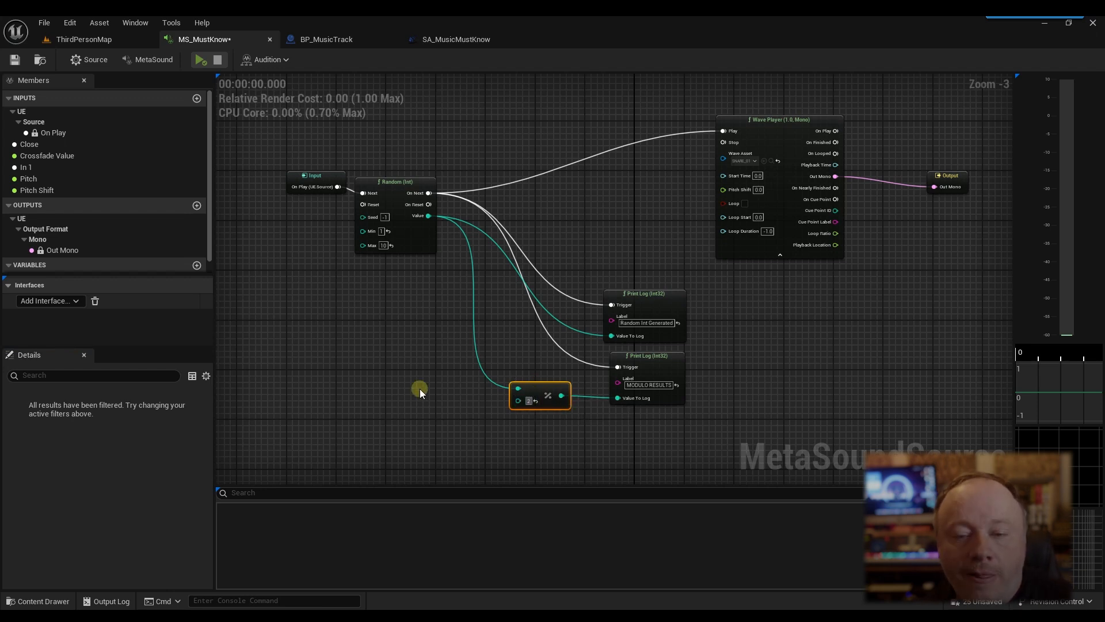
# Step: Select the Wave Player and Output nodes together and move them closer to the Random (Int) node
pyautogui.click(604, 239)
pyautogui.moveTo(681, 109); pyautogui.dragTo(1003, 216)
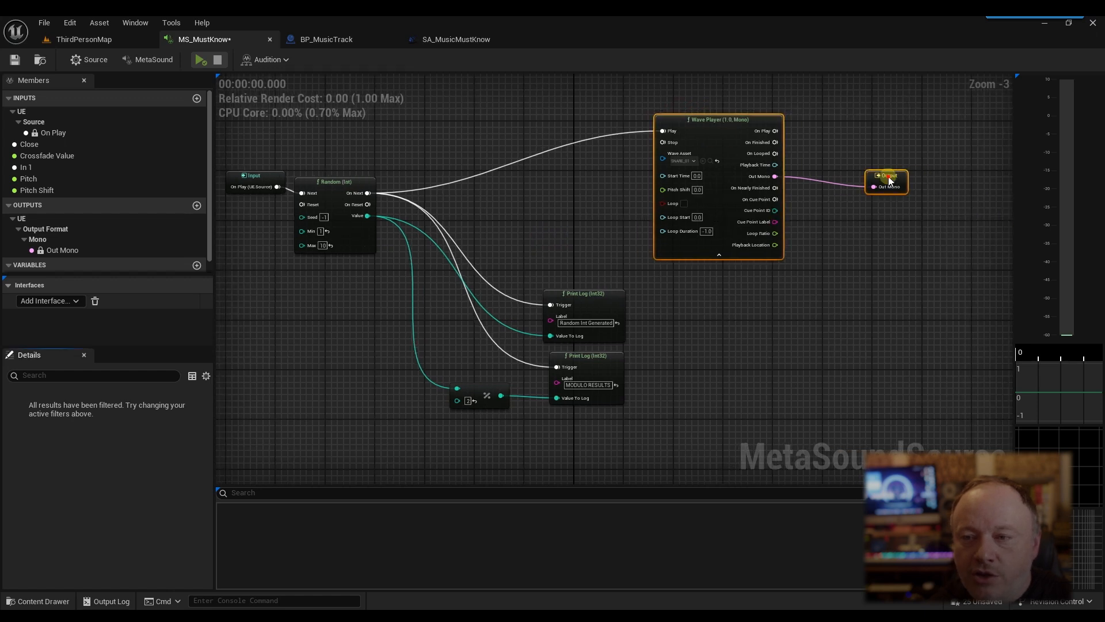
pyautogui.moveTo(889, 181); pyautogui.dragTo(771, 177)
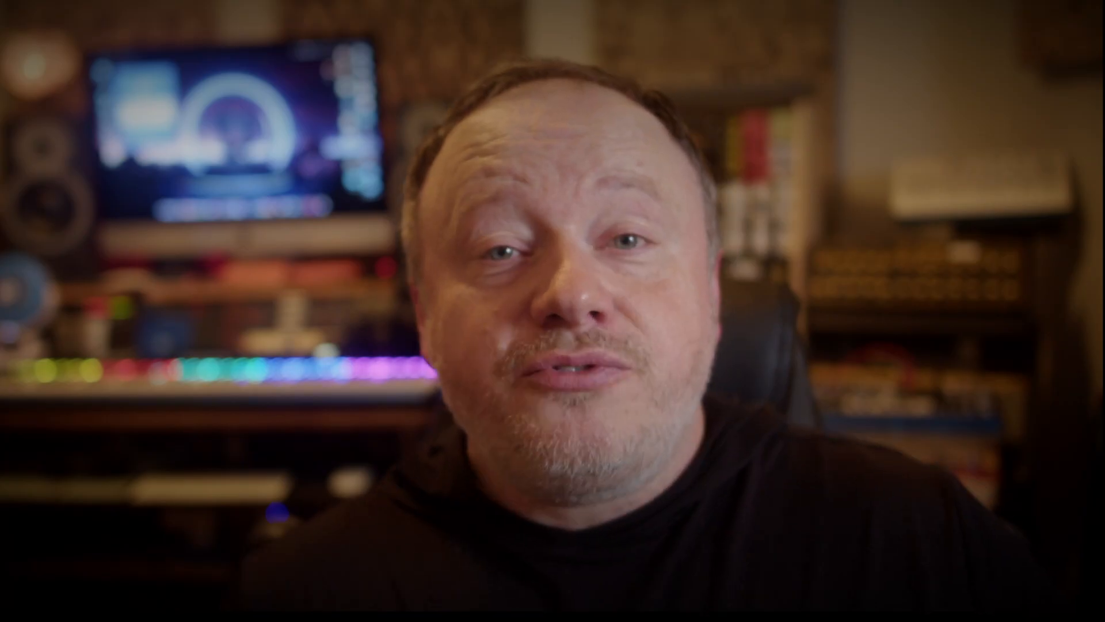